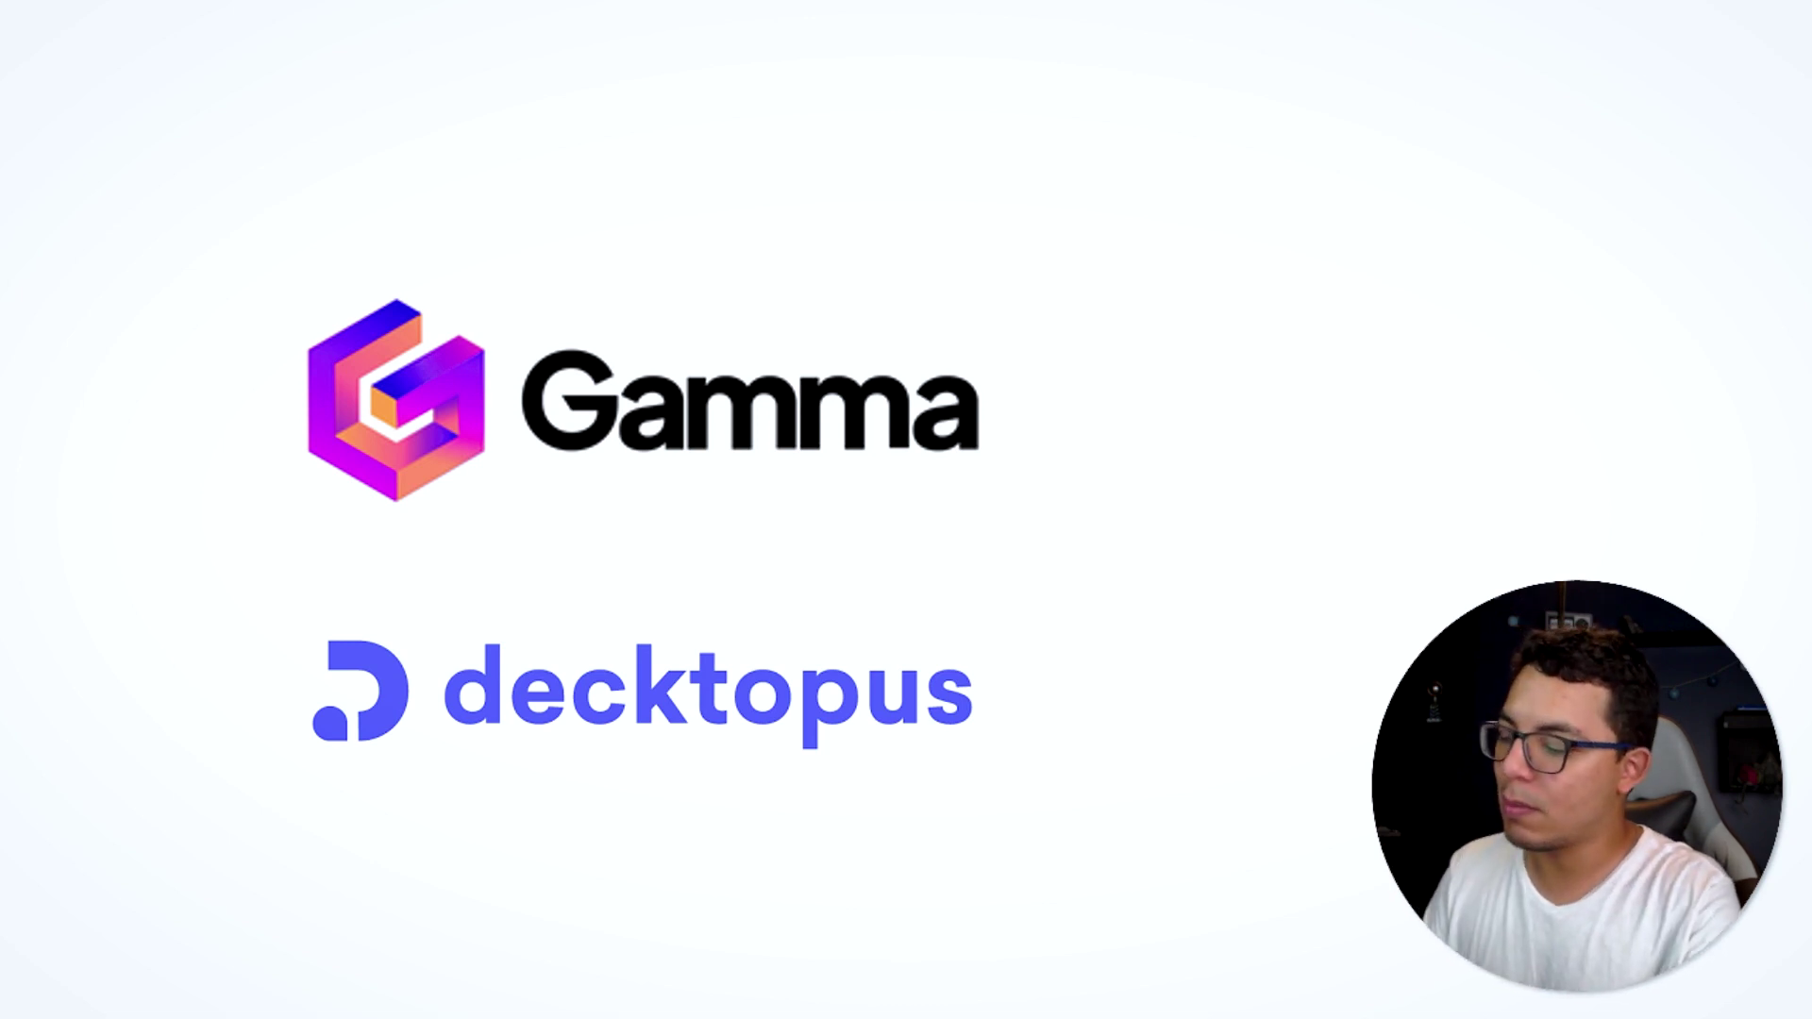
Step: Switch from the PowerPoint logo slide to the Edge window showing gamma.app
key(alt+Tab)
key(alt+Tab)
key(alt+Tab)
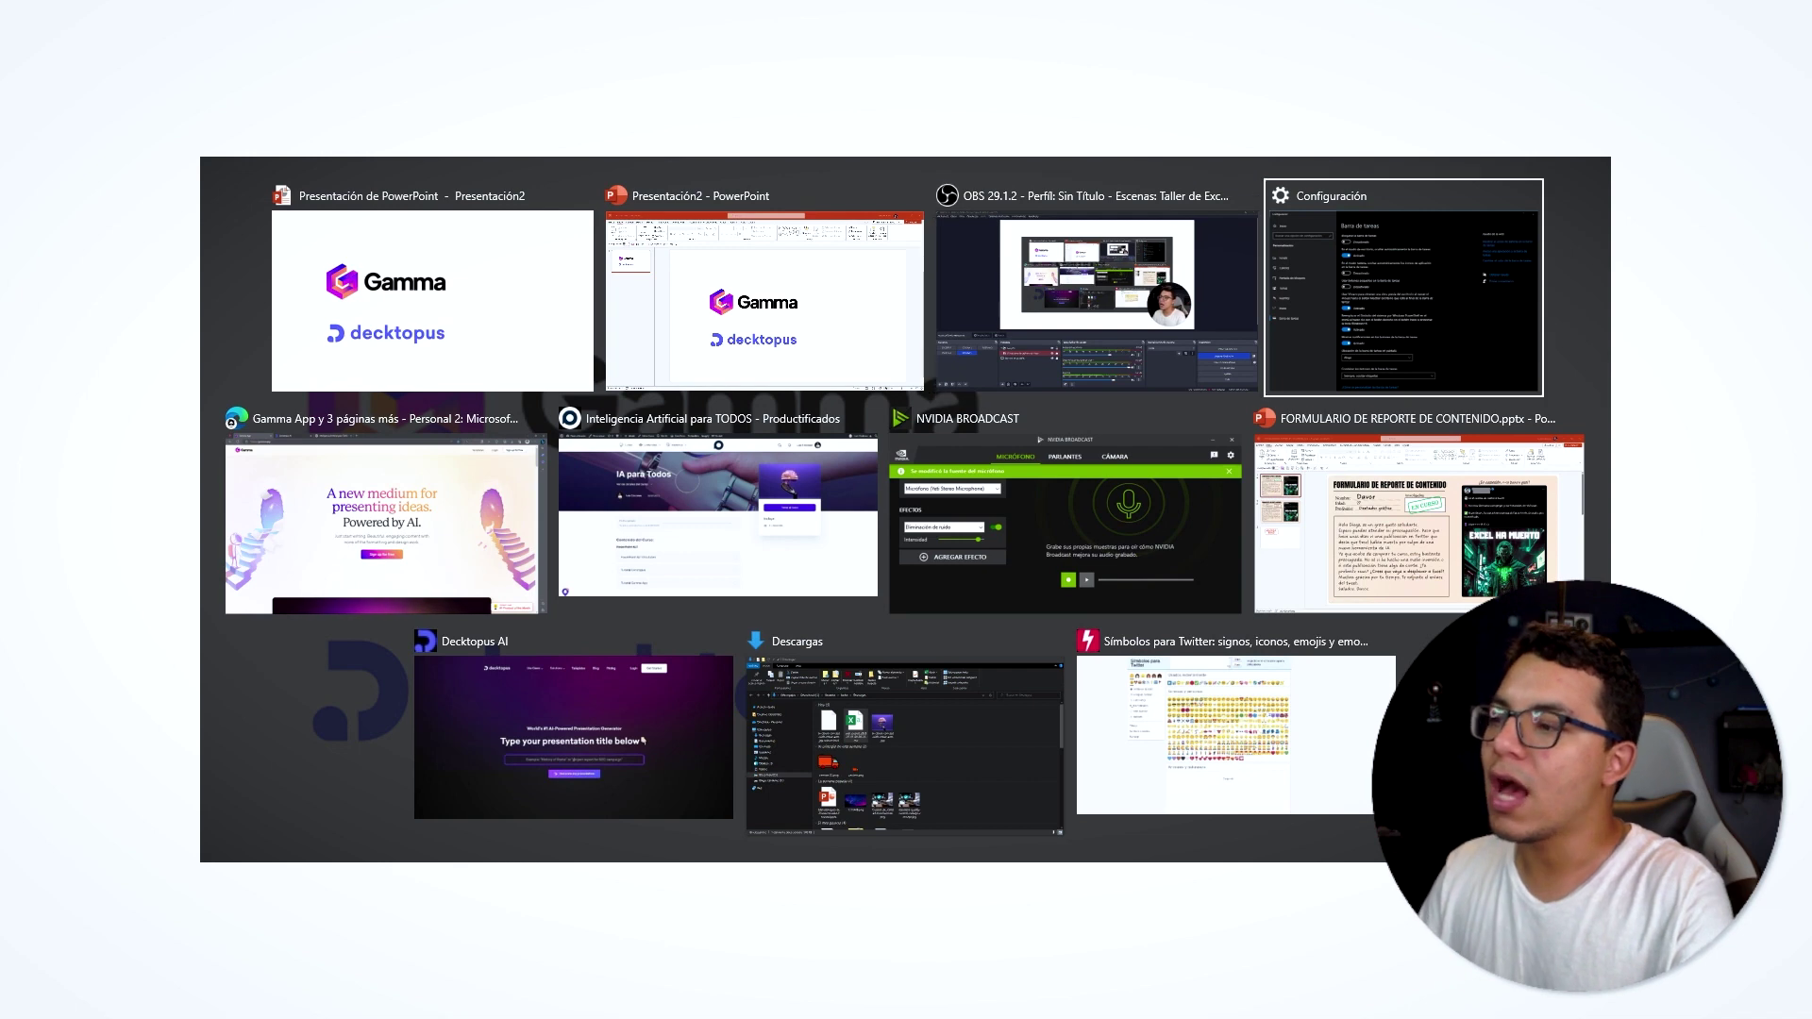
key(alt+Tab)
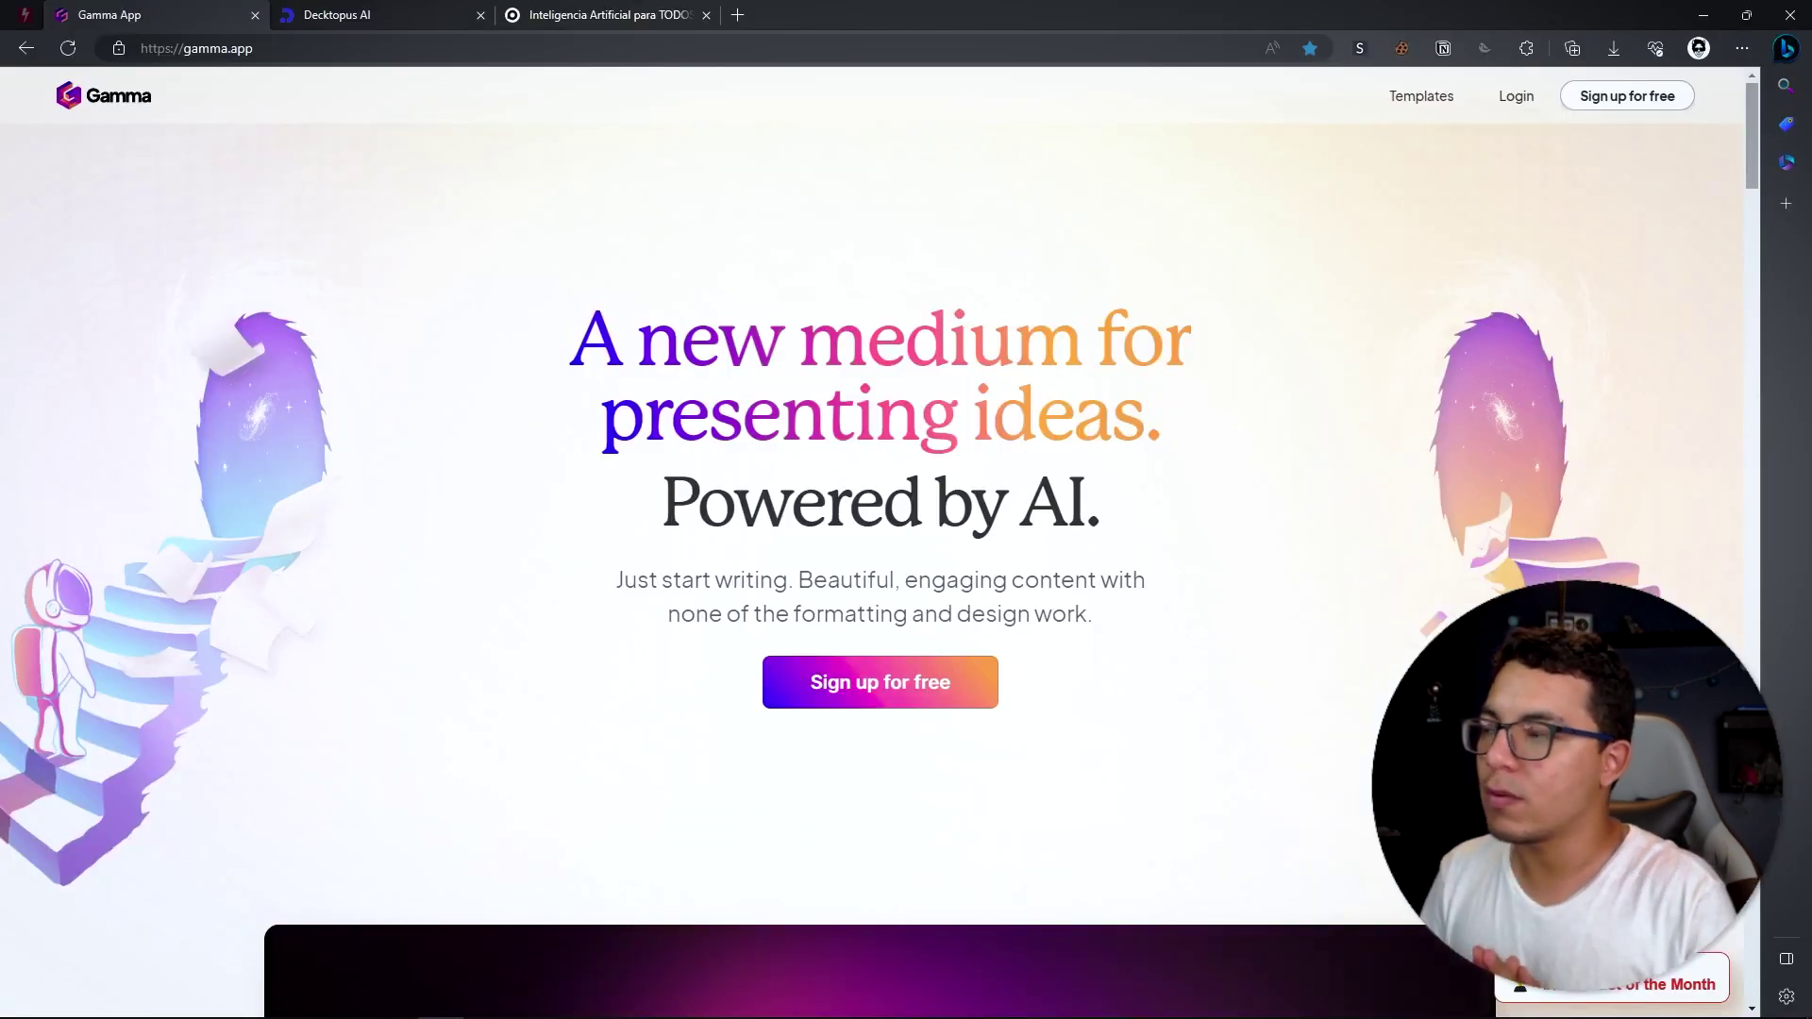
Step: Bring up the Gamma homepage's context menu offering 'Traducir a español'
click(316, 49)
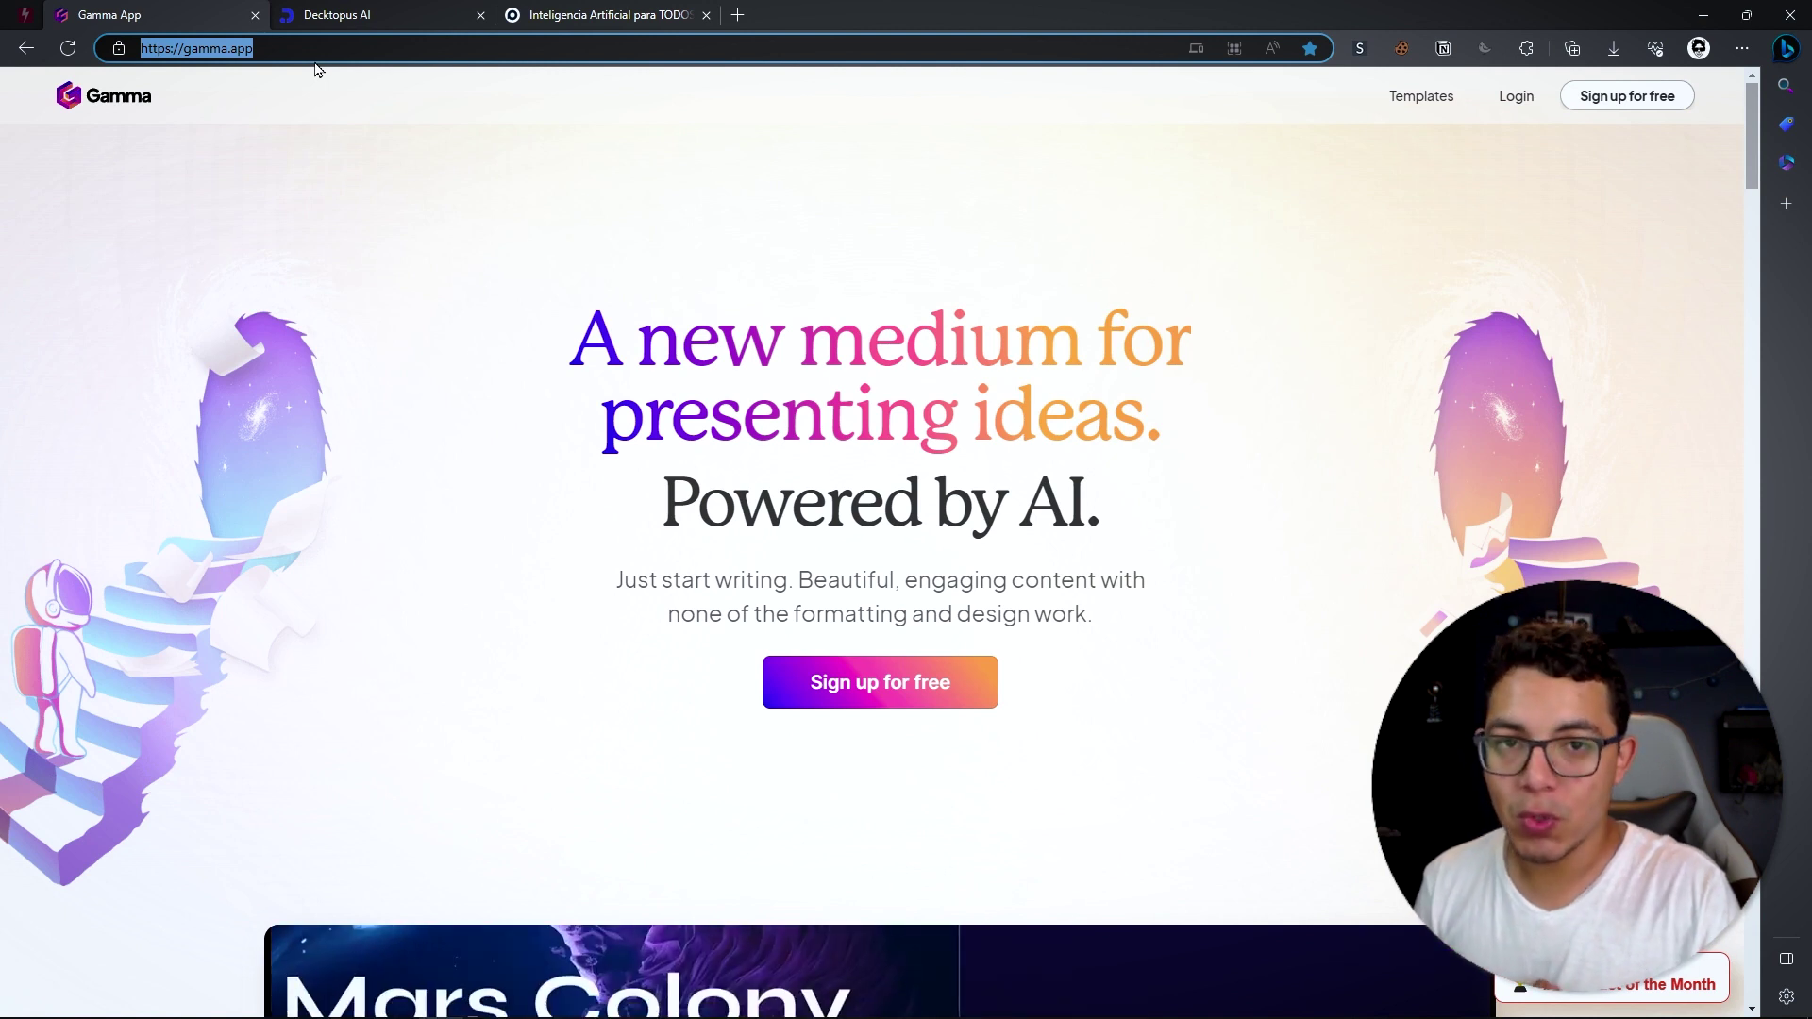
click(319, 211)
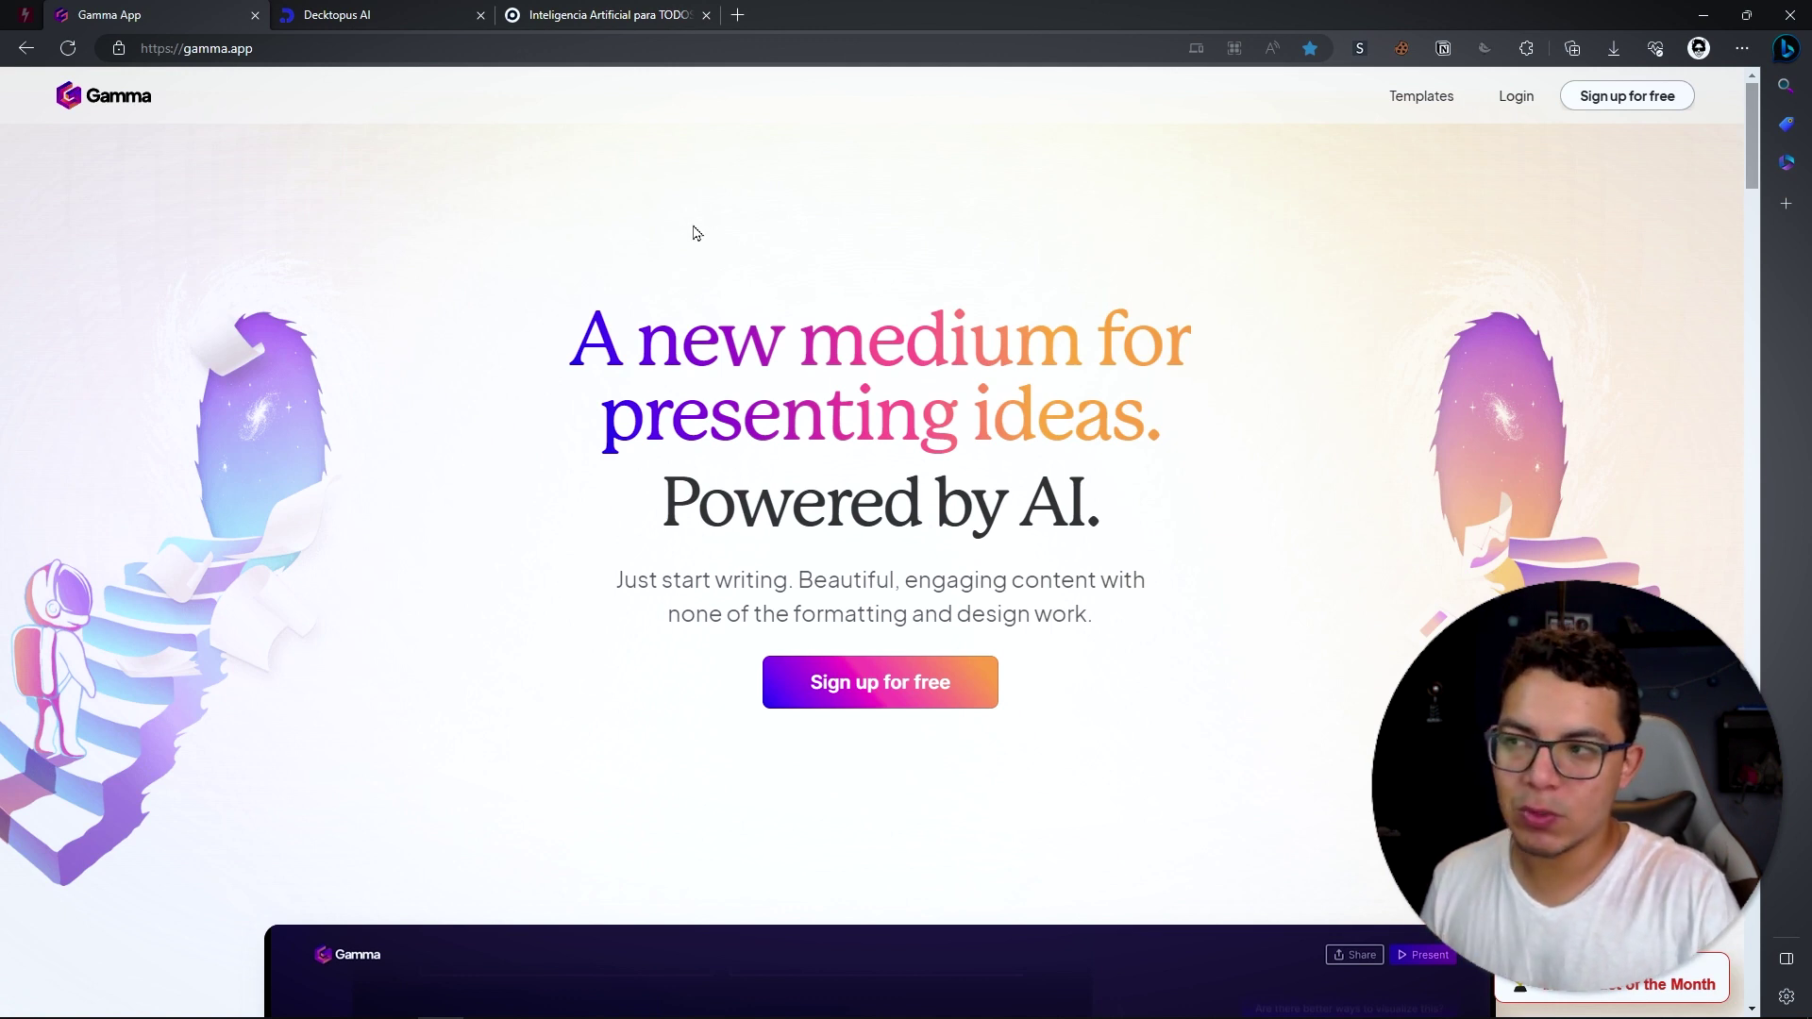
right_click(348, 365)
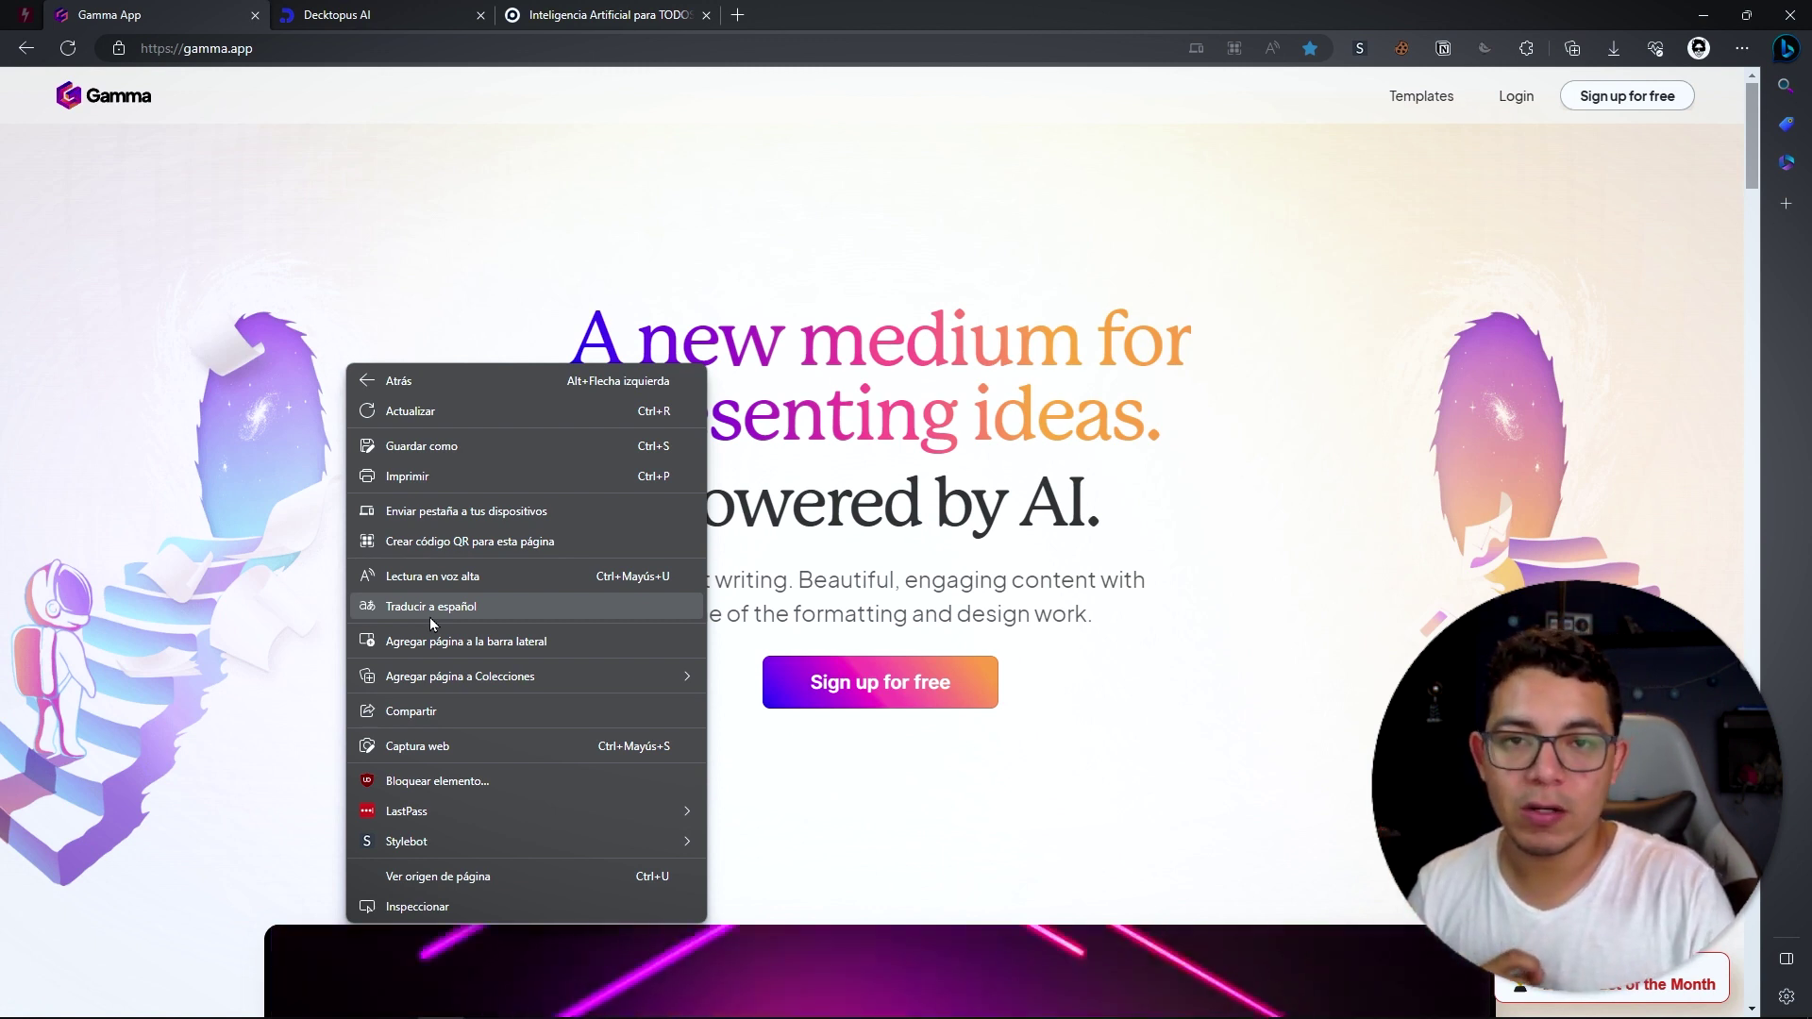
Step: Translate the Gamma homepage into Spanish and browse its demo sections
click(428, 613)
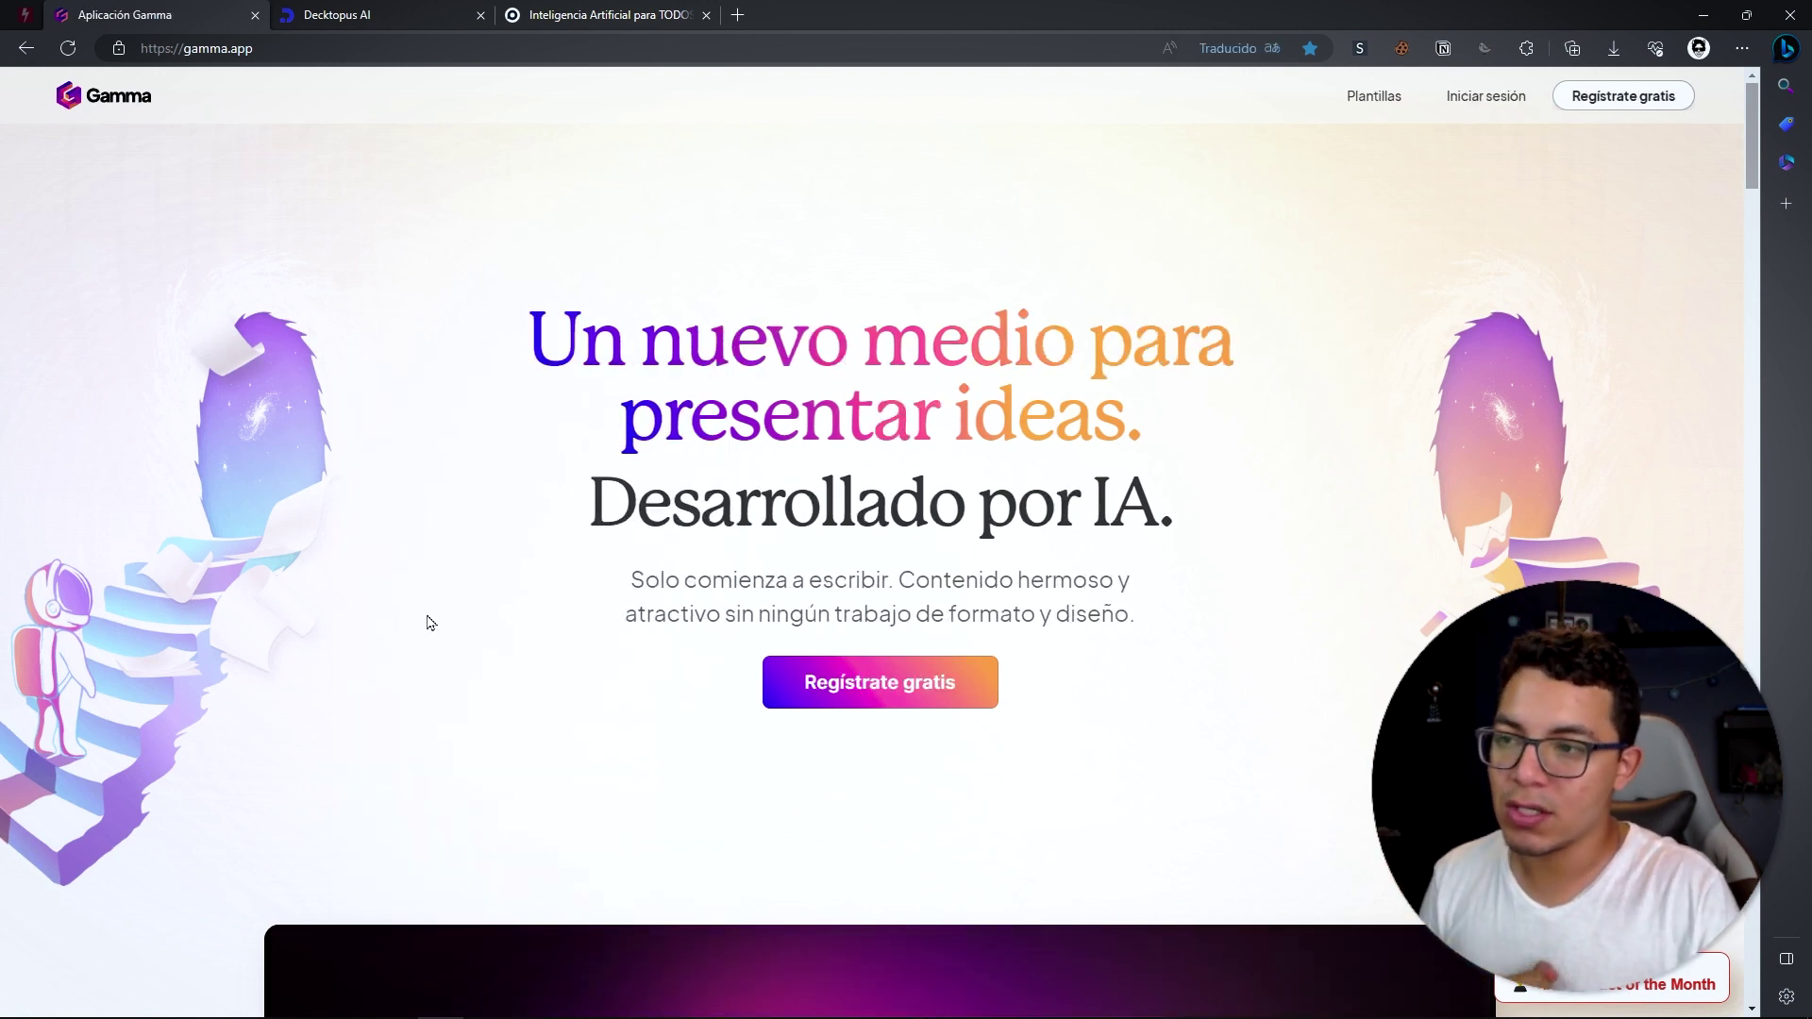
scroll(429, 623, down, 8)
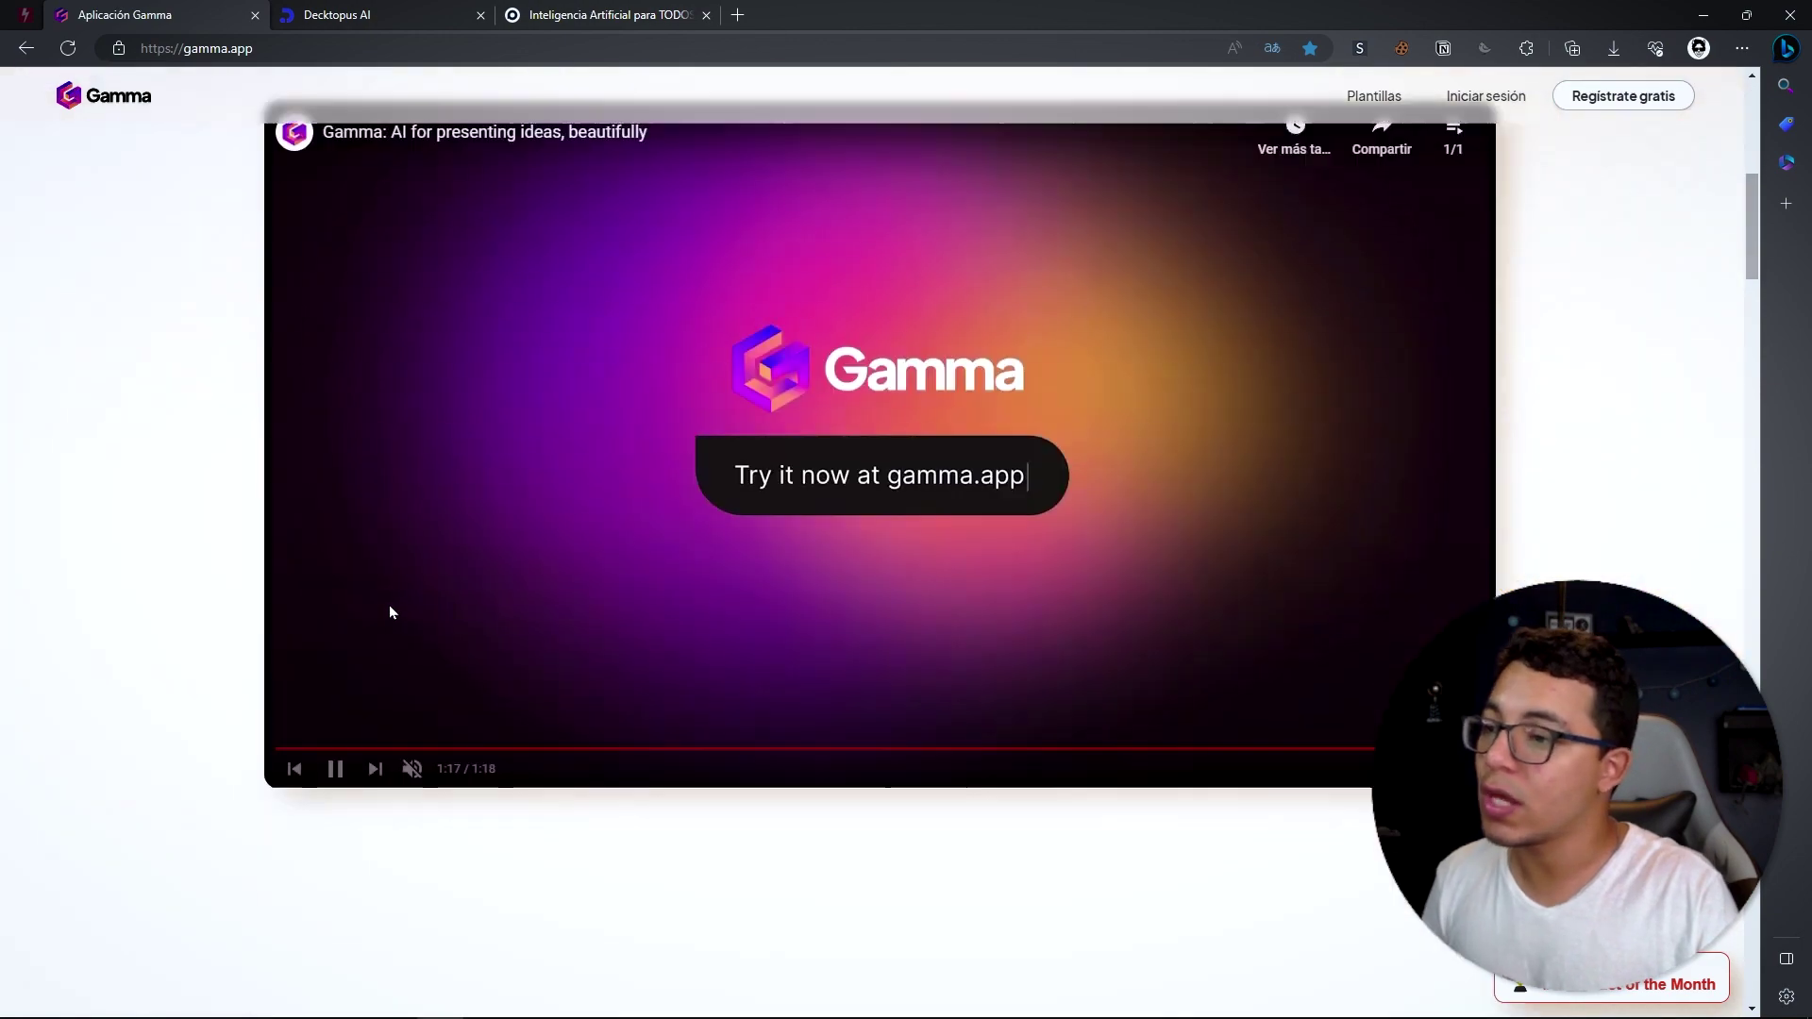
scroll(389, 604, down, 8)
scroll(194, 606, down, 4)
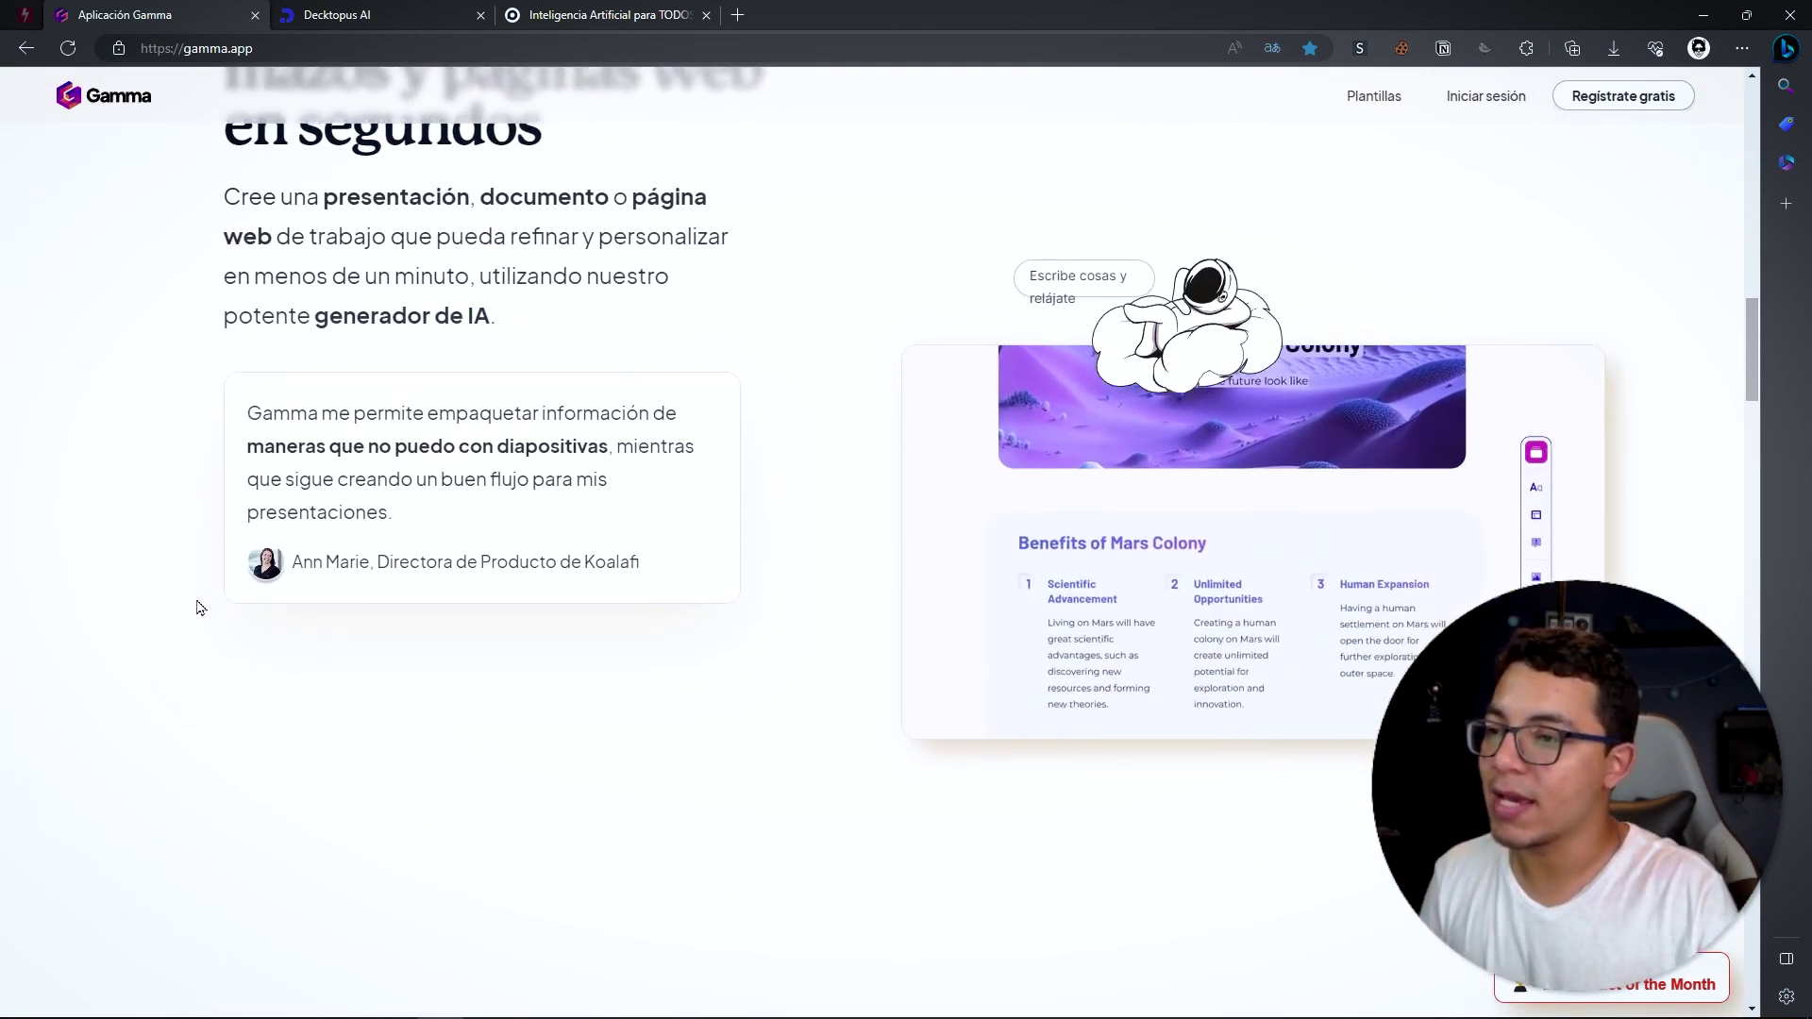
scroll(201, 610, up, 6)
scroll(198, 610, up, 15)
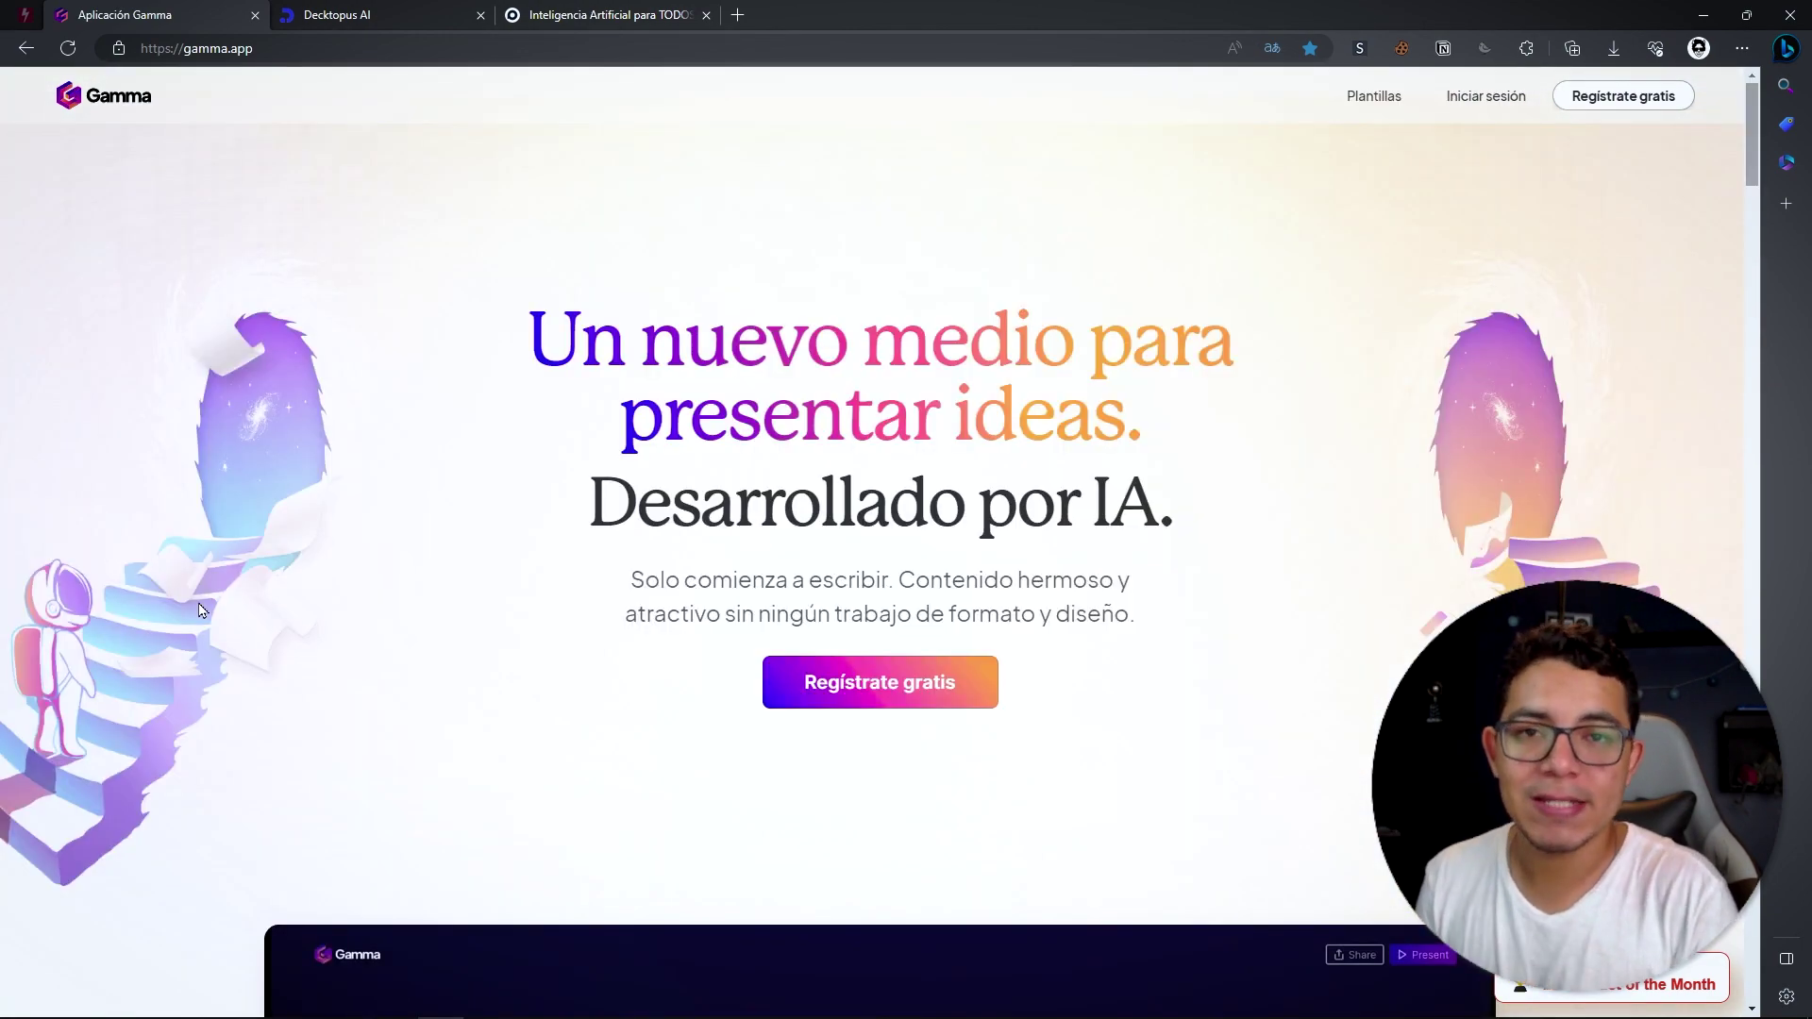
scroll(198, 610, down, 2)
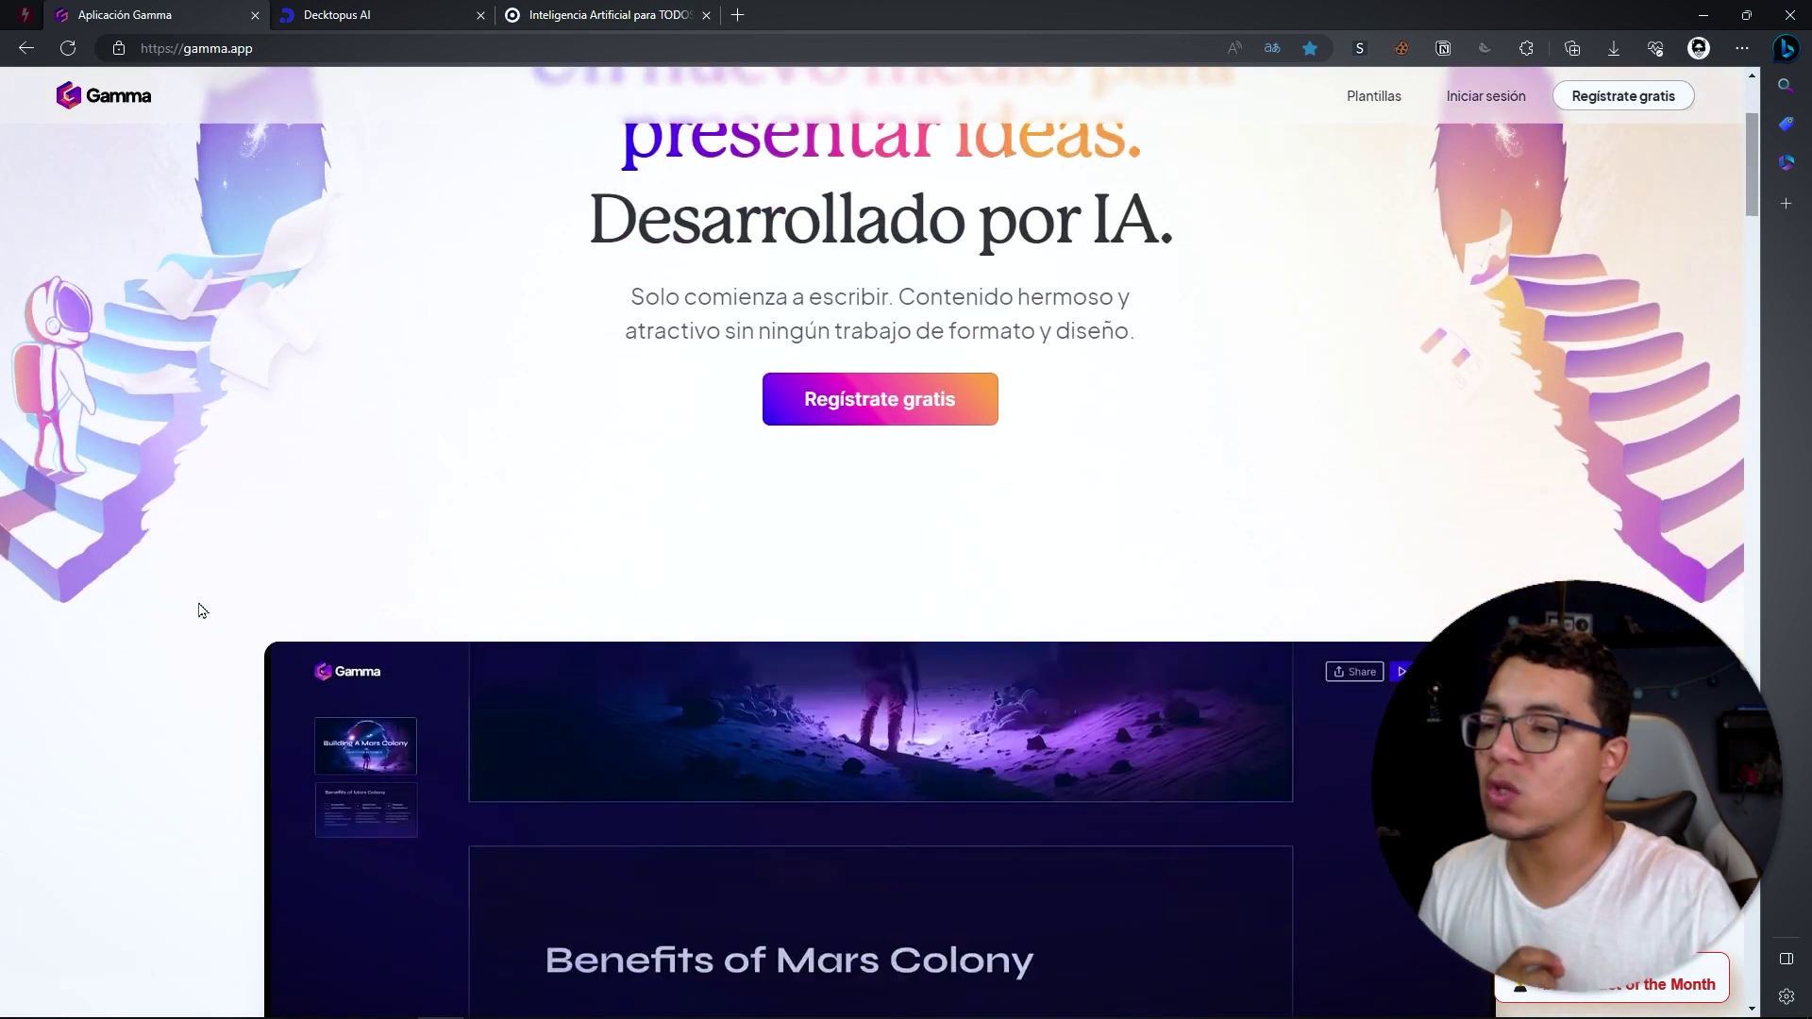
scroll(236, 548, down, 4)
scroll(263, 496, down, 2)
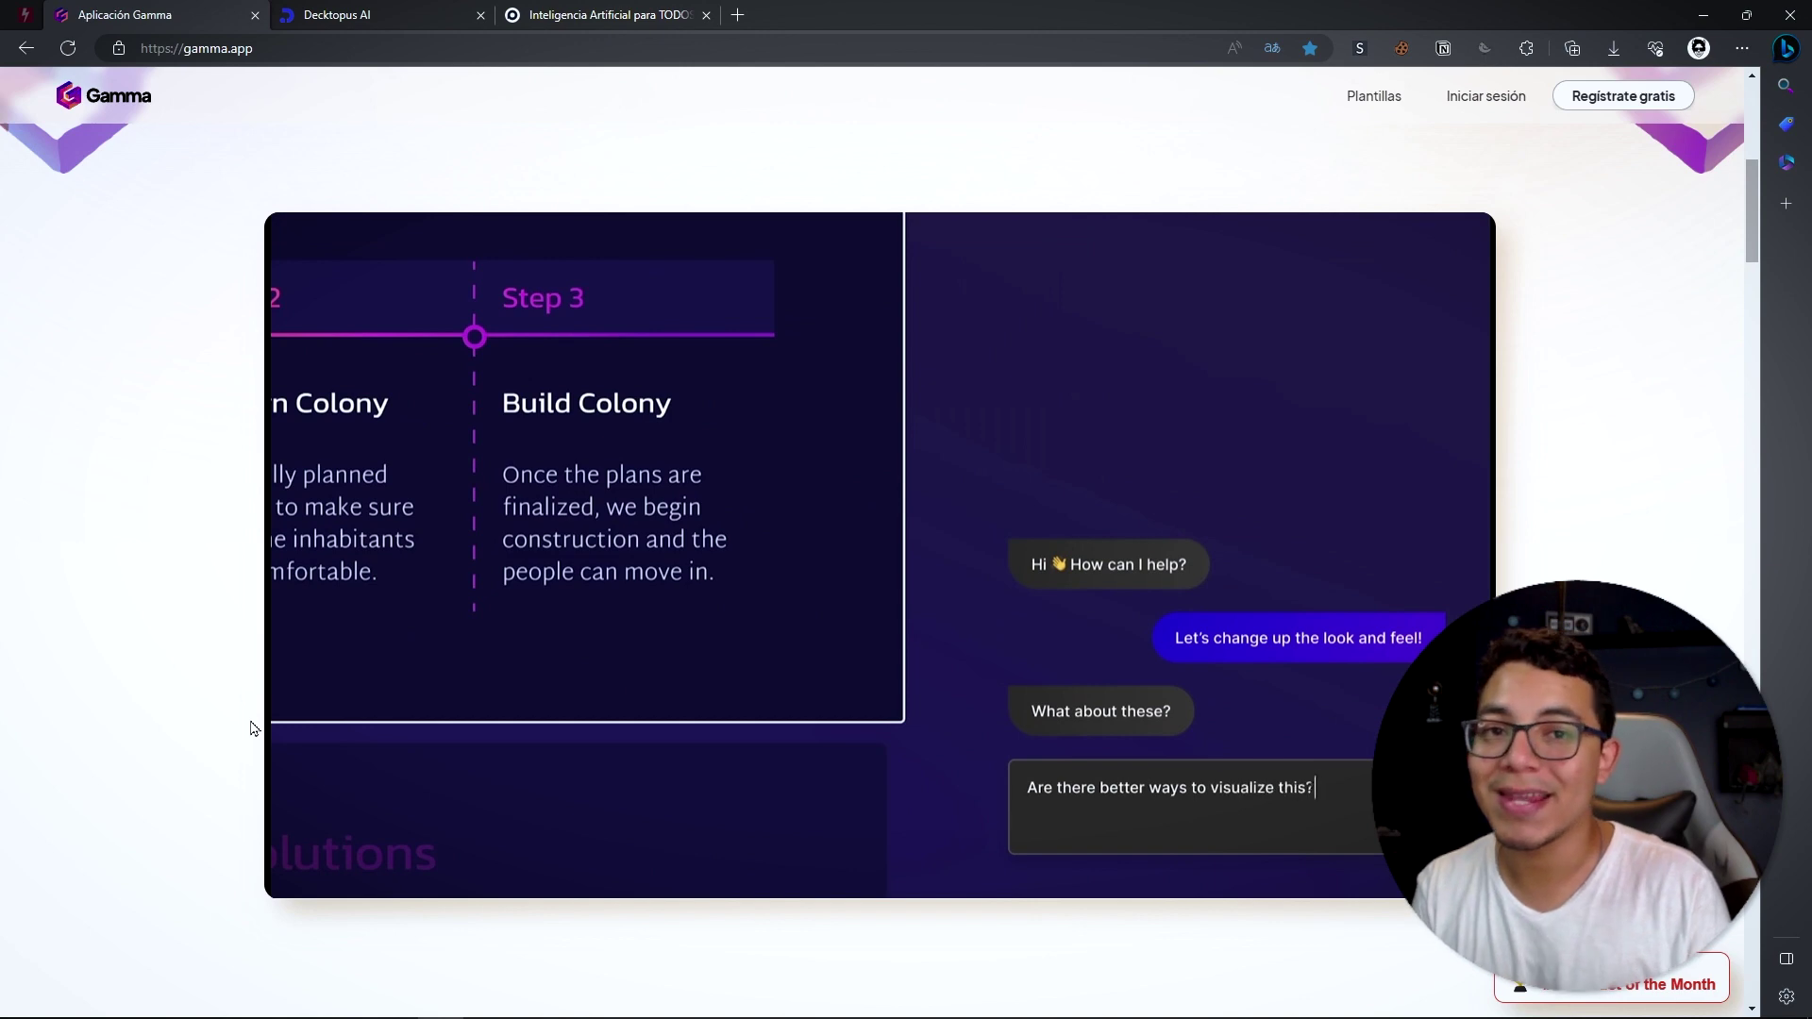
scroll(253, 728, up, 8)
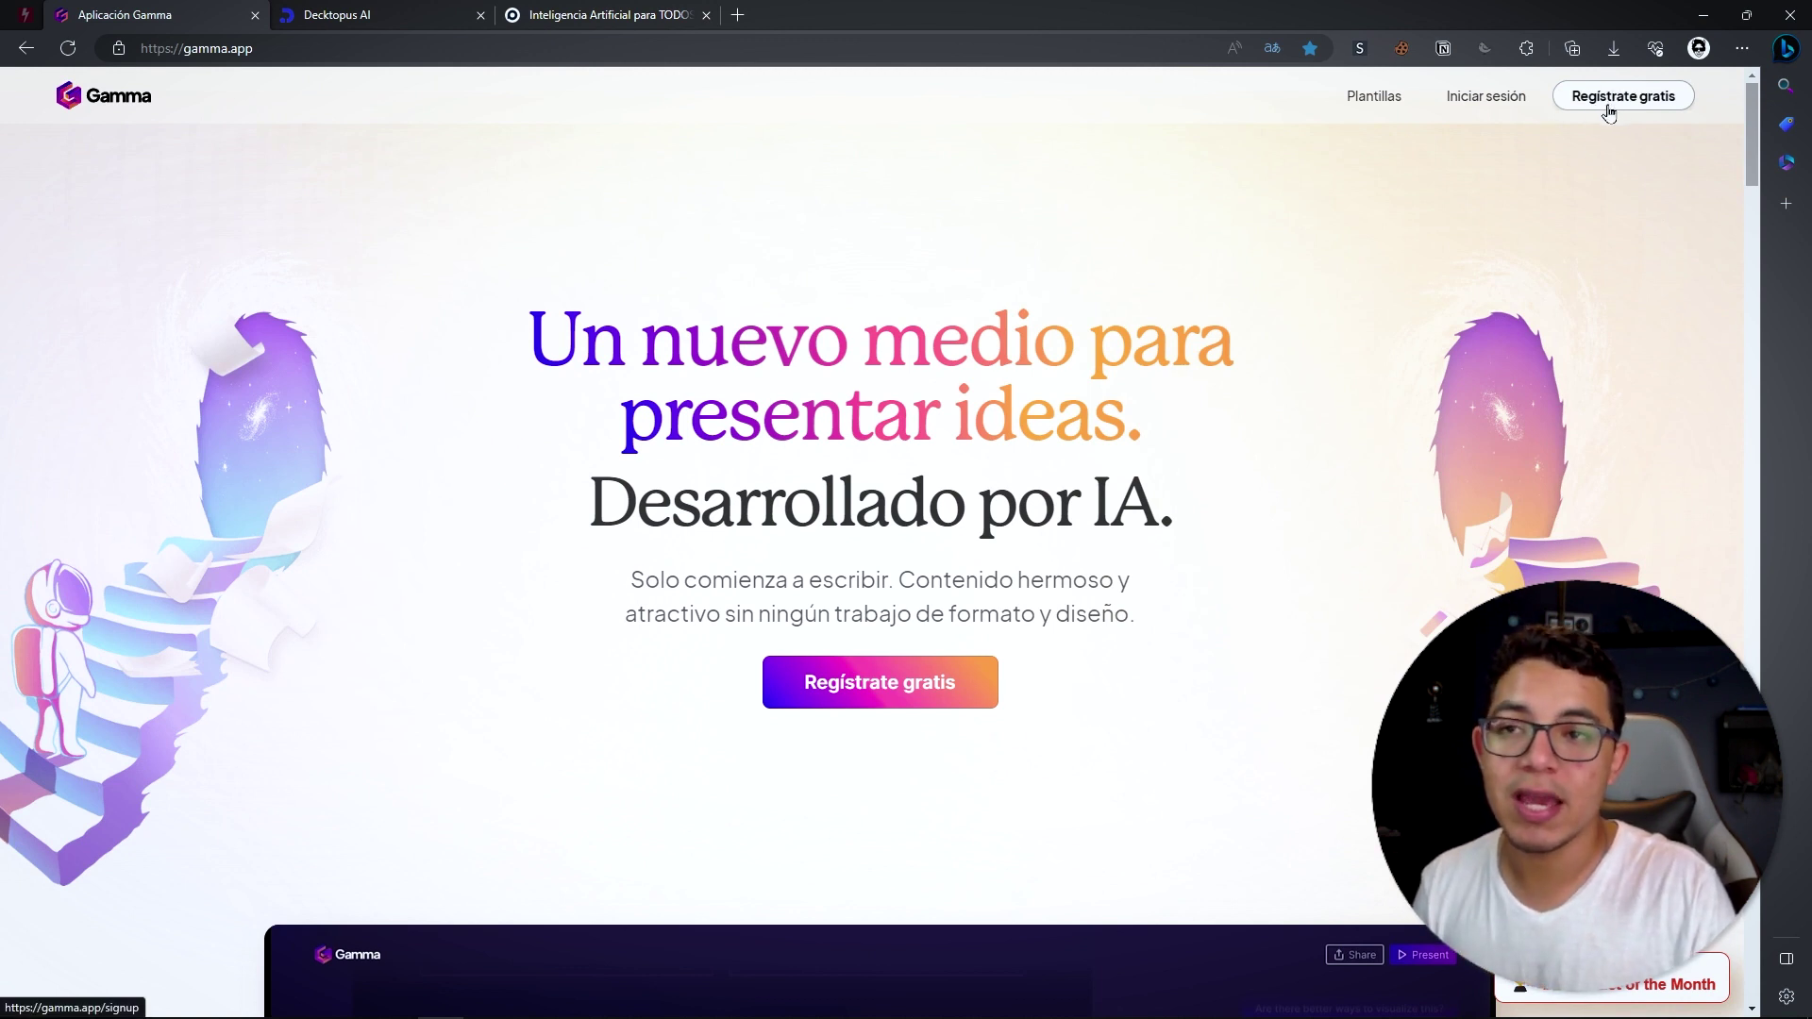
Step: Log in to the existing Gamma account through the 'Sign in' popup
click(1605, 100)
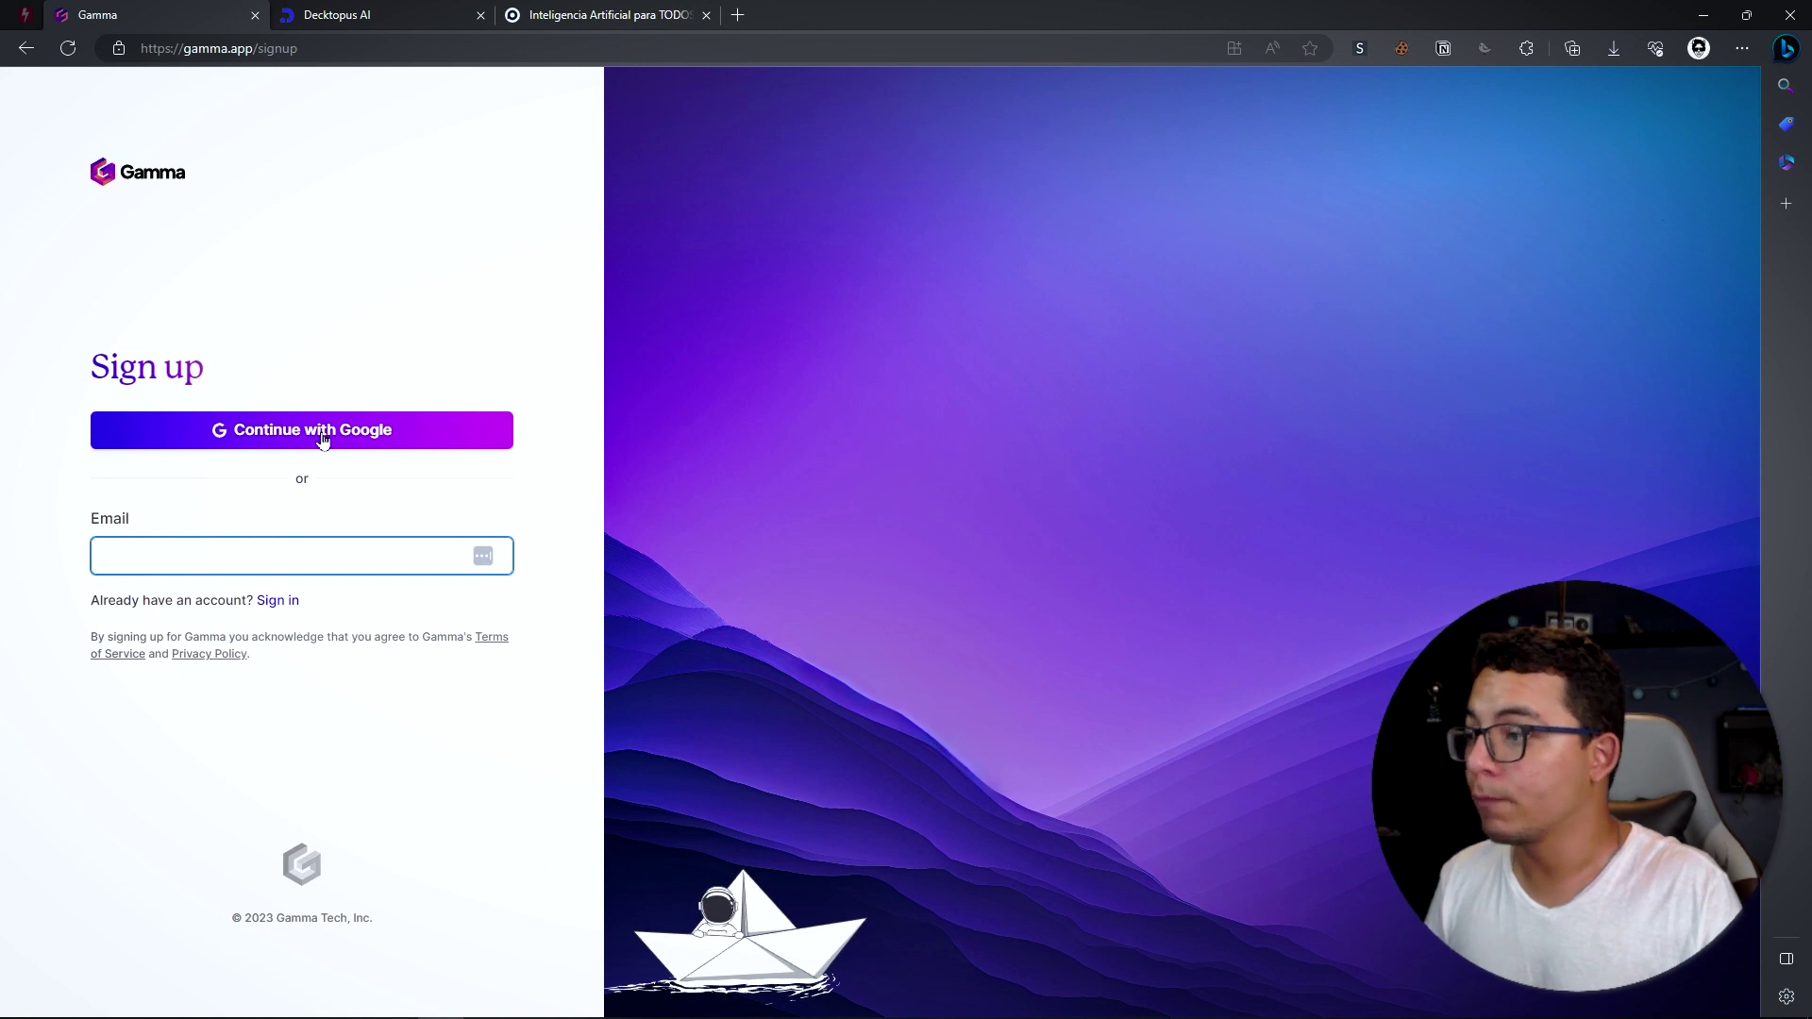
click(285, 604)
click(326, 346)
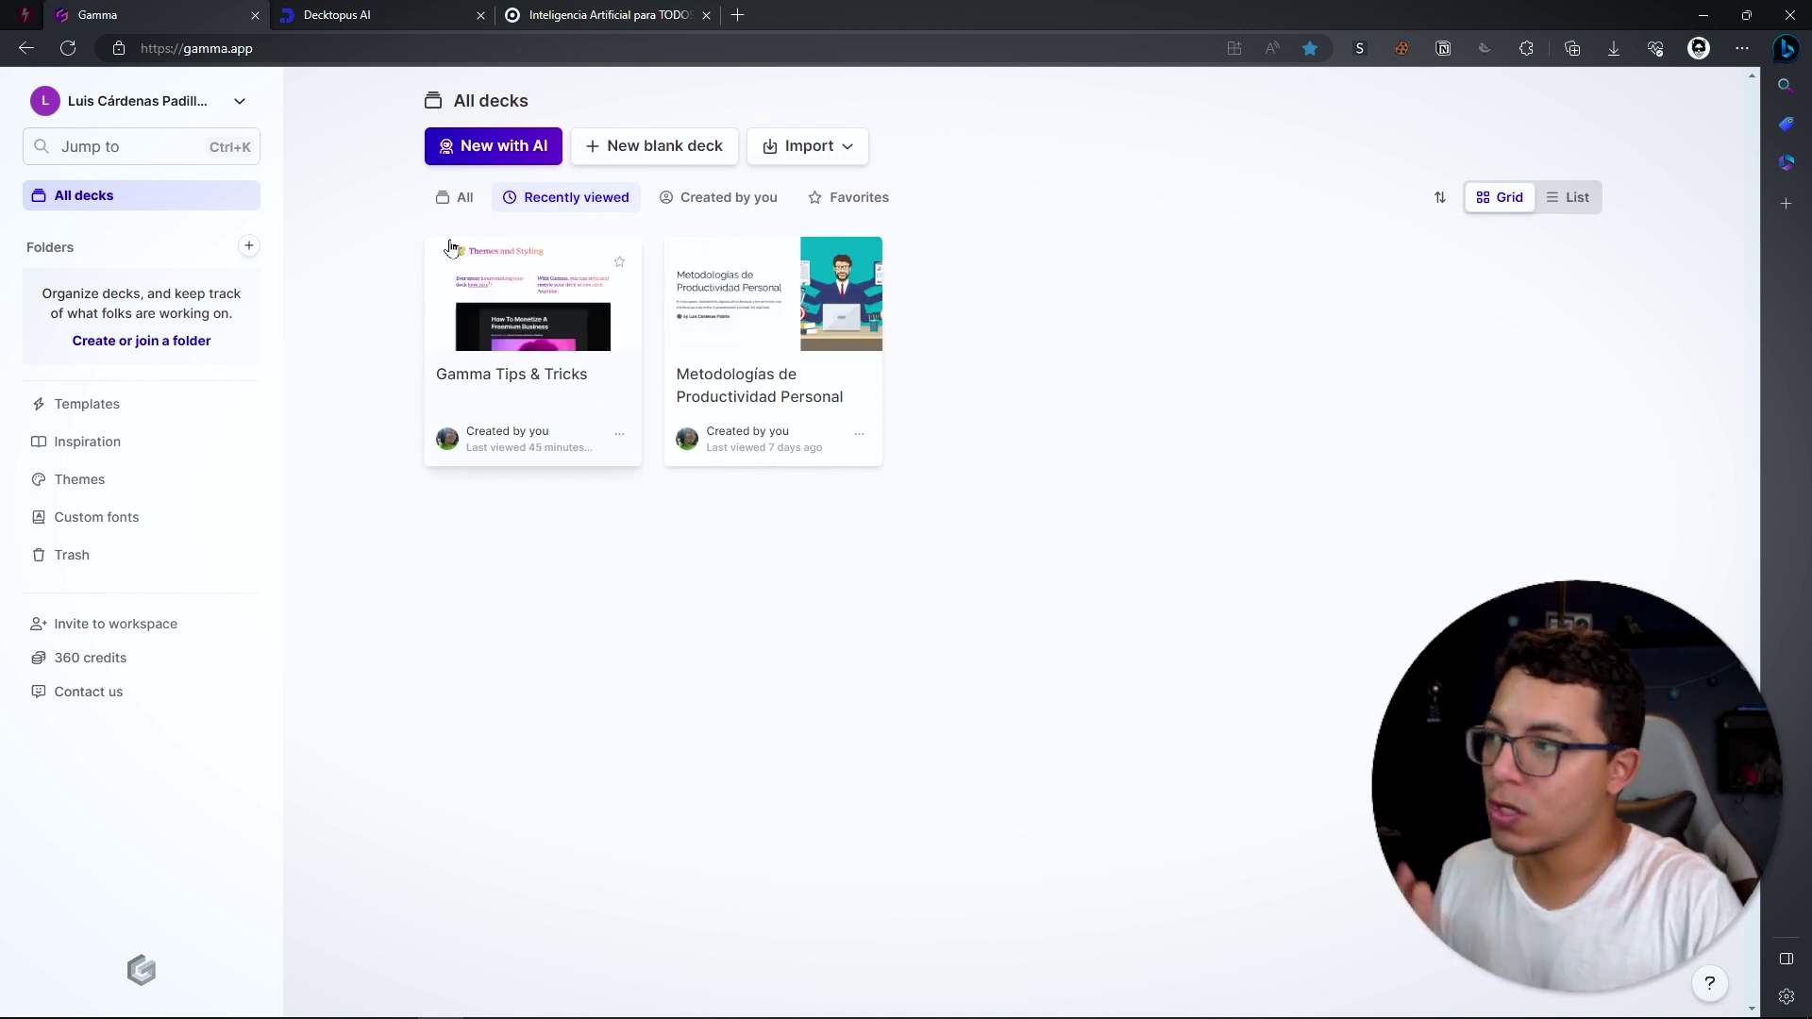
click(88, 660)
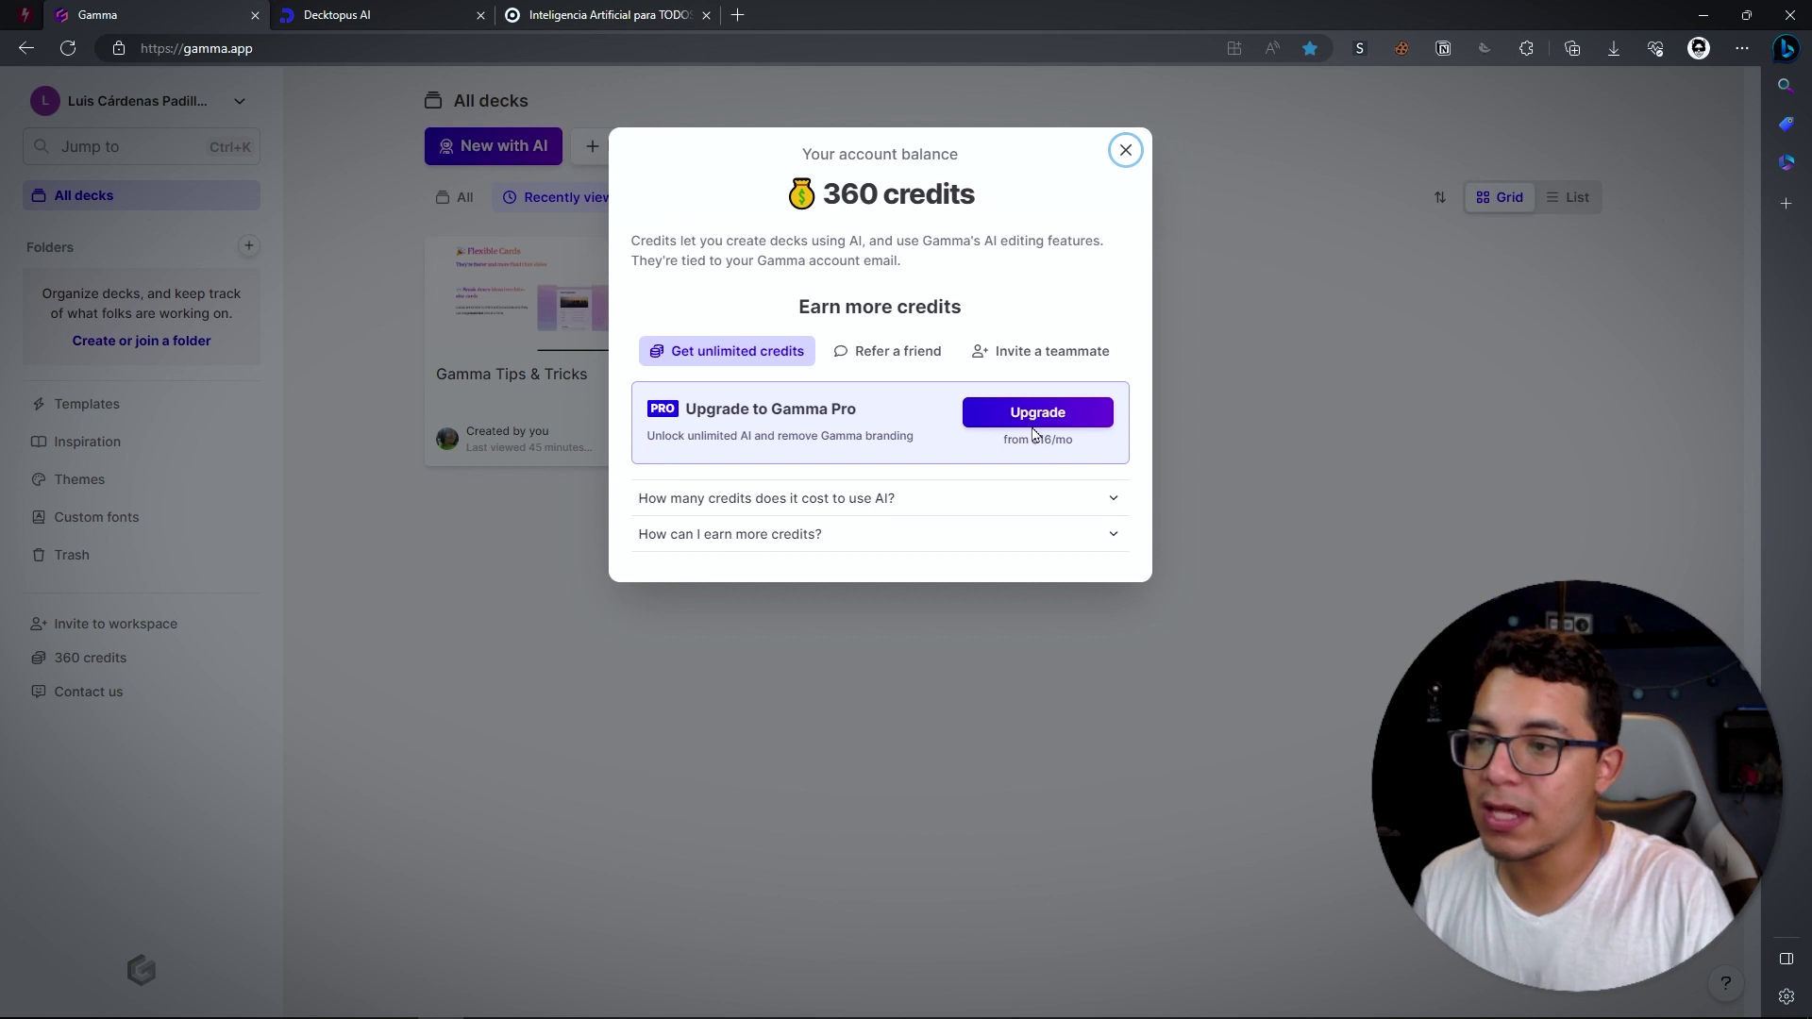
click(914, 362)
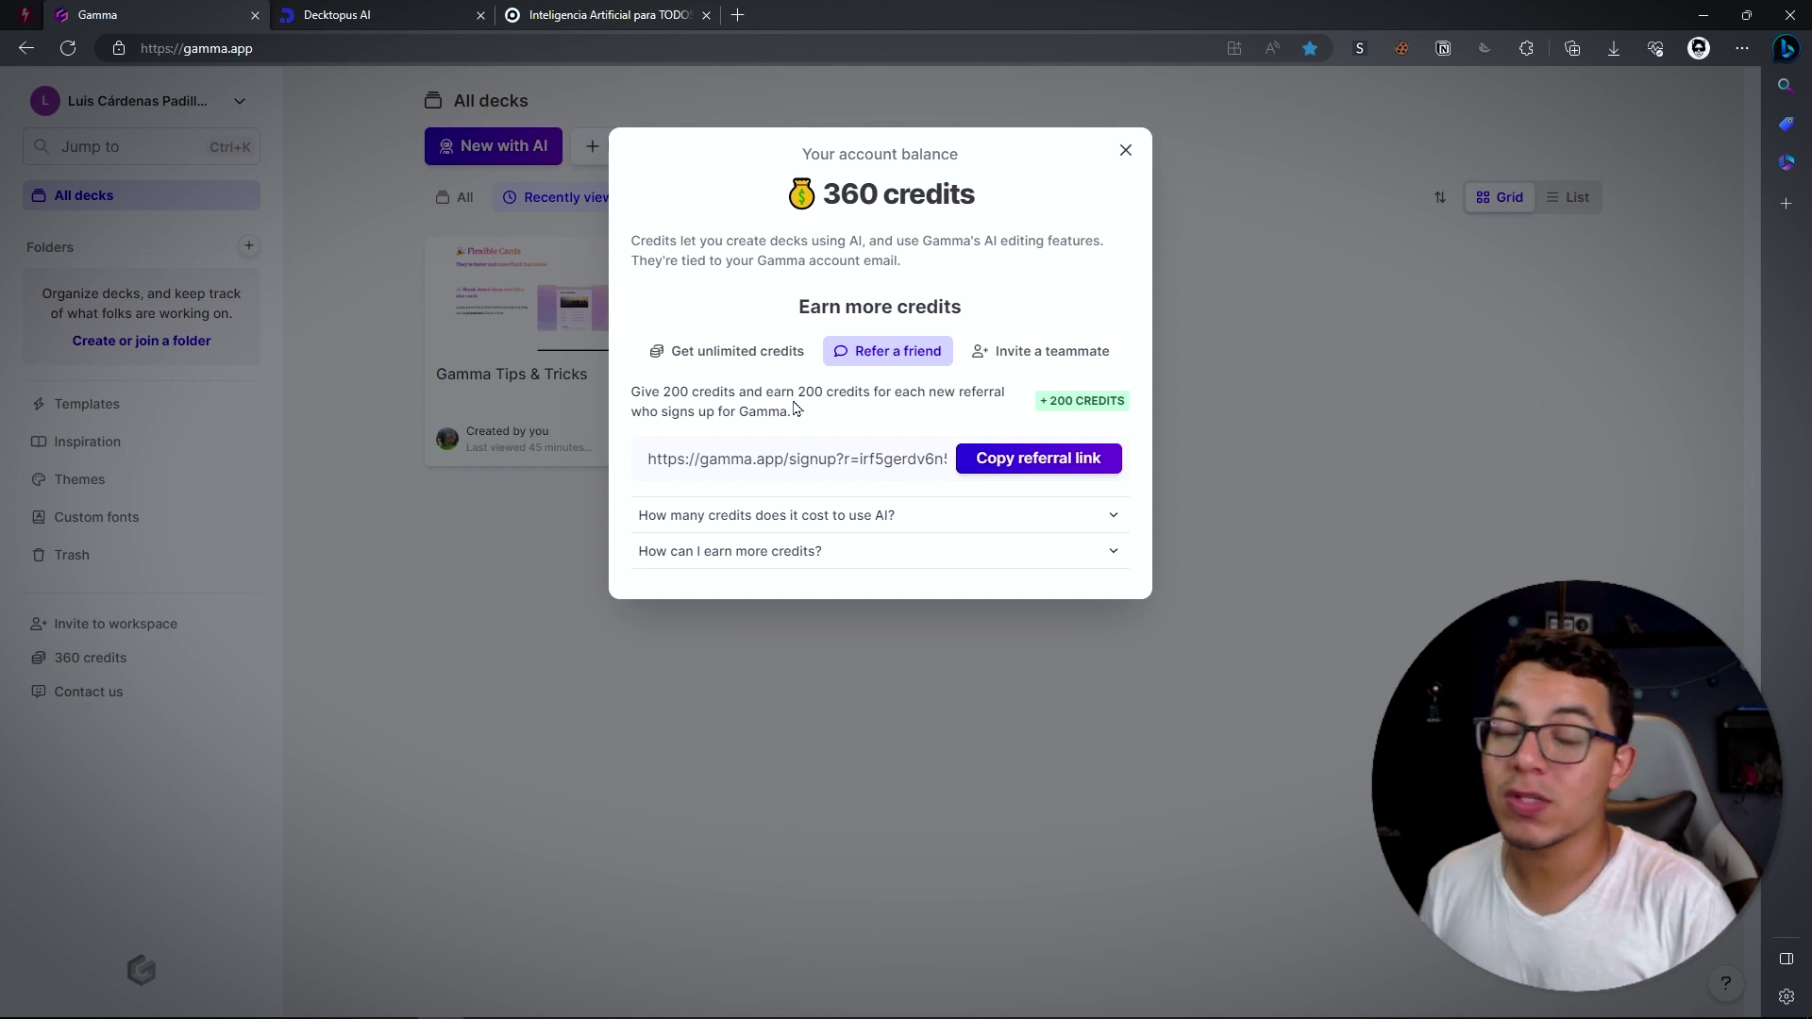
click(1125, 152)
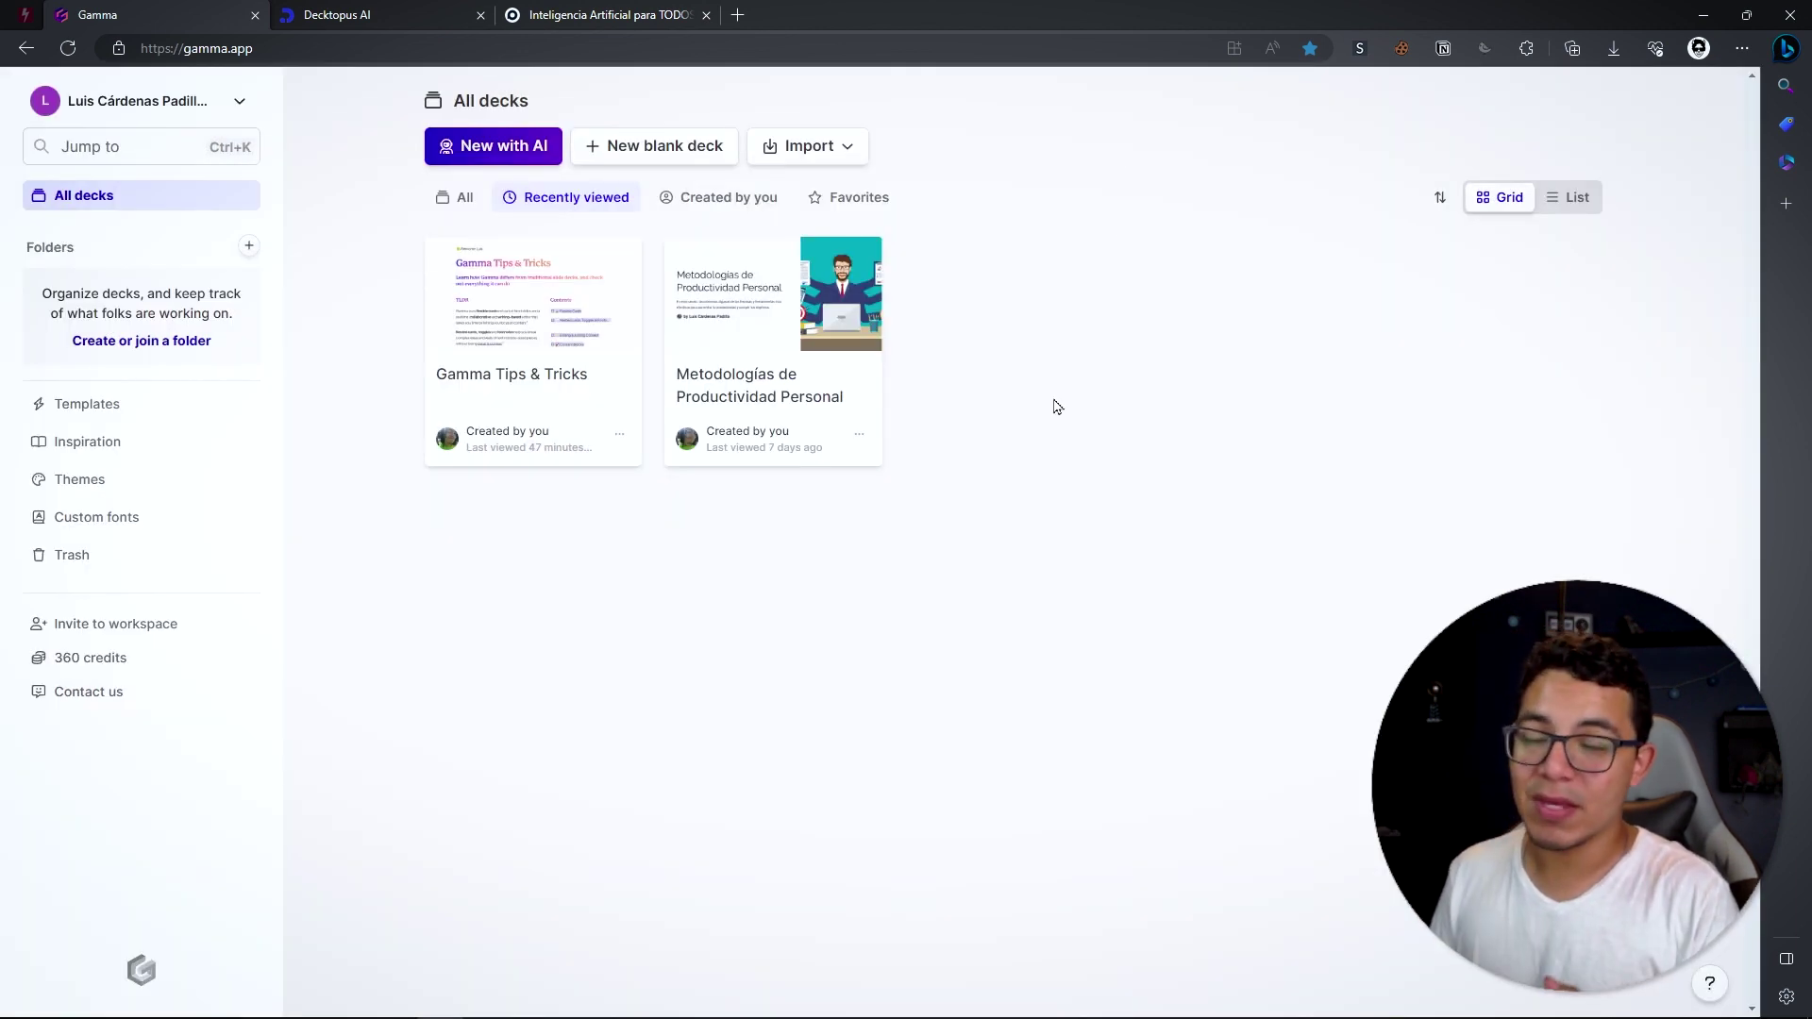
Step: Start a guided 'New with AI' deck on the Spanish-translated page with Presentación chosen
click(517, 152)
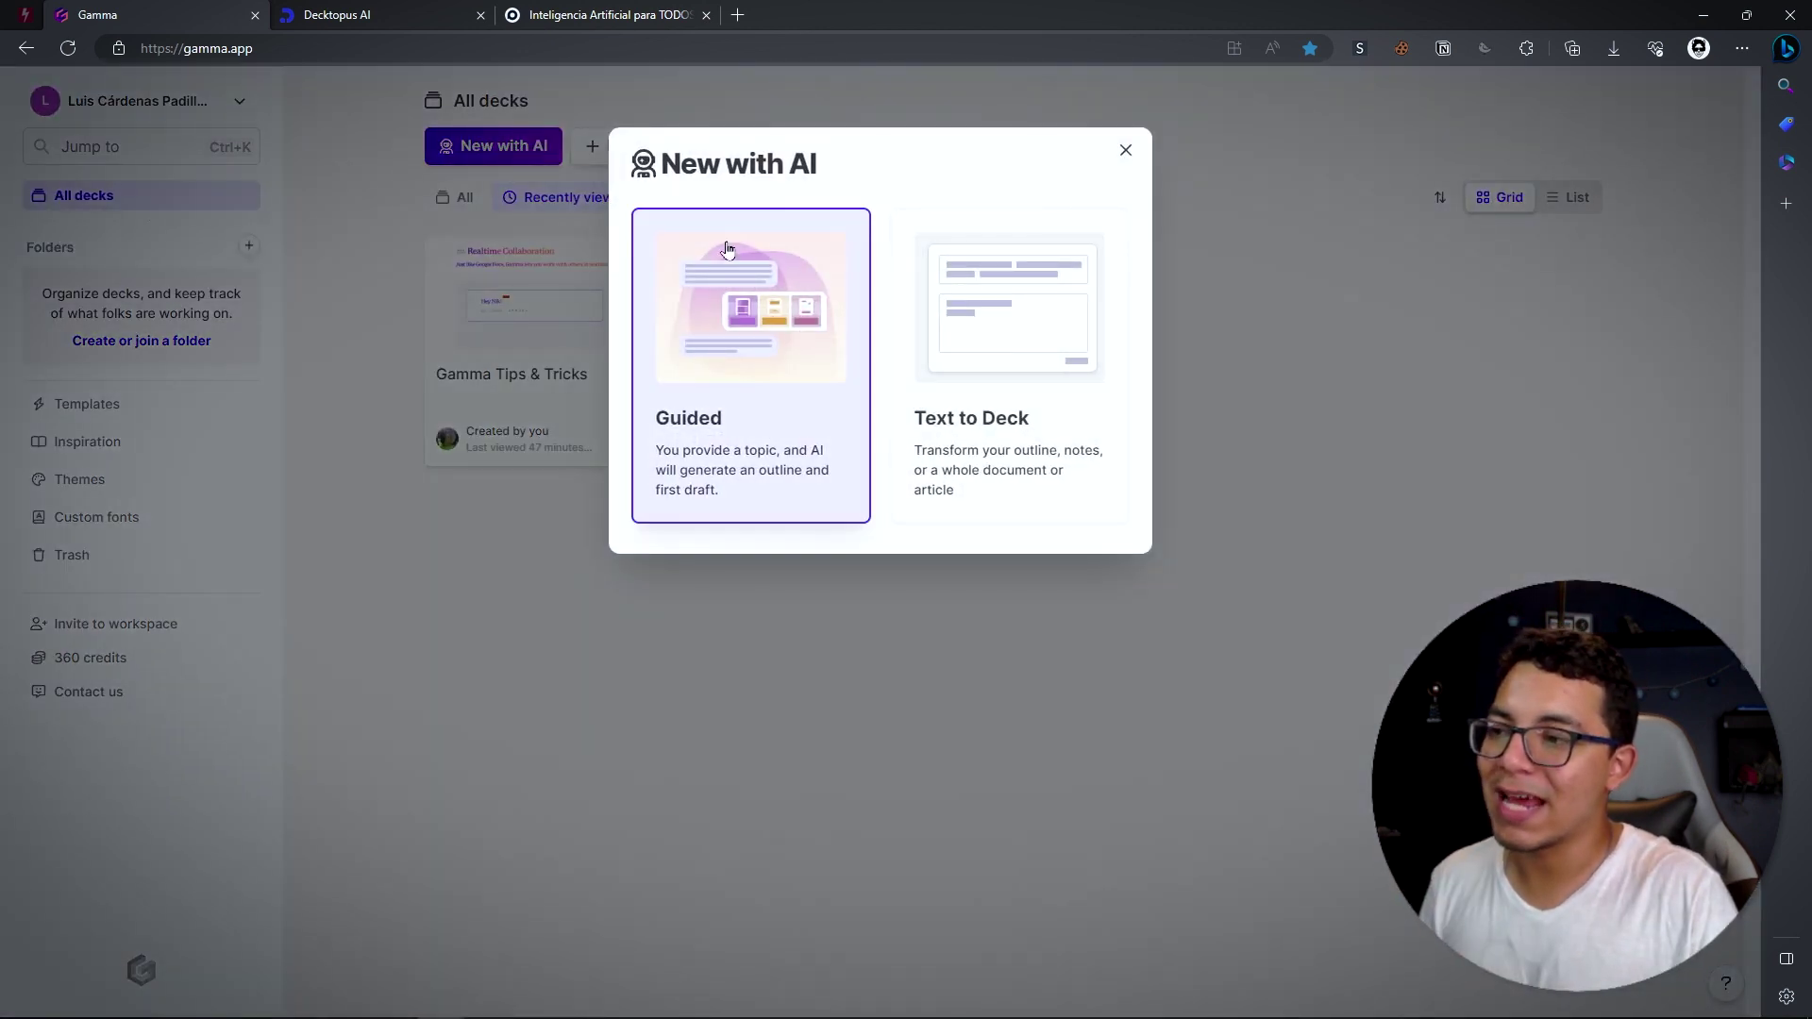
click(709, 326)
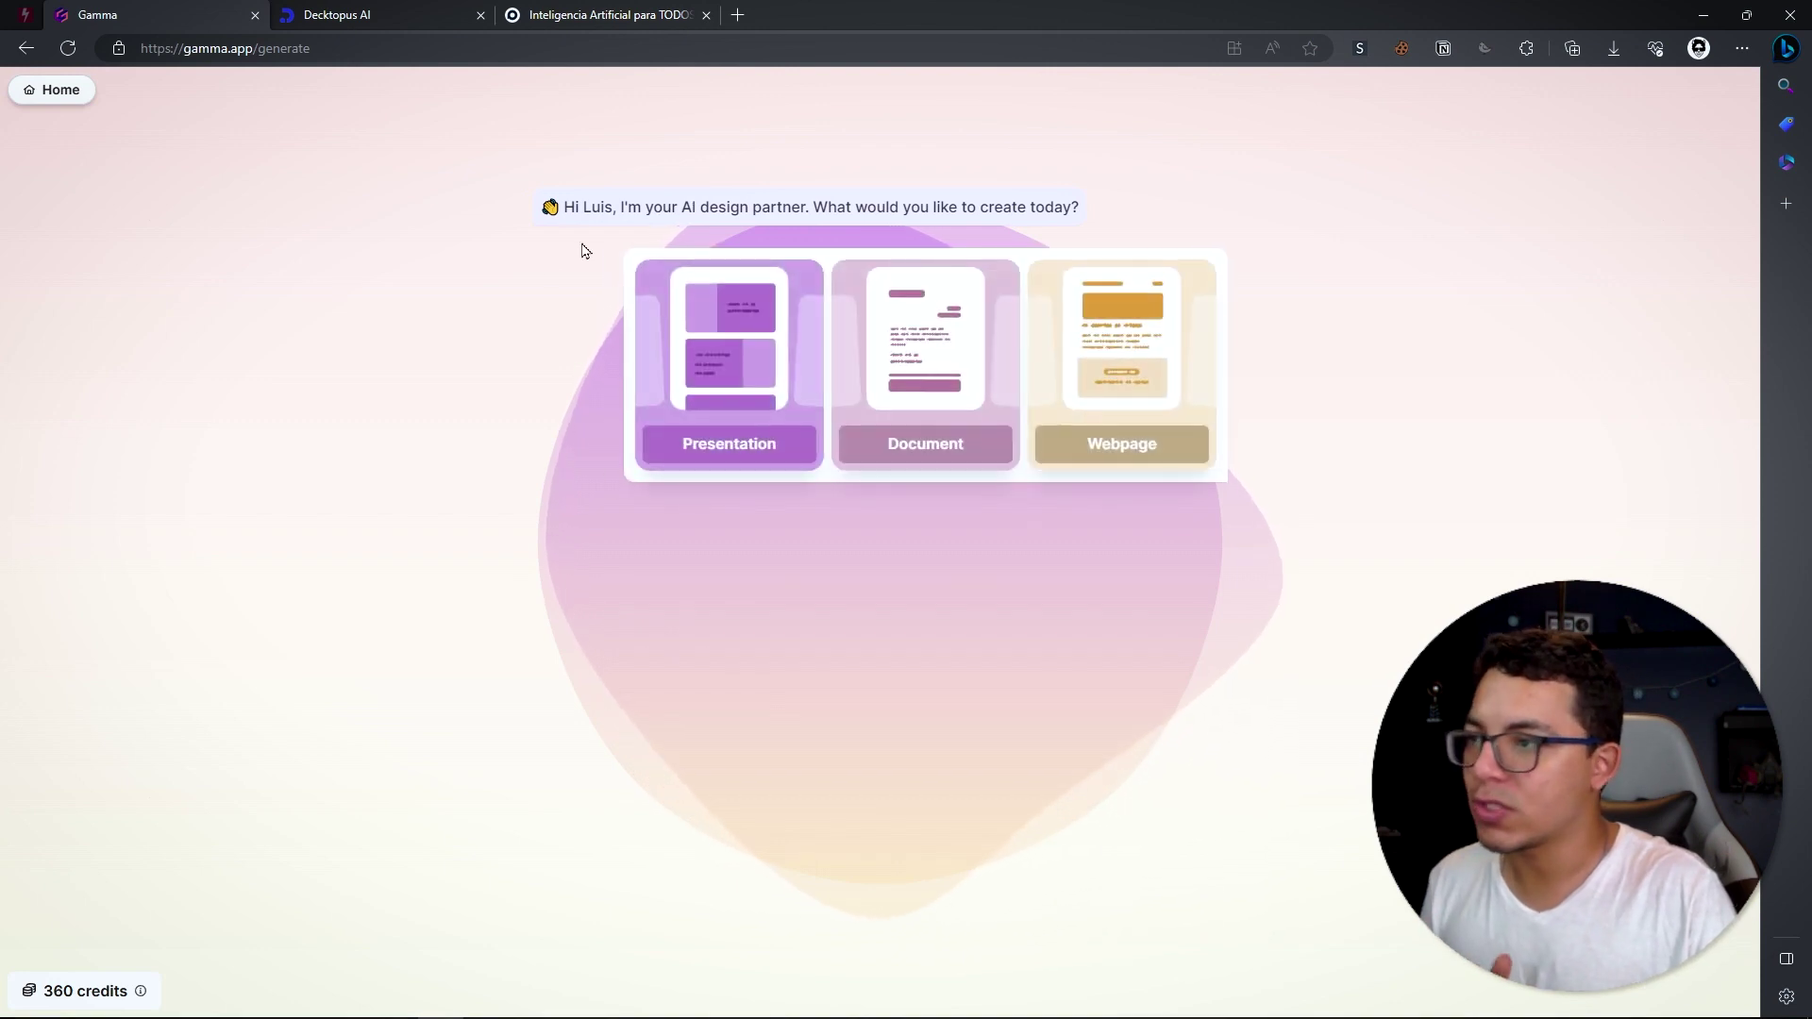
right_click(369, 273)
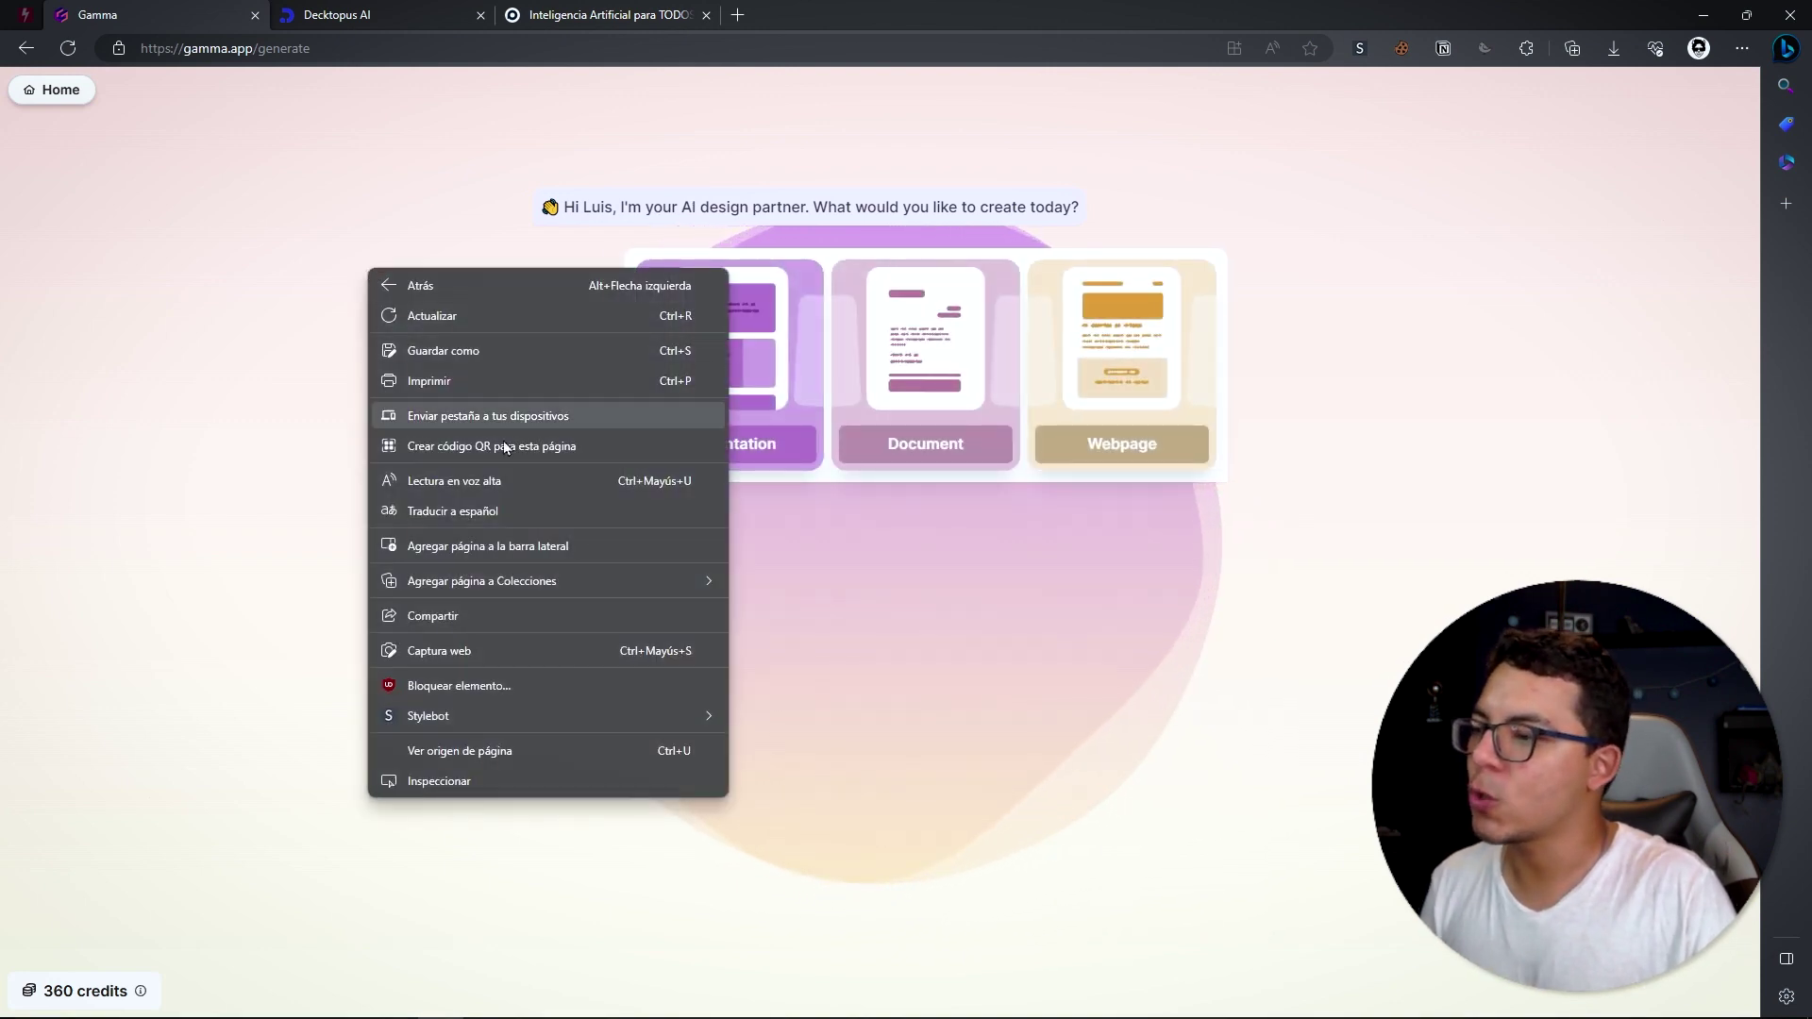
click(483, 514)
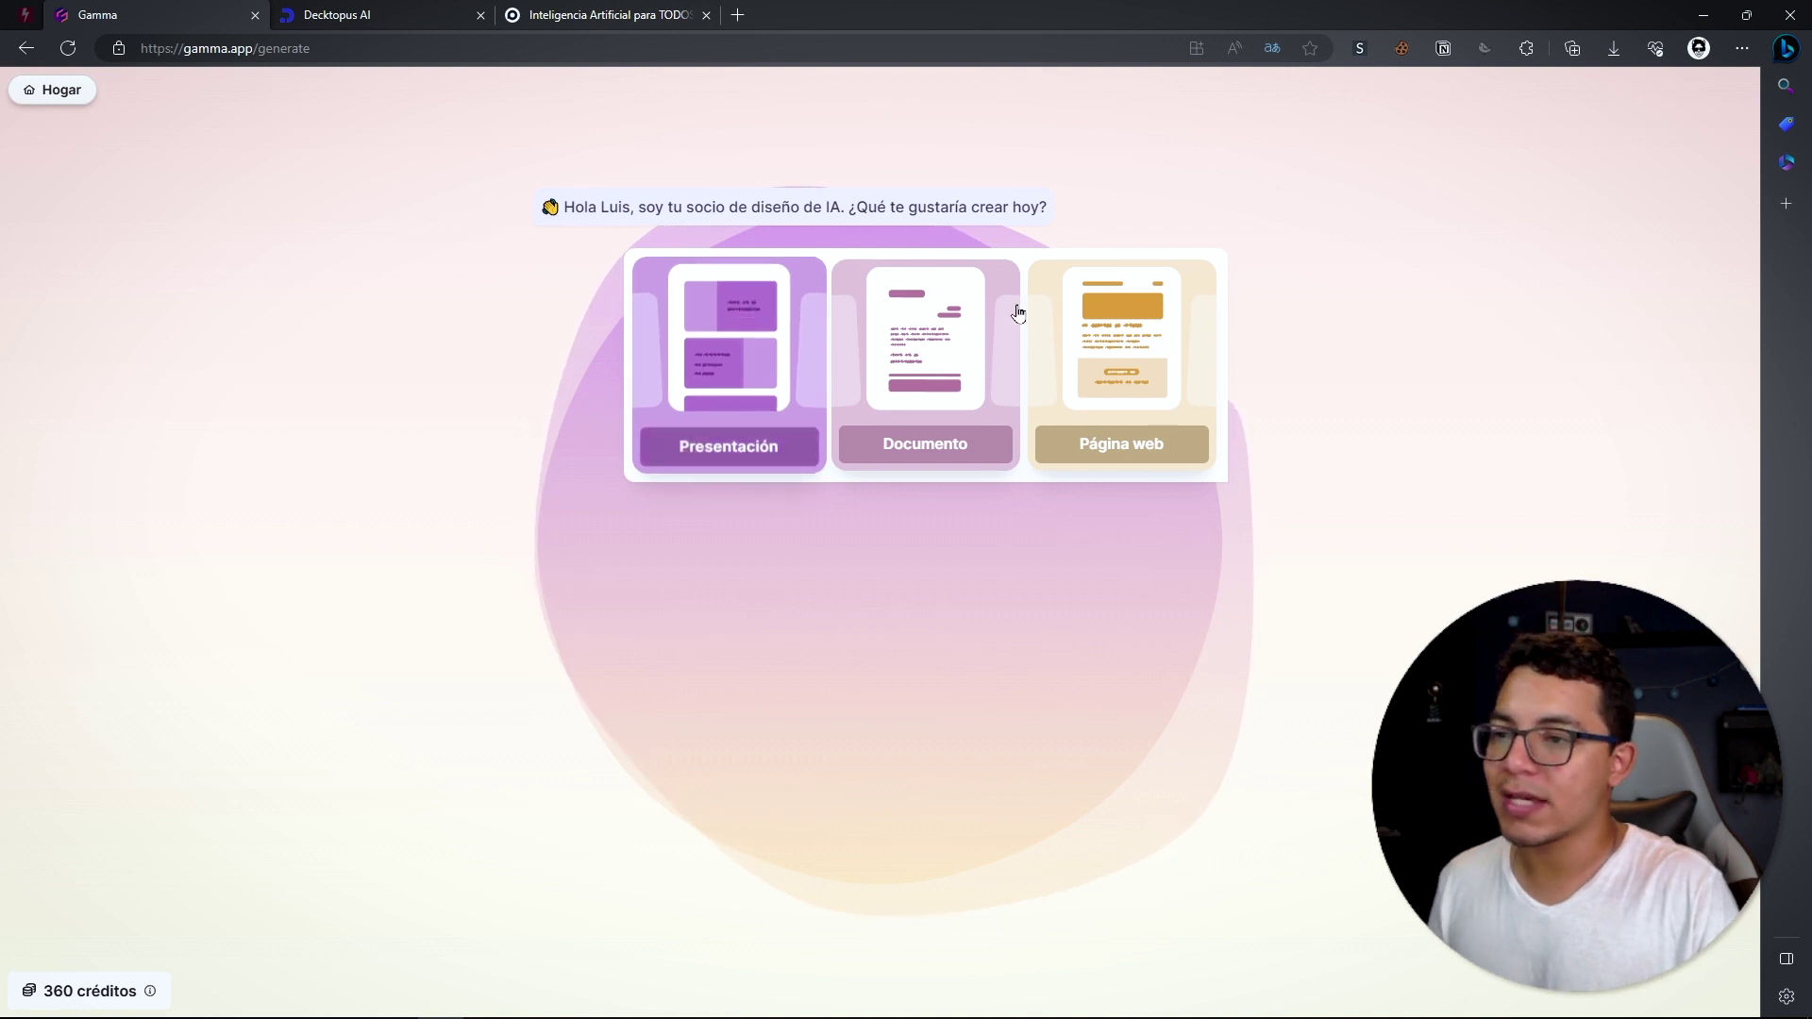
click(701, 461)
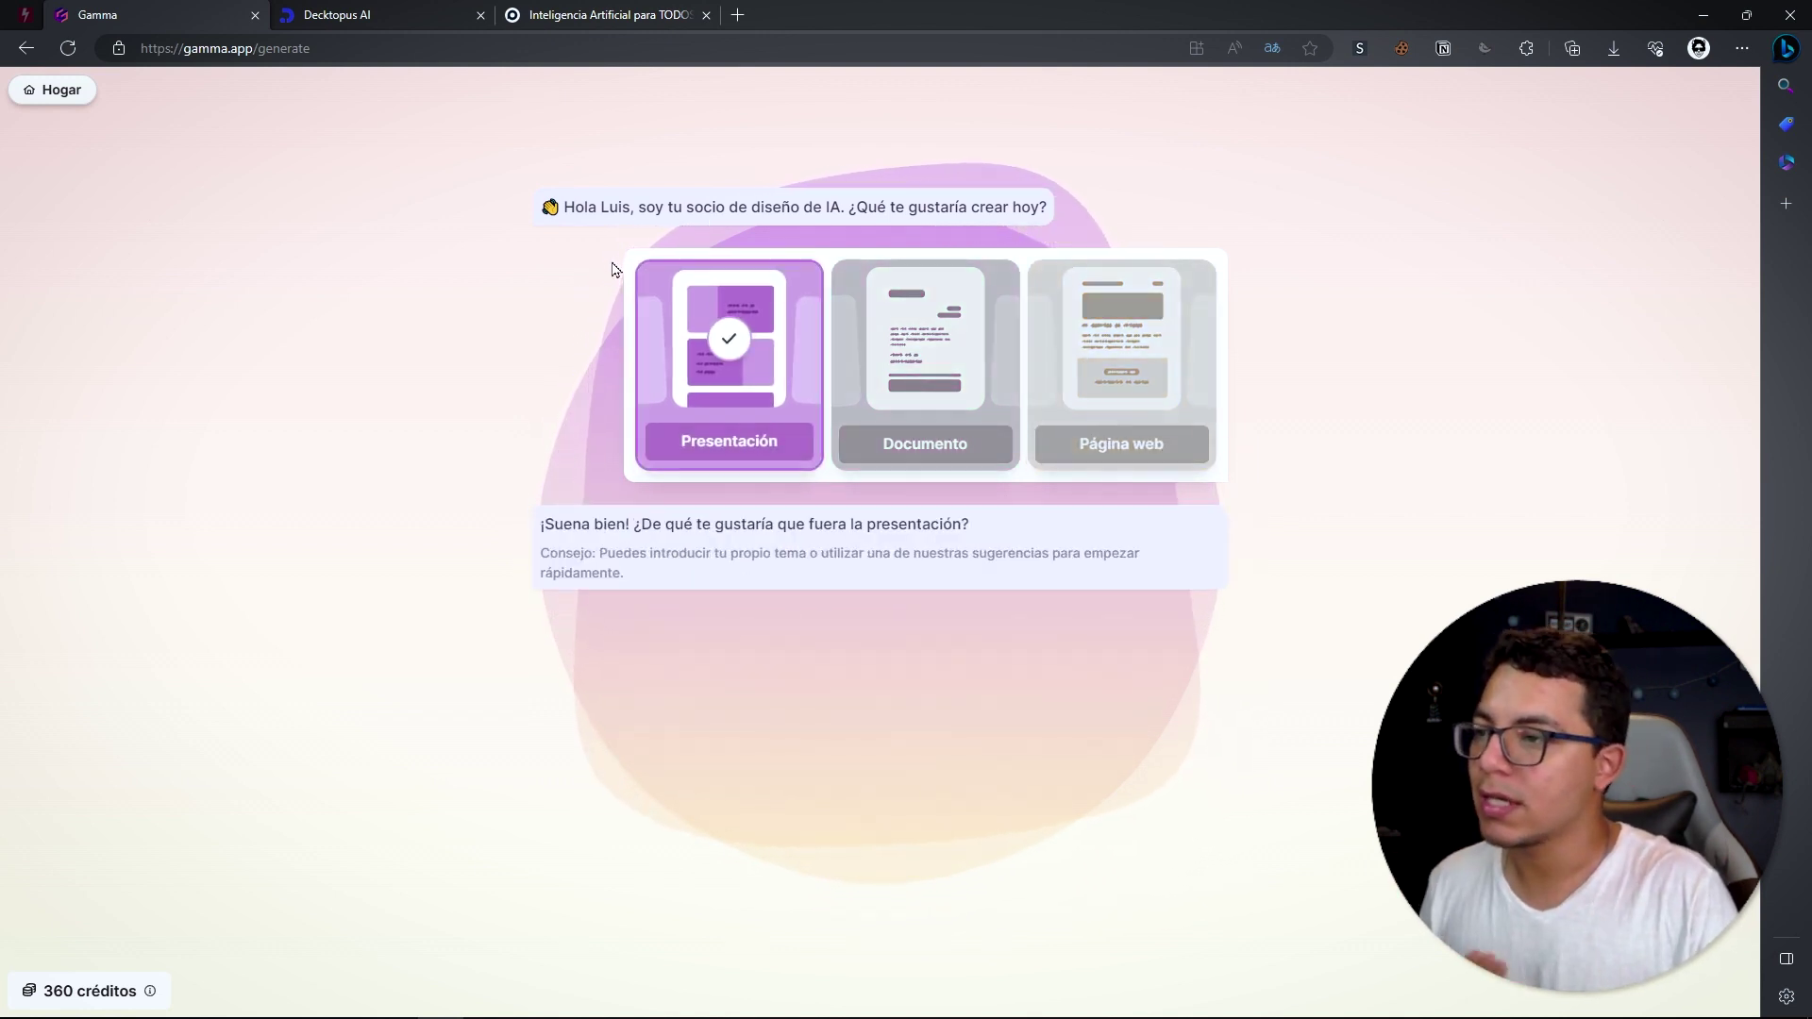
click(708, 635)
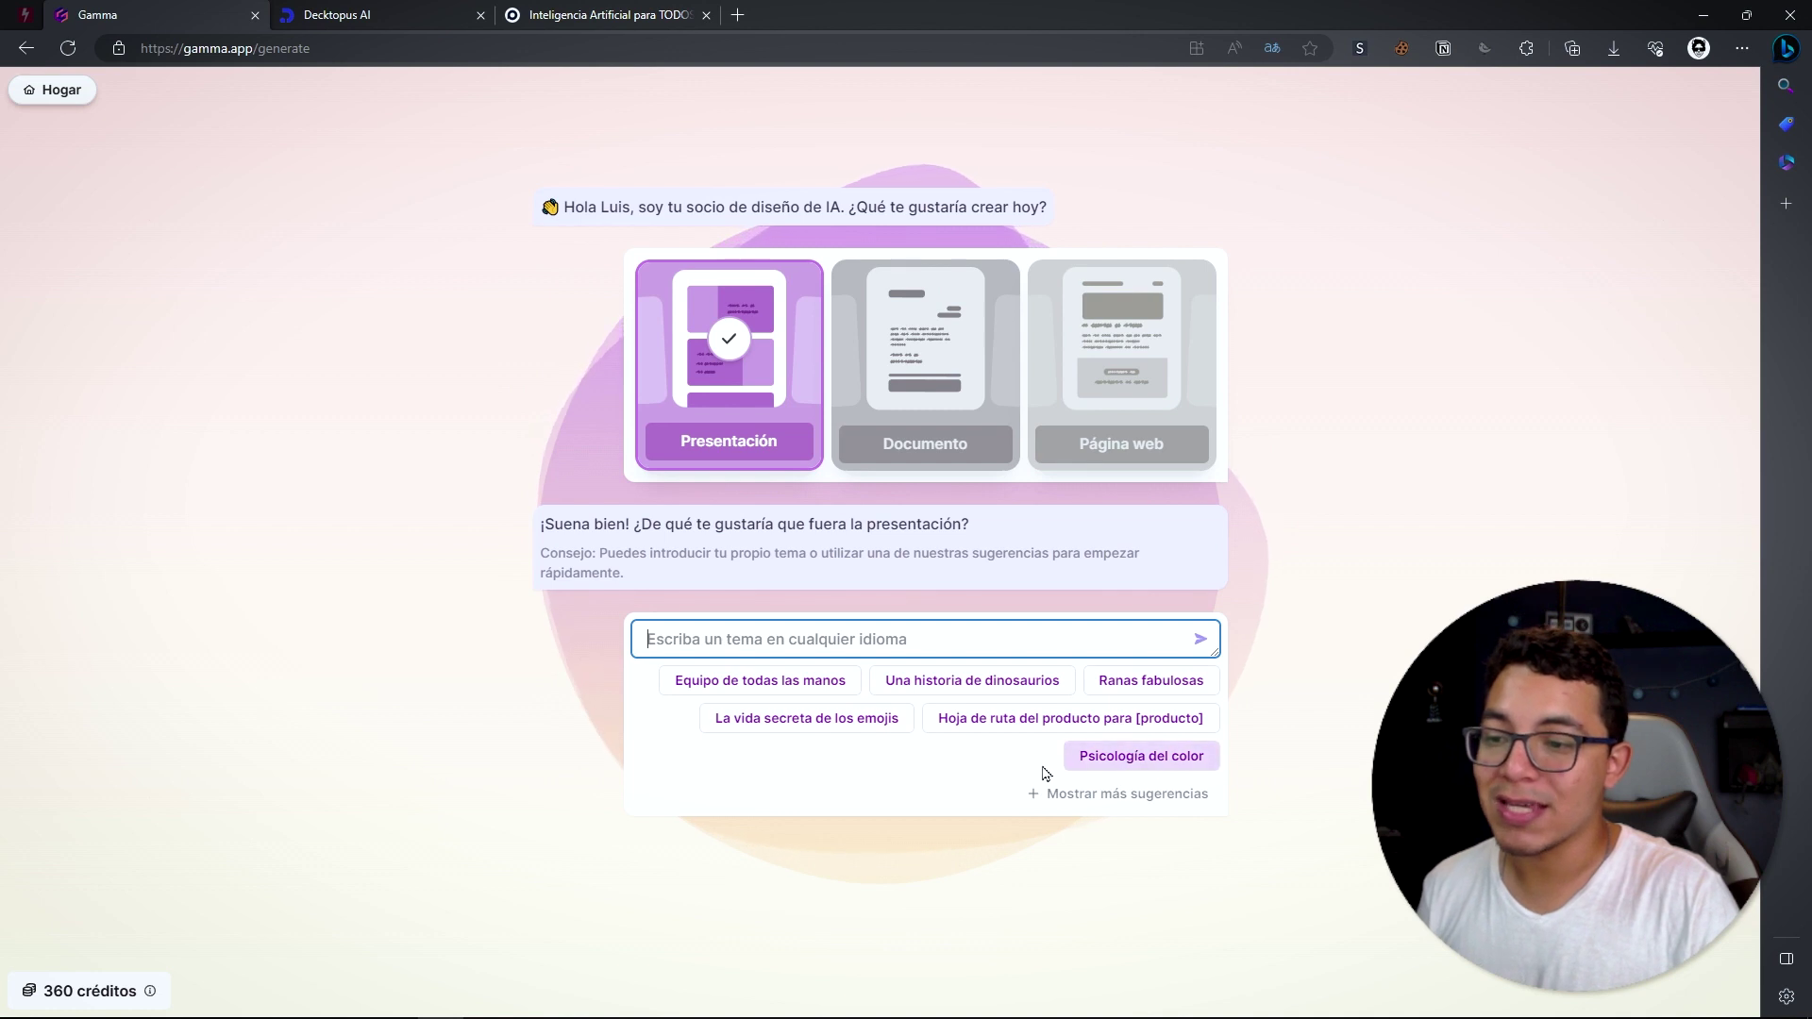
Step: Choose the 'Psicología del color' suggestion as the topic to get a seven-point outline
click(1128, 756)
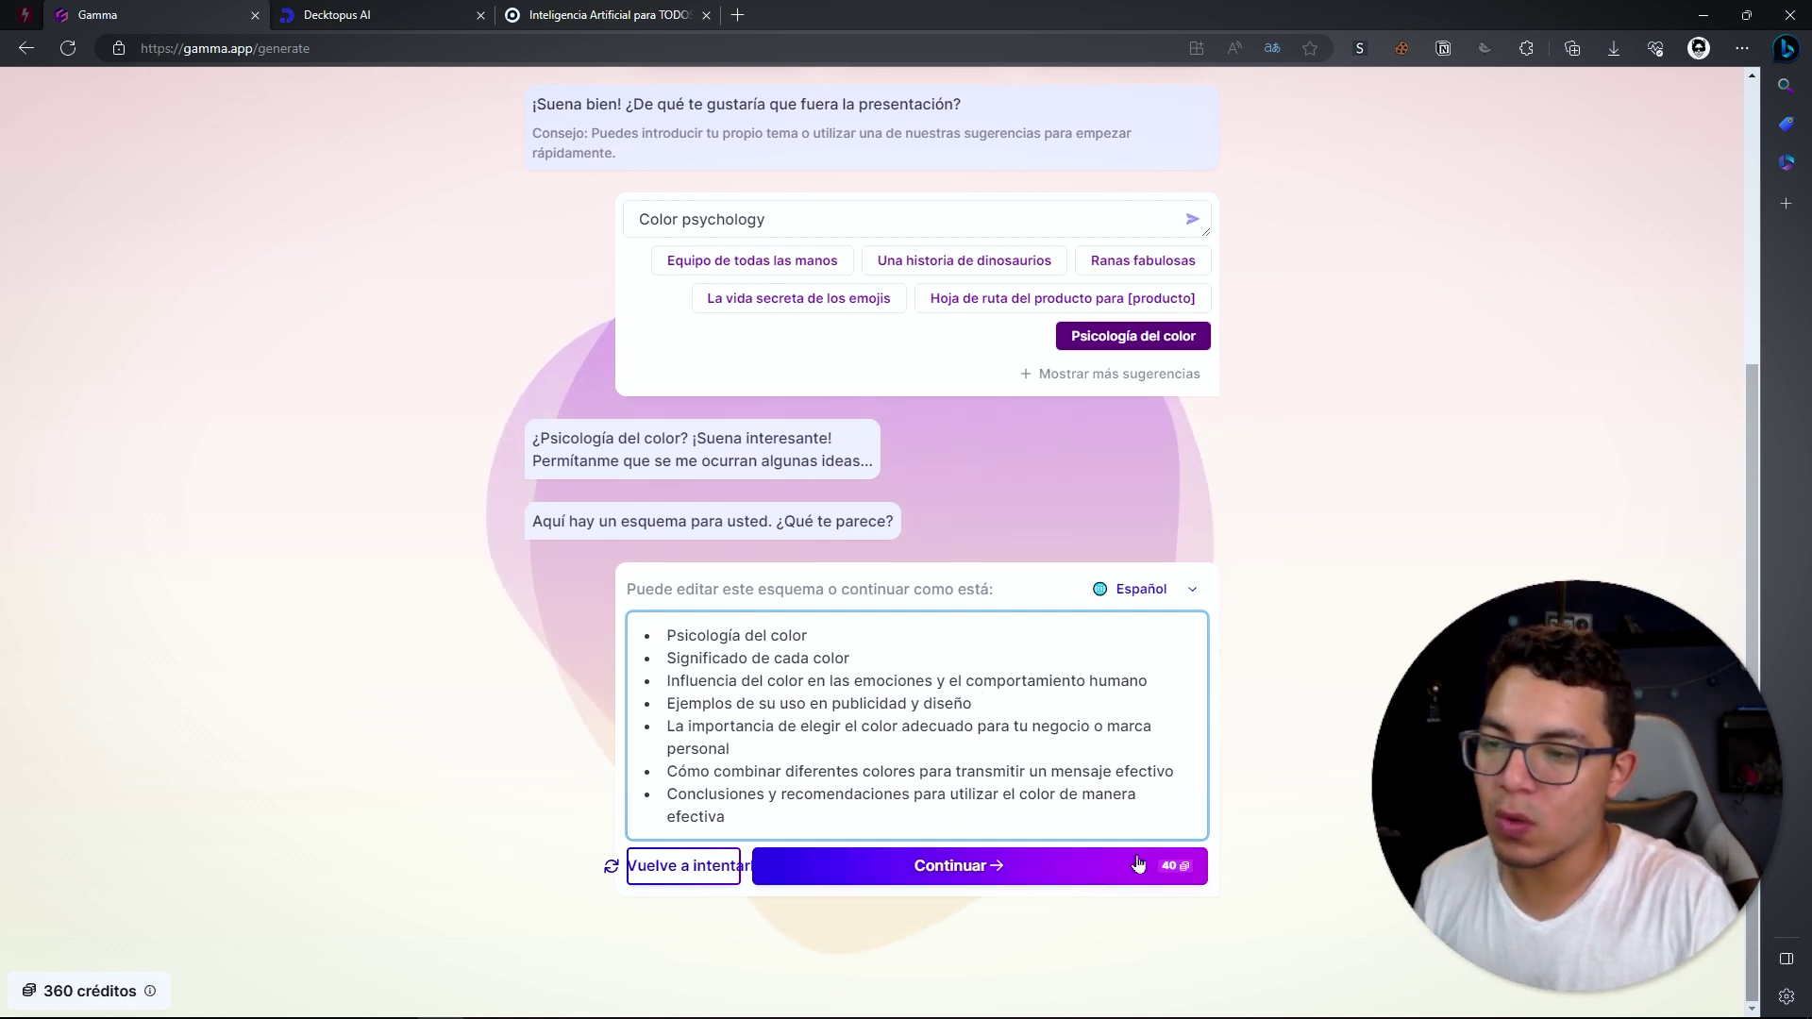
mouse_move(1174, 865)
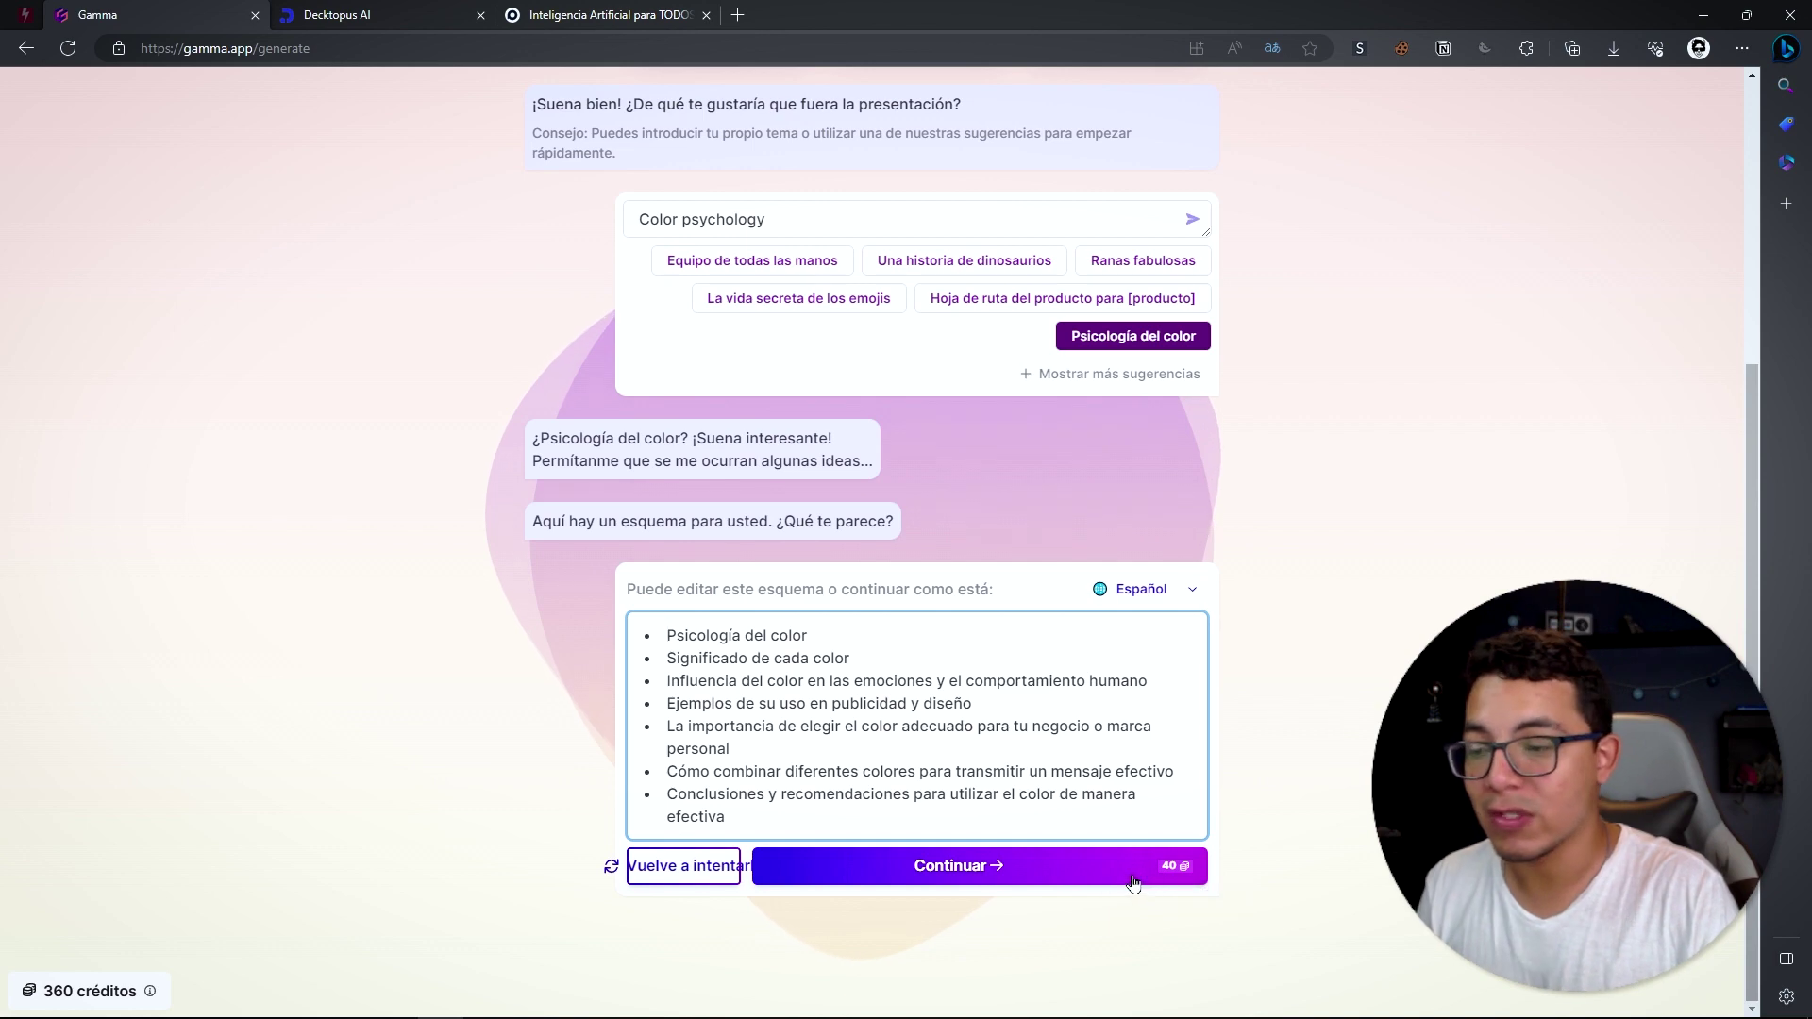
Step: Accept the outline, pick the dark purple-magenta theme, and generate the deck
click(1015, 873)
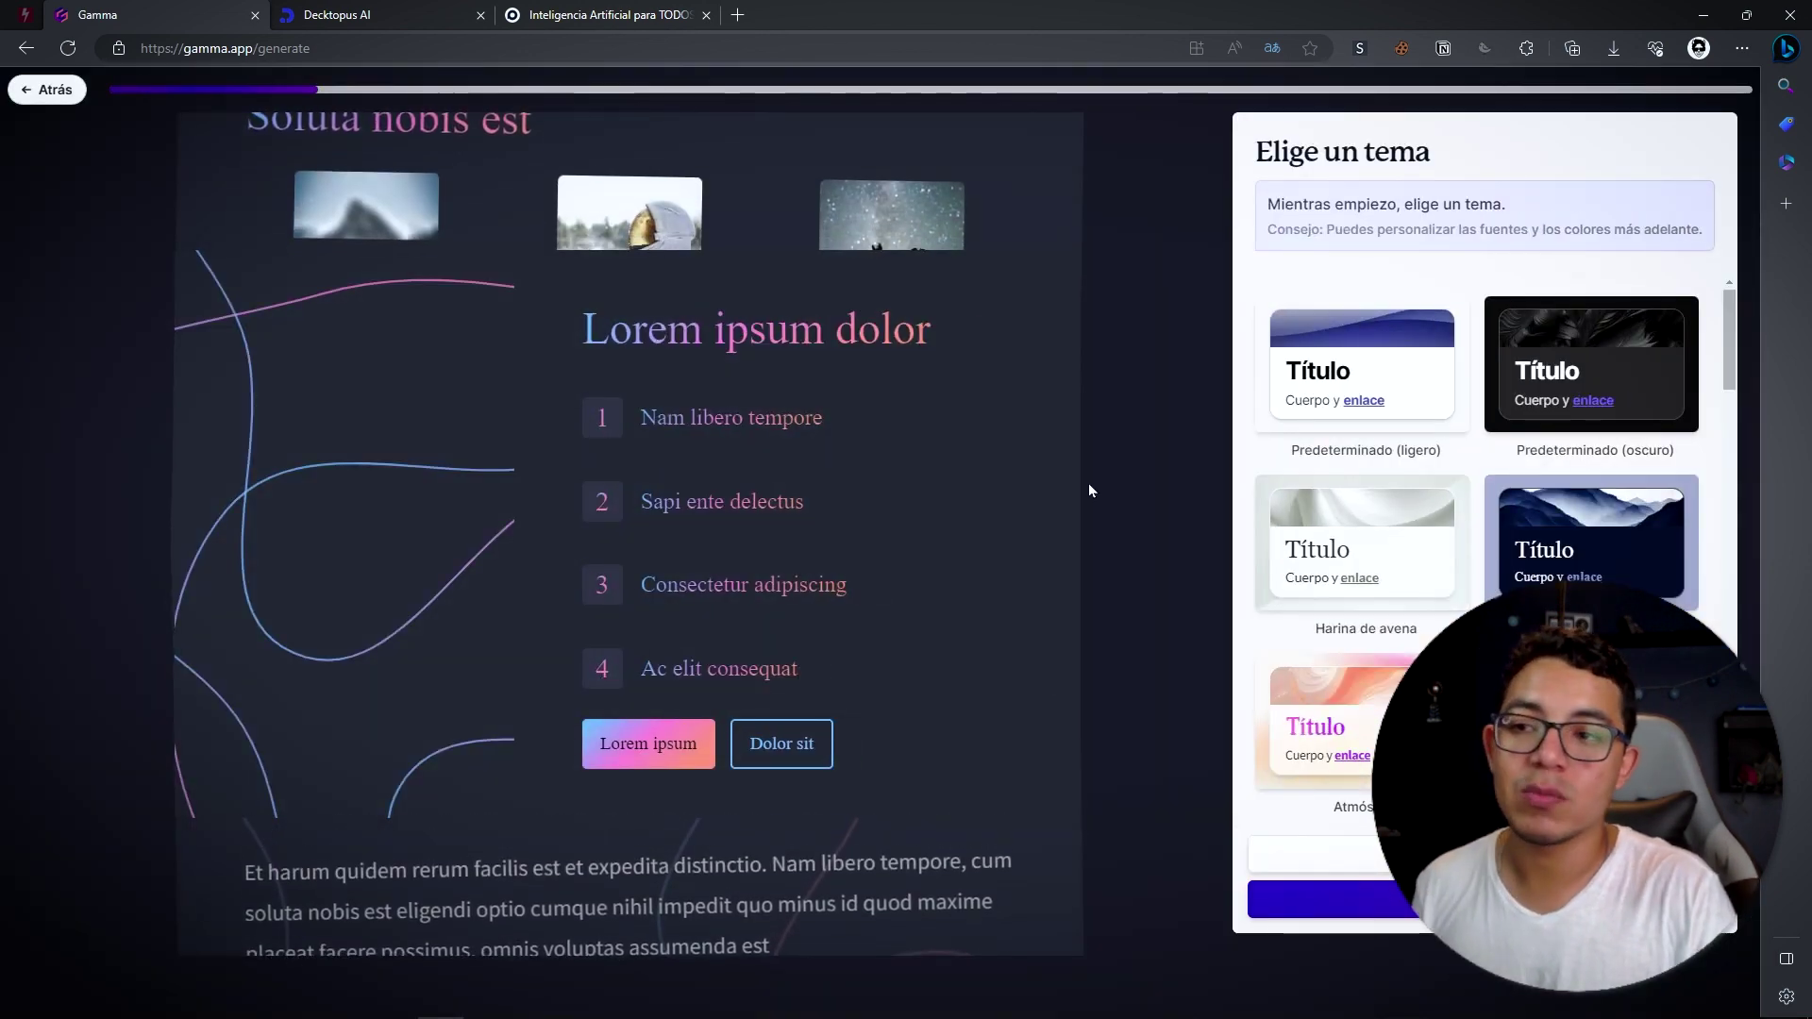
scroll(1517, 544, down, 1)
scroll(1517, 544, down, 5)
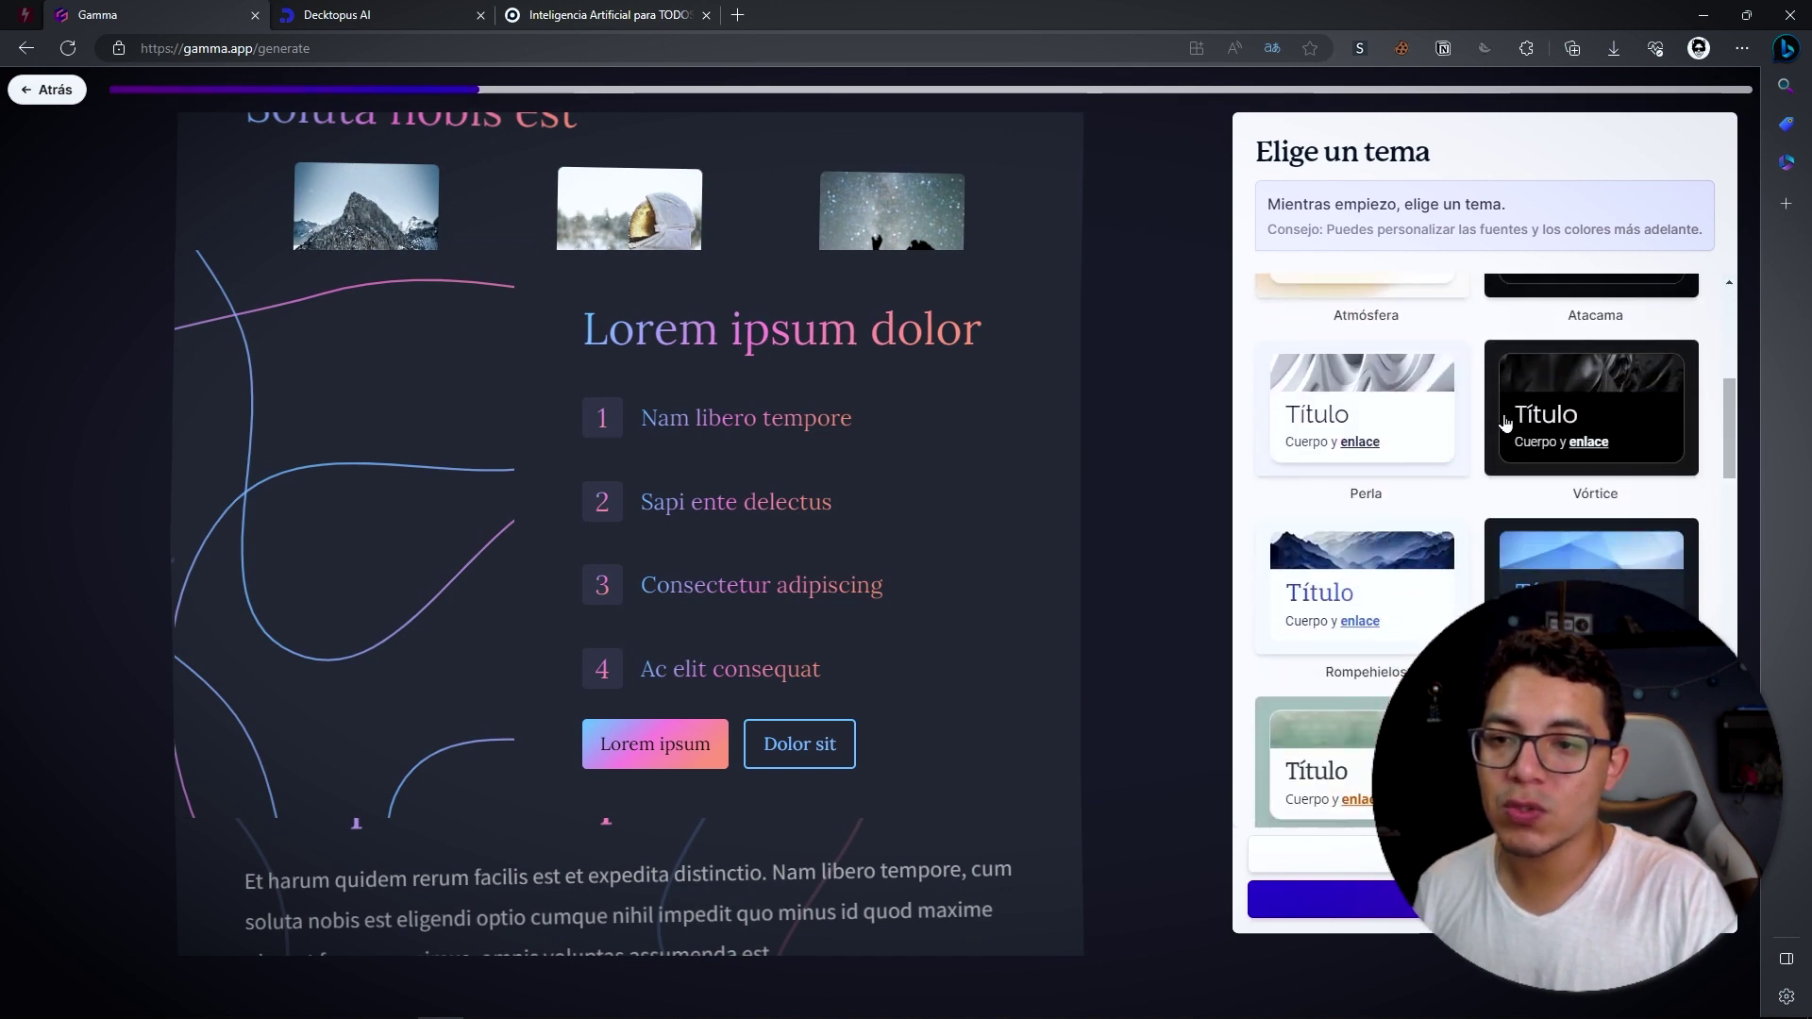
scroll(1517, 544, down, 4)
scroll(1473, 500, down, 3)
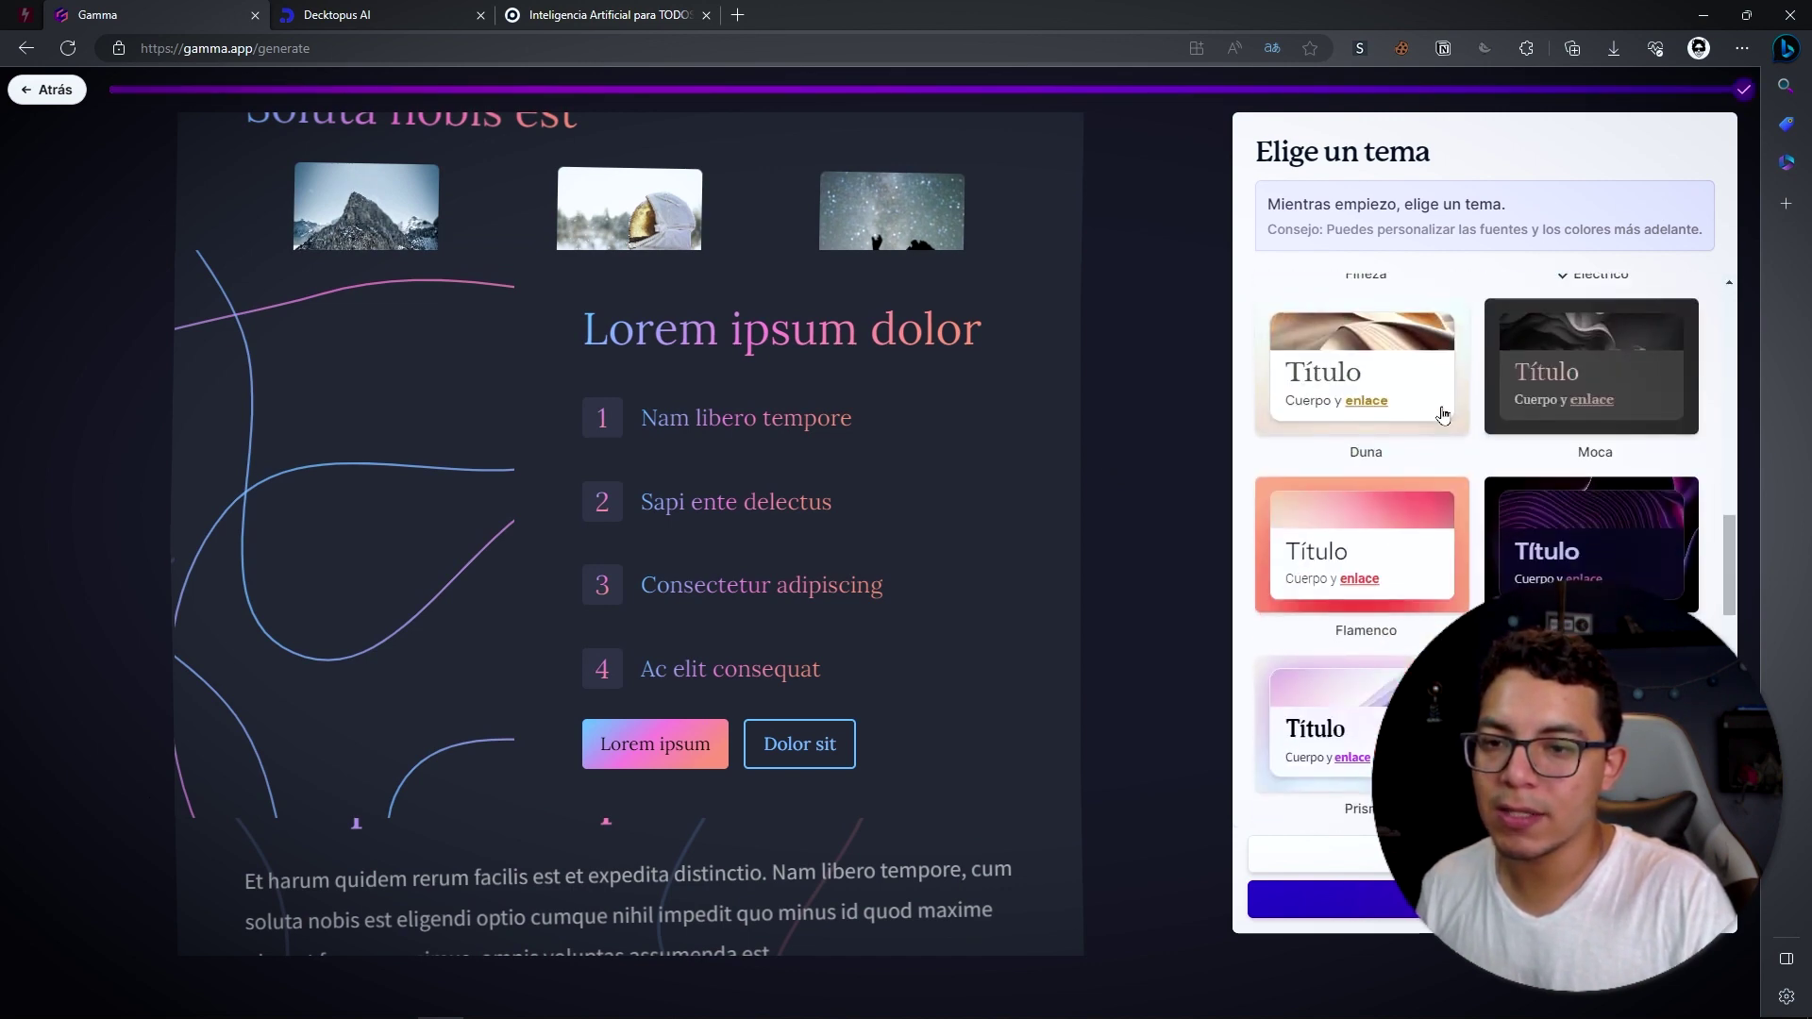
scroll(1441, 462, down, 2)
scroll(1449, 458, up, 1)
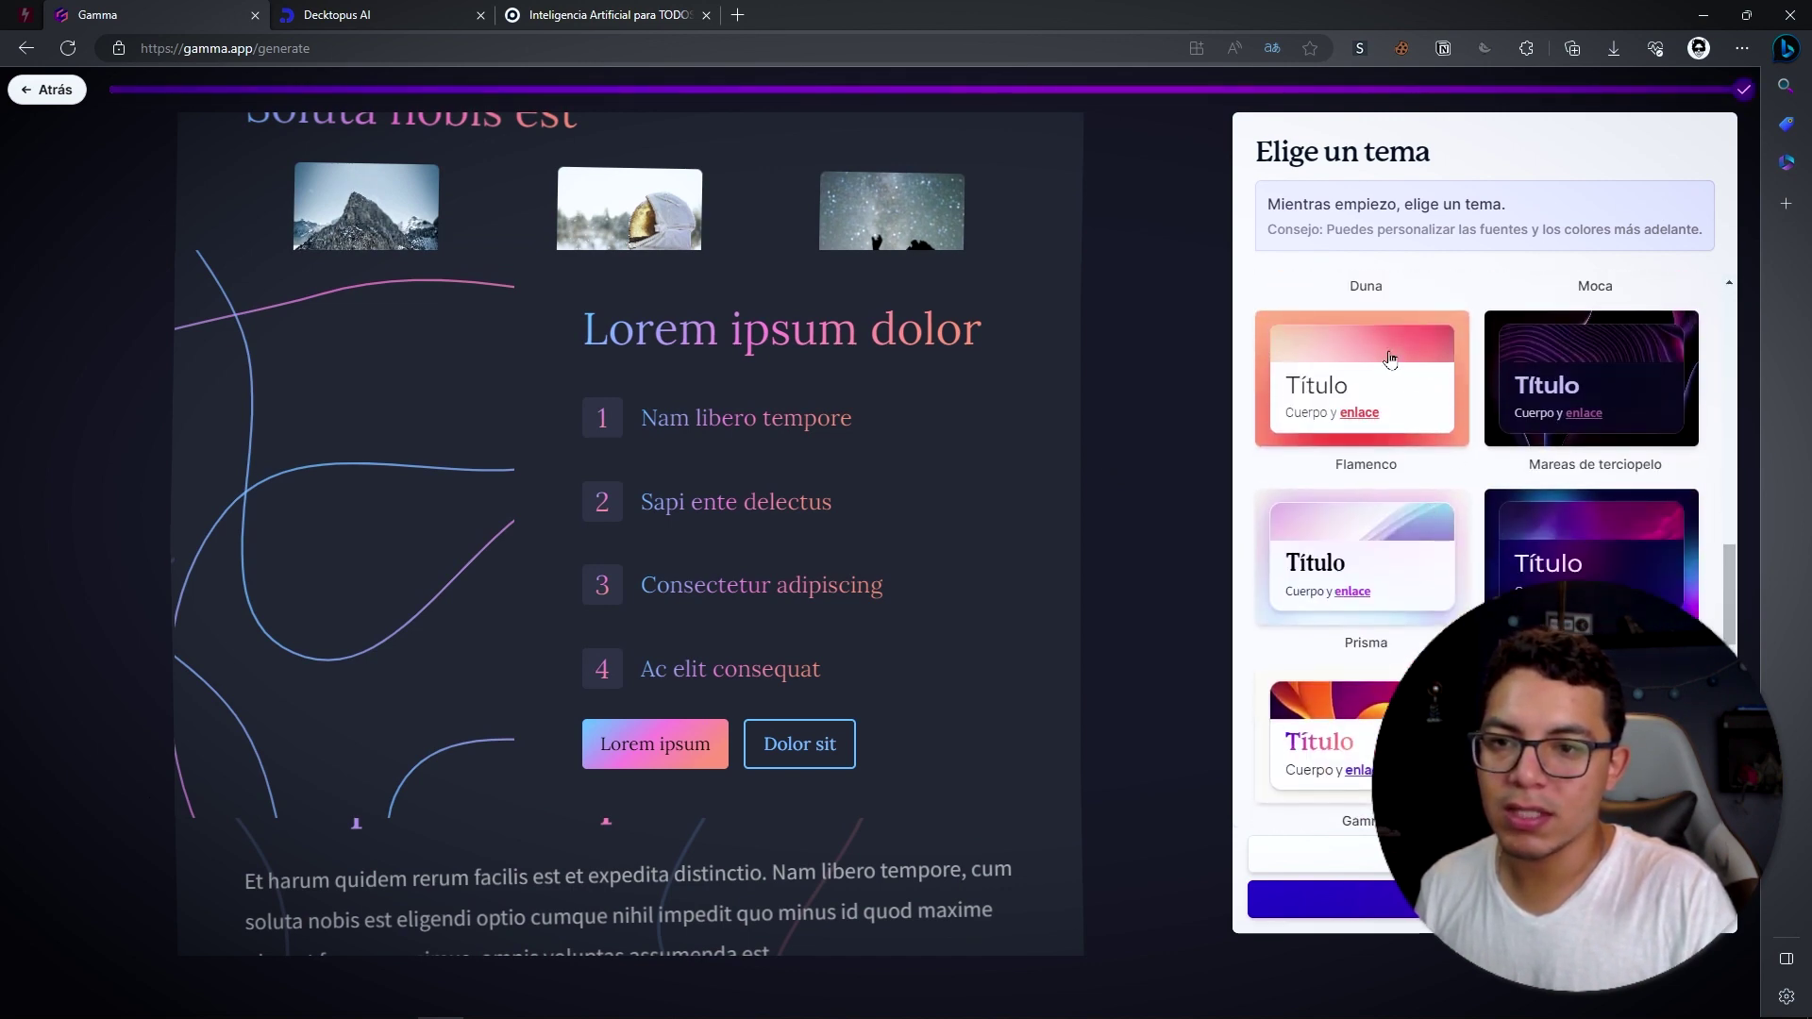
click(1582, 519)
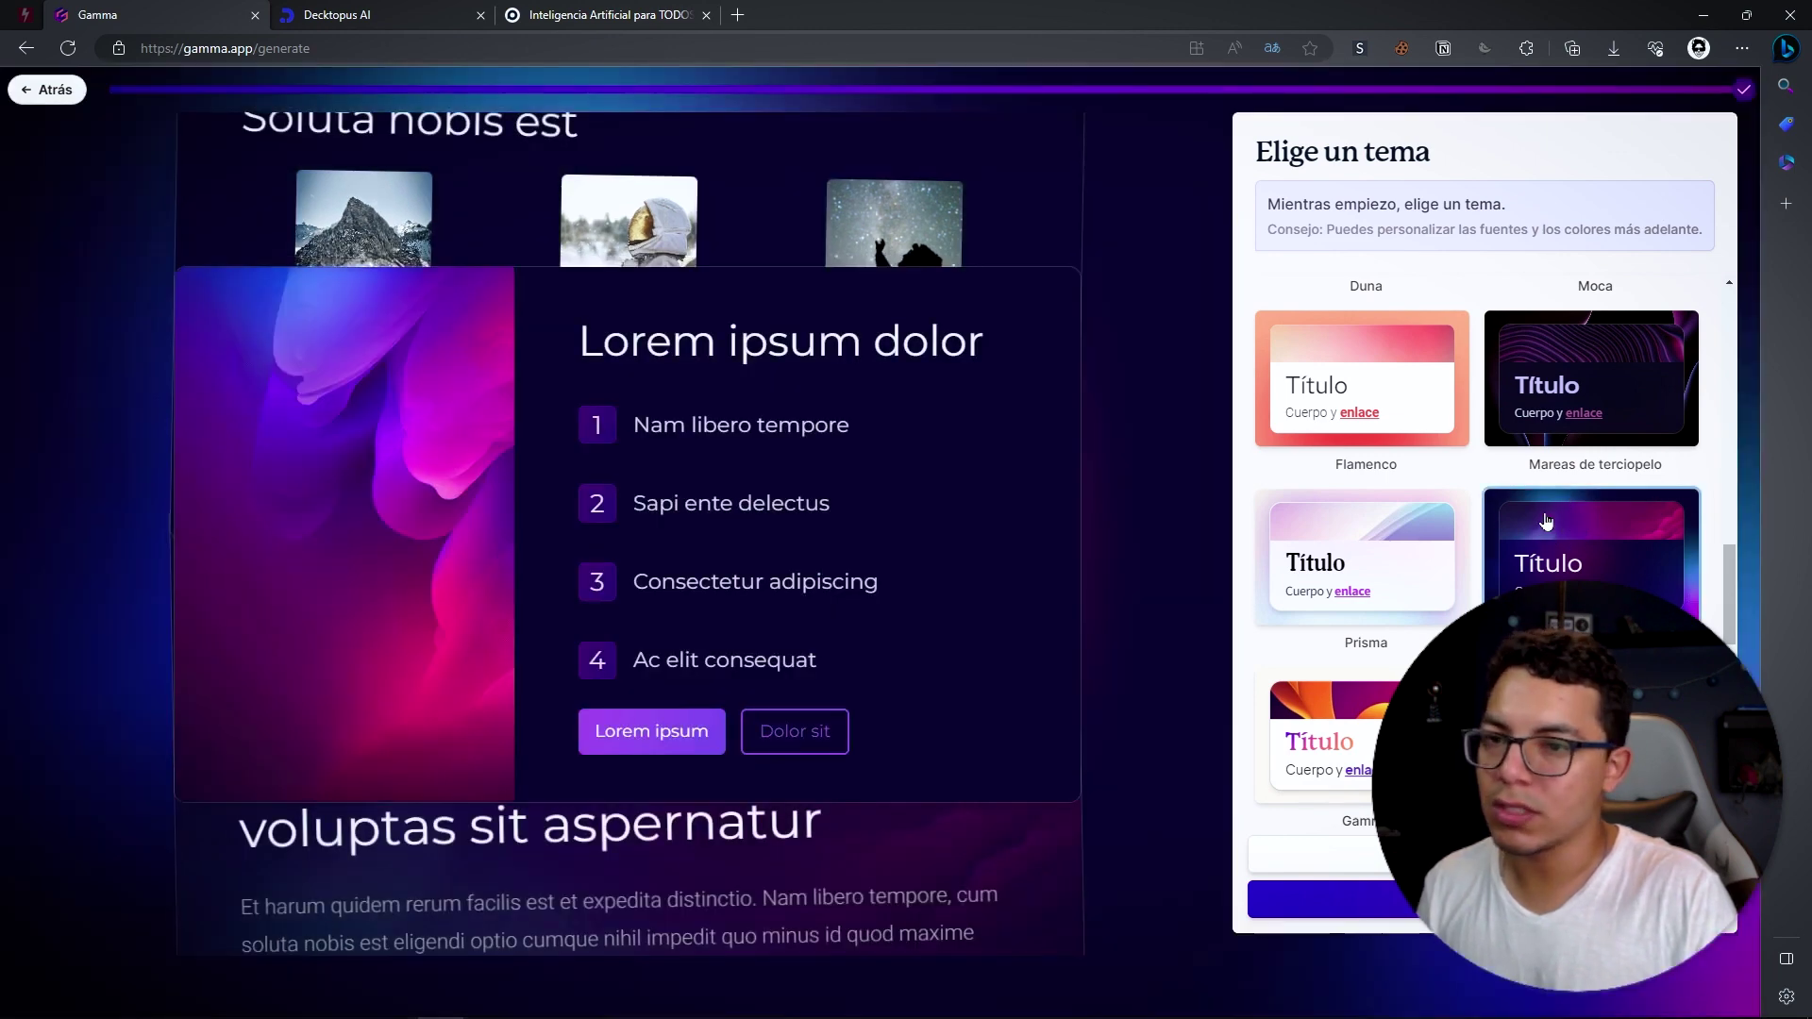
click(1492, 899)
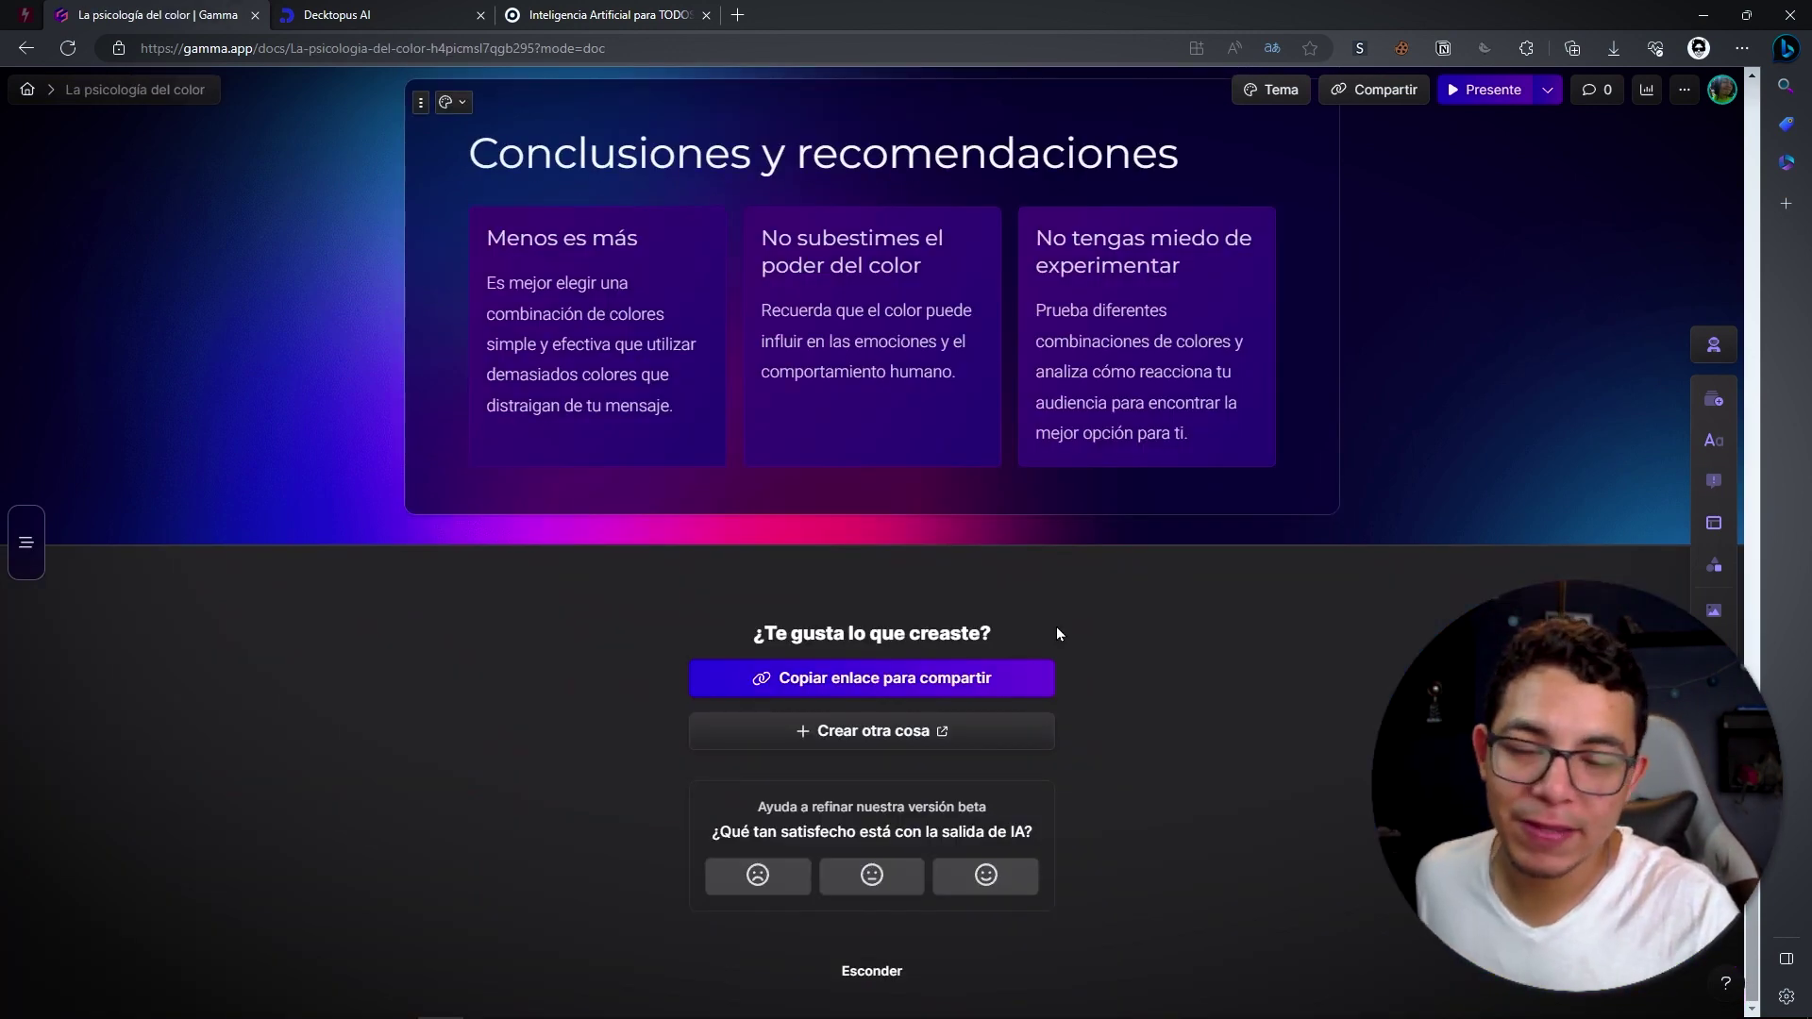
Step: Select the Rojo, Azul, Amarillo and Verde column text on 'El significado de cada color'
scroll(1056, 626, up, 10)
scroll(1056, 627, up, 10)
scroll(1055, 626, up, 10)
scroll(1056, 625, up, 2)
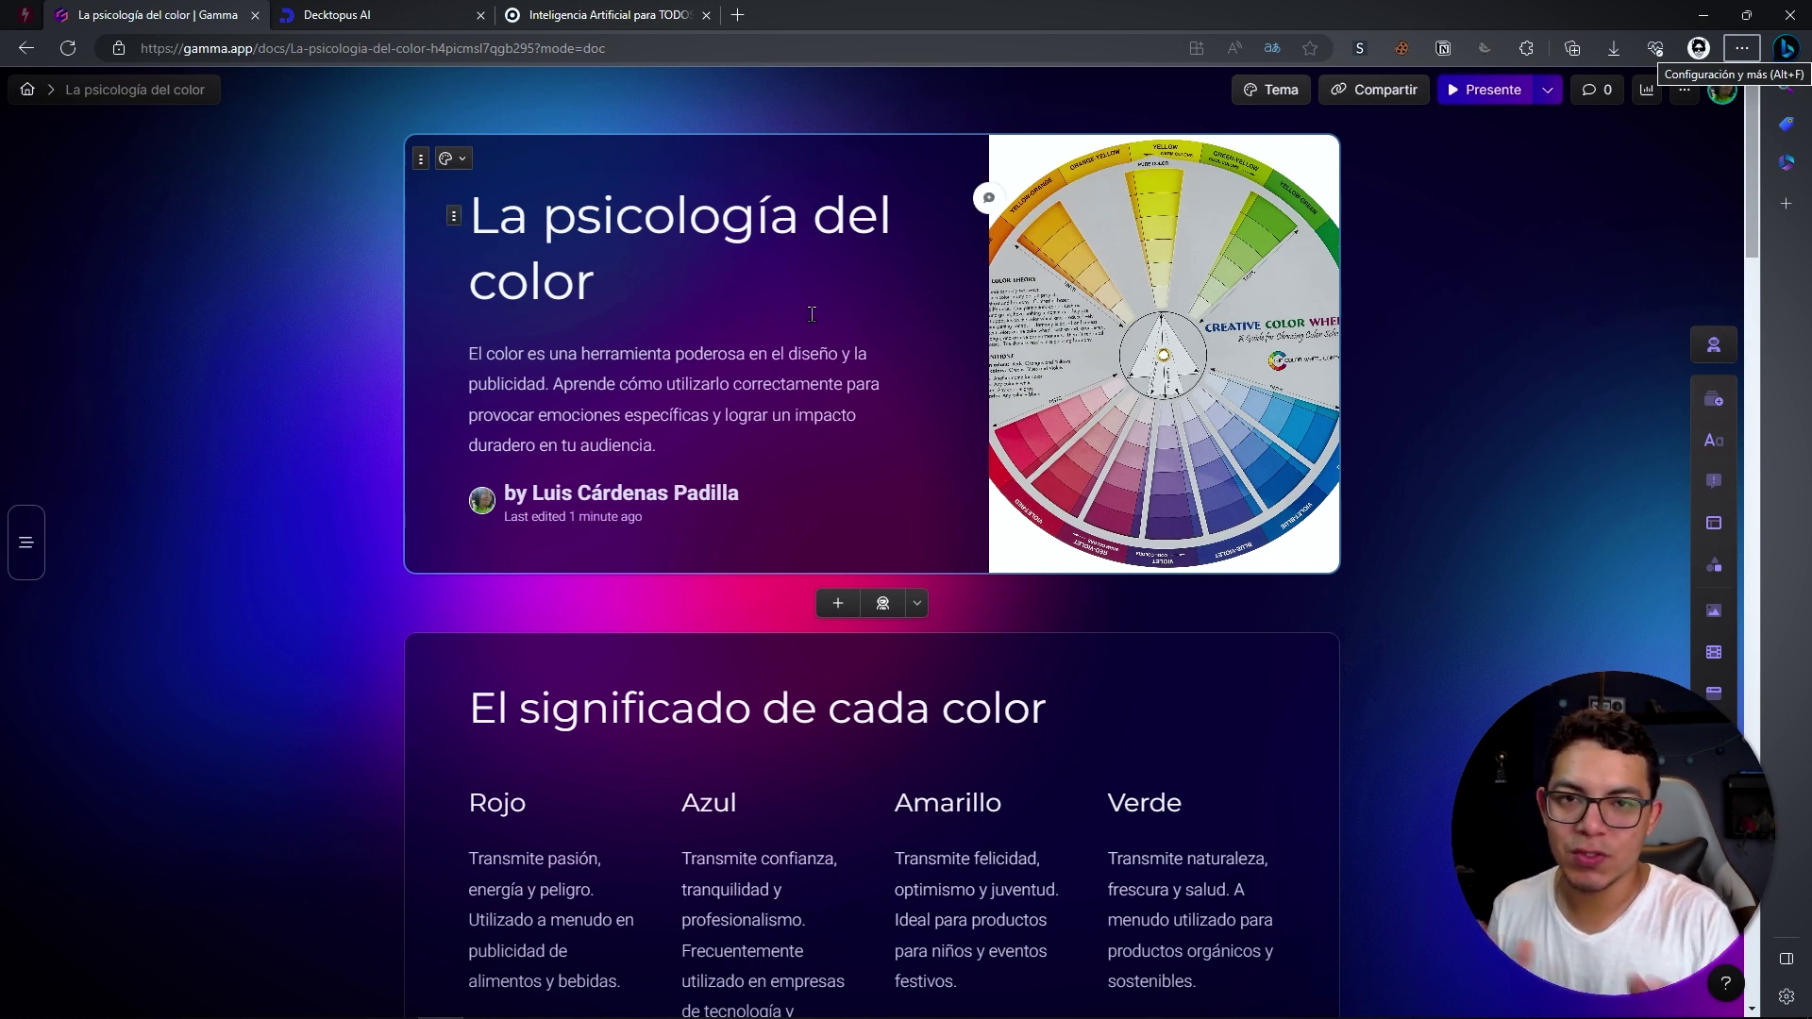
scroll(793, 378, down, 5)
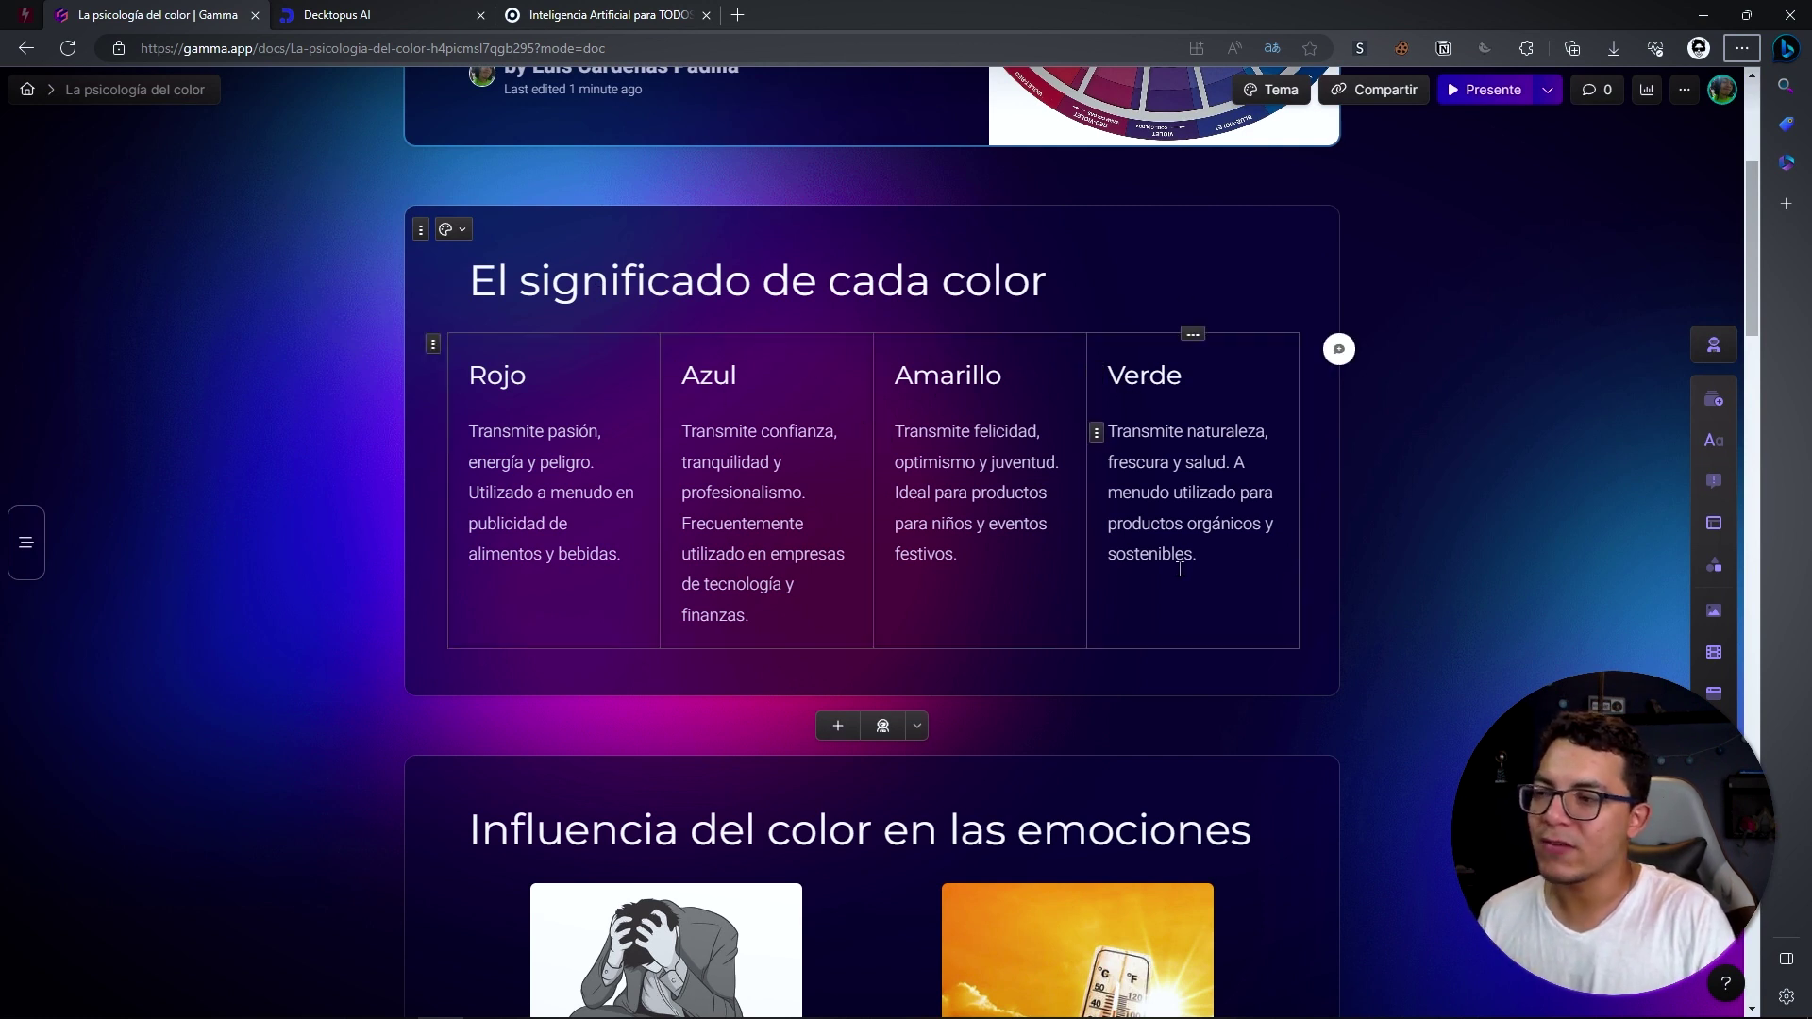
drag(1230, 564, 465, 384)
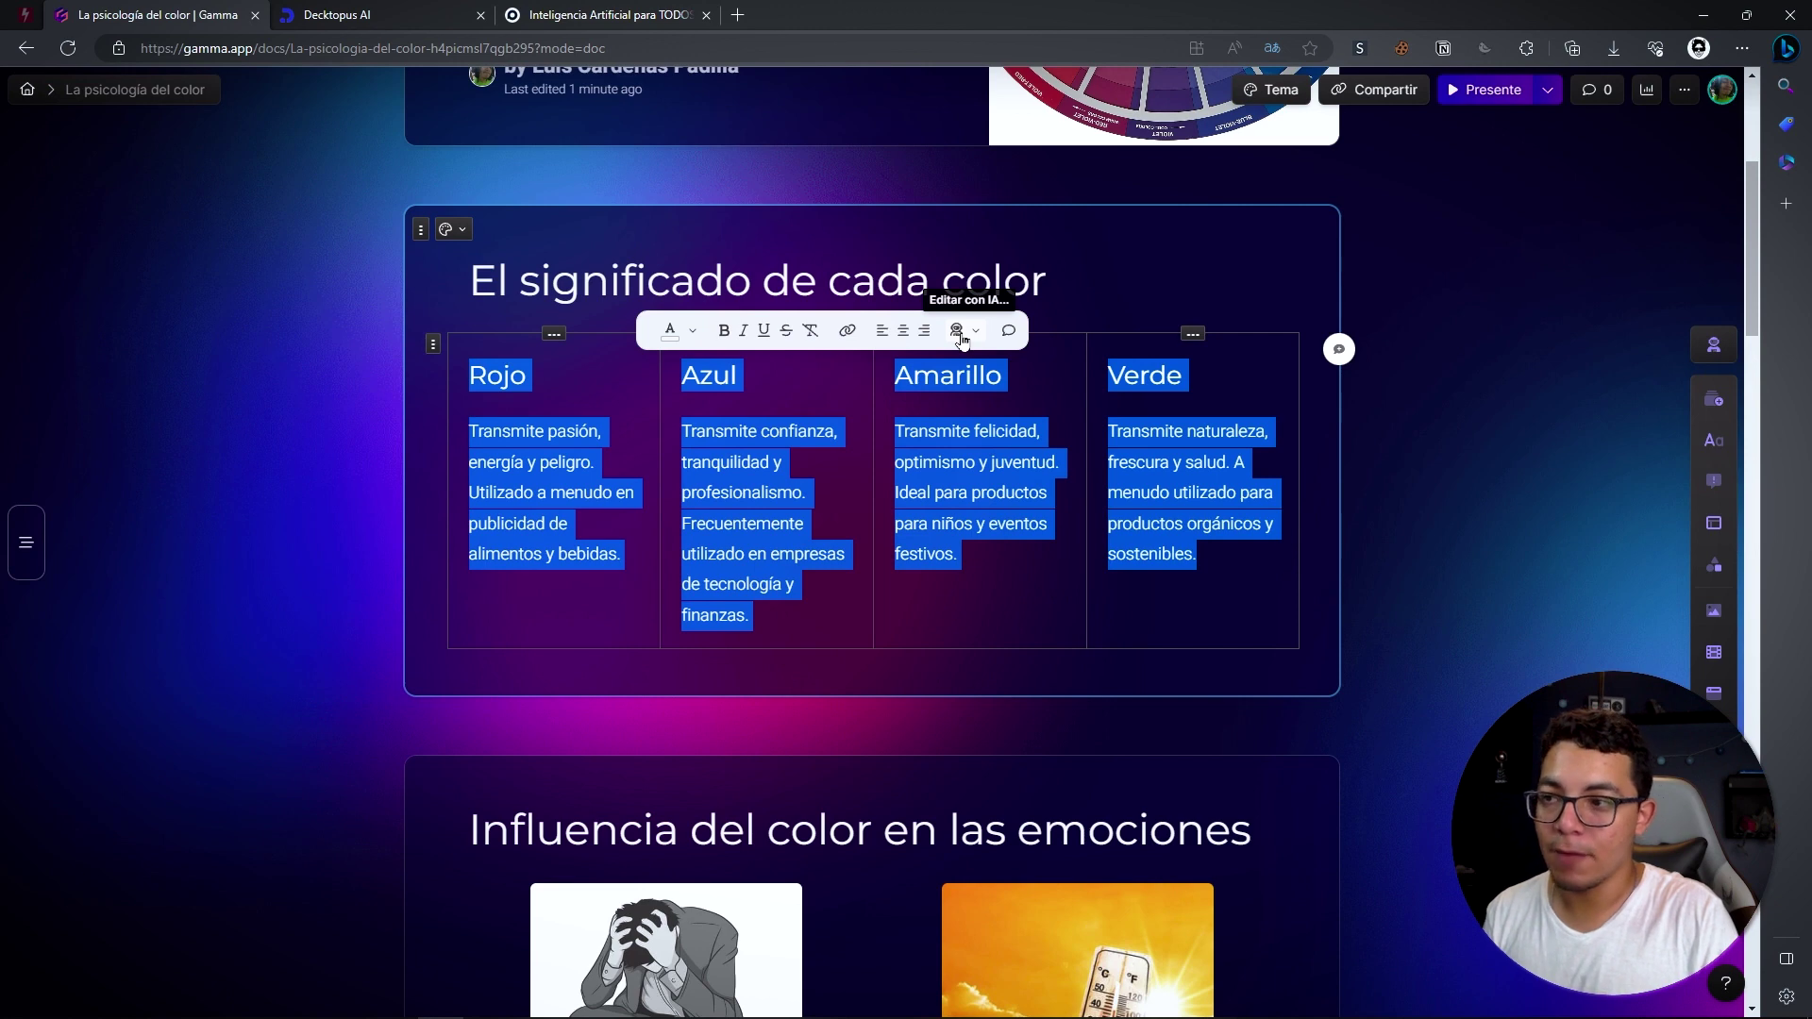
Step: Rewrite the four colour descriptions using Editar con IA's 'Más atractivo' option
click(962, 338)
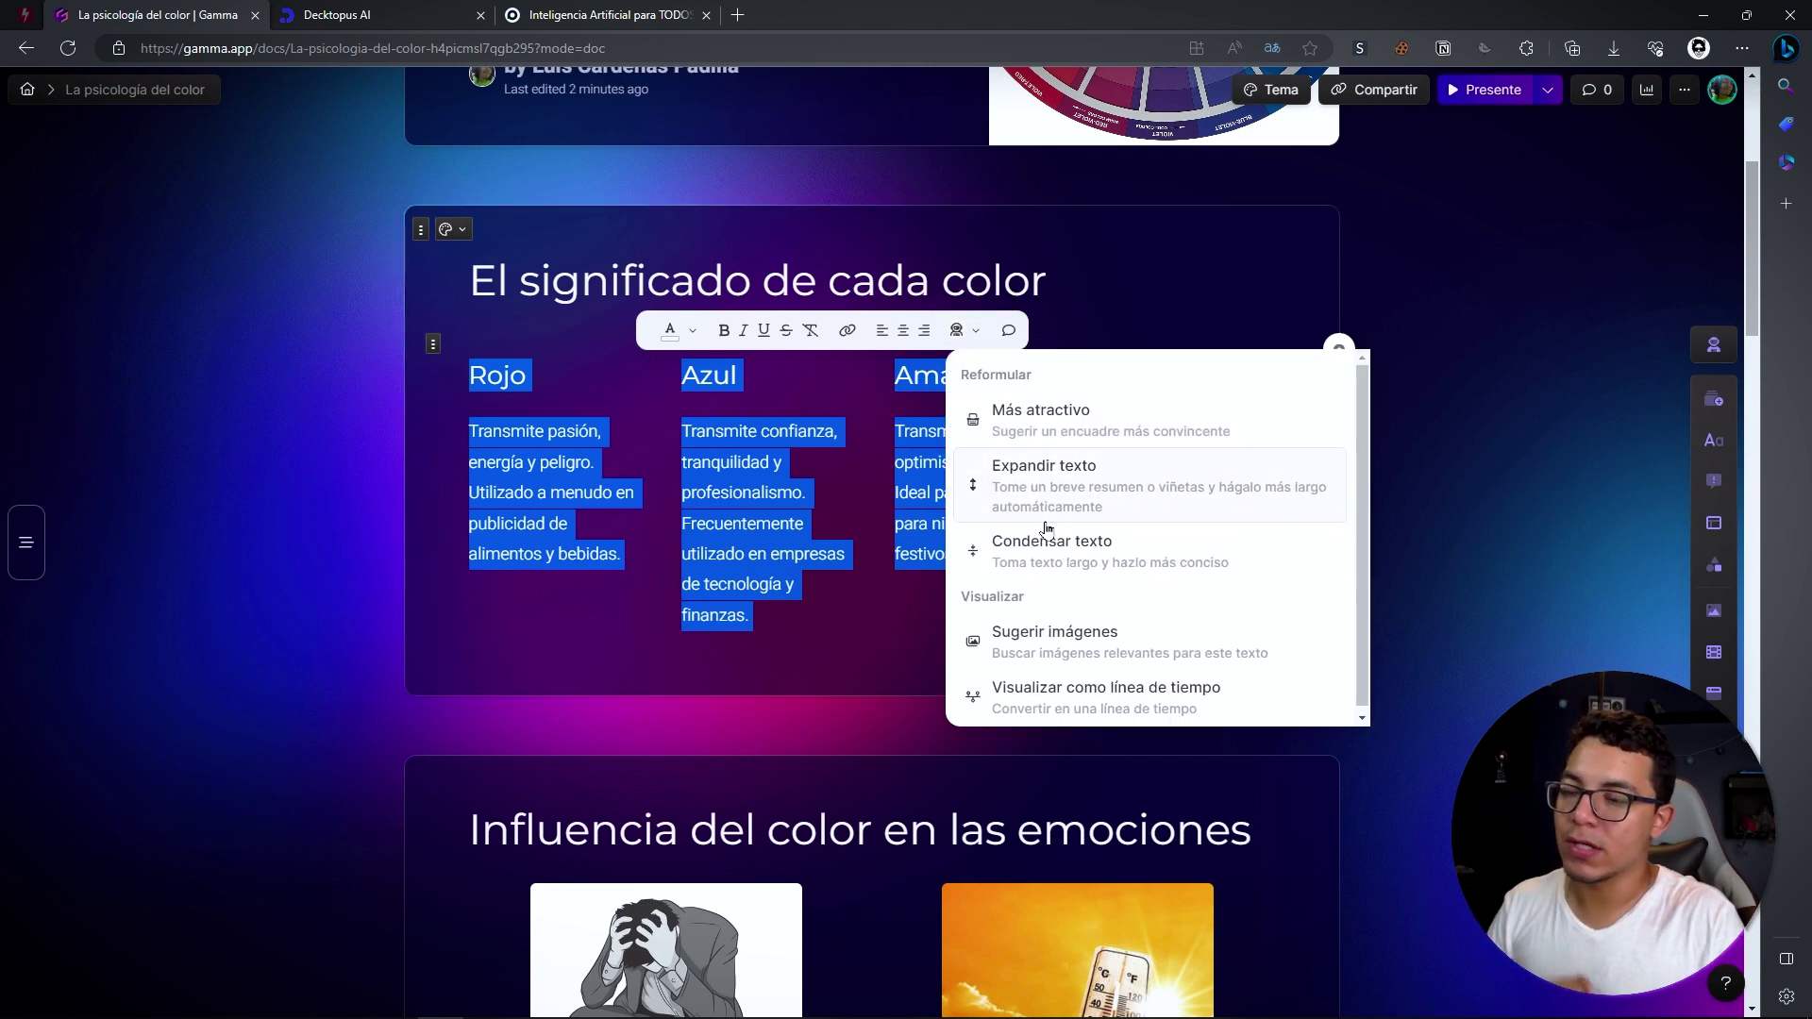
click(1064, 416)
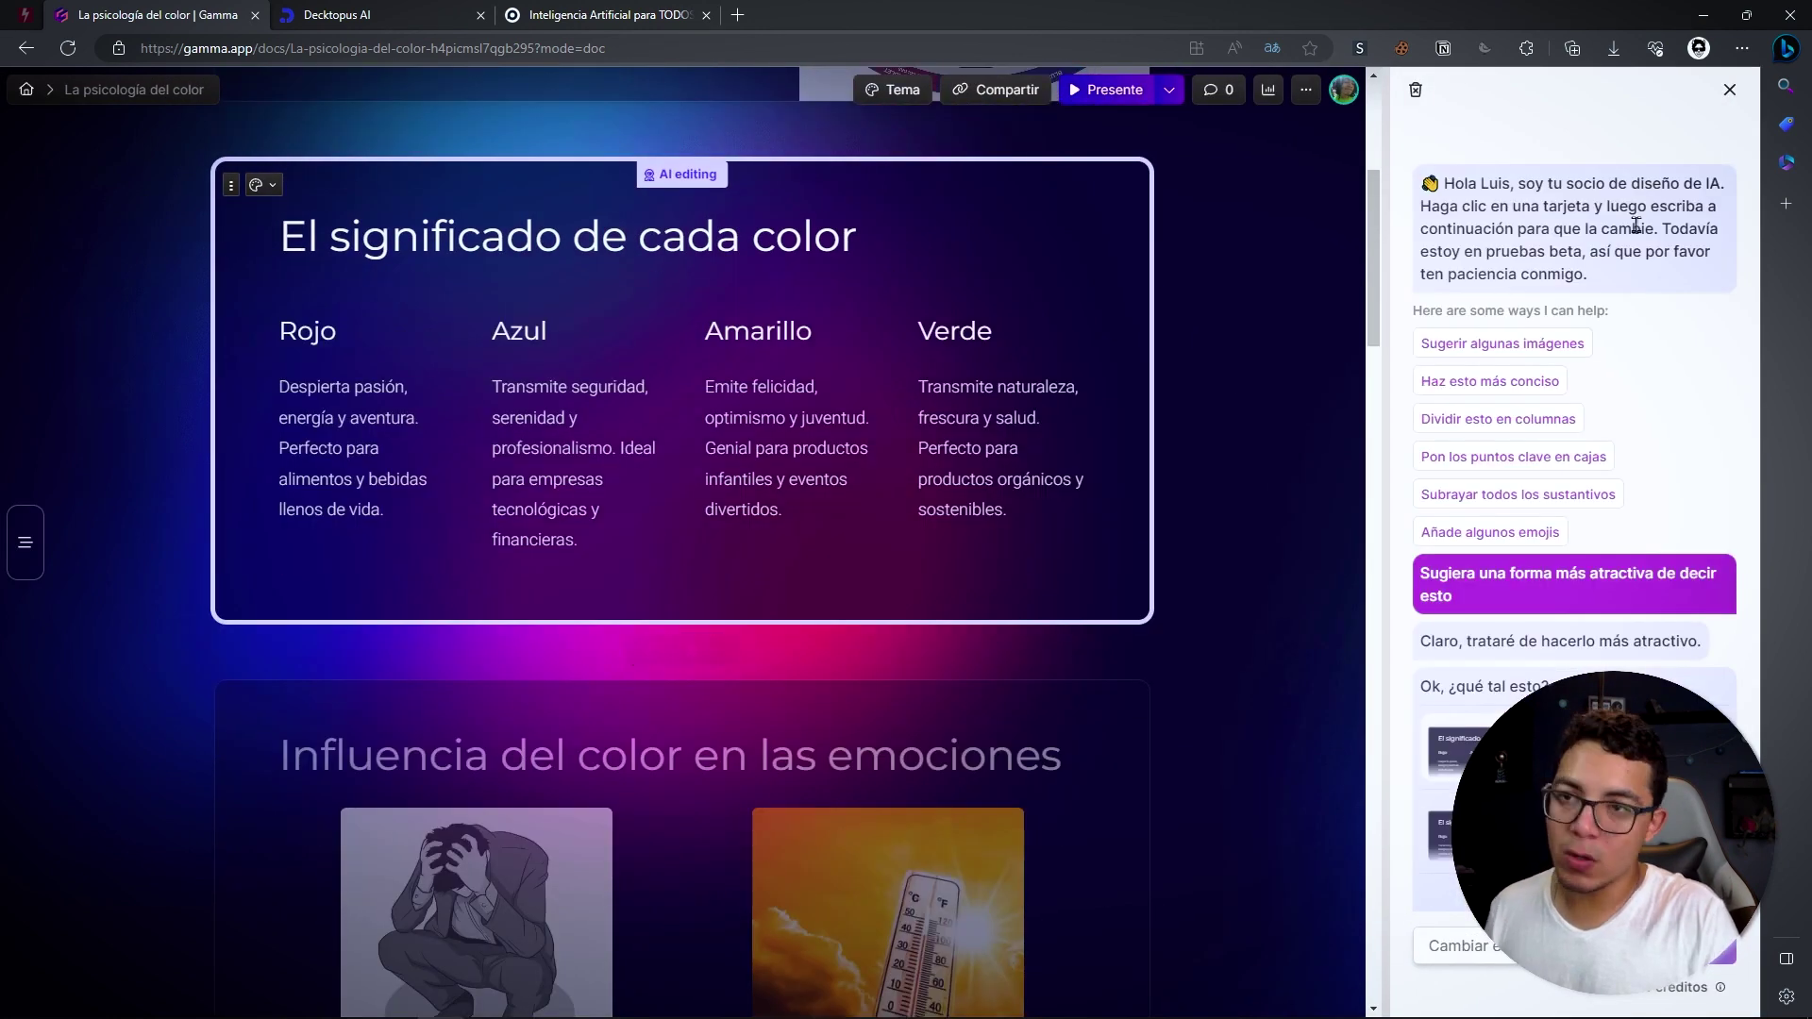
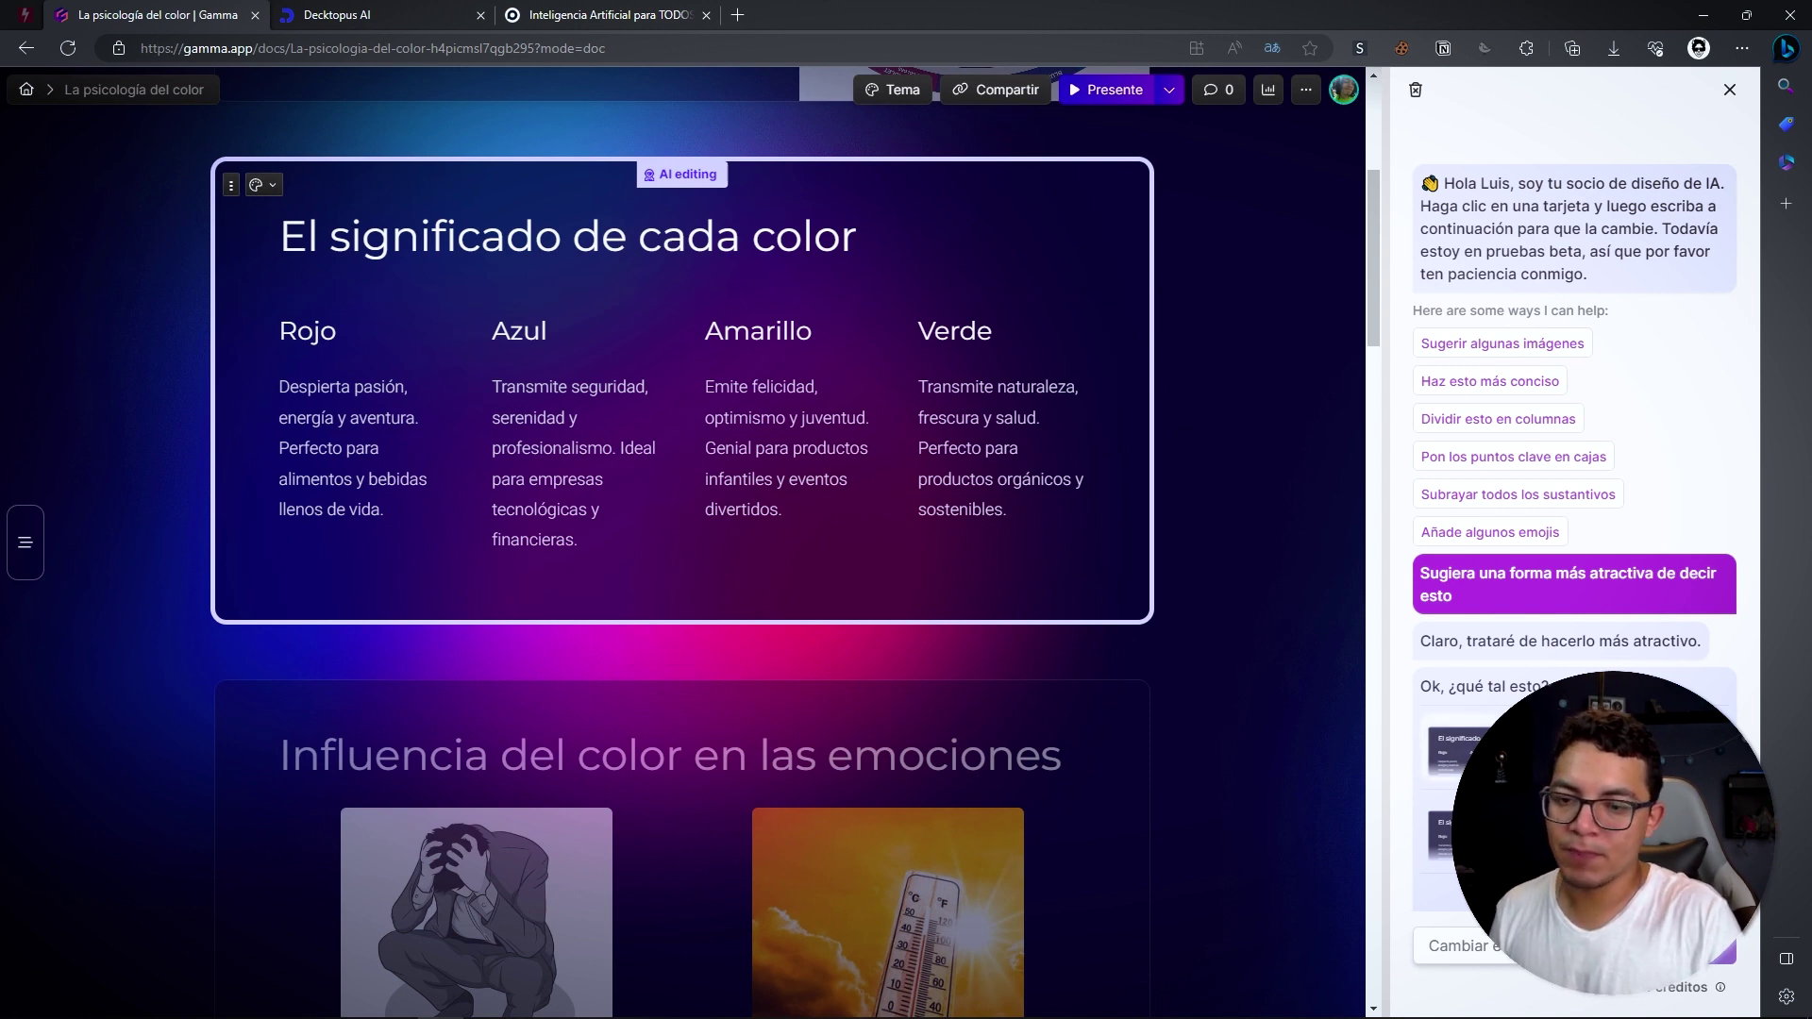
Step: Ask Gamma's AI for icons, then colour emojis, beside Rojo, Azul, Amarillo and Verde
click(1473, 946)
text(Añ)
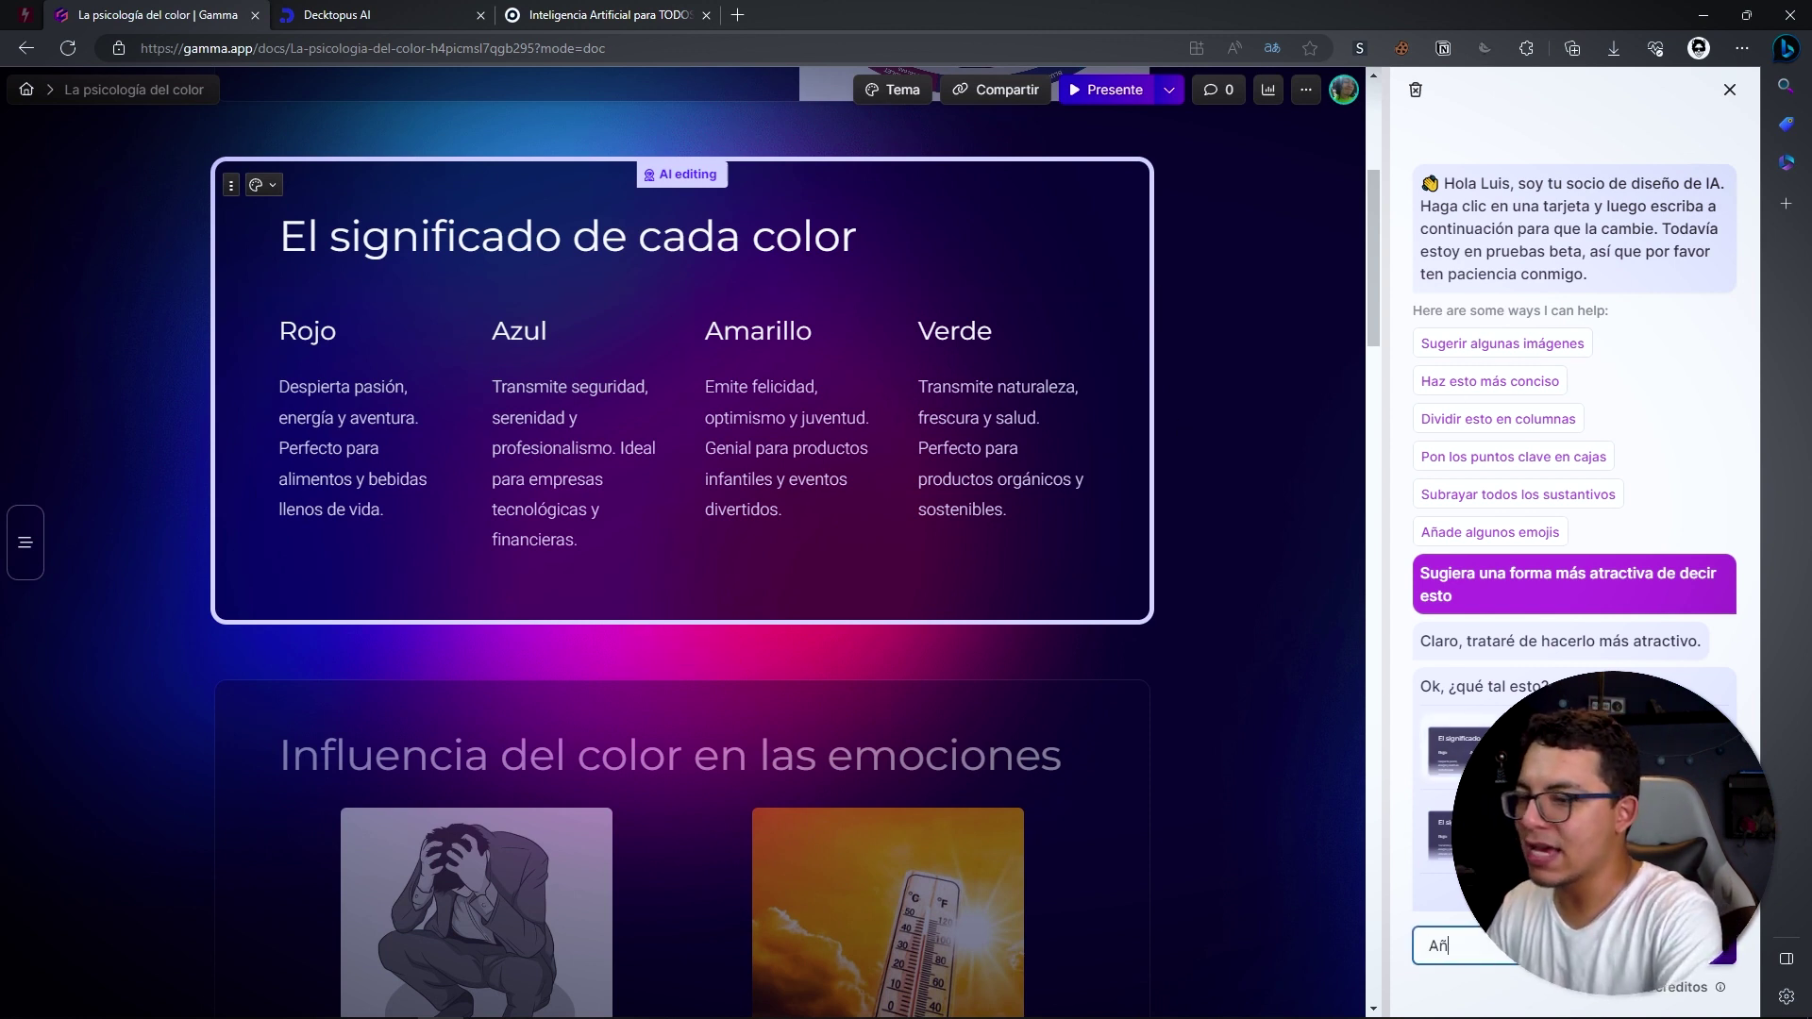
text(ade íco)
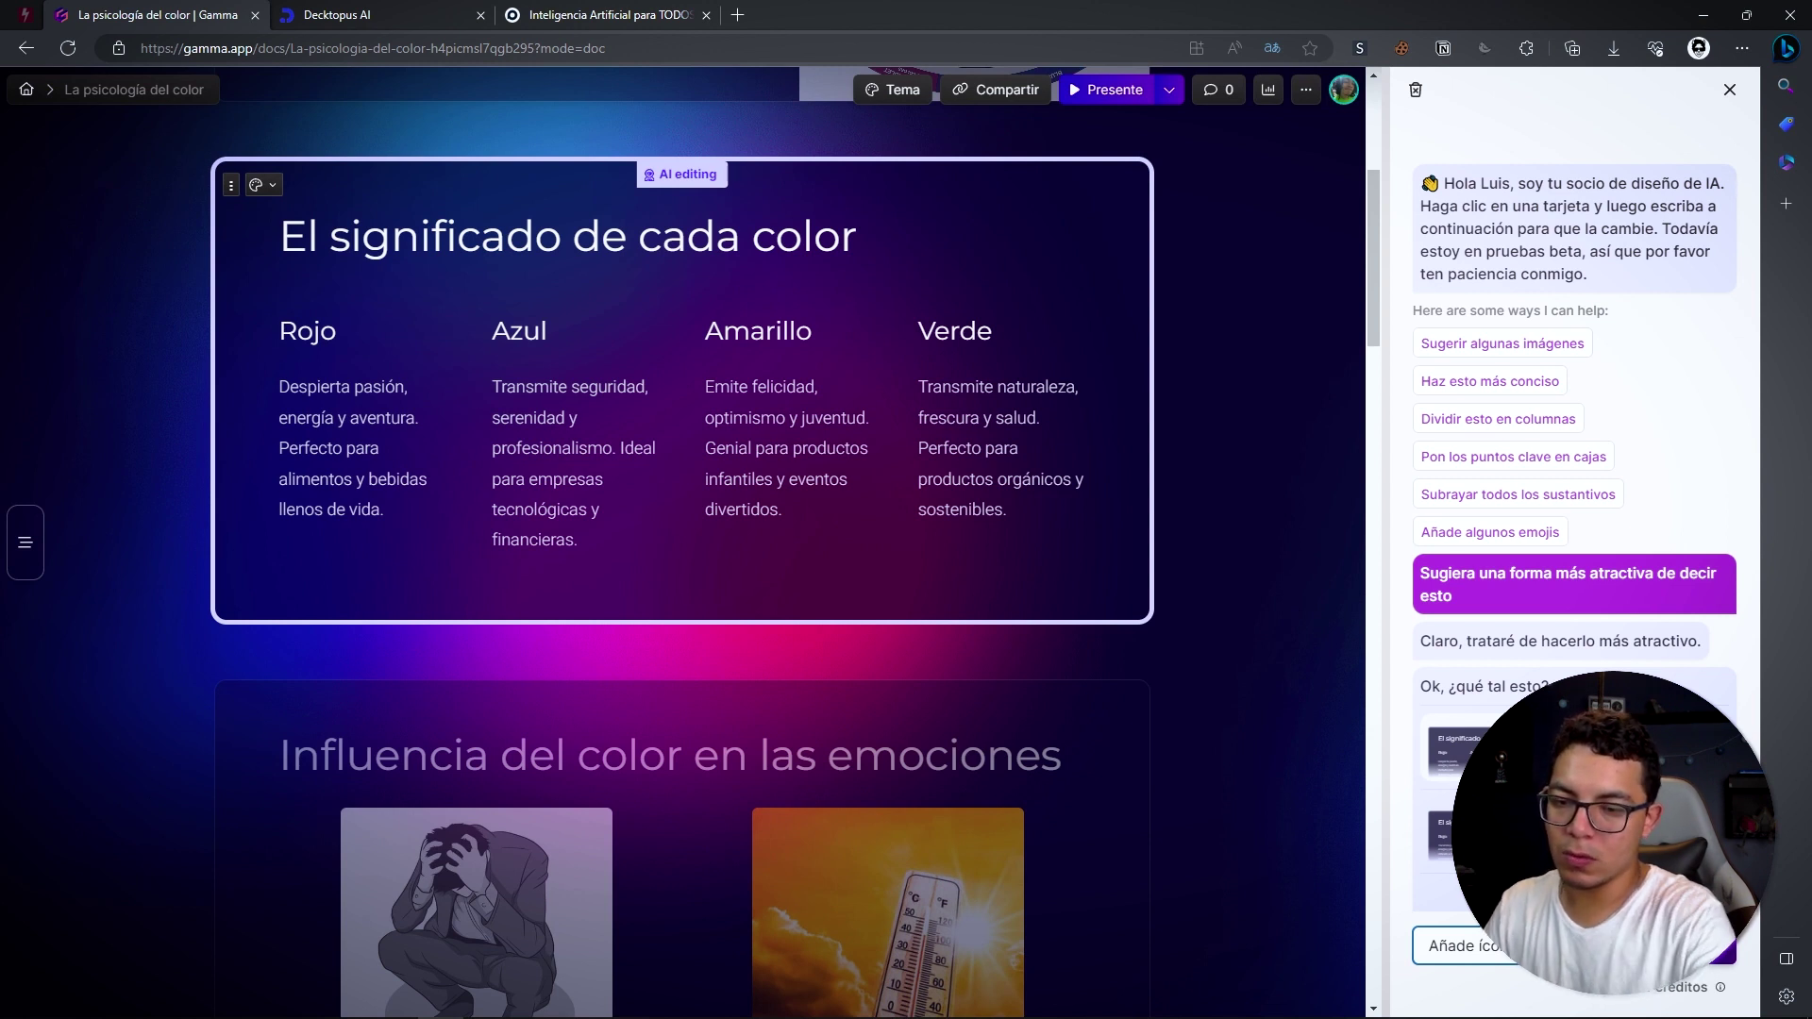
key(Return)
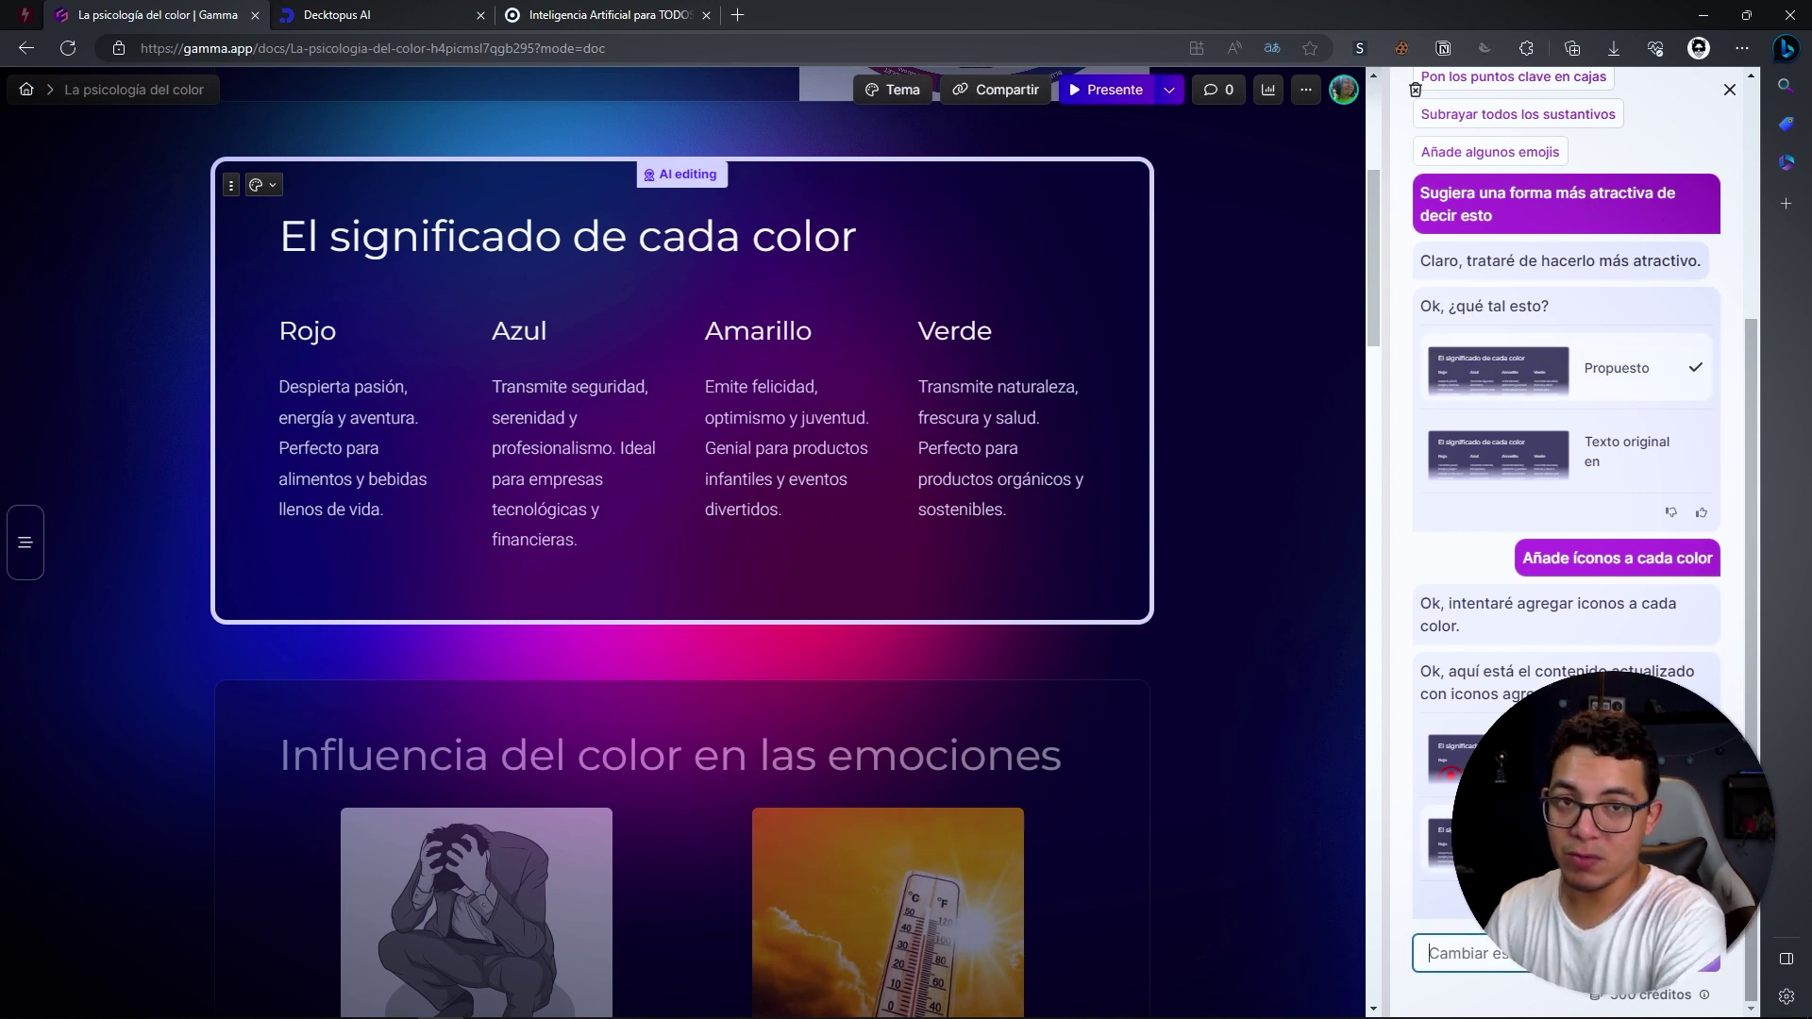
text(Tal vez con)
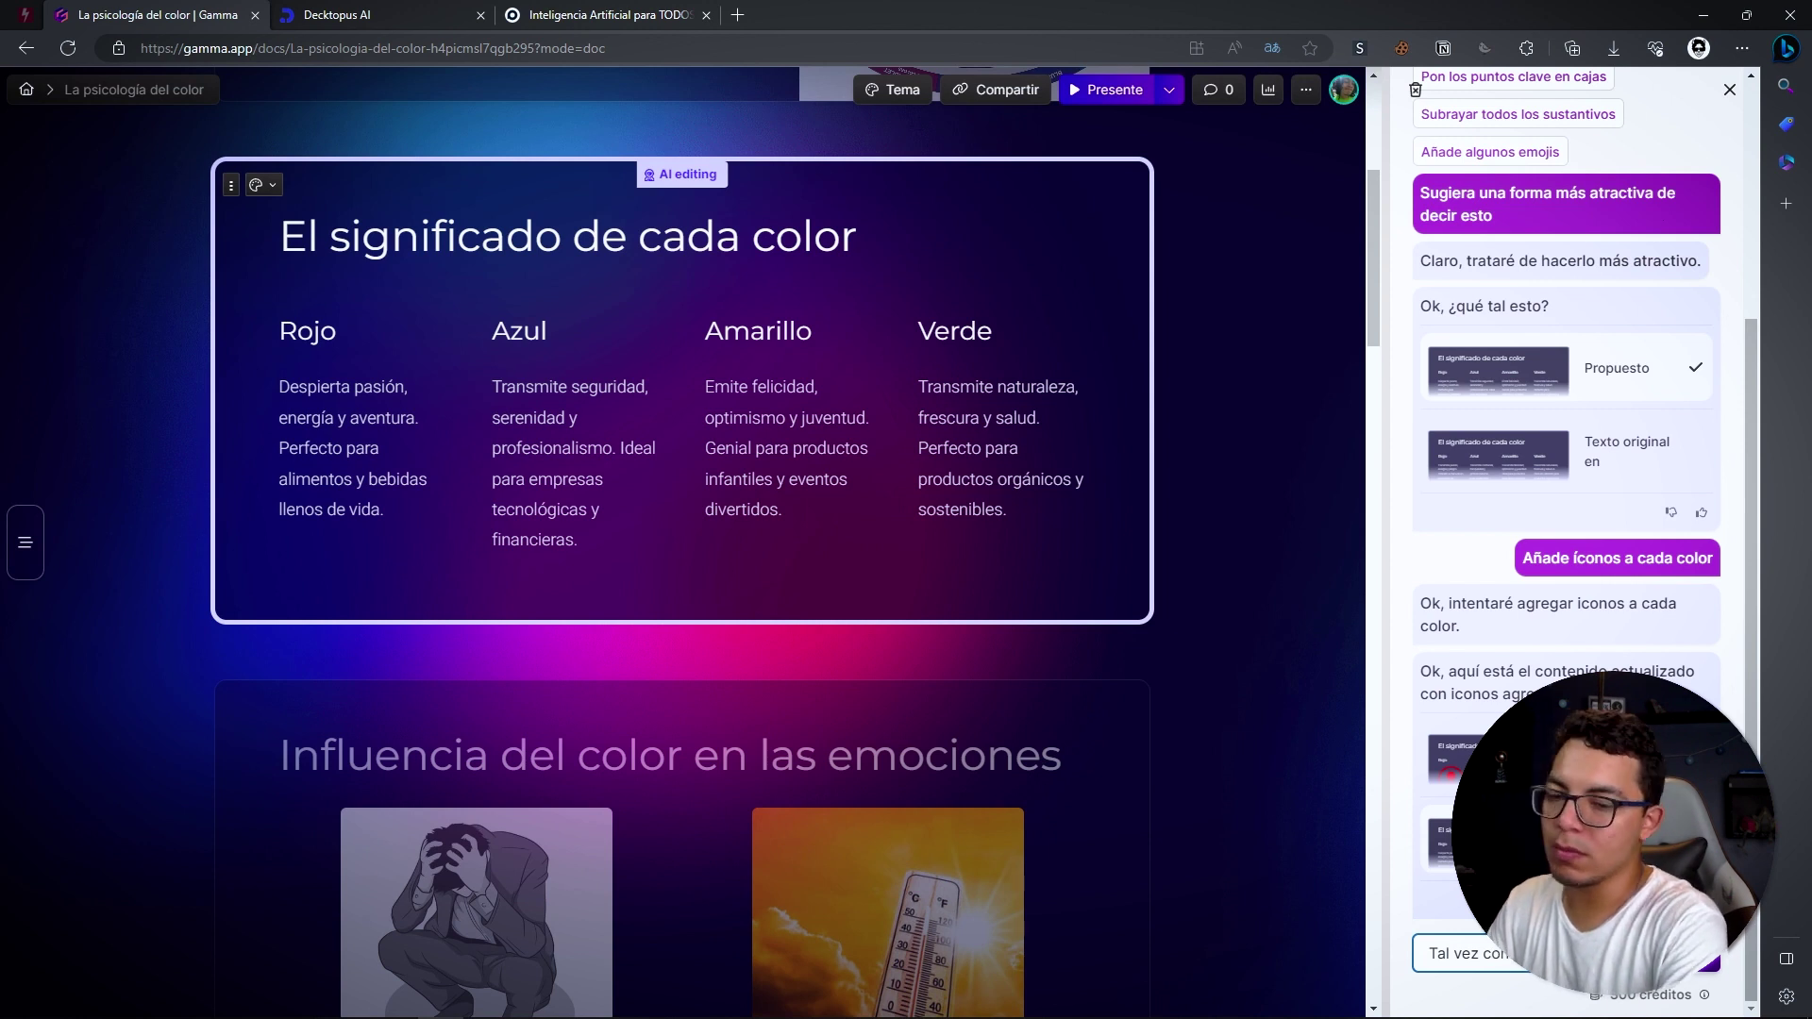
text( emojis de c)
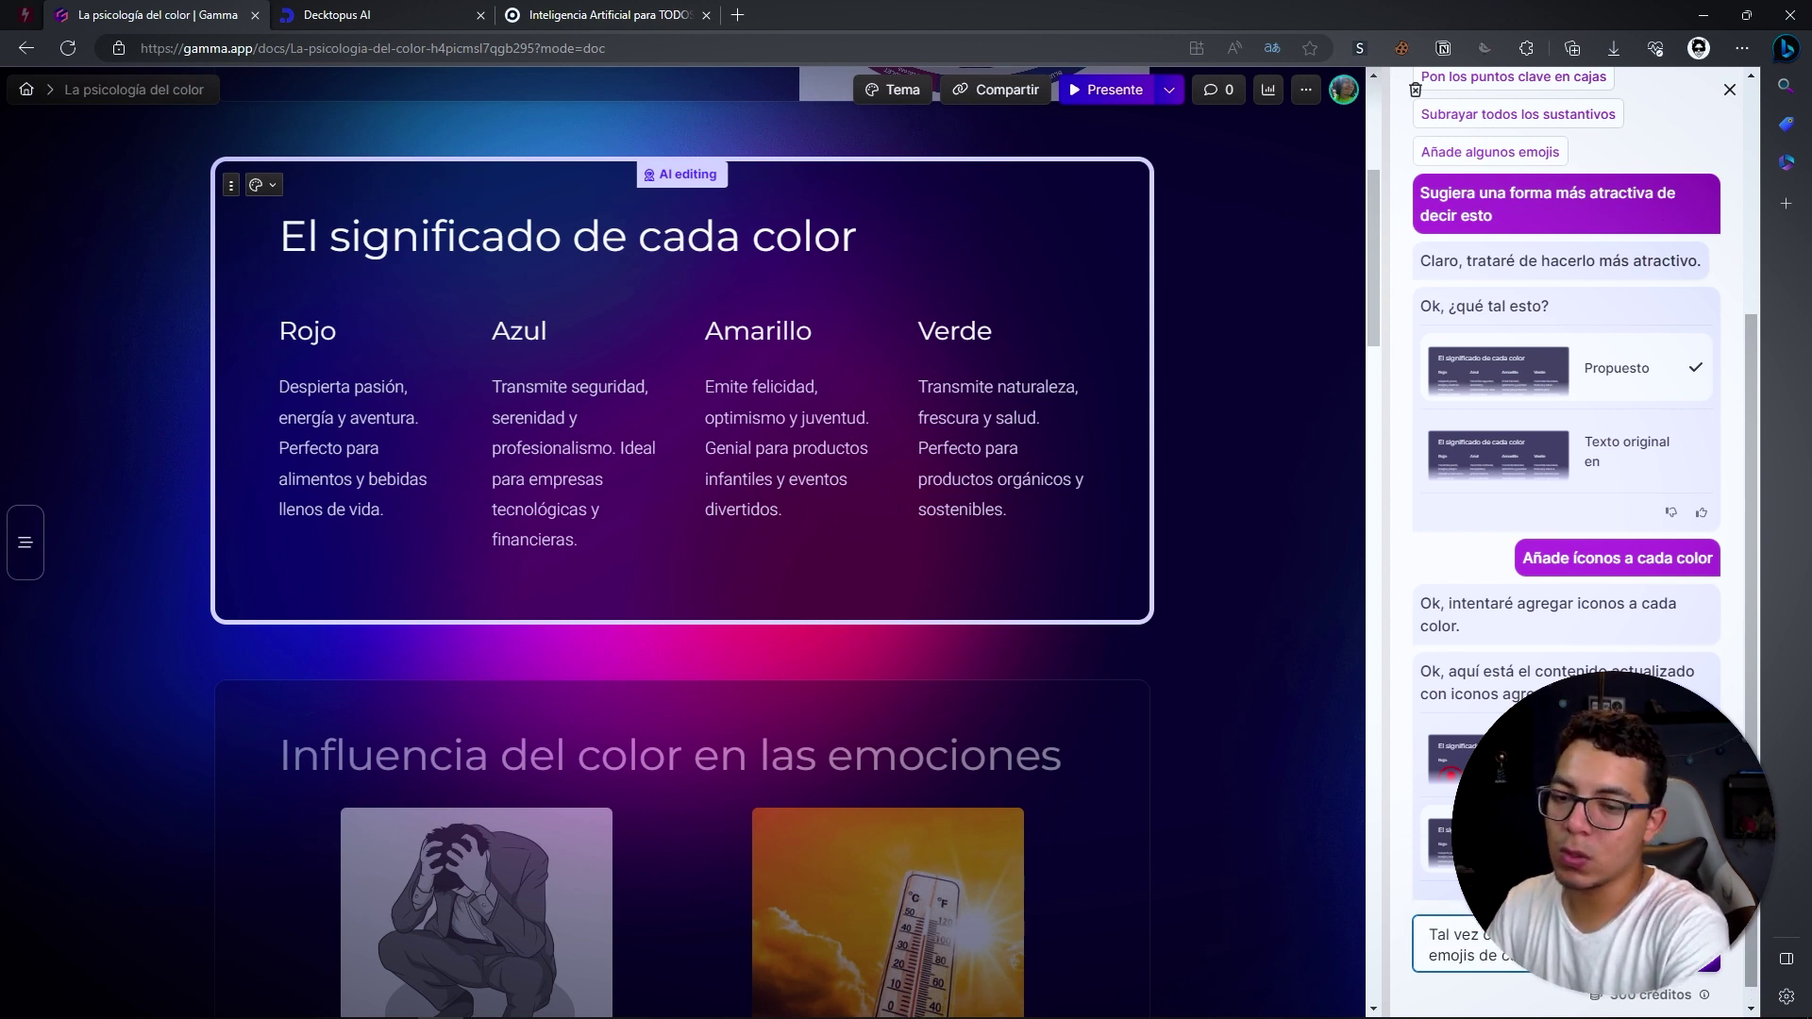
text(ada color)
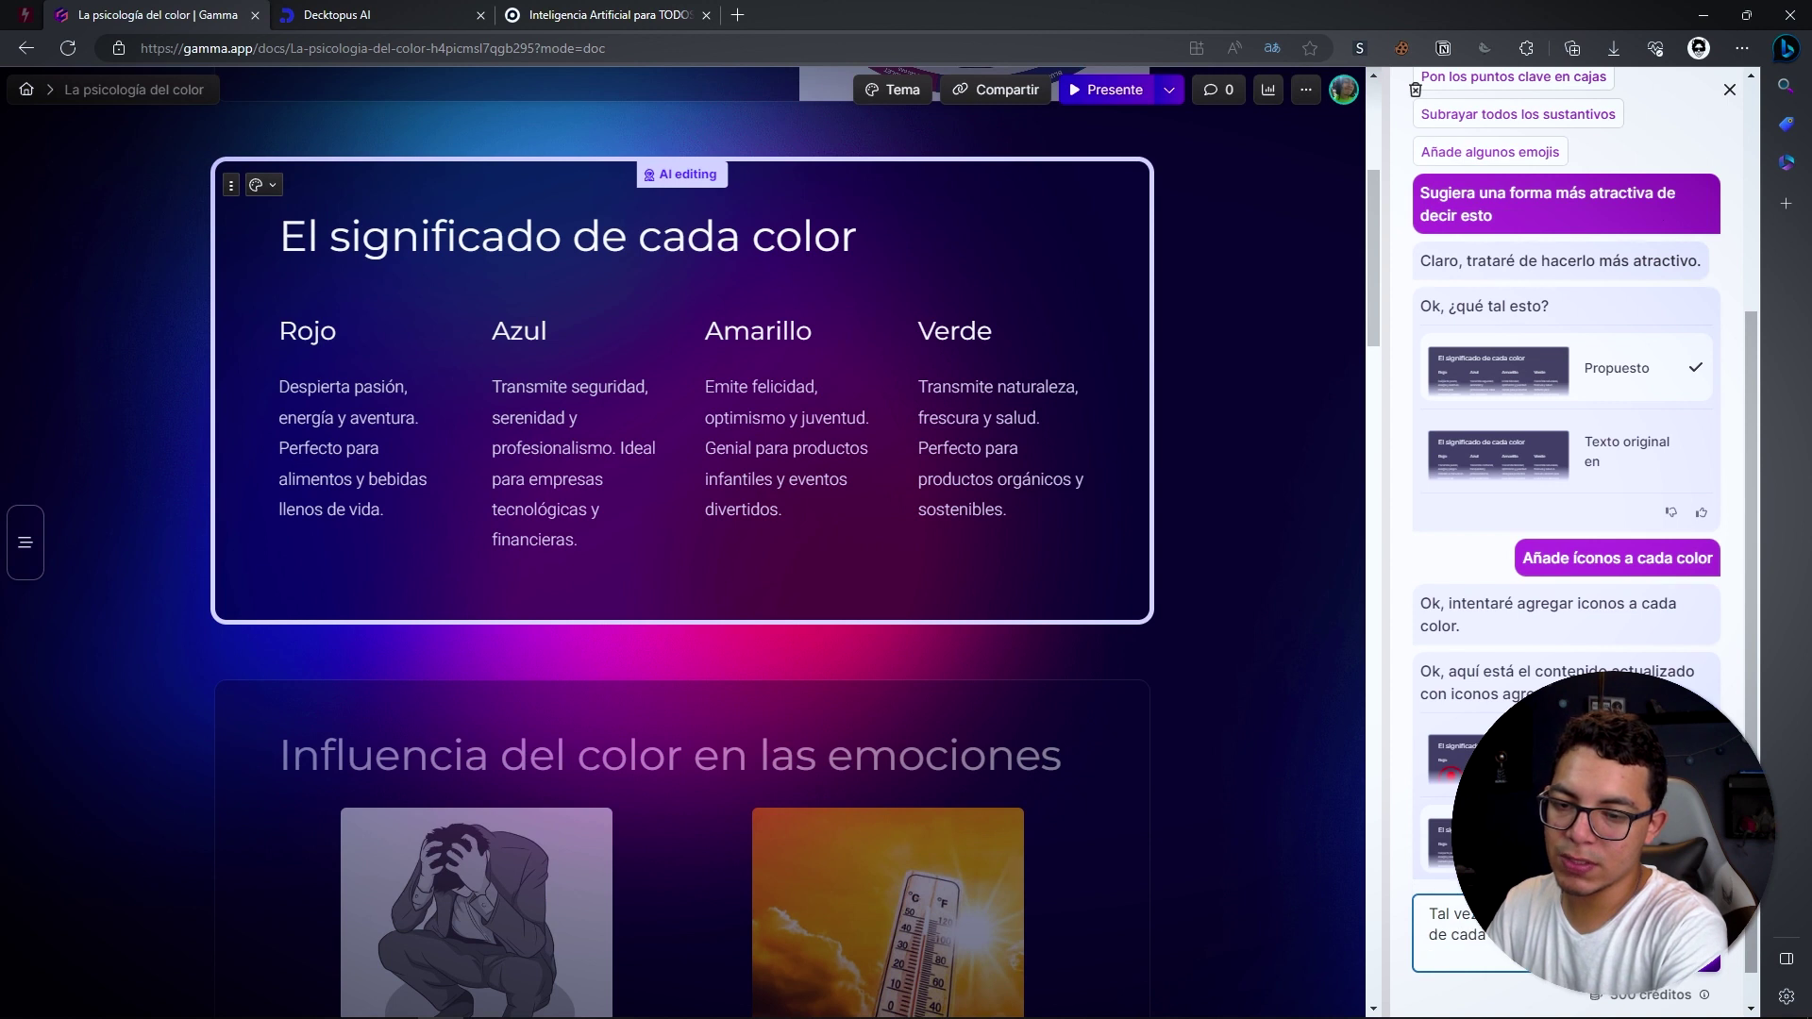
key(Return)
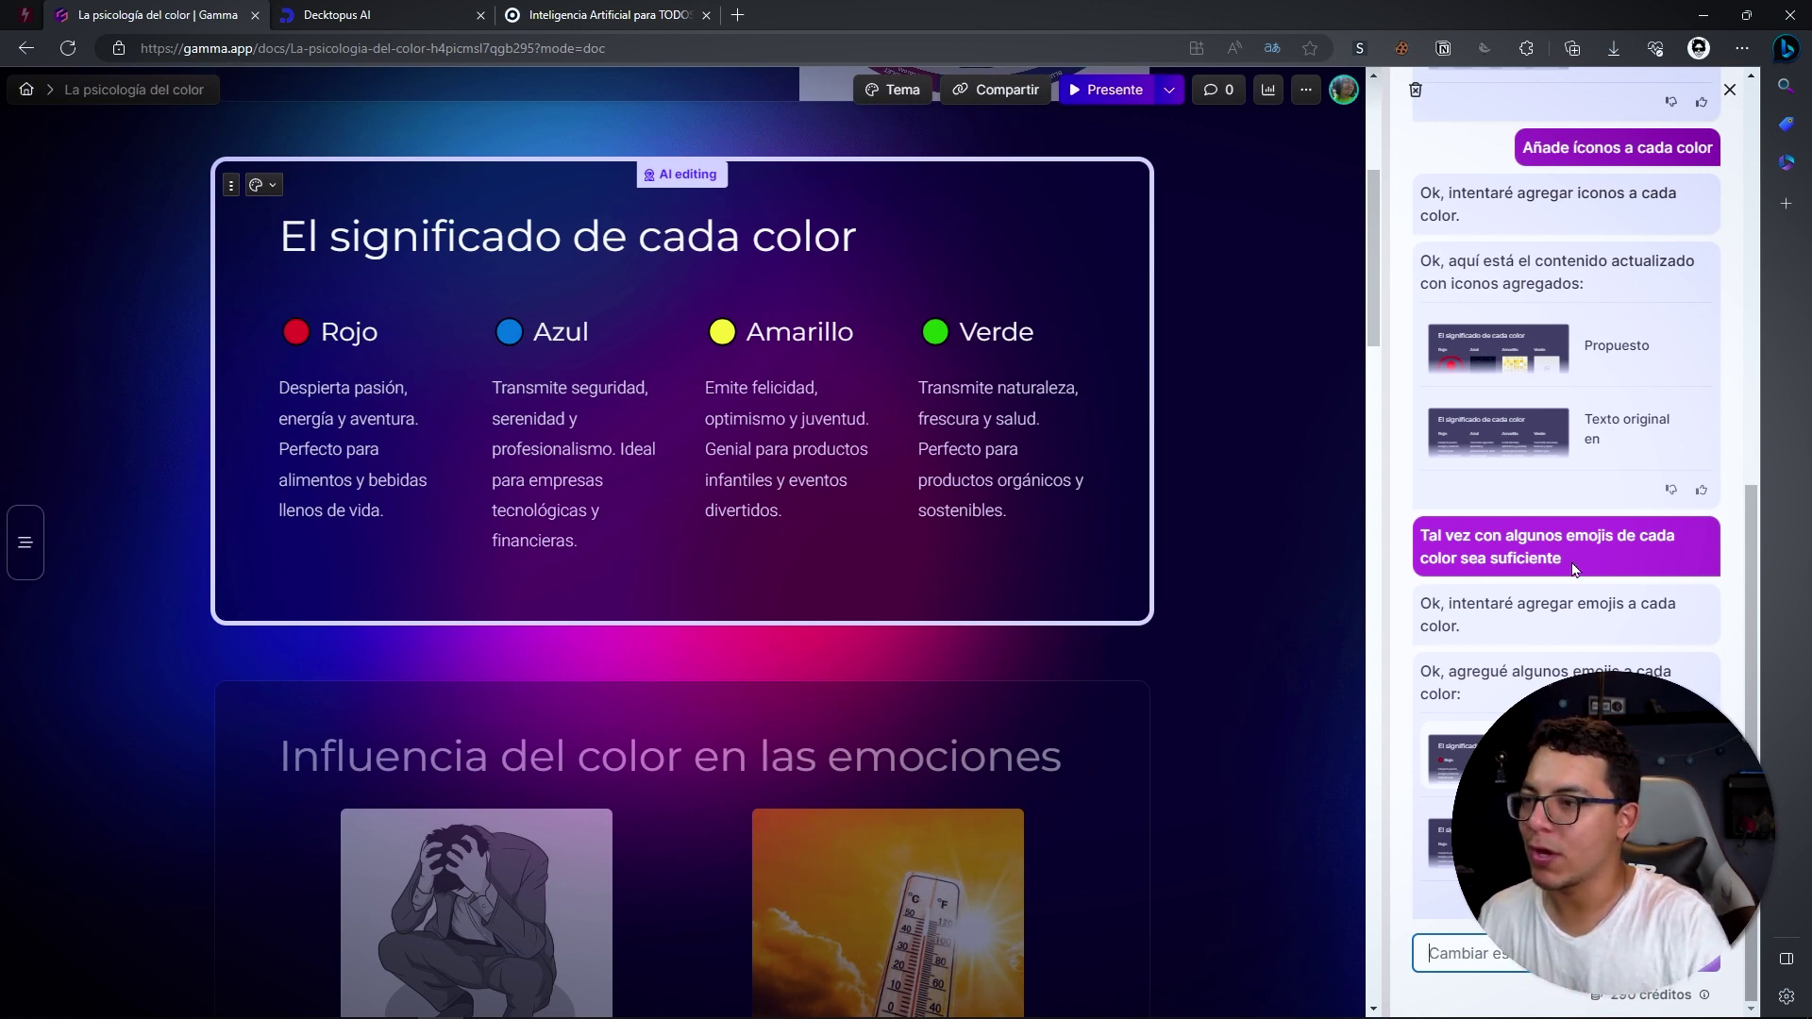
Step: Close the AI editing side panel to see the full deck
scroll(1145, 303, down, 3)
scroll(1227, 236, down, 3)
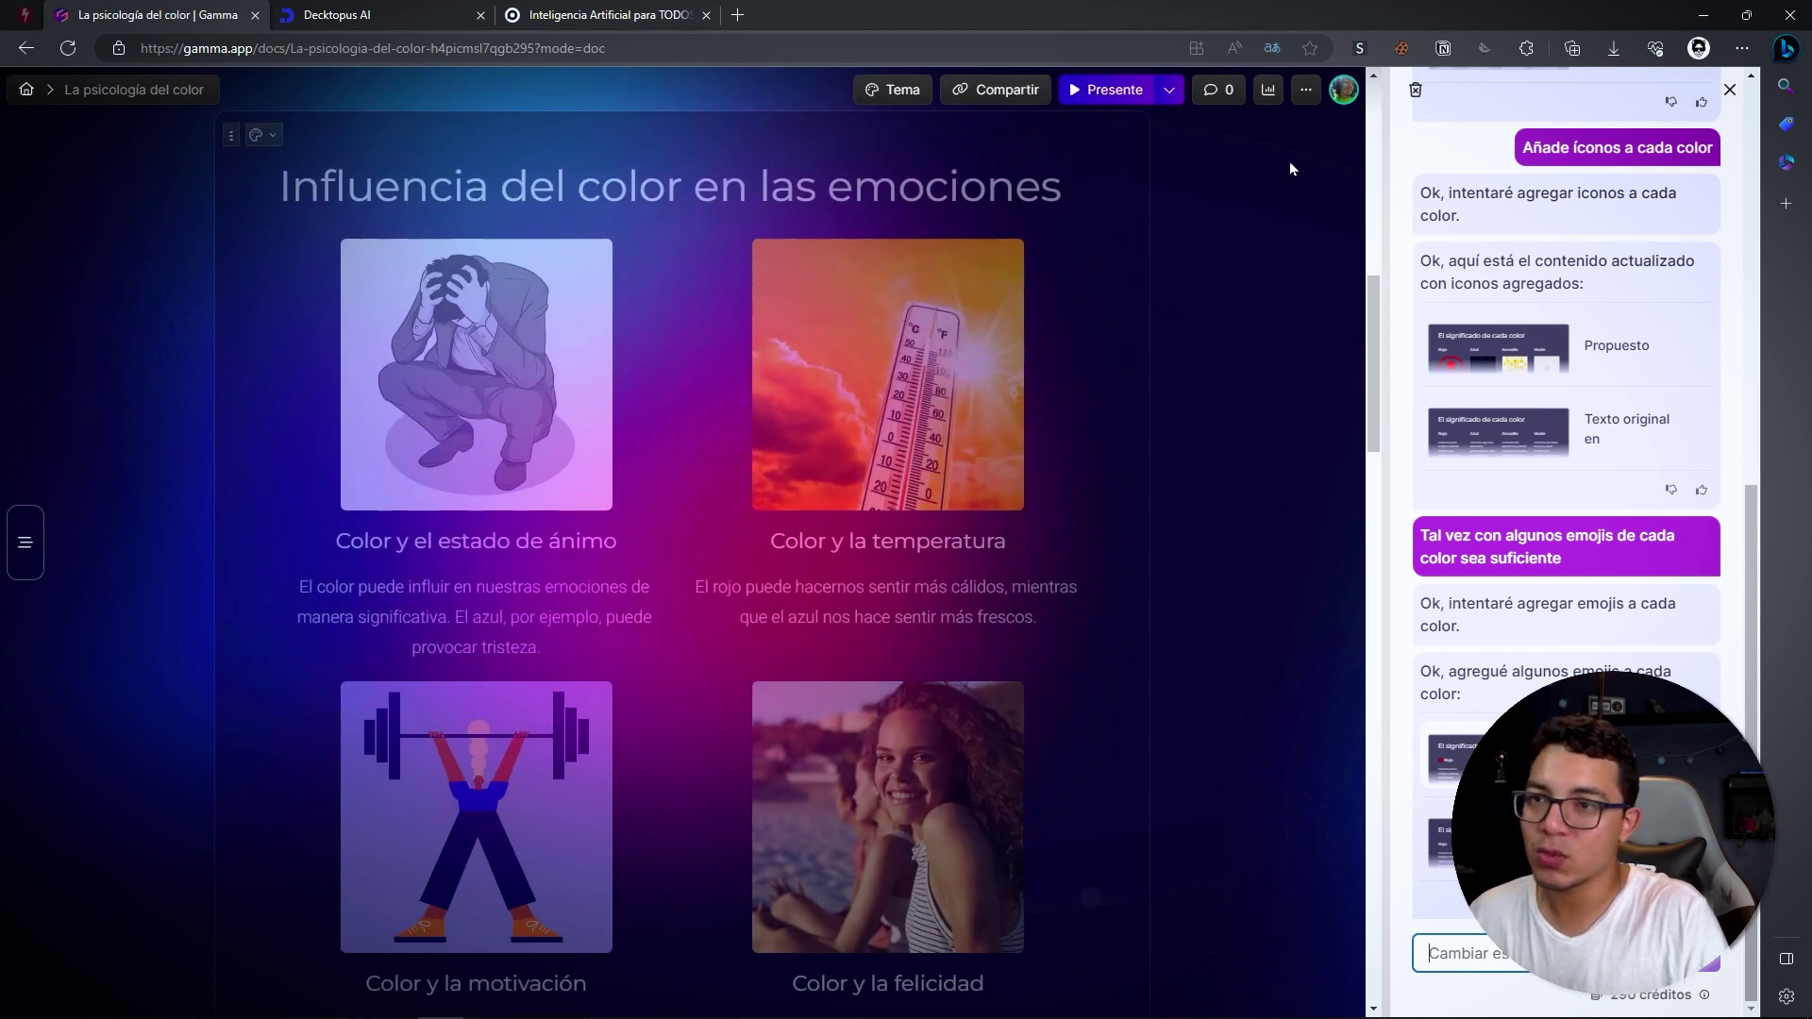
click(1729, 89)
Step: Scroll through every card down to Conclusiones y recomendaciones
scroll(1416, 529, up, 5)
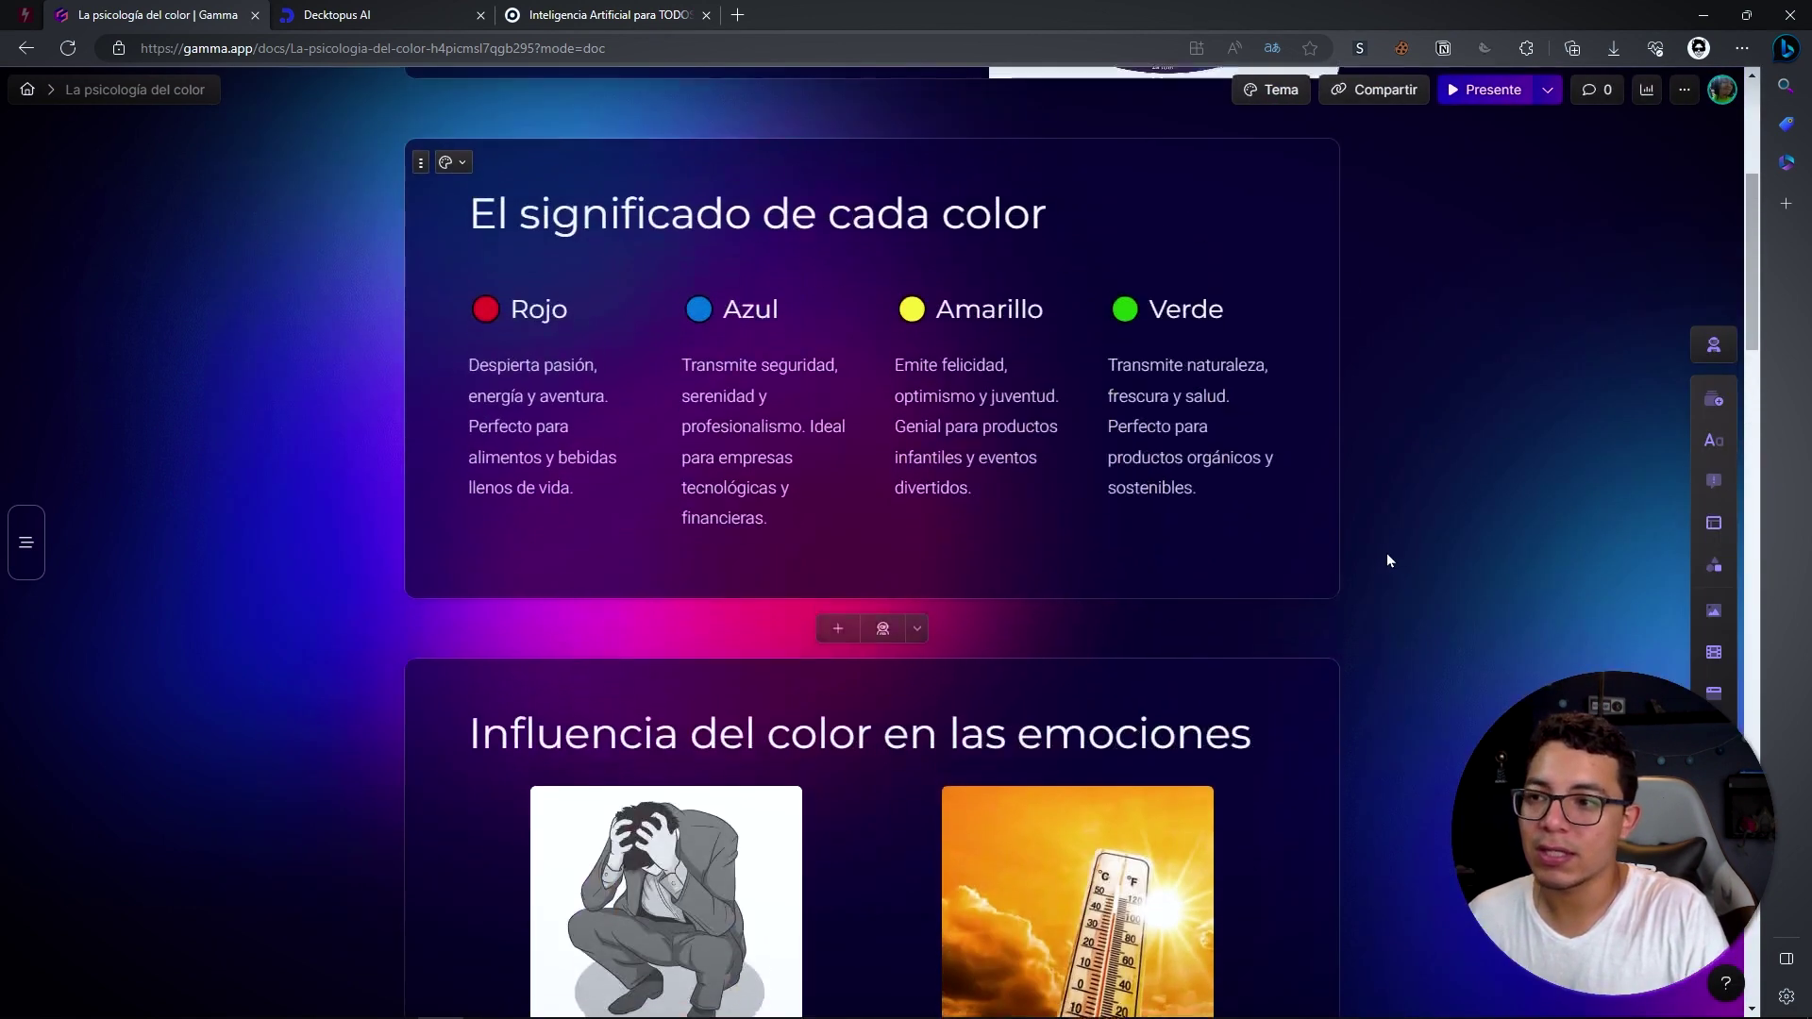
scroll(1372, 551, down, 1)
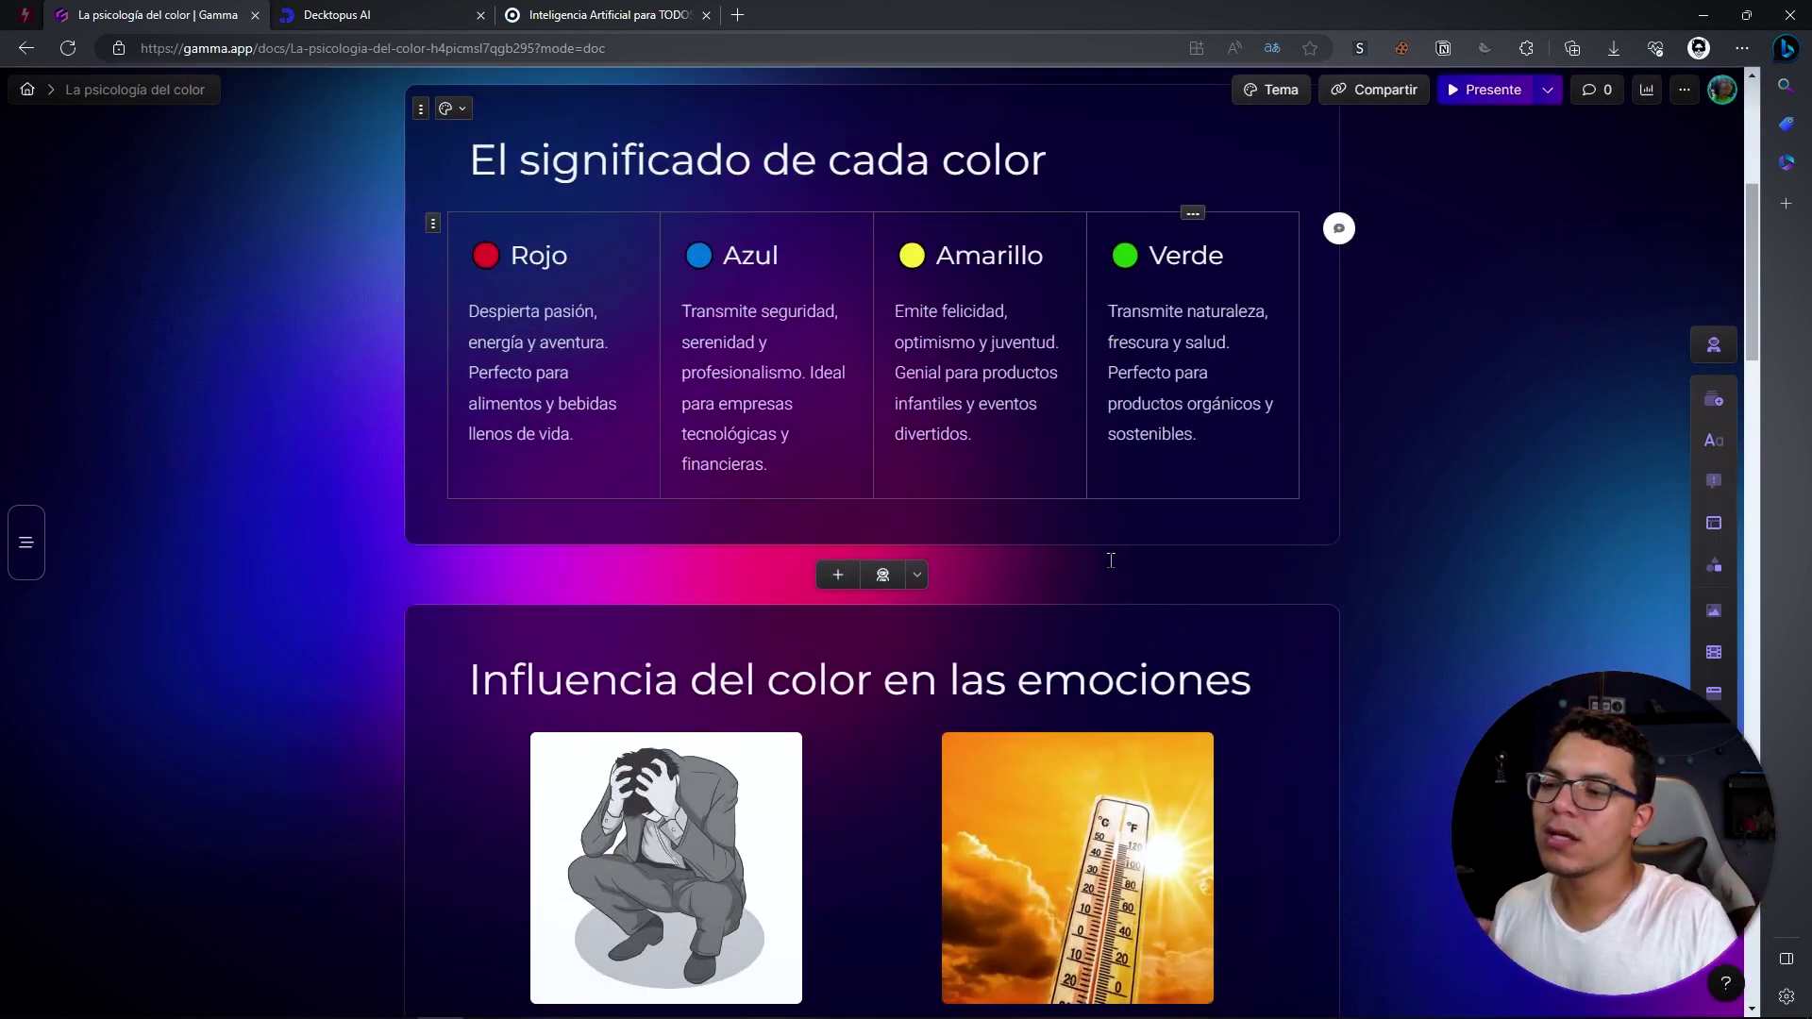
scroll(1105, 567, down, 2)
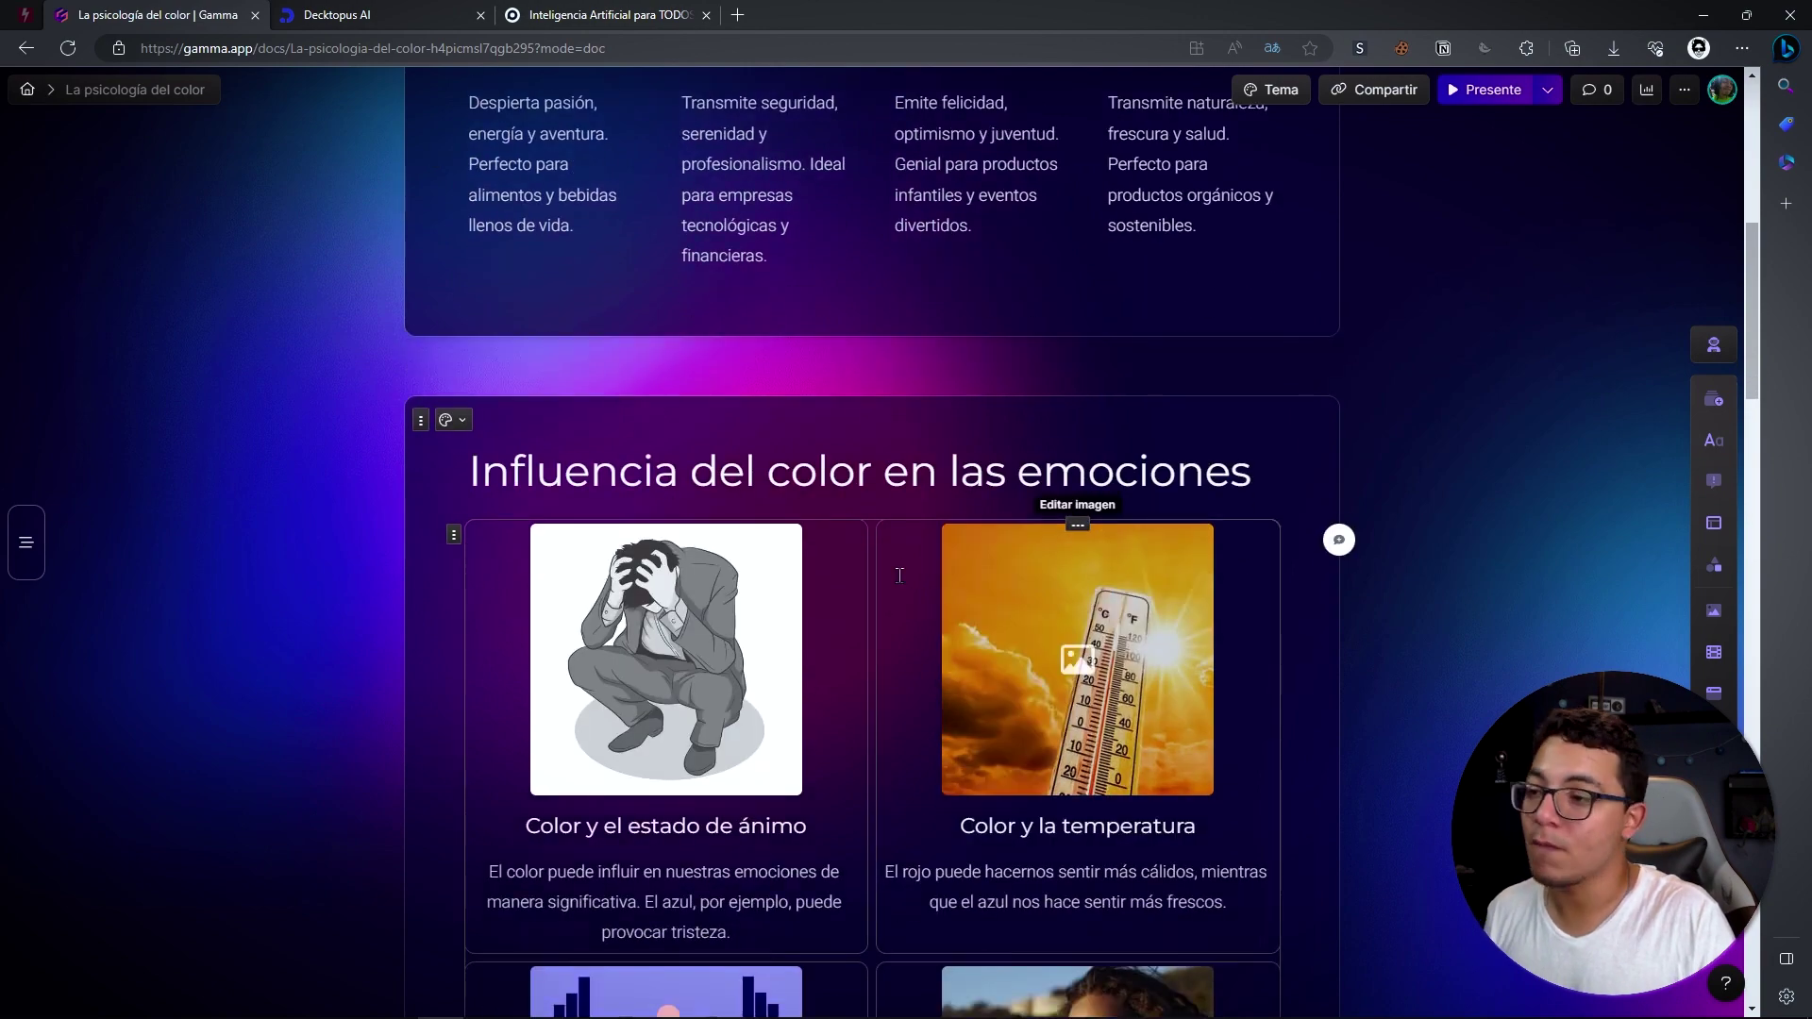
scroll(899, 575, down, 1)
scroll(830, 491, down, 4)
scroll(776, 410, down, 5)
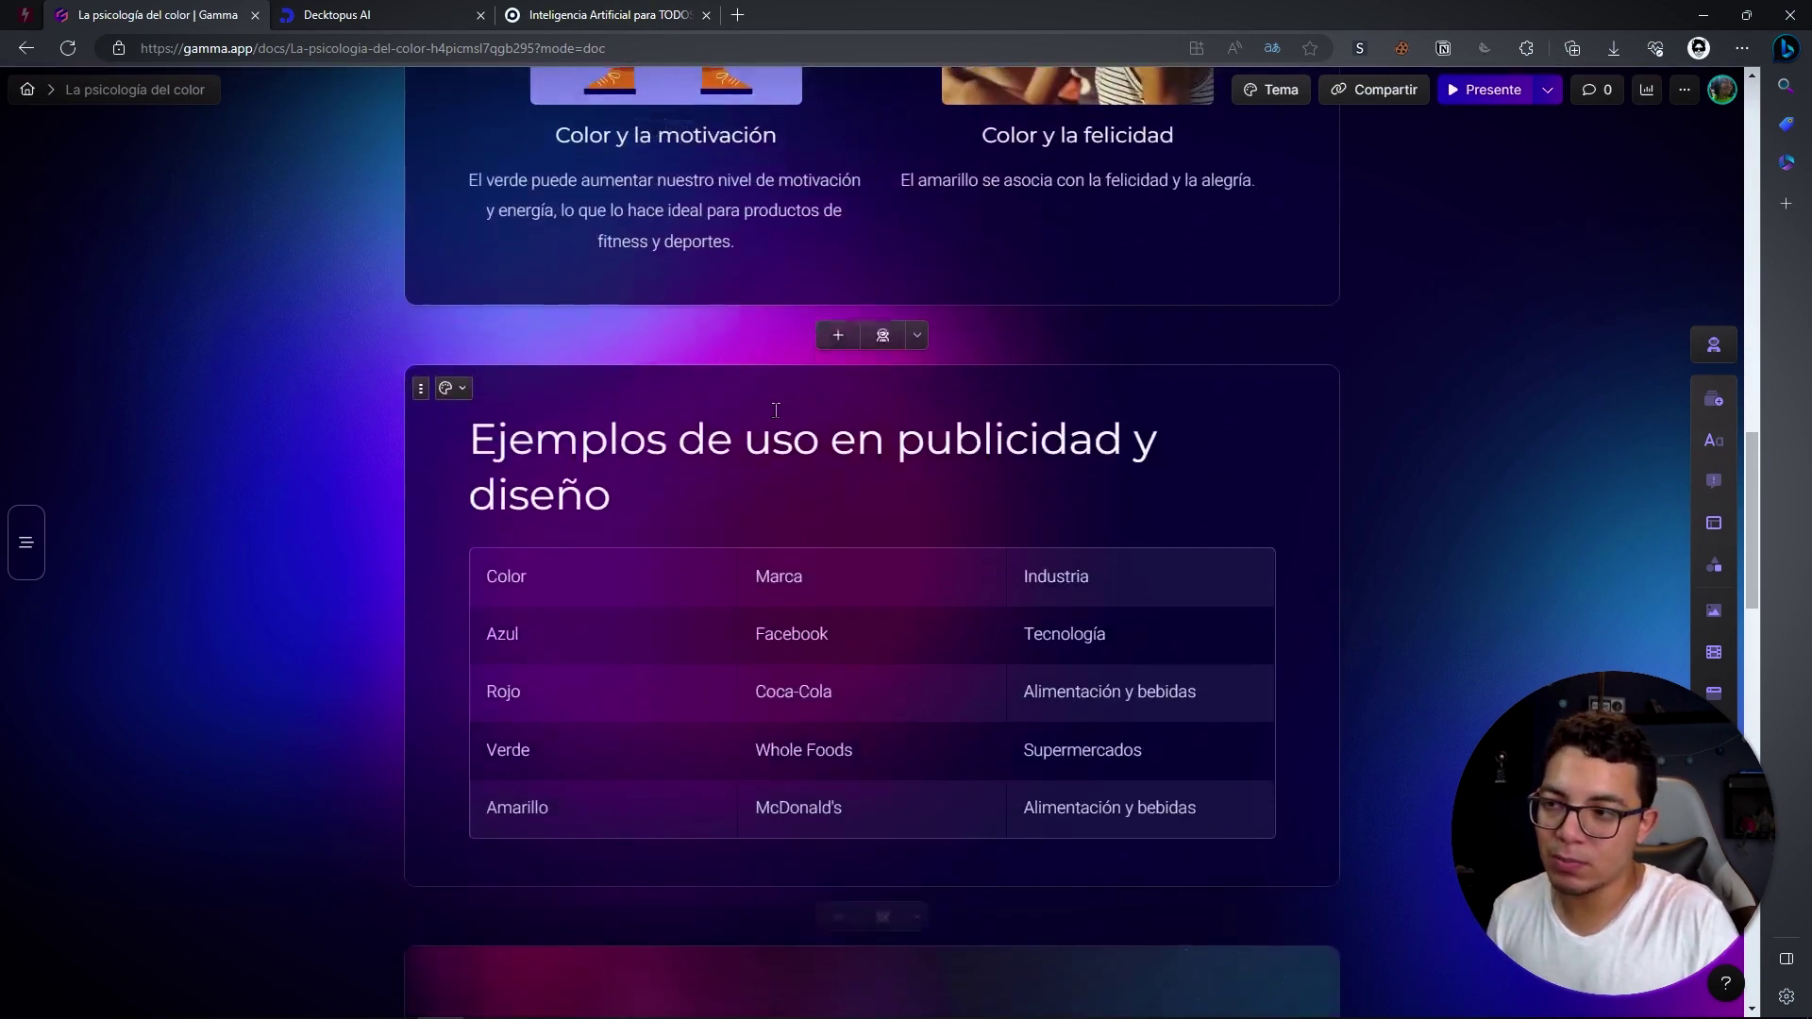
scroll(776, 410, down, 3)
scroll(782, 420, down, 6)
scroll(788, 434, down, 4)
scroll(797, 451, down, 5)
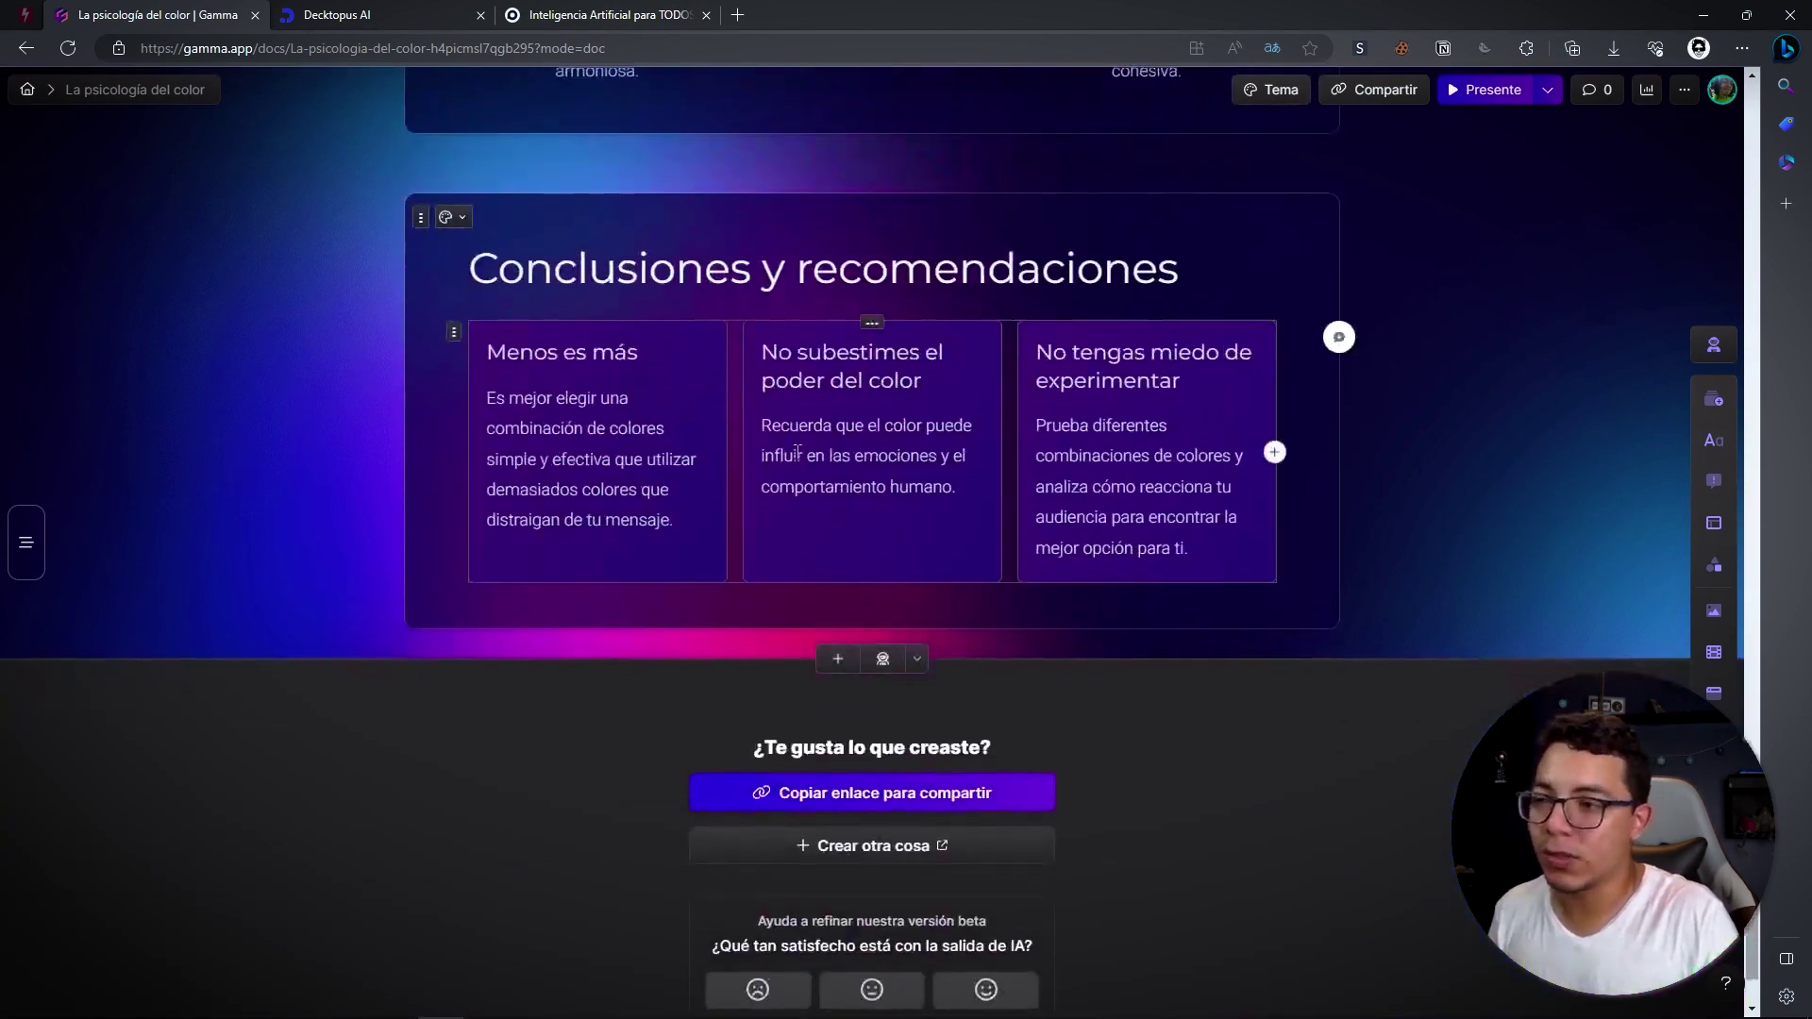
scroll(1227, 284, up, 6)
click(1481, 91)
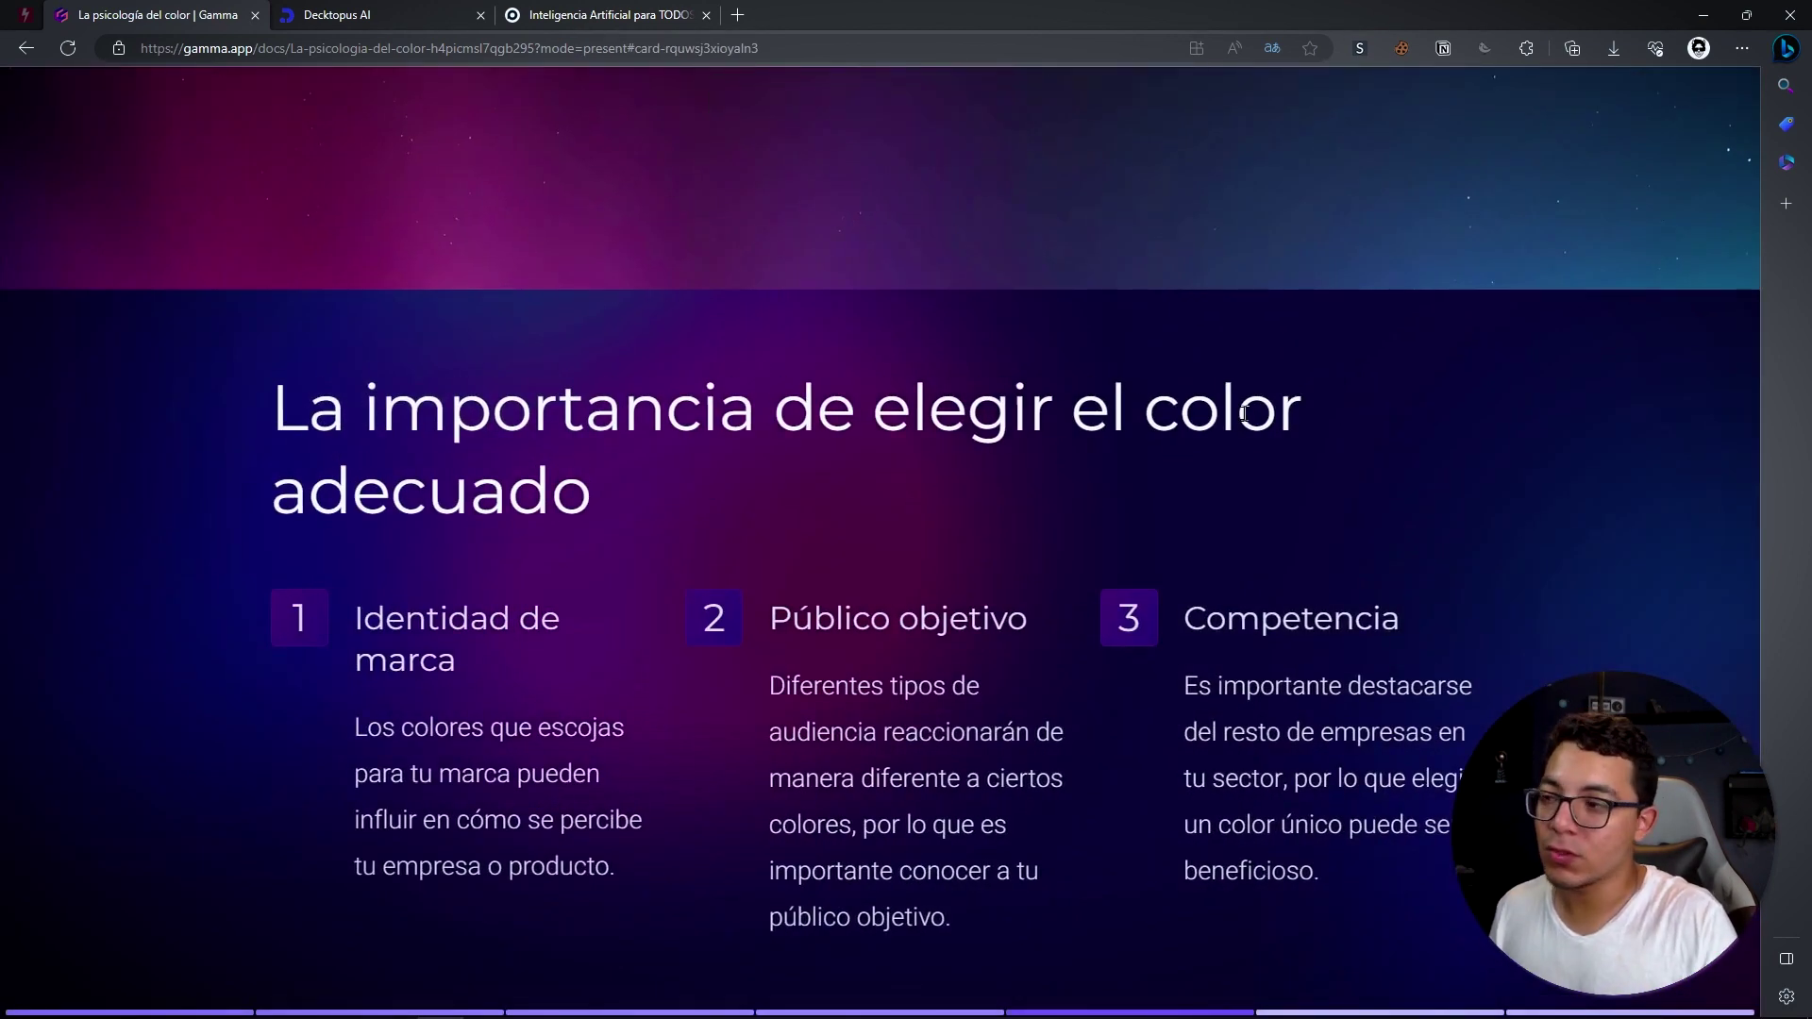
scroll(1242, 415, down, 5)
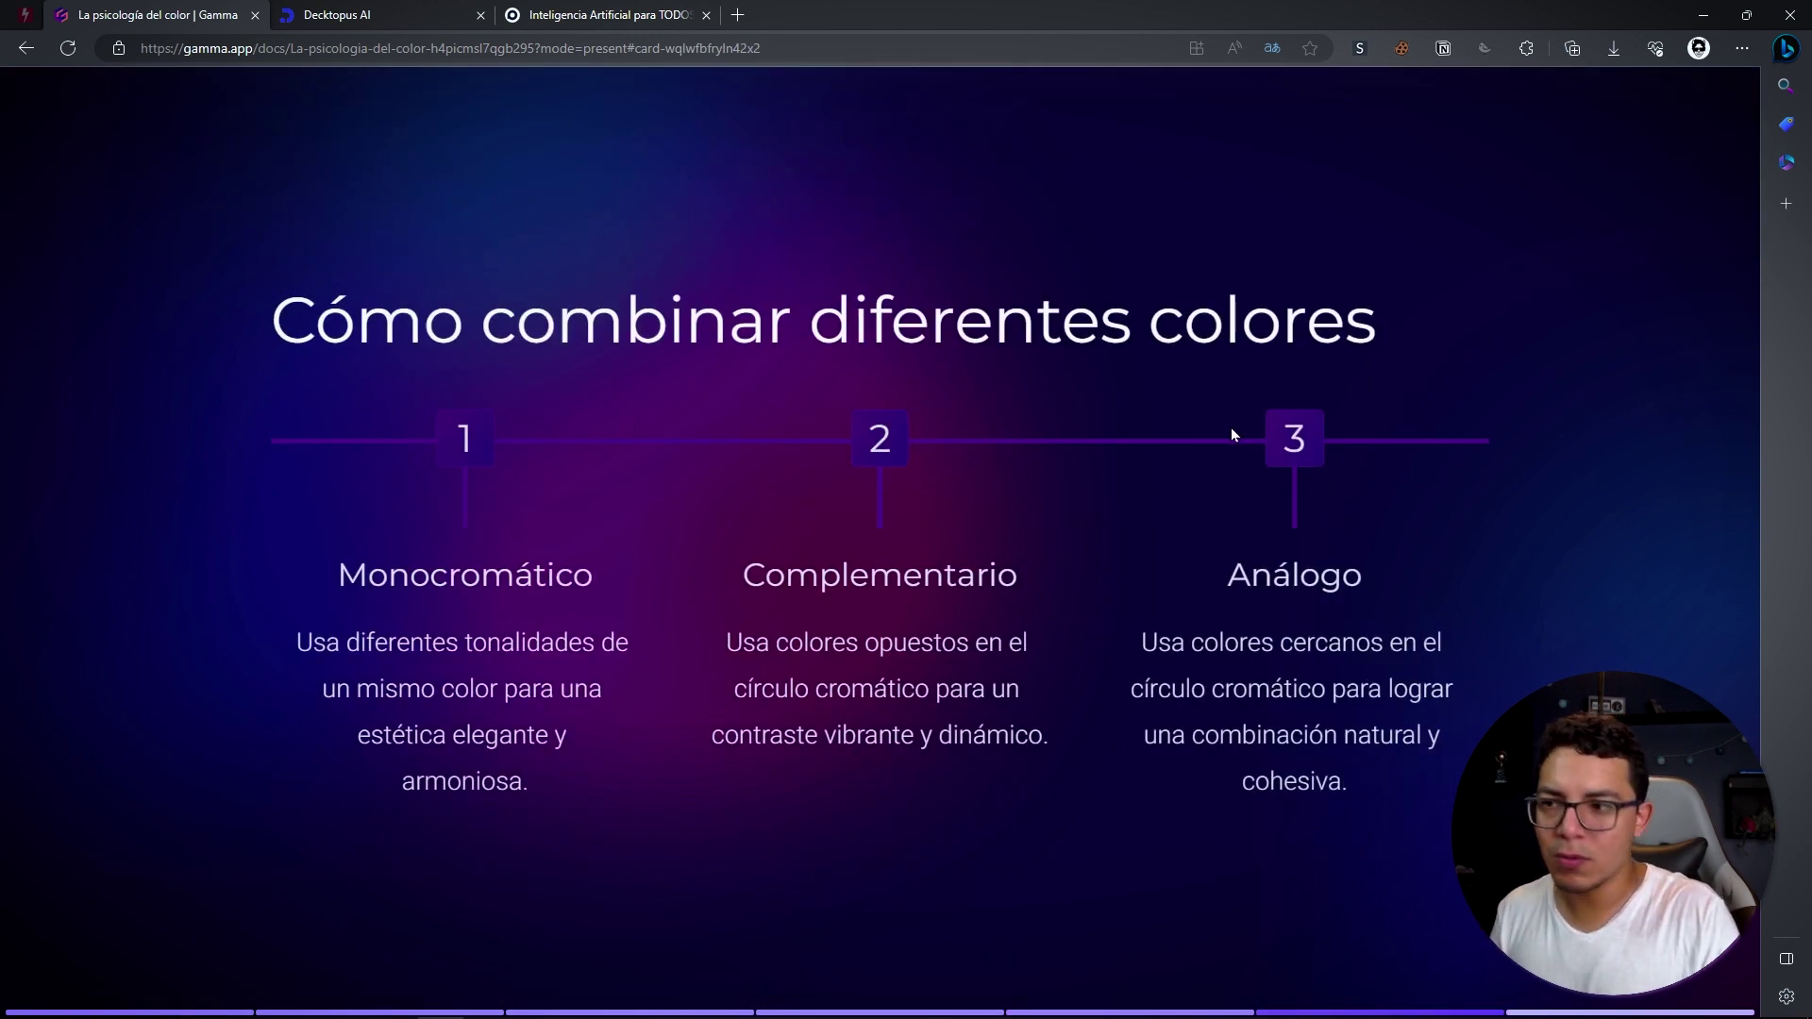
scroll(1231, 428, down, 3)
scroll(1229, 437, down, 3)
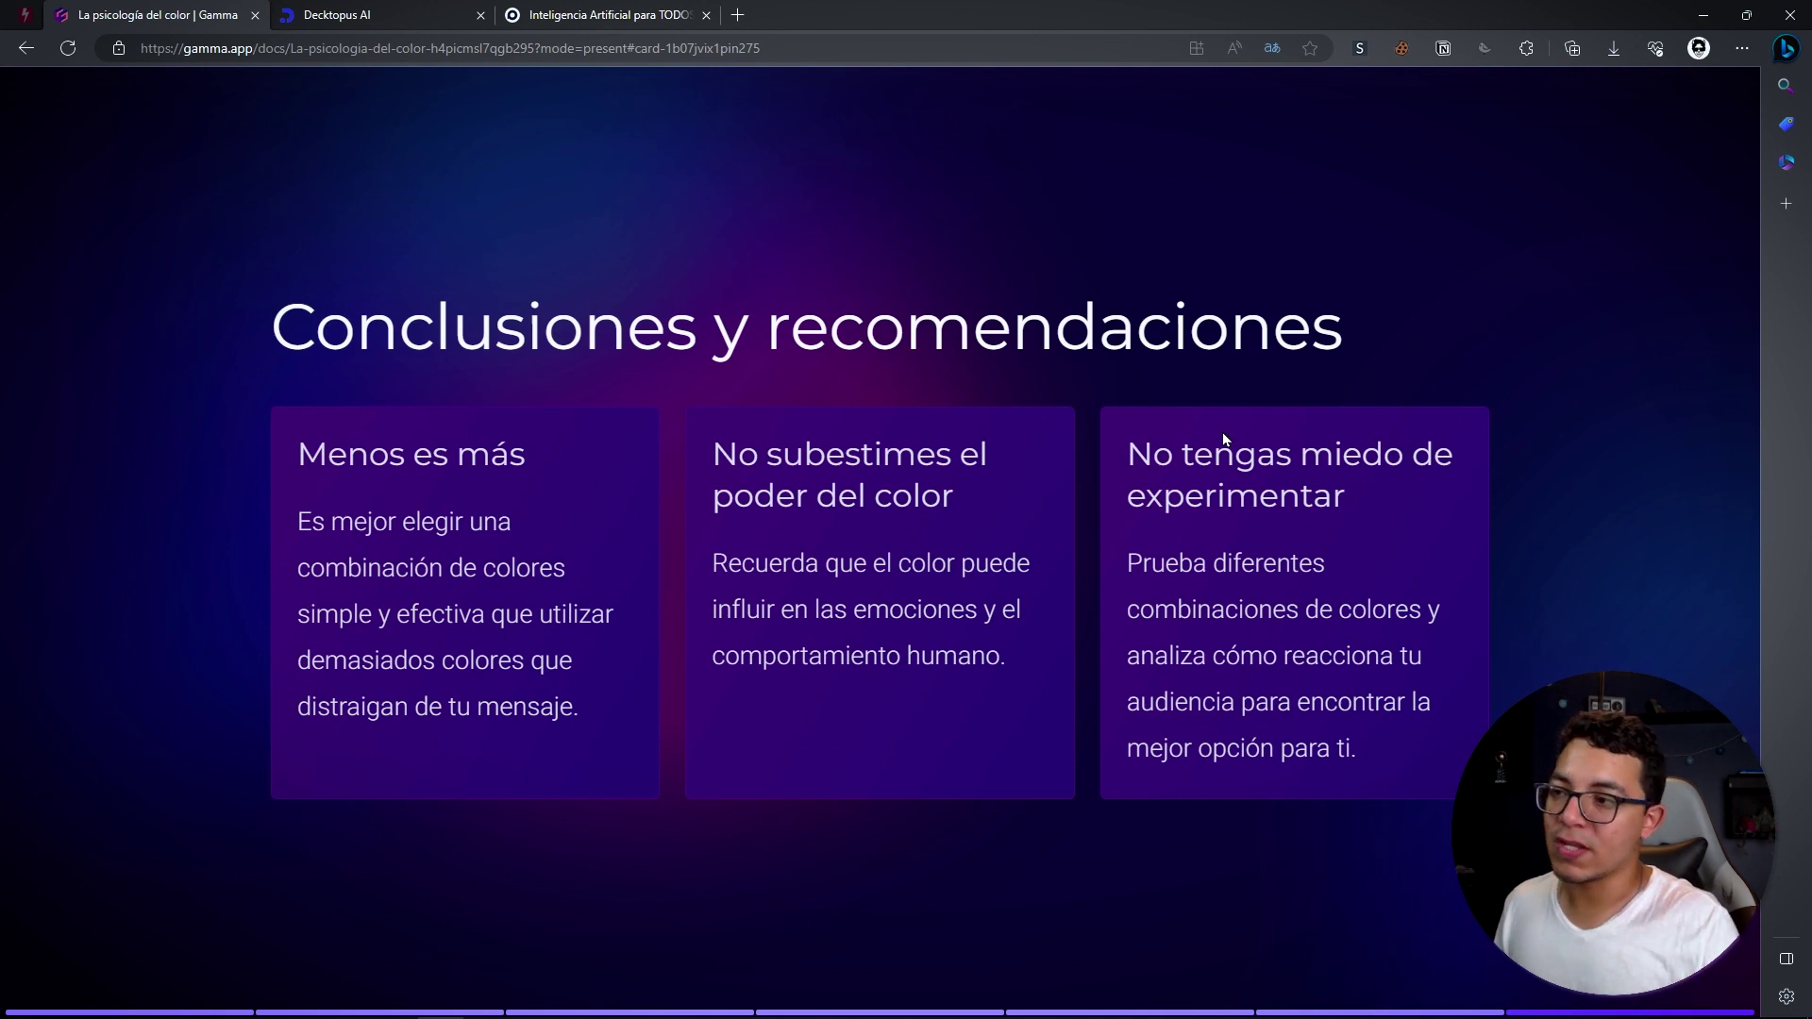
key(Escape)
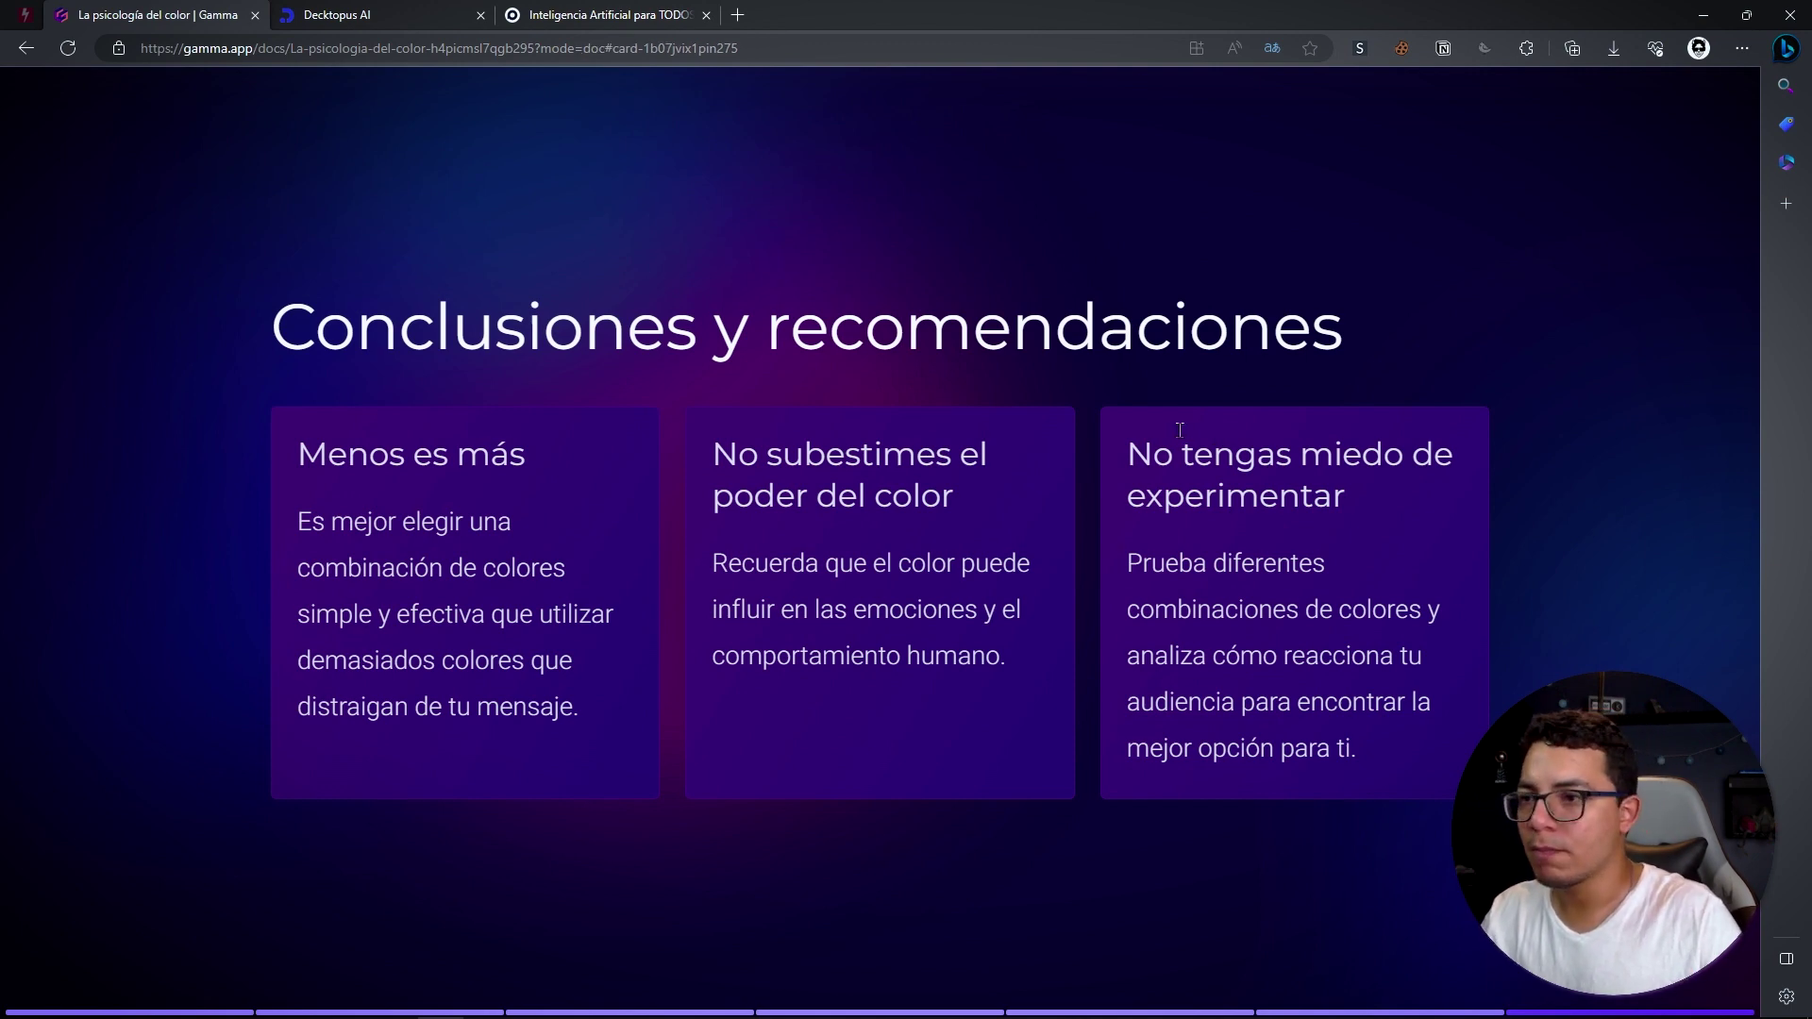
scroll(1227, 434, up, 5)
scroll(1270, 416, up, 5)
scroll(1270, 416, up, 3)
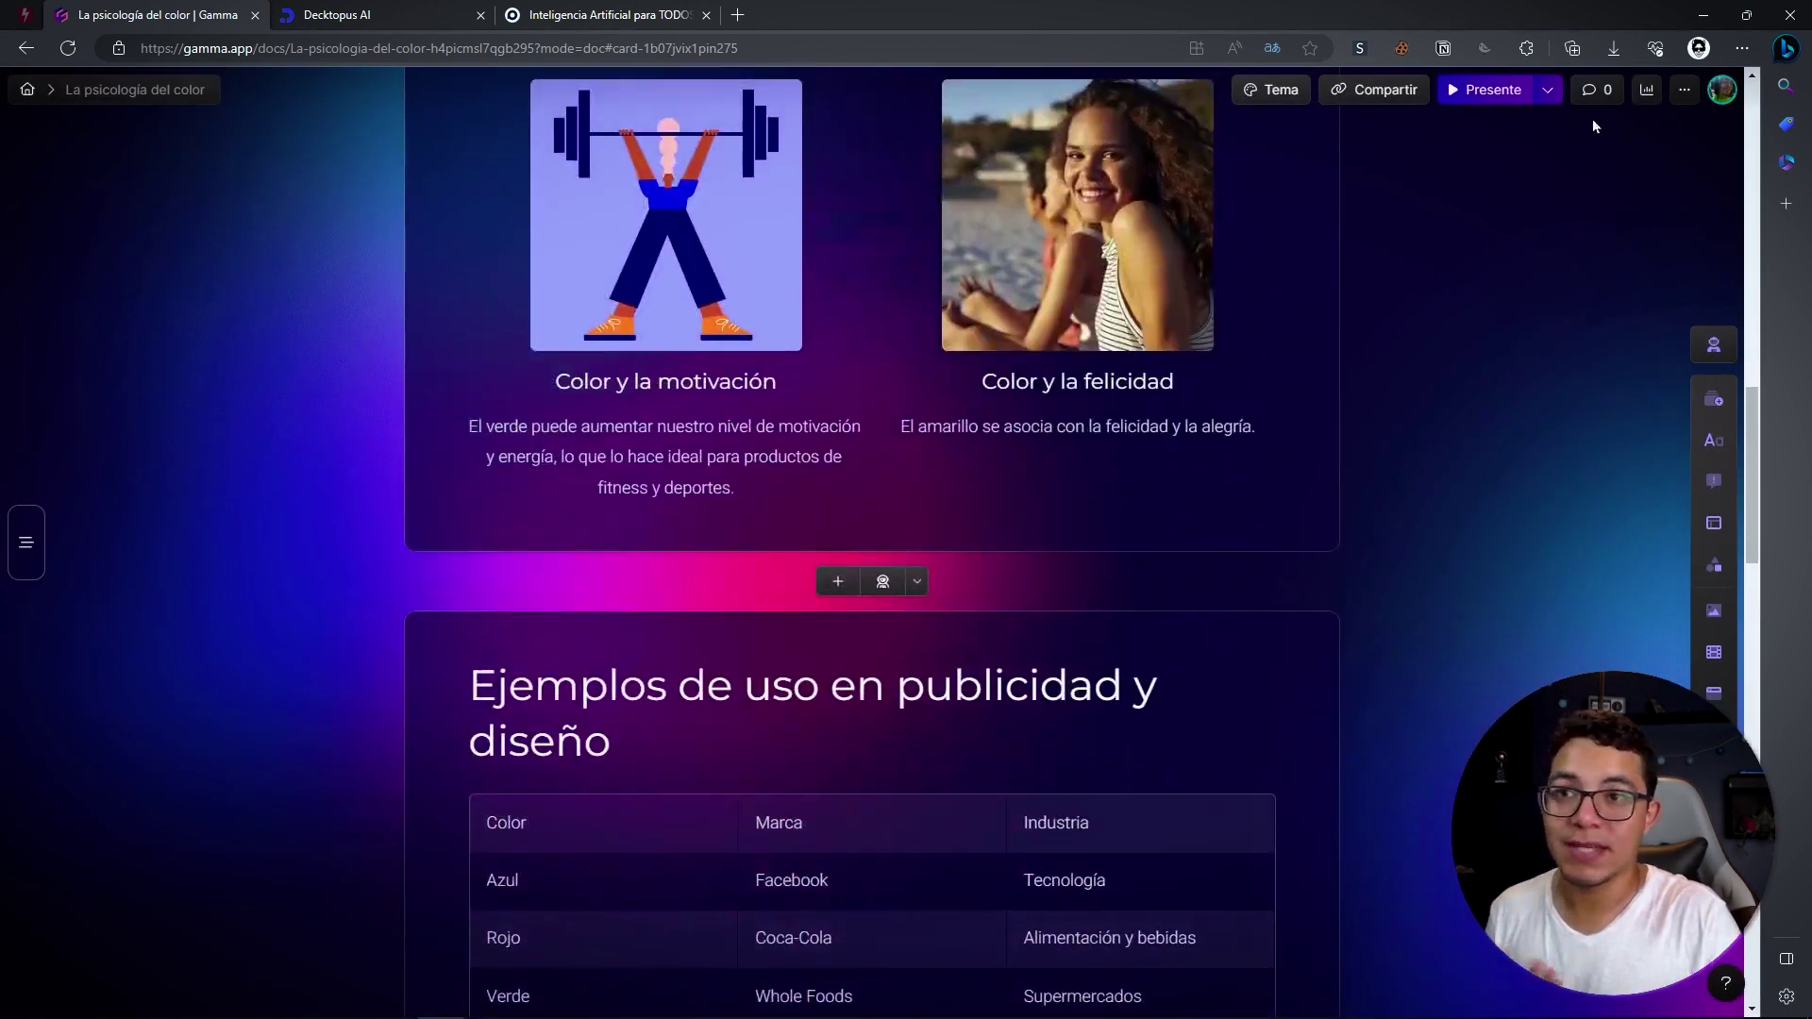
Step: Export the deck to PowerPoint and open the downloaded La-psicologia-del-color.pptx
click(1549, 90)
click(1549, 90)
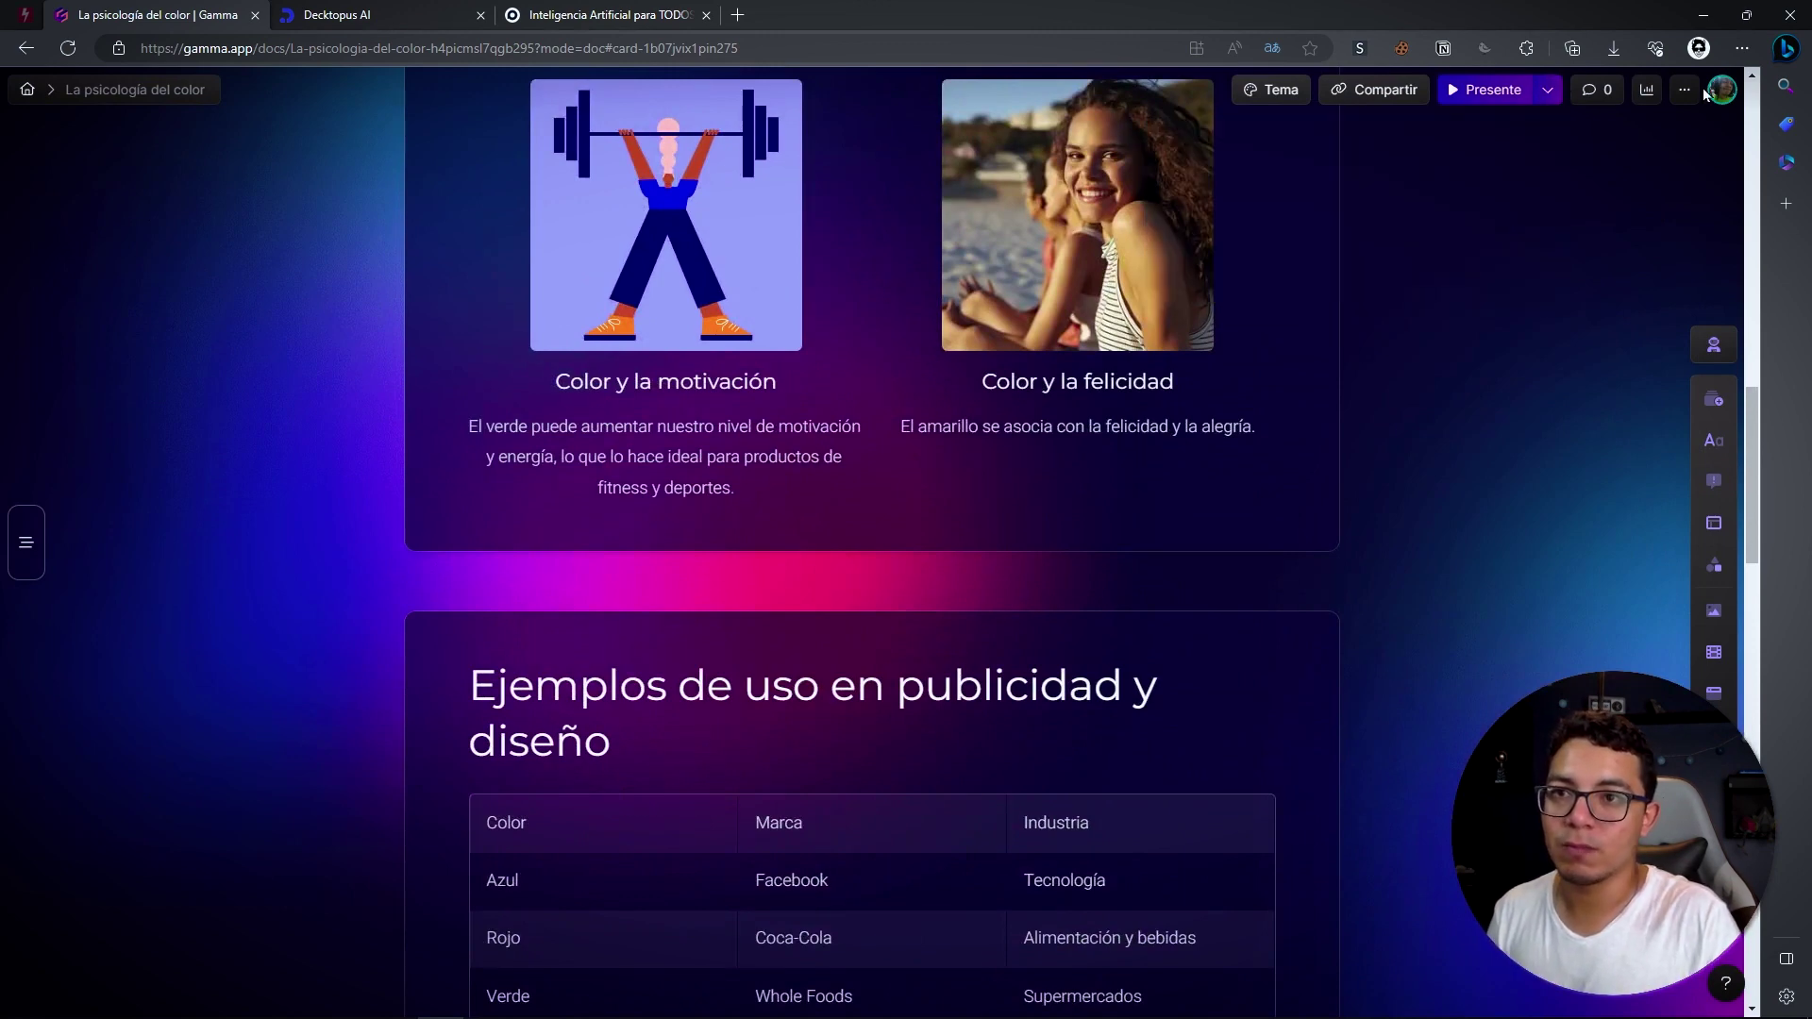
click(1685, 90)
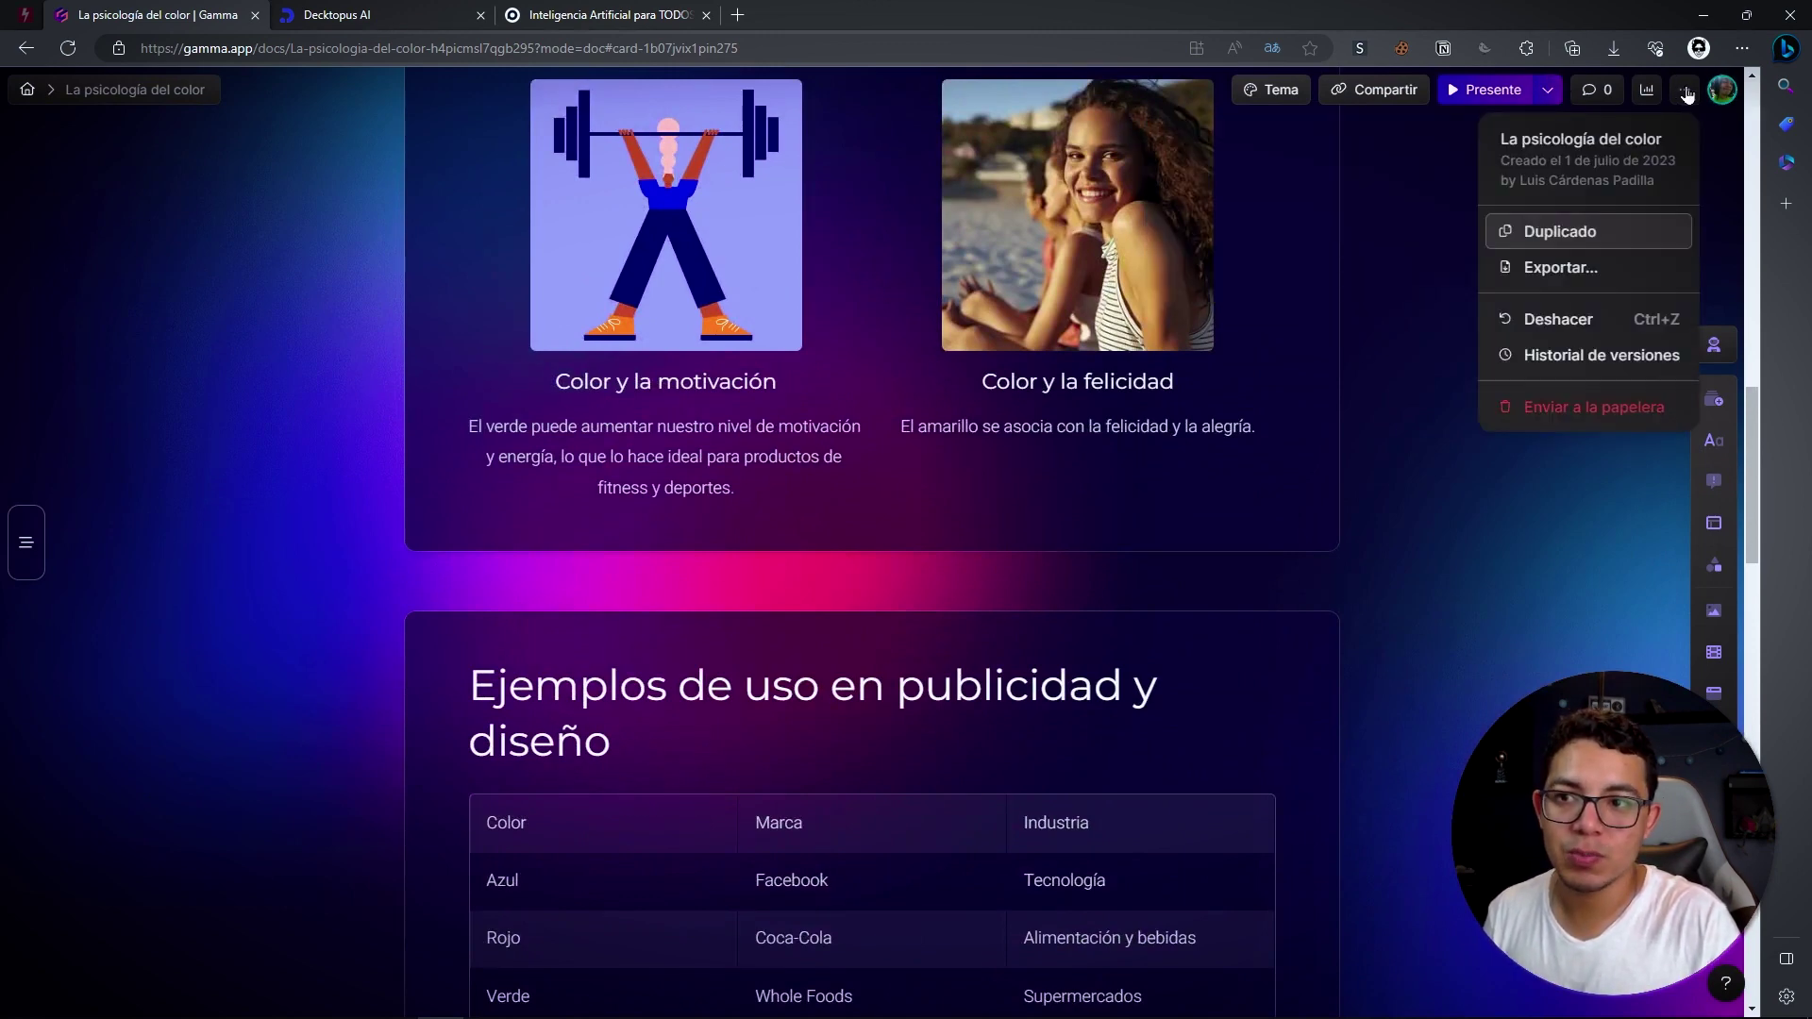
click(1527, 268)
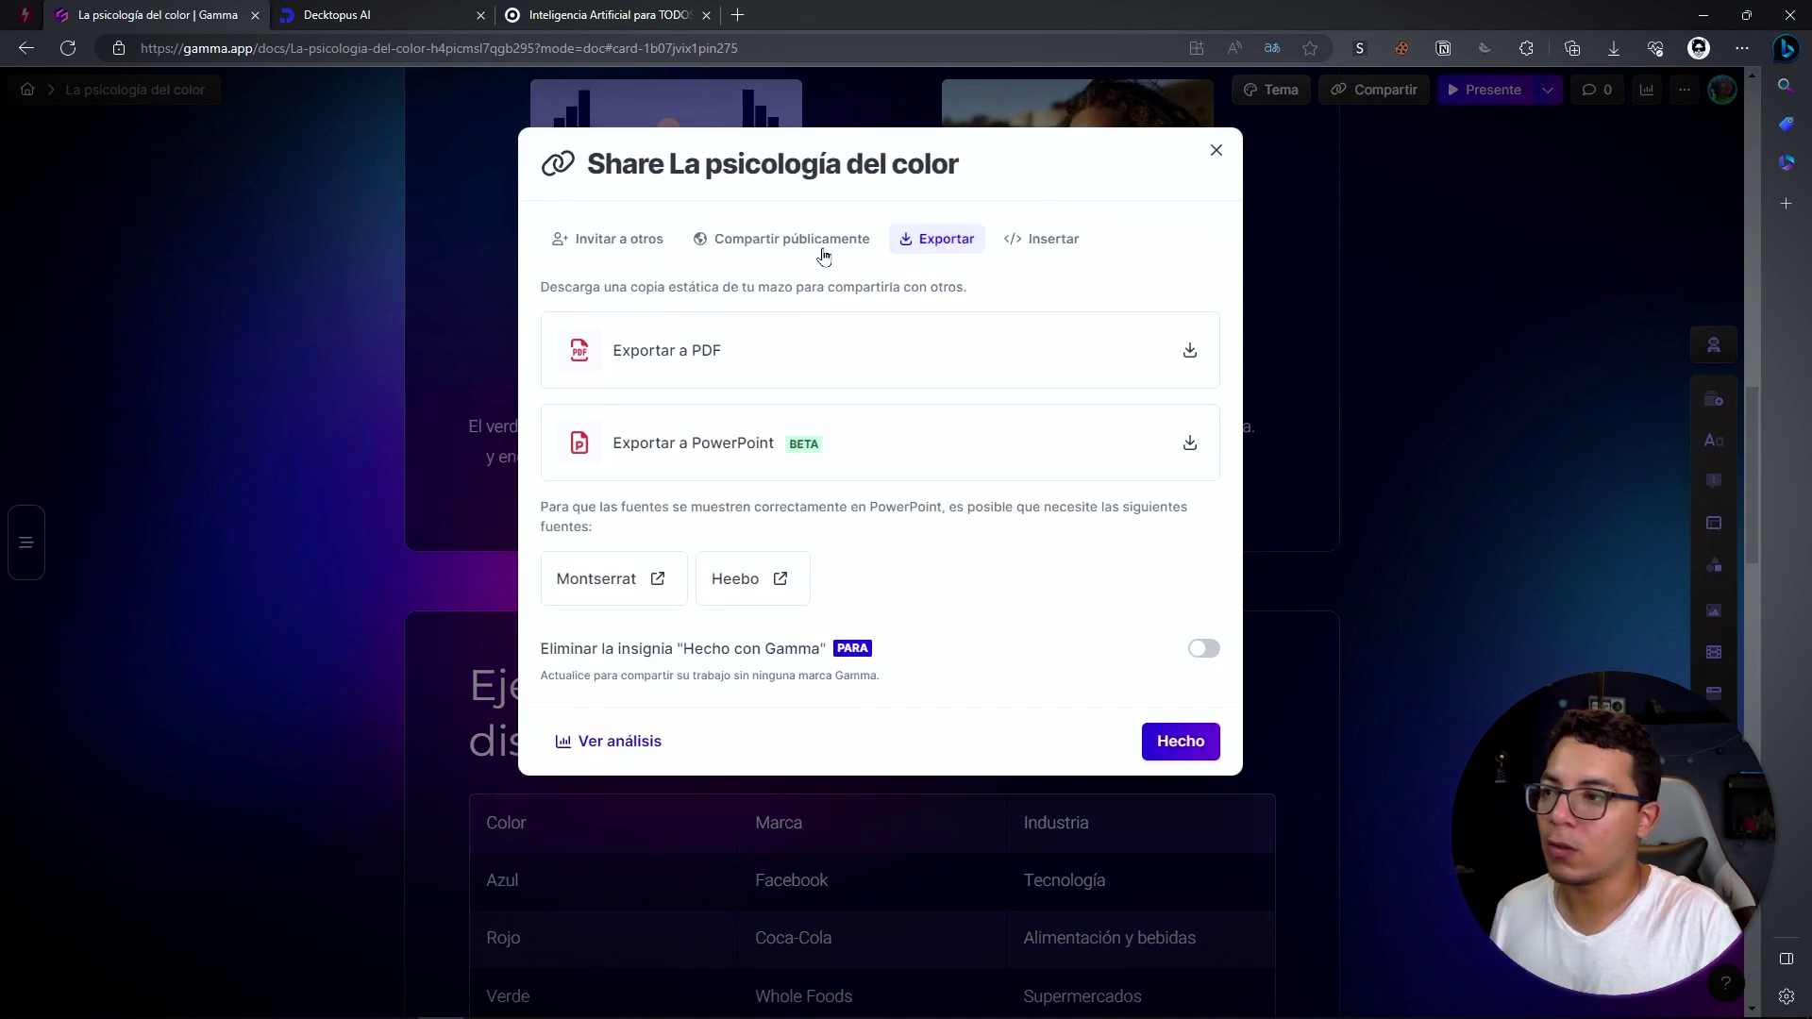
click(690, 443)
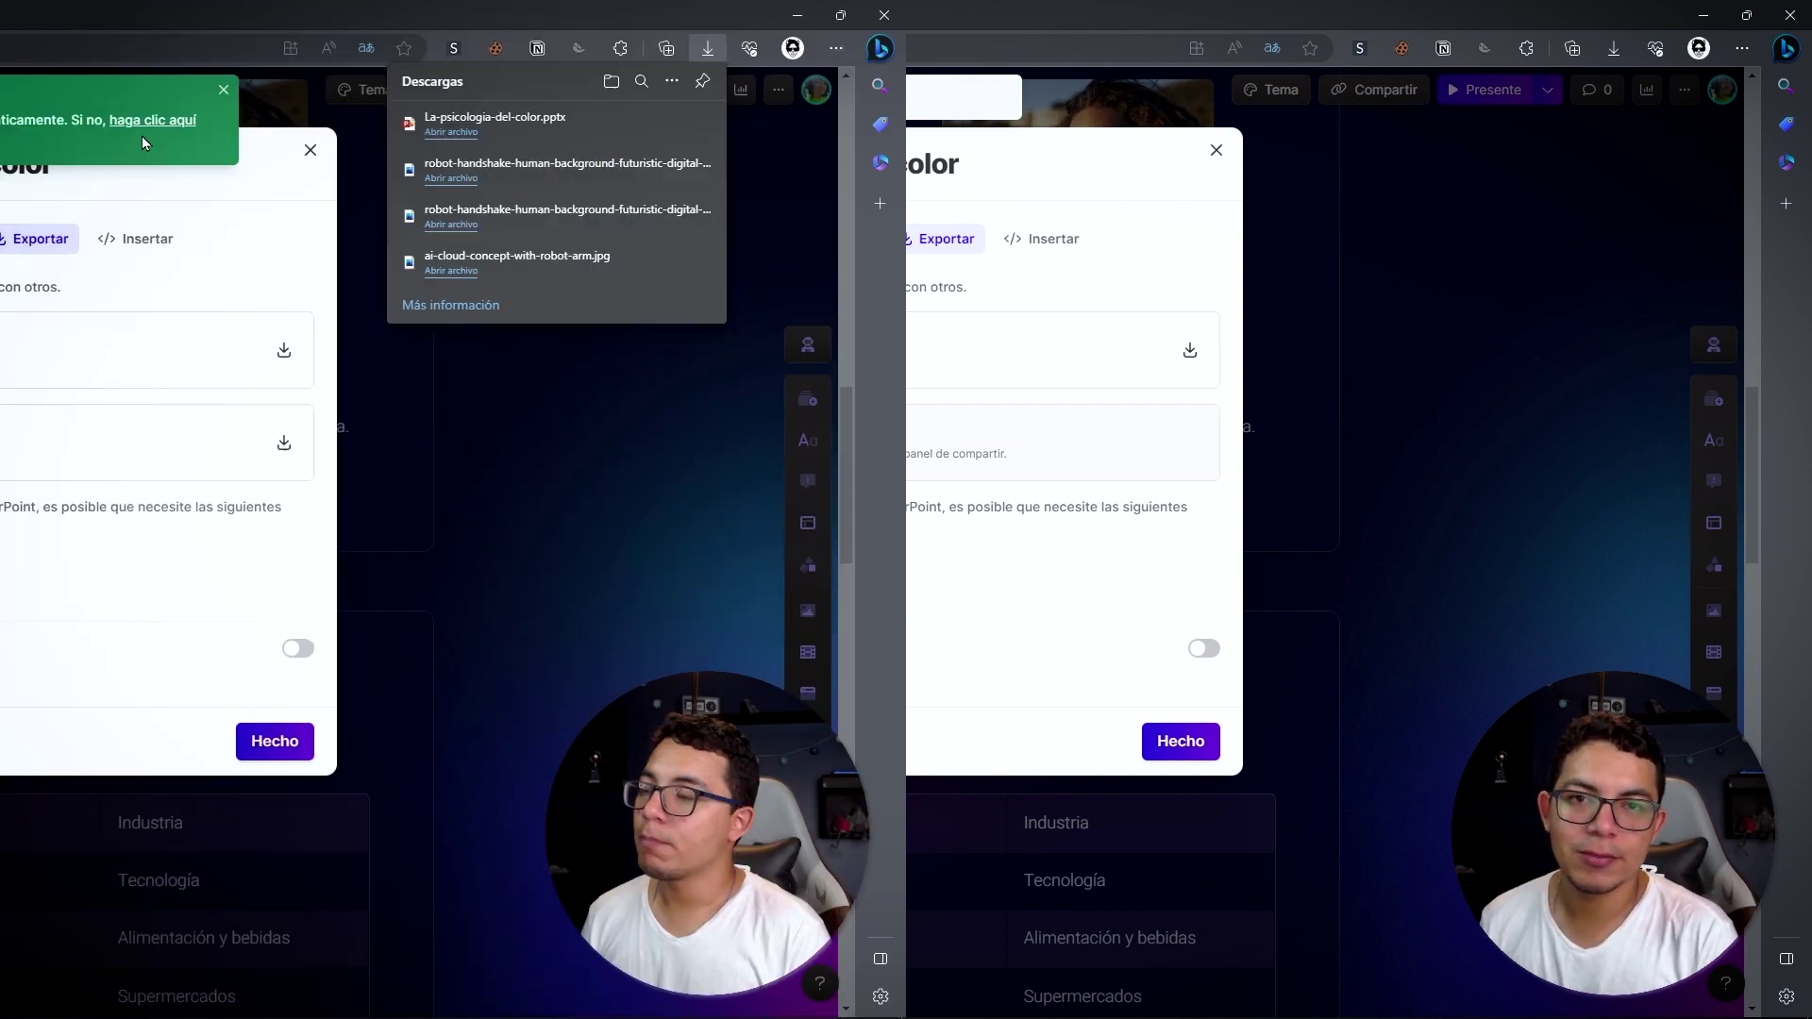
mouse_move(1401, 123)
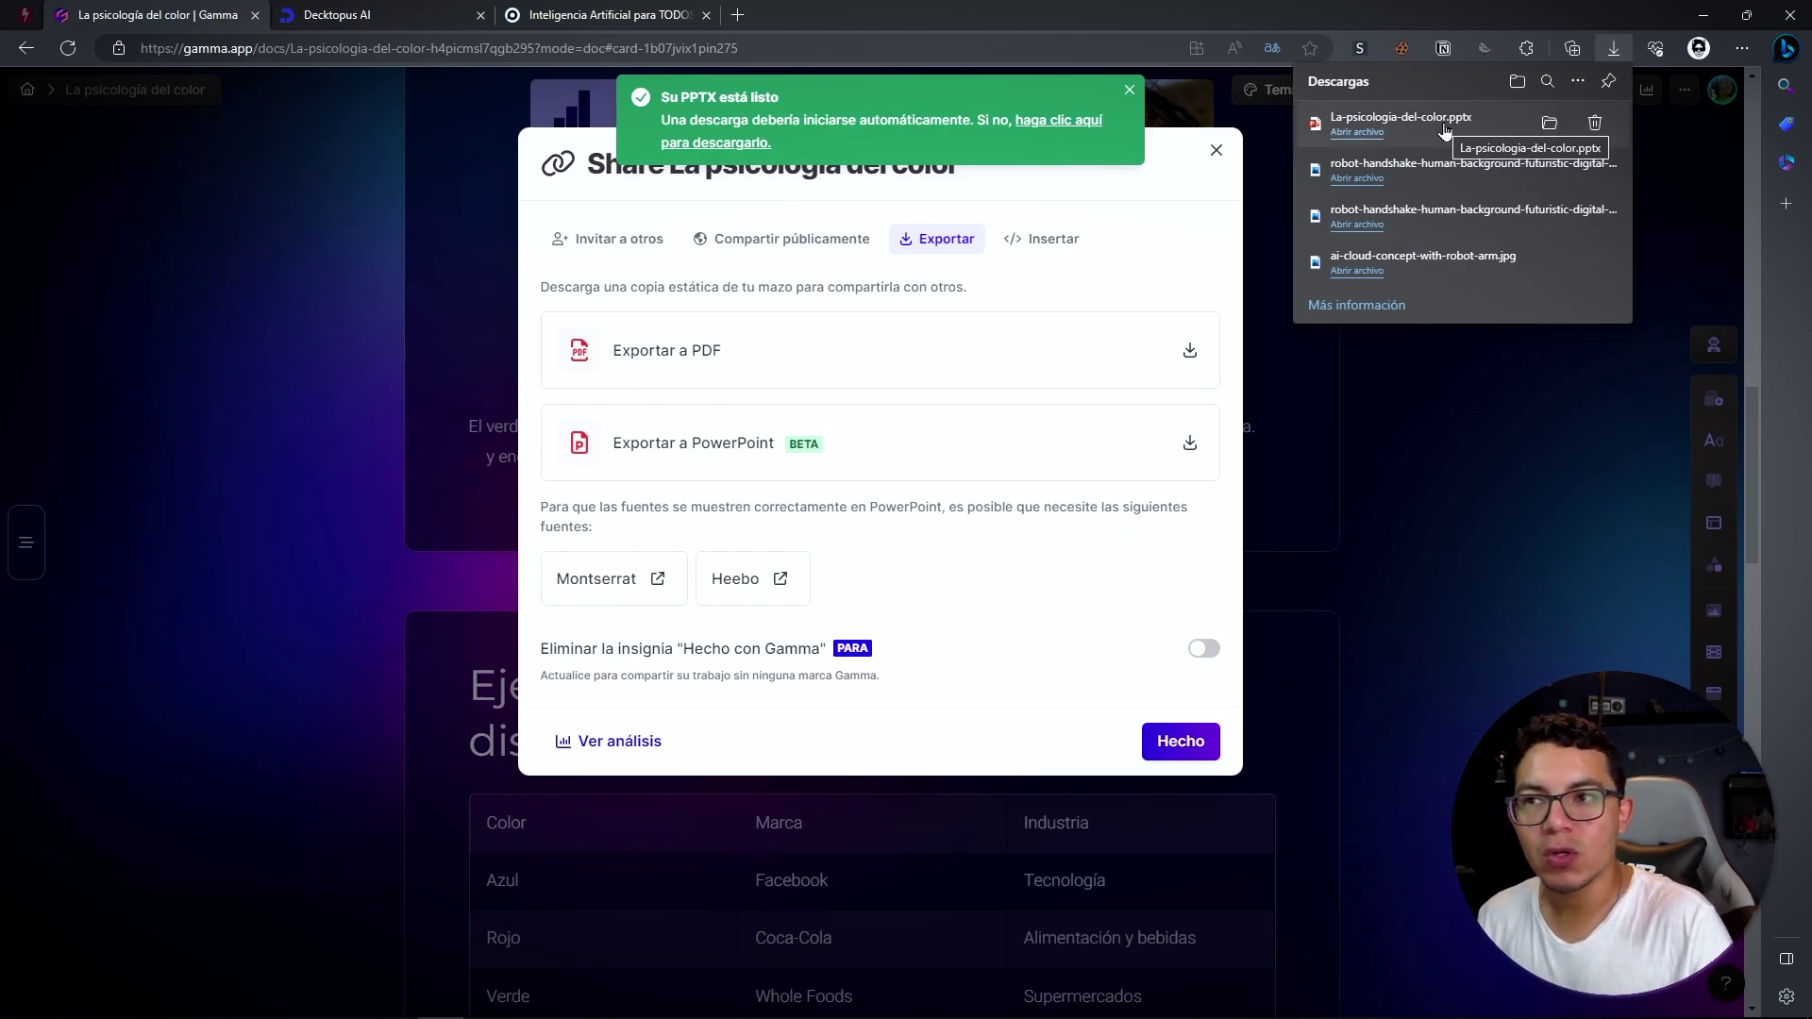
click(1445, 130)
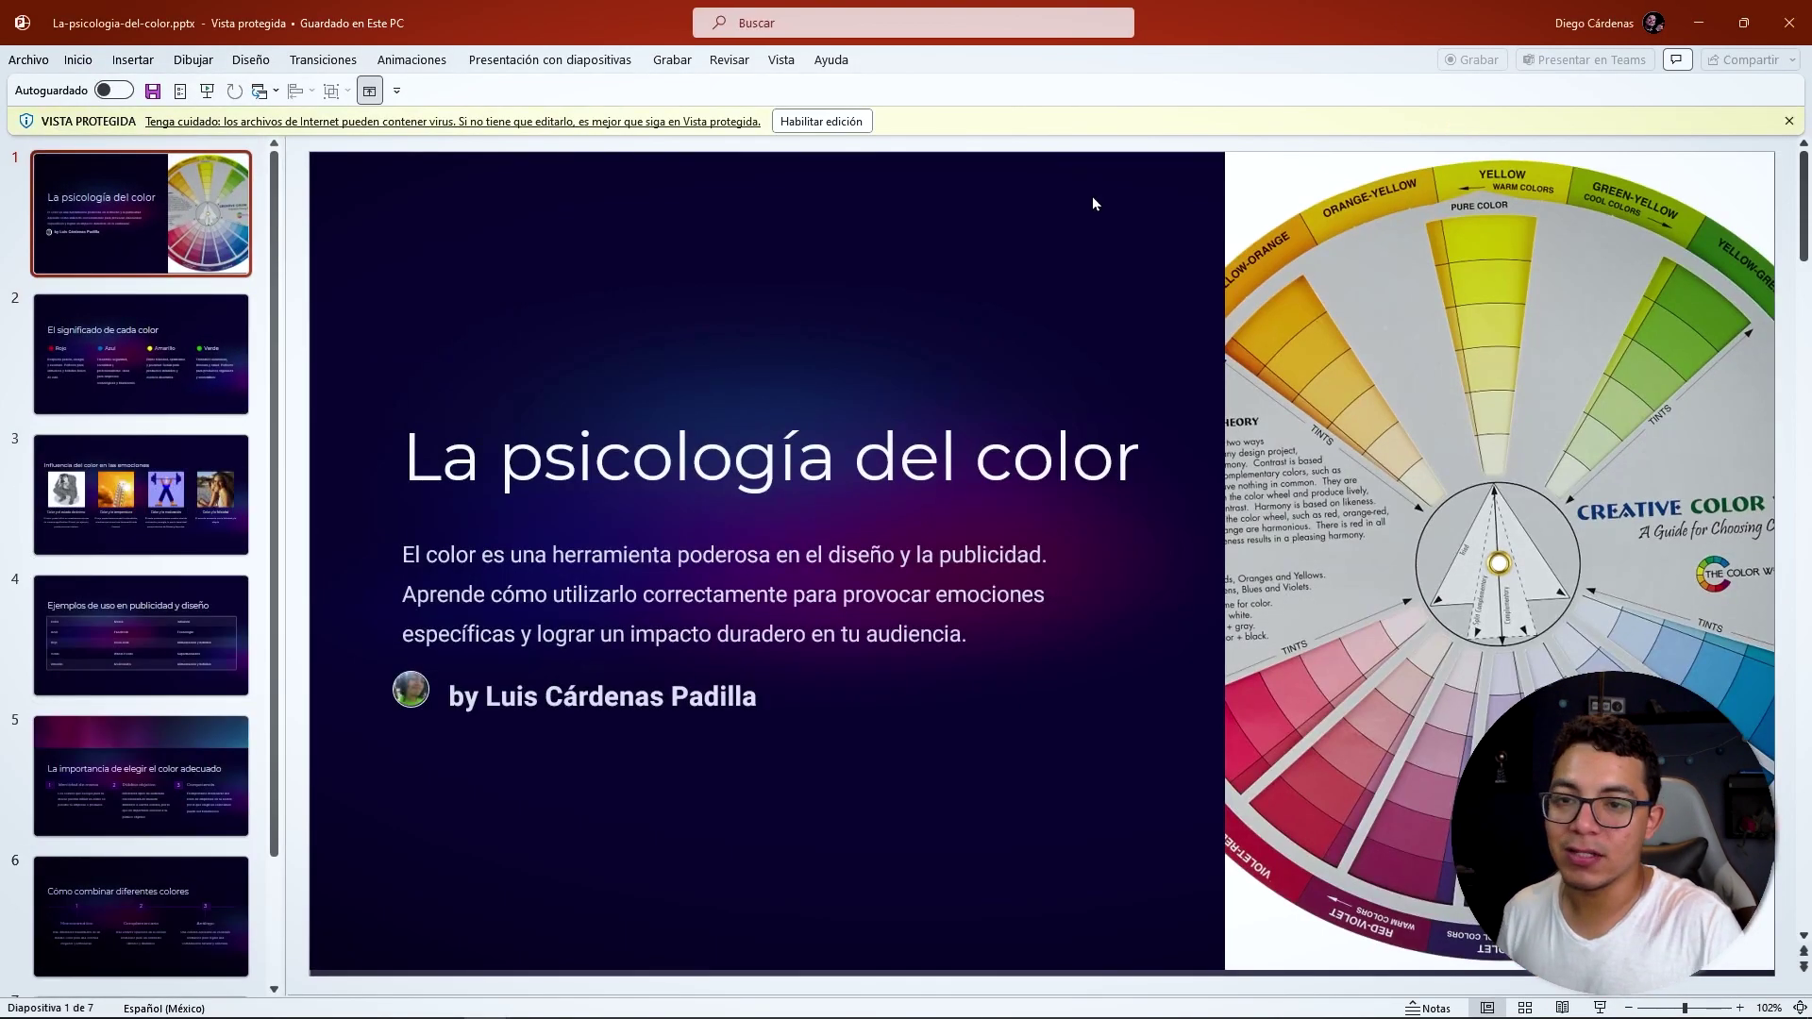
Step: Enable editing and check that slide 2's colour headings and descriptions are editable text boxes
click(819, 122)
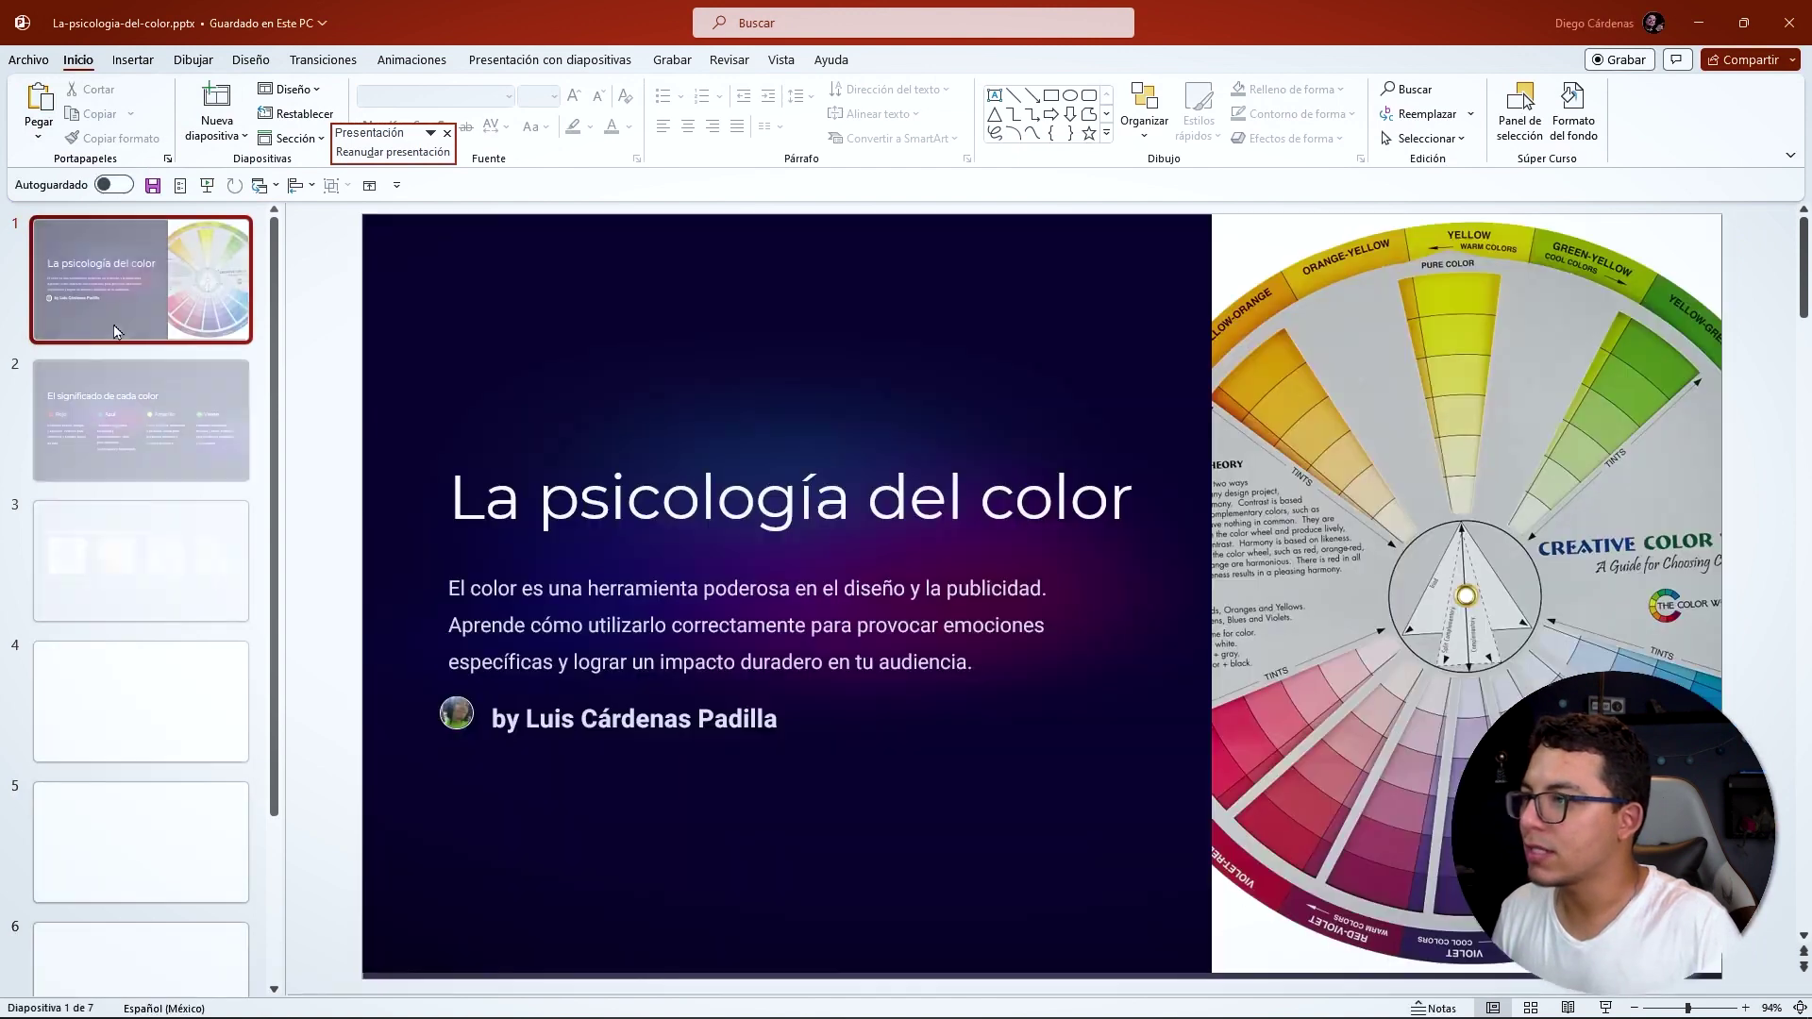
click(149, 431)
scroll(142, 463, down, 2)
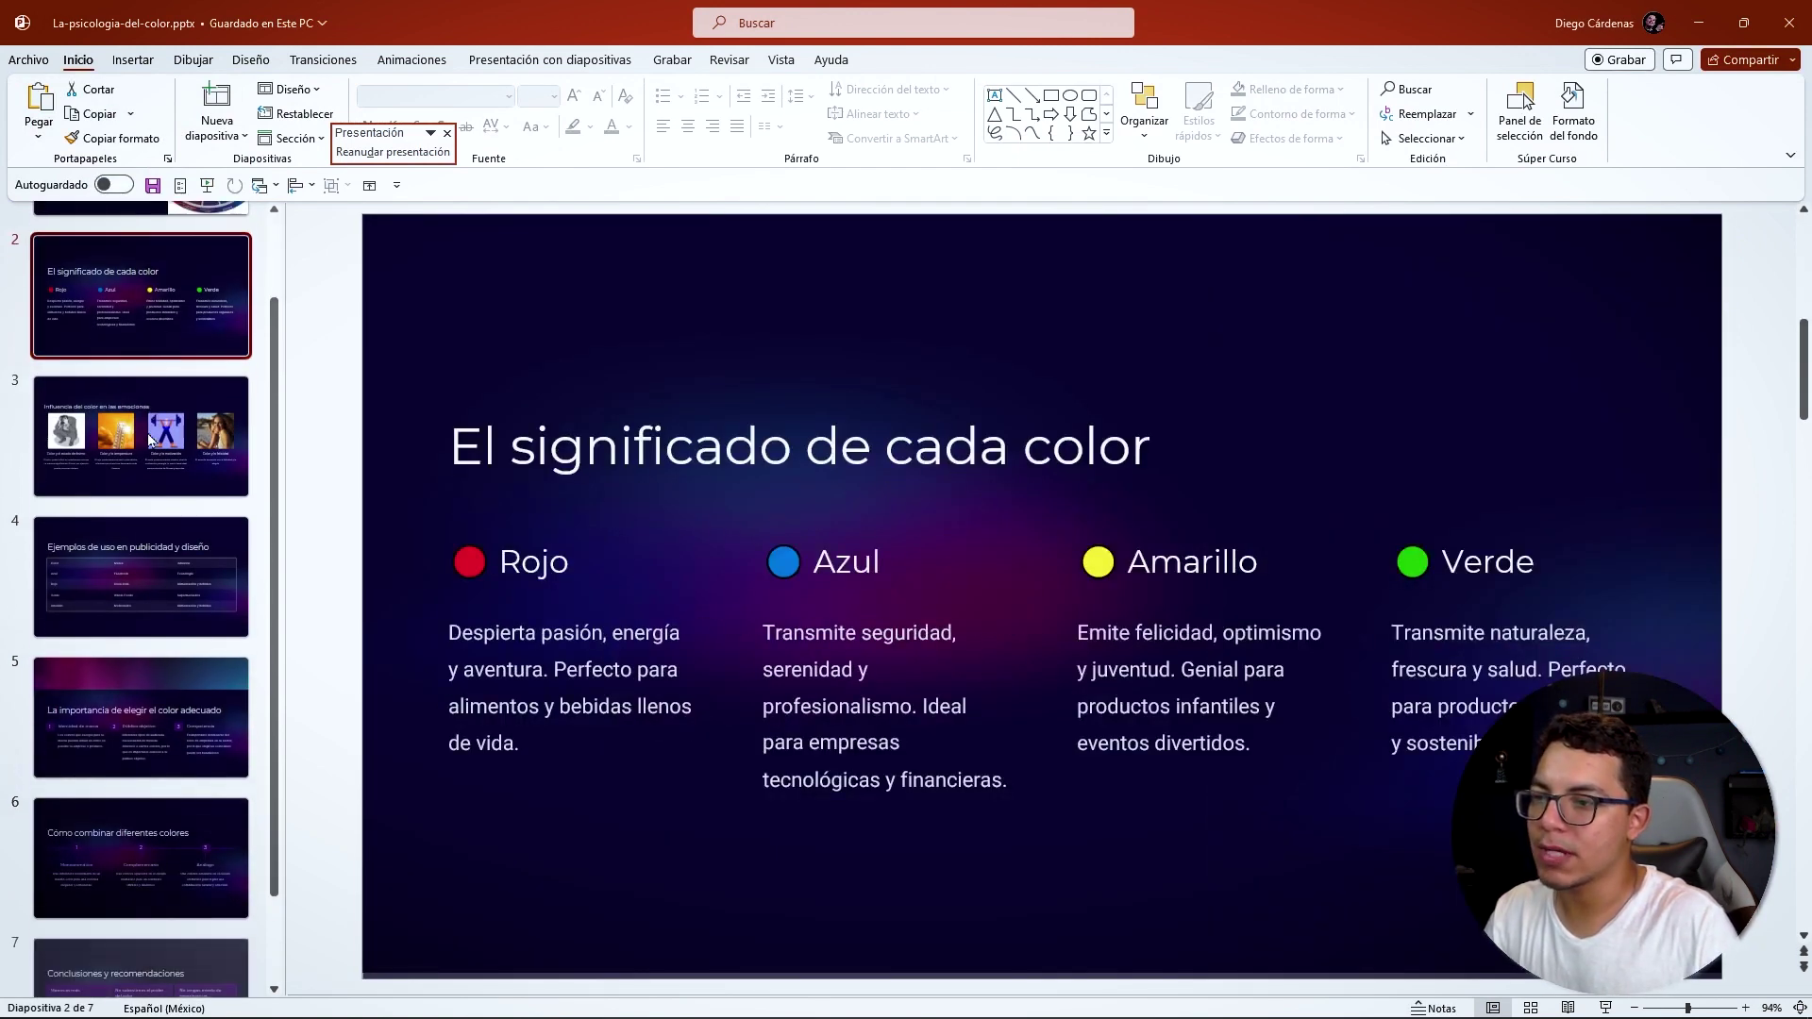
click(520, 563)
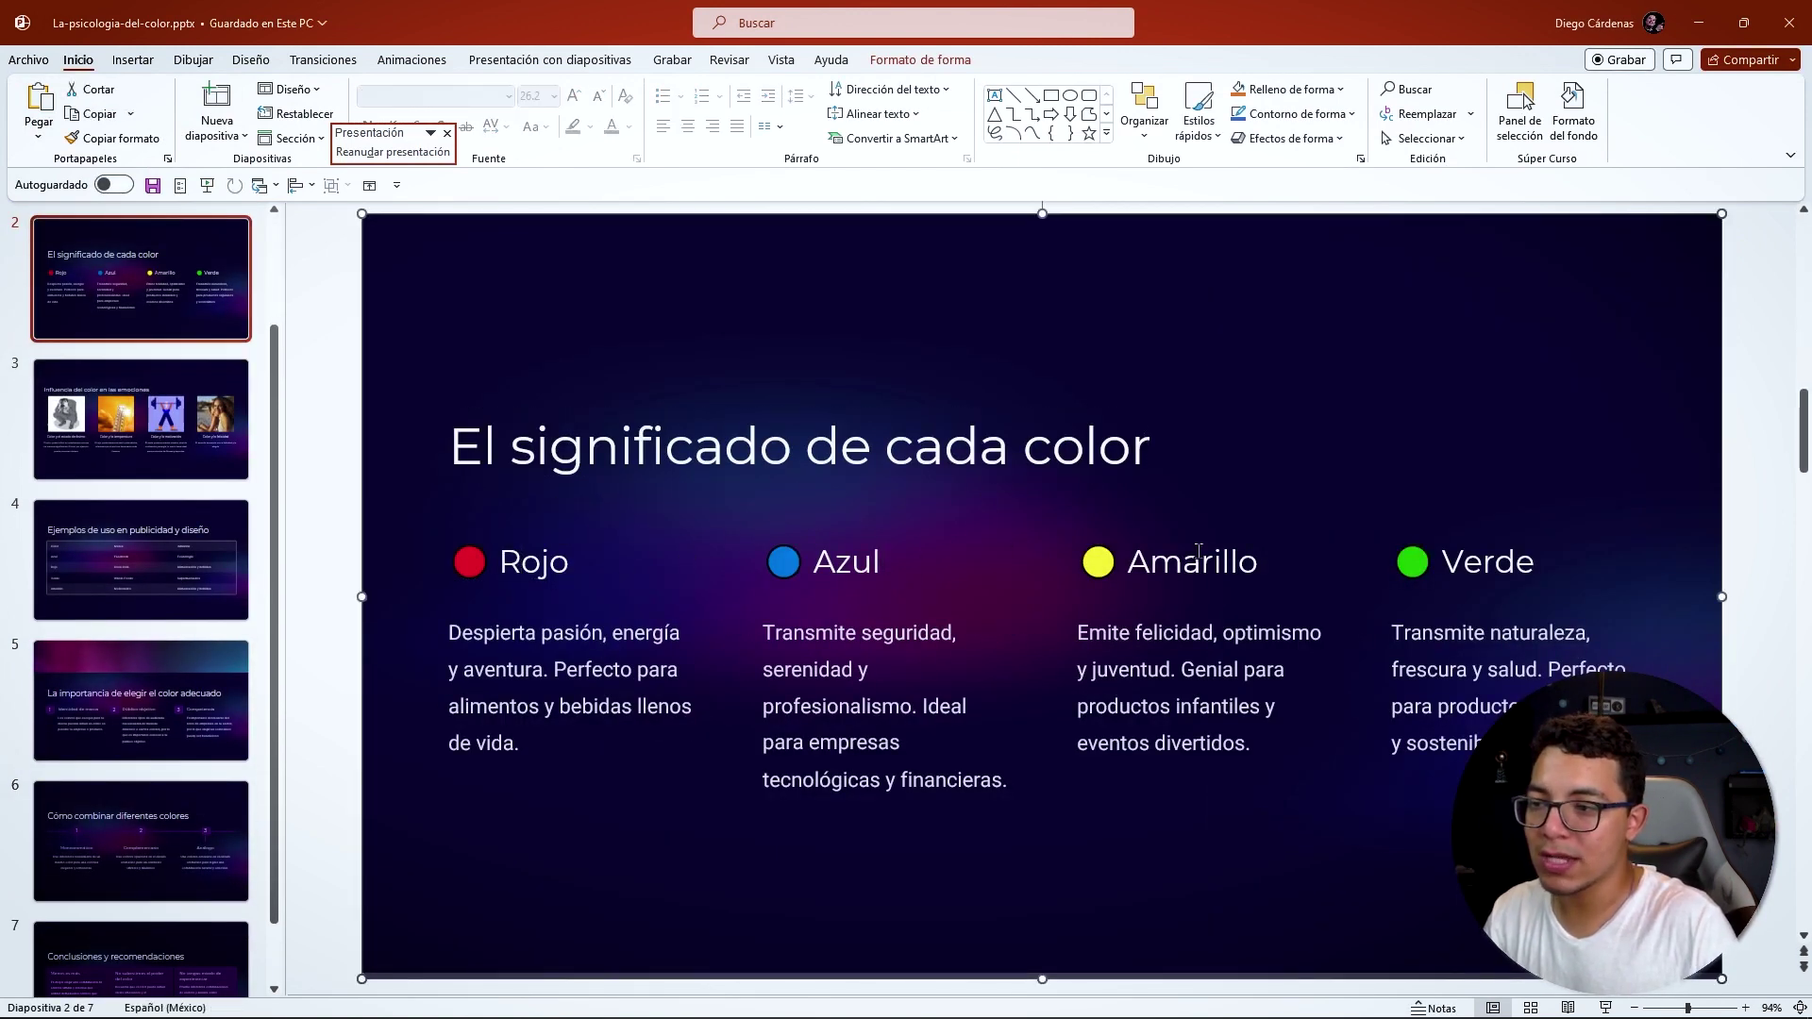
click(811, 562)
drag(804, 561, 770, 560)
click(881, 623)
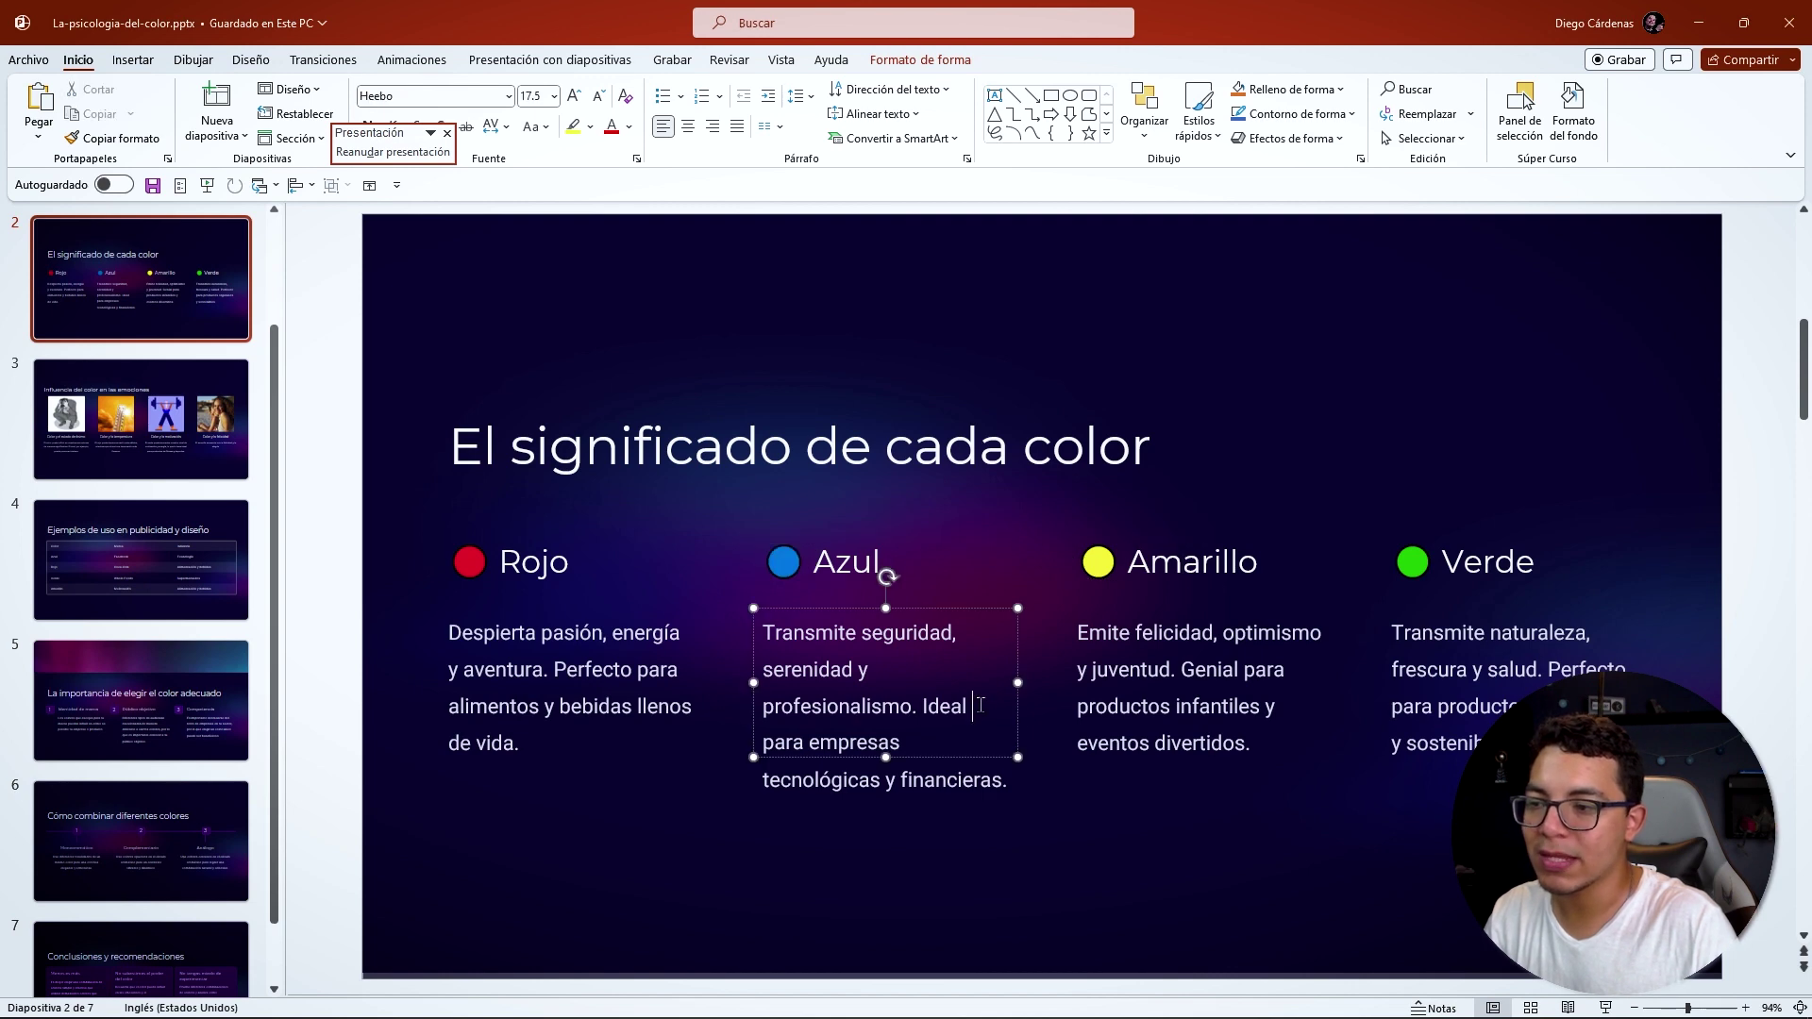
click(1198, 623)
Step: Inspect slide 3's temperature text and the cells of slide 4's usage examples table
click(125, 423)
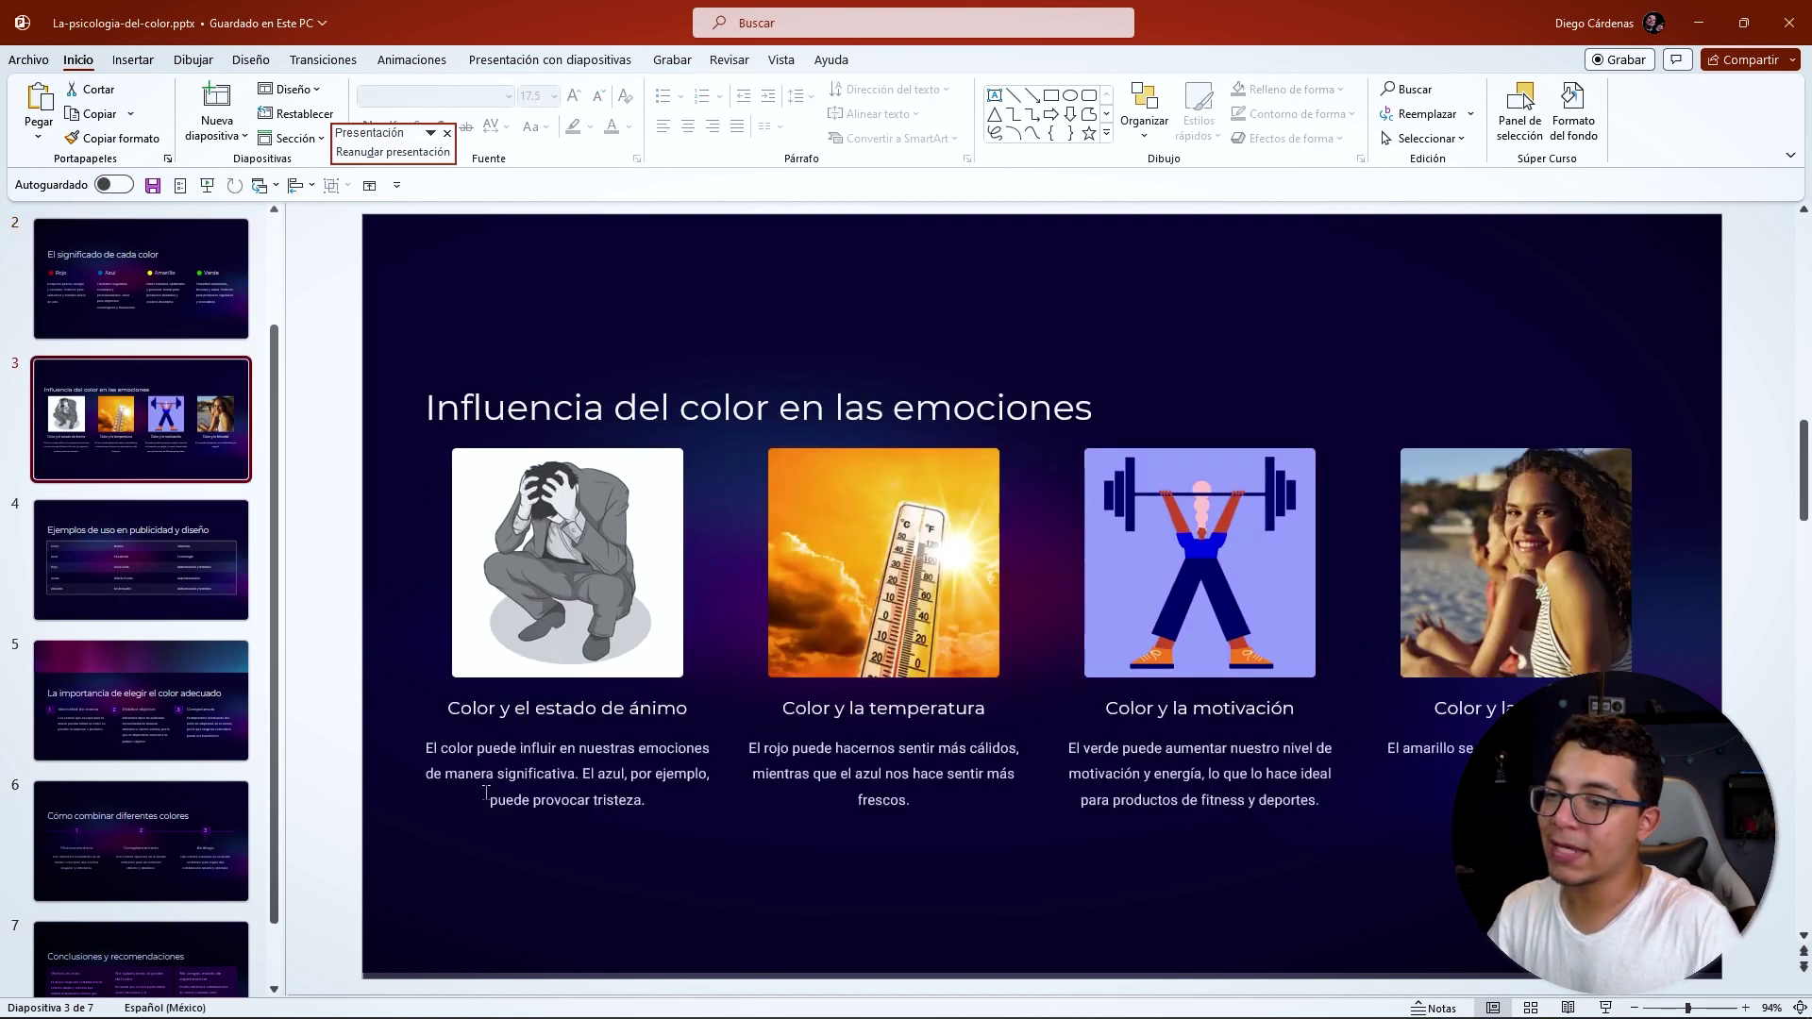
click(785, 773)
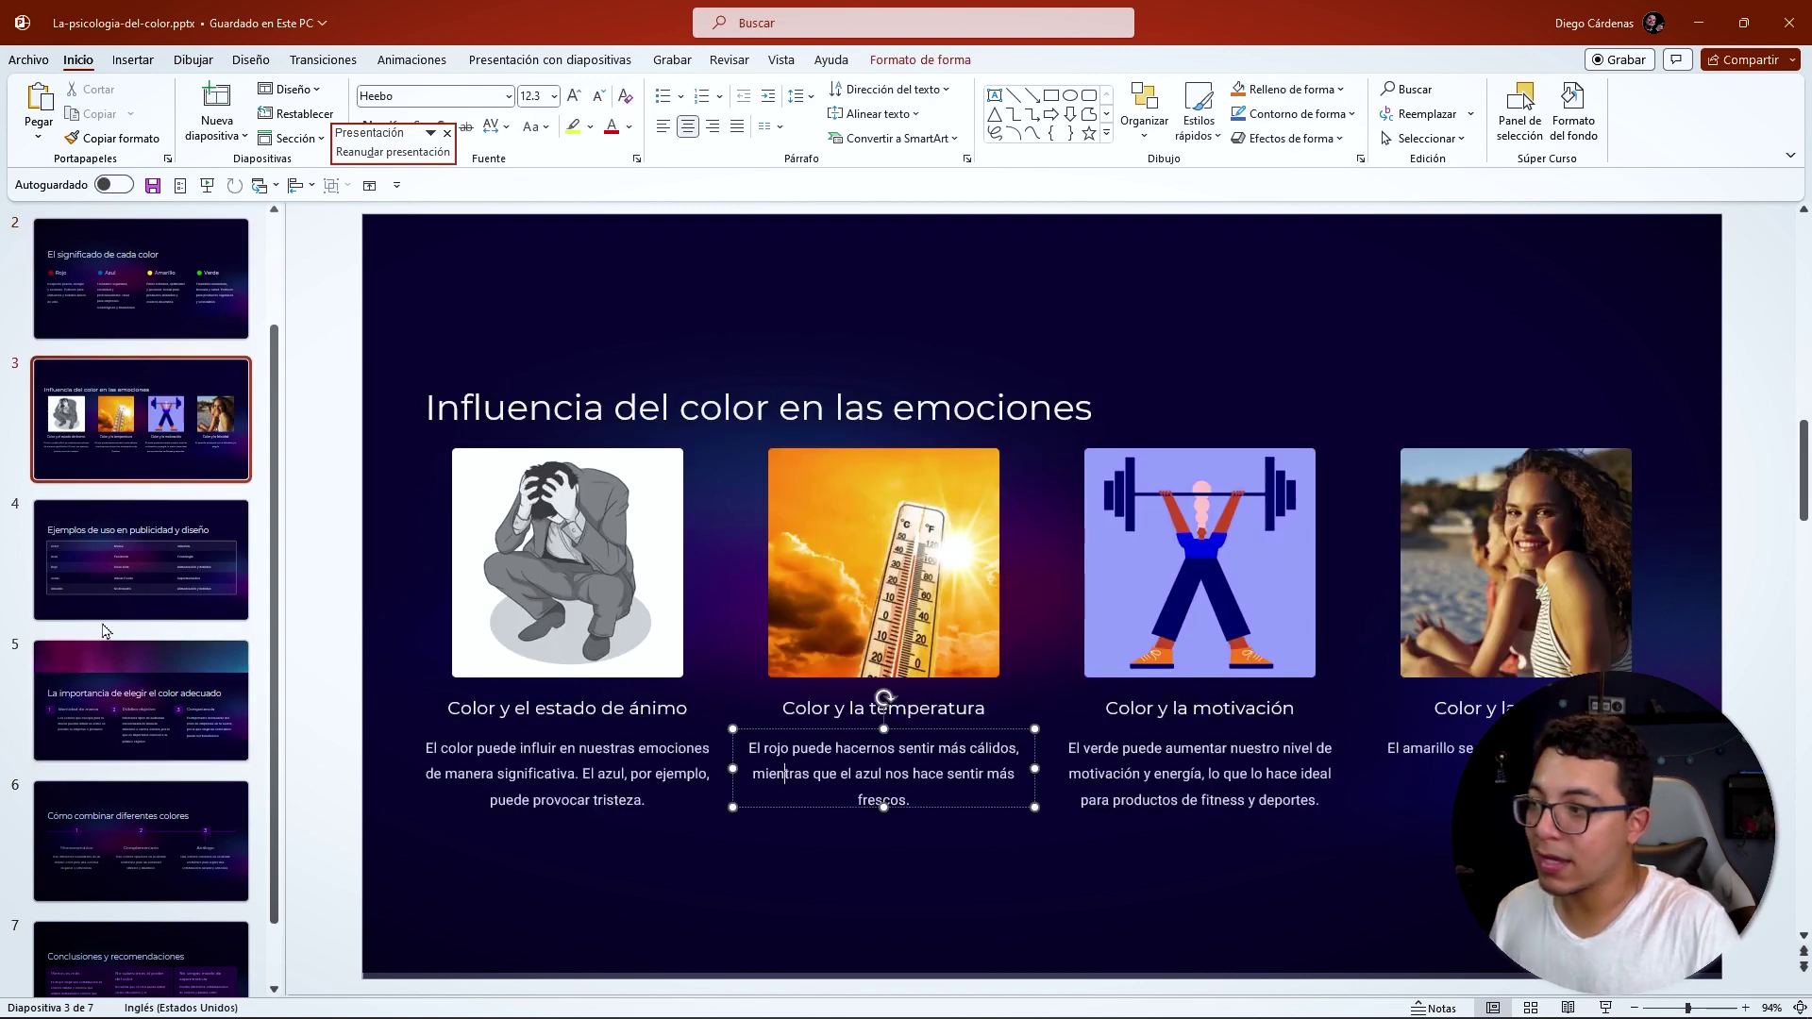
click(141, 567)
click(760, 507)
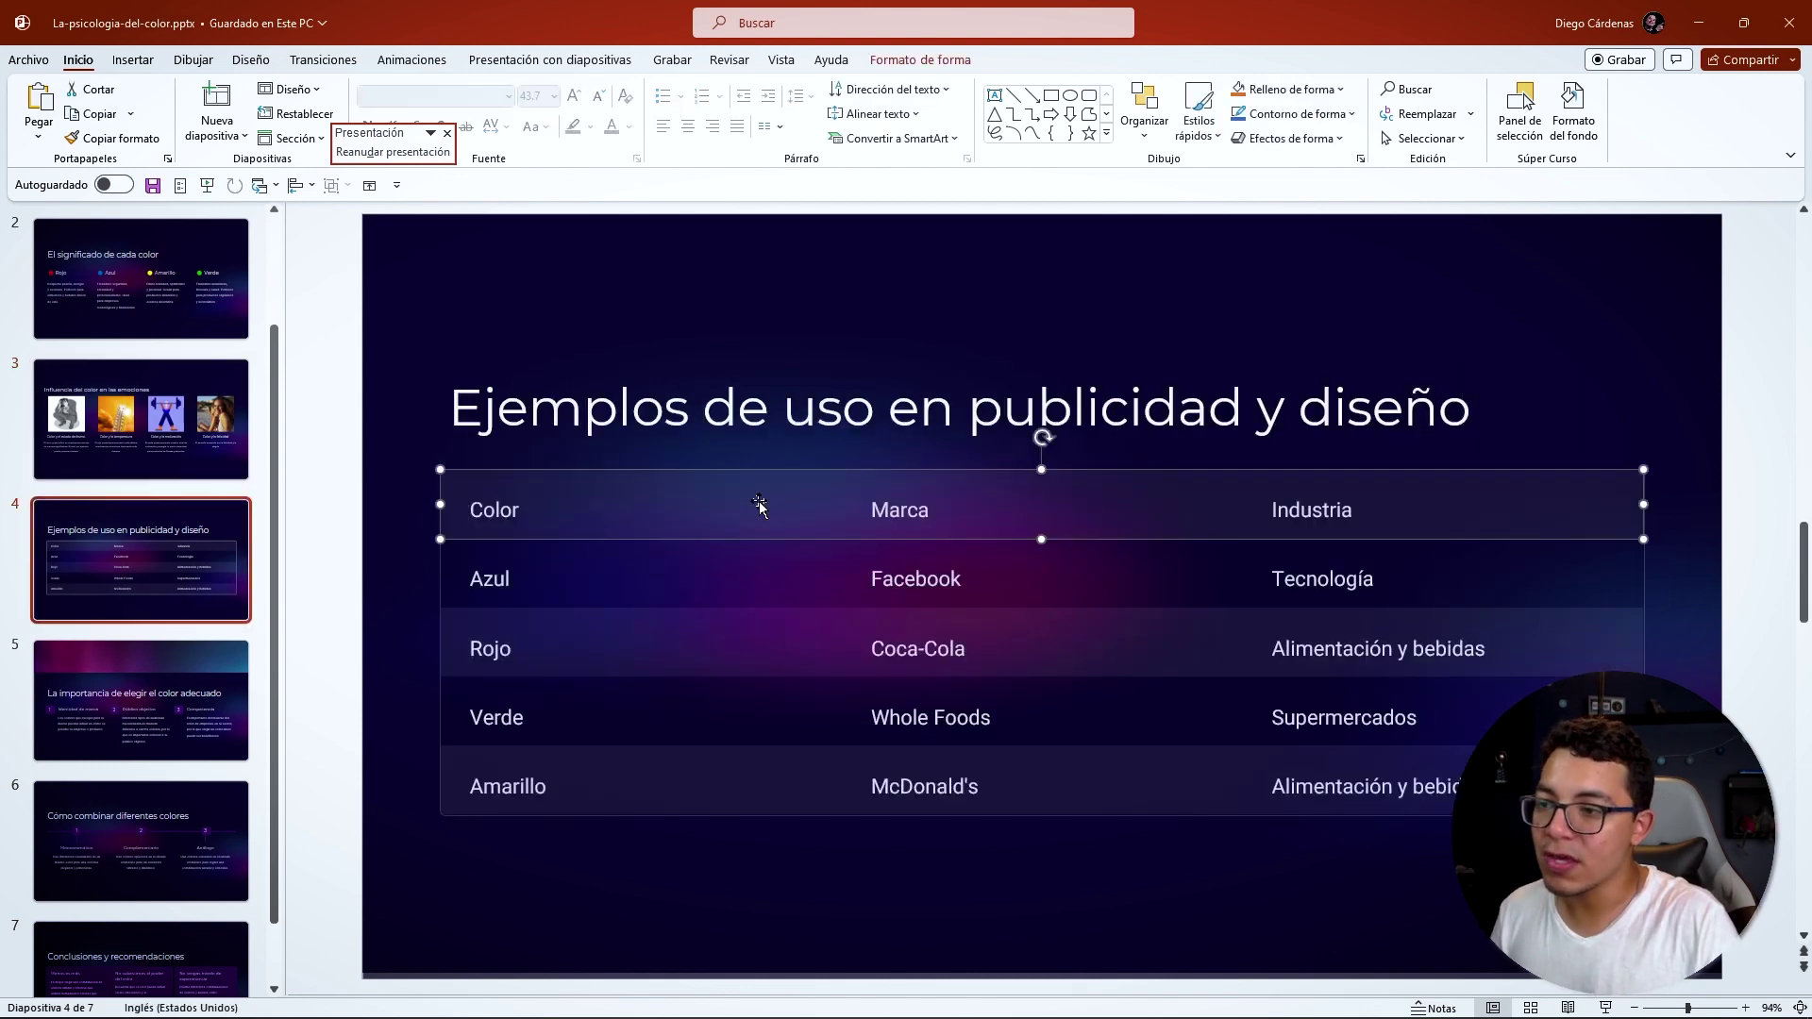
click(967, 597)
click(993, 663)
Step: Review slides 5–7, return to the title slide, then switch back to the browser
click(170, 713)
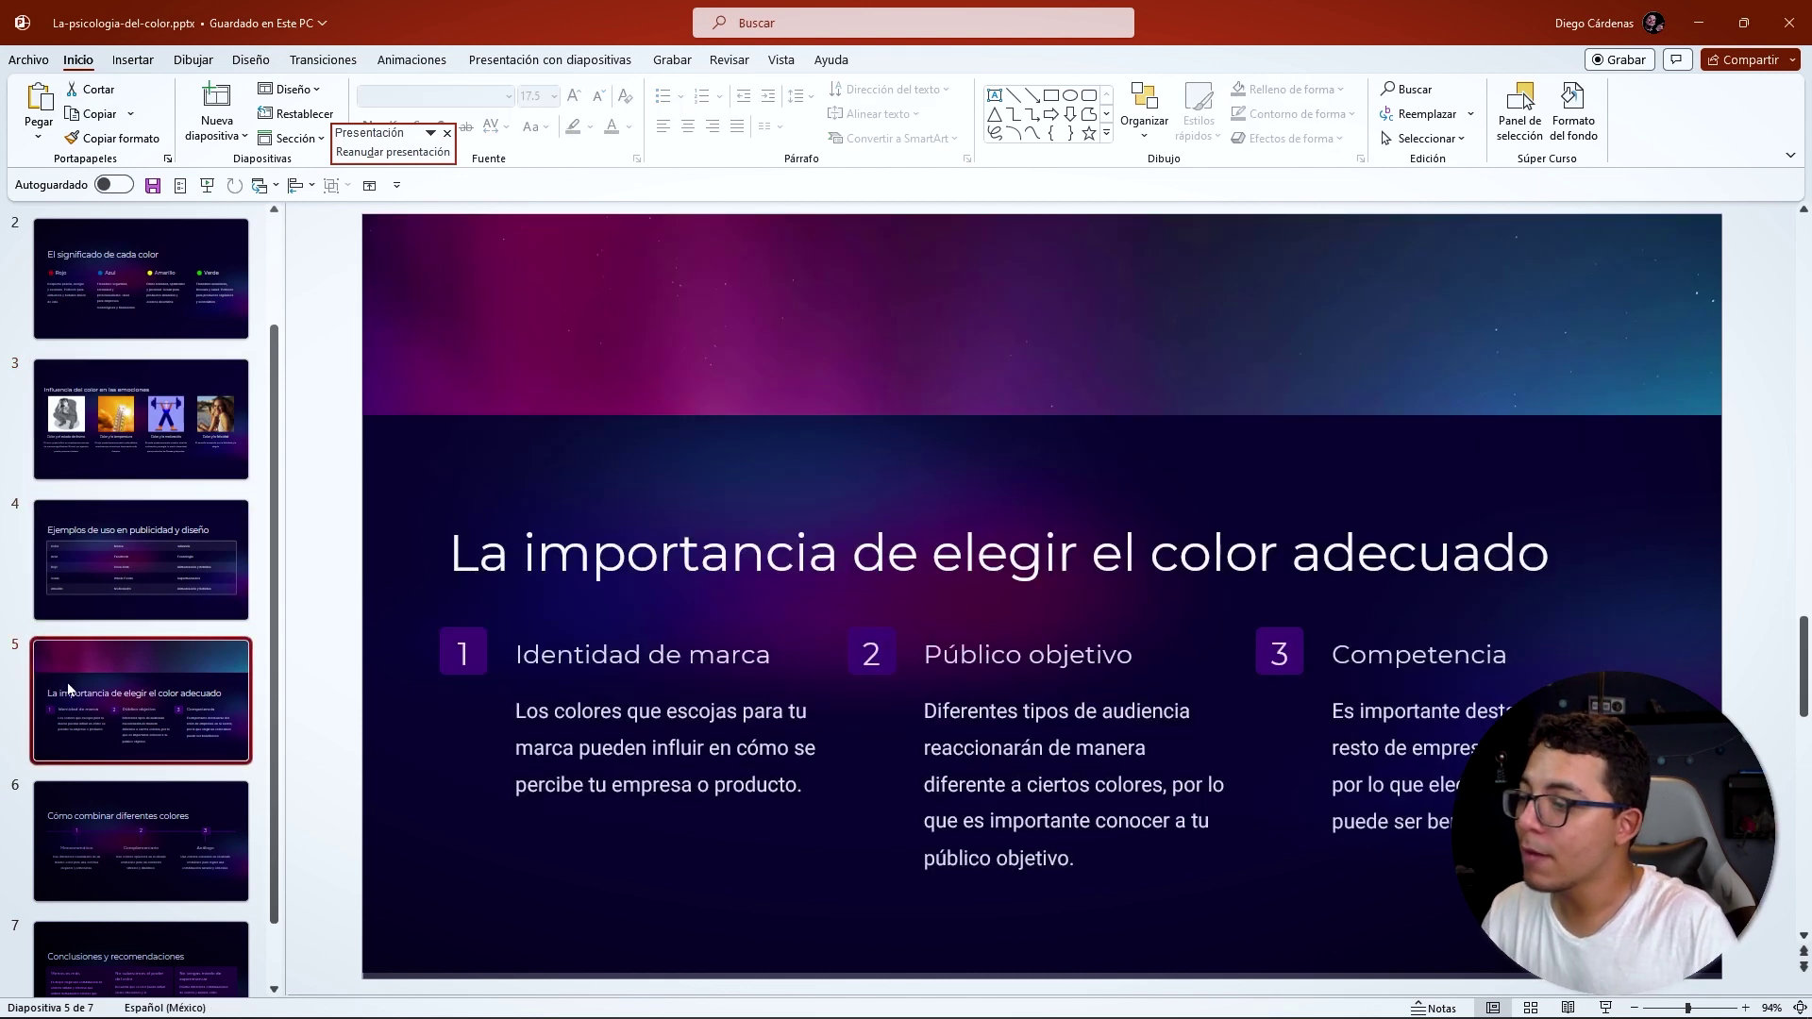
key(Tab)
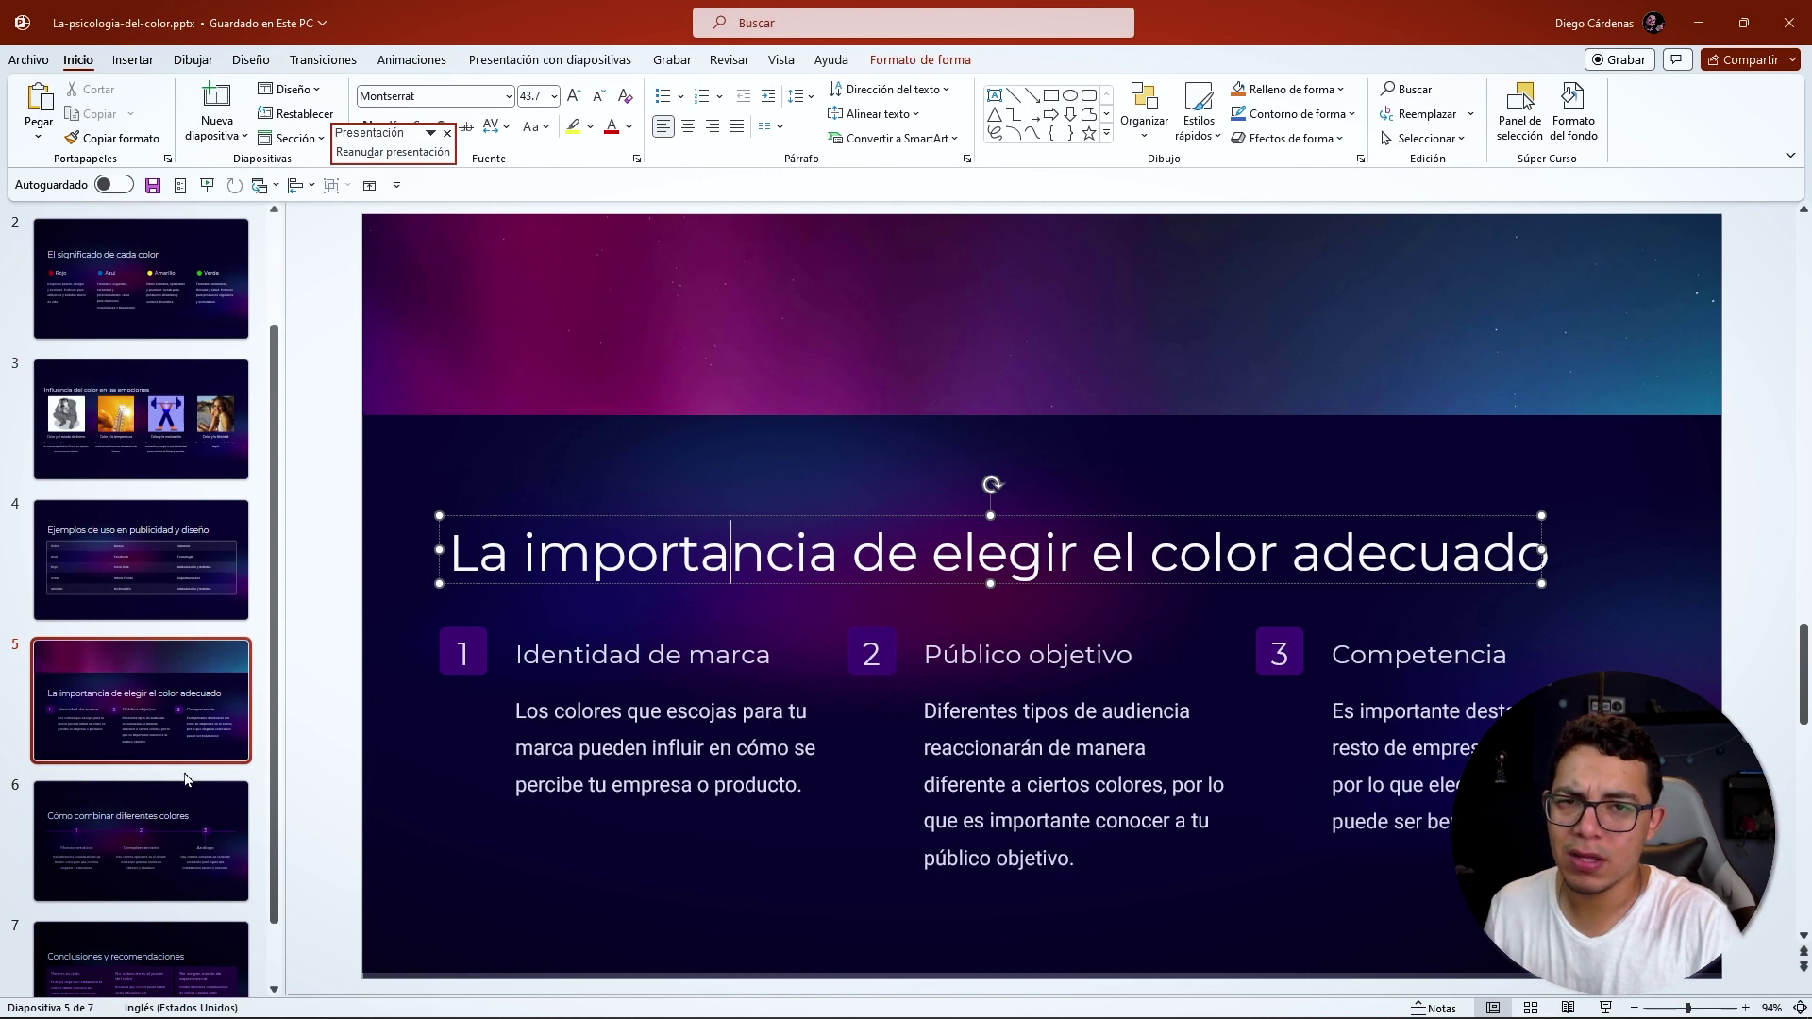
click(184, 783)
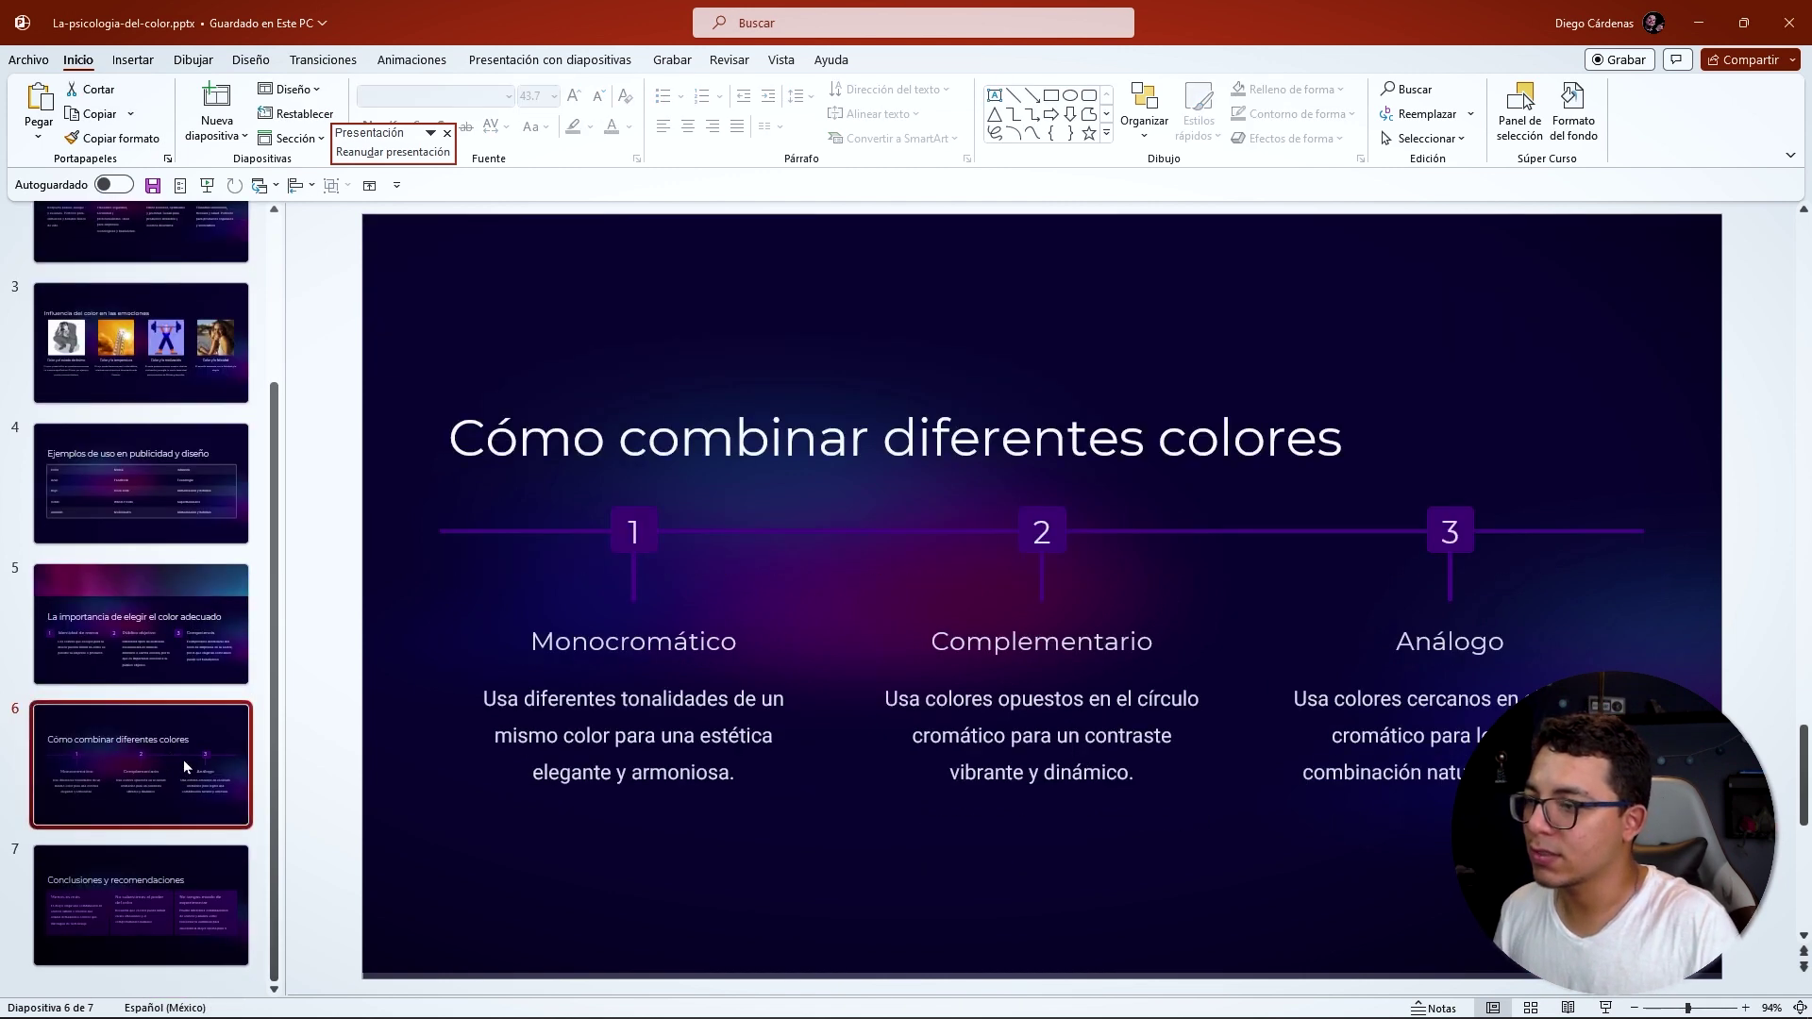
click(166, 881)
scroll(110, 880, up, 3)
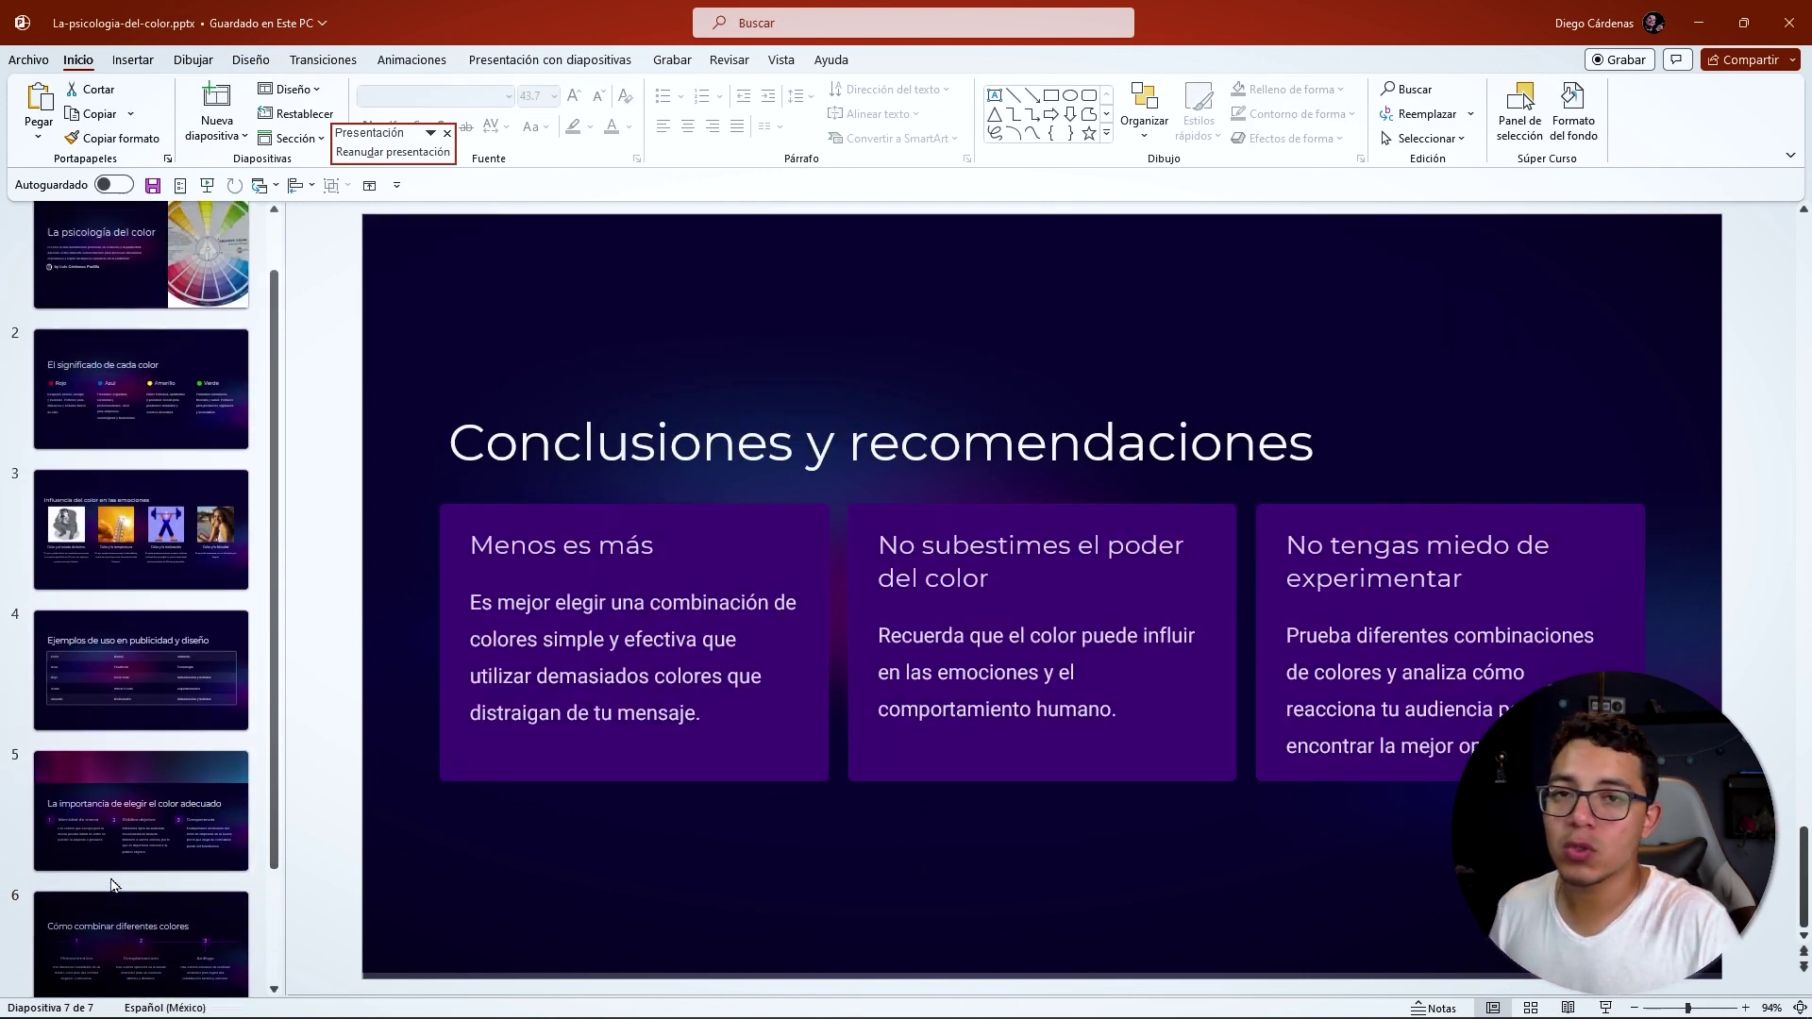
click(180, 288)
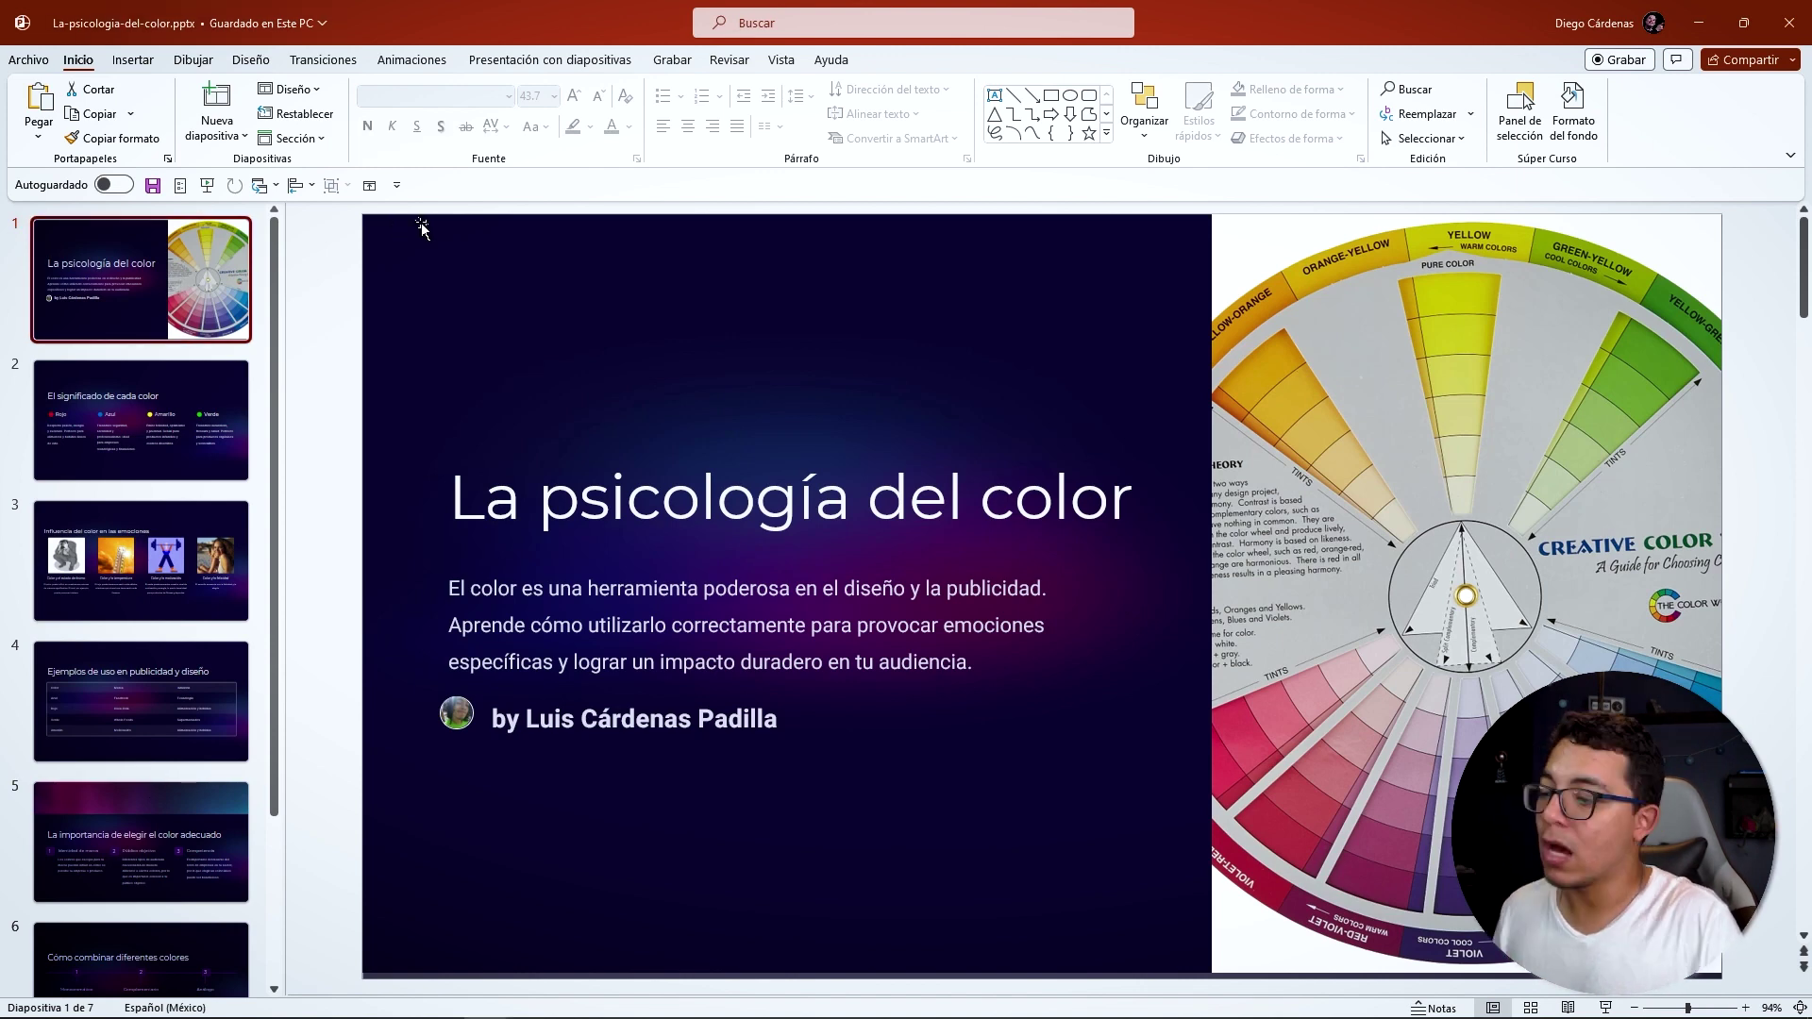
key(alt+Tab)
key(alt+Tab)
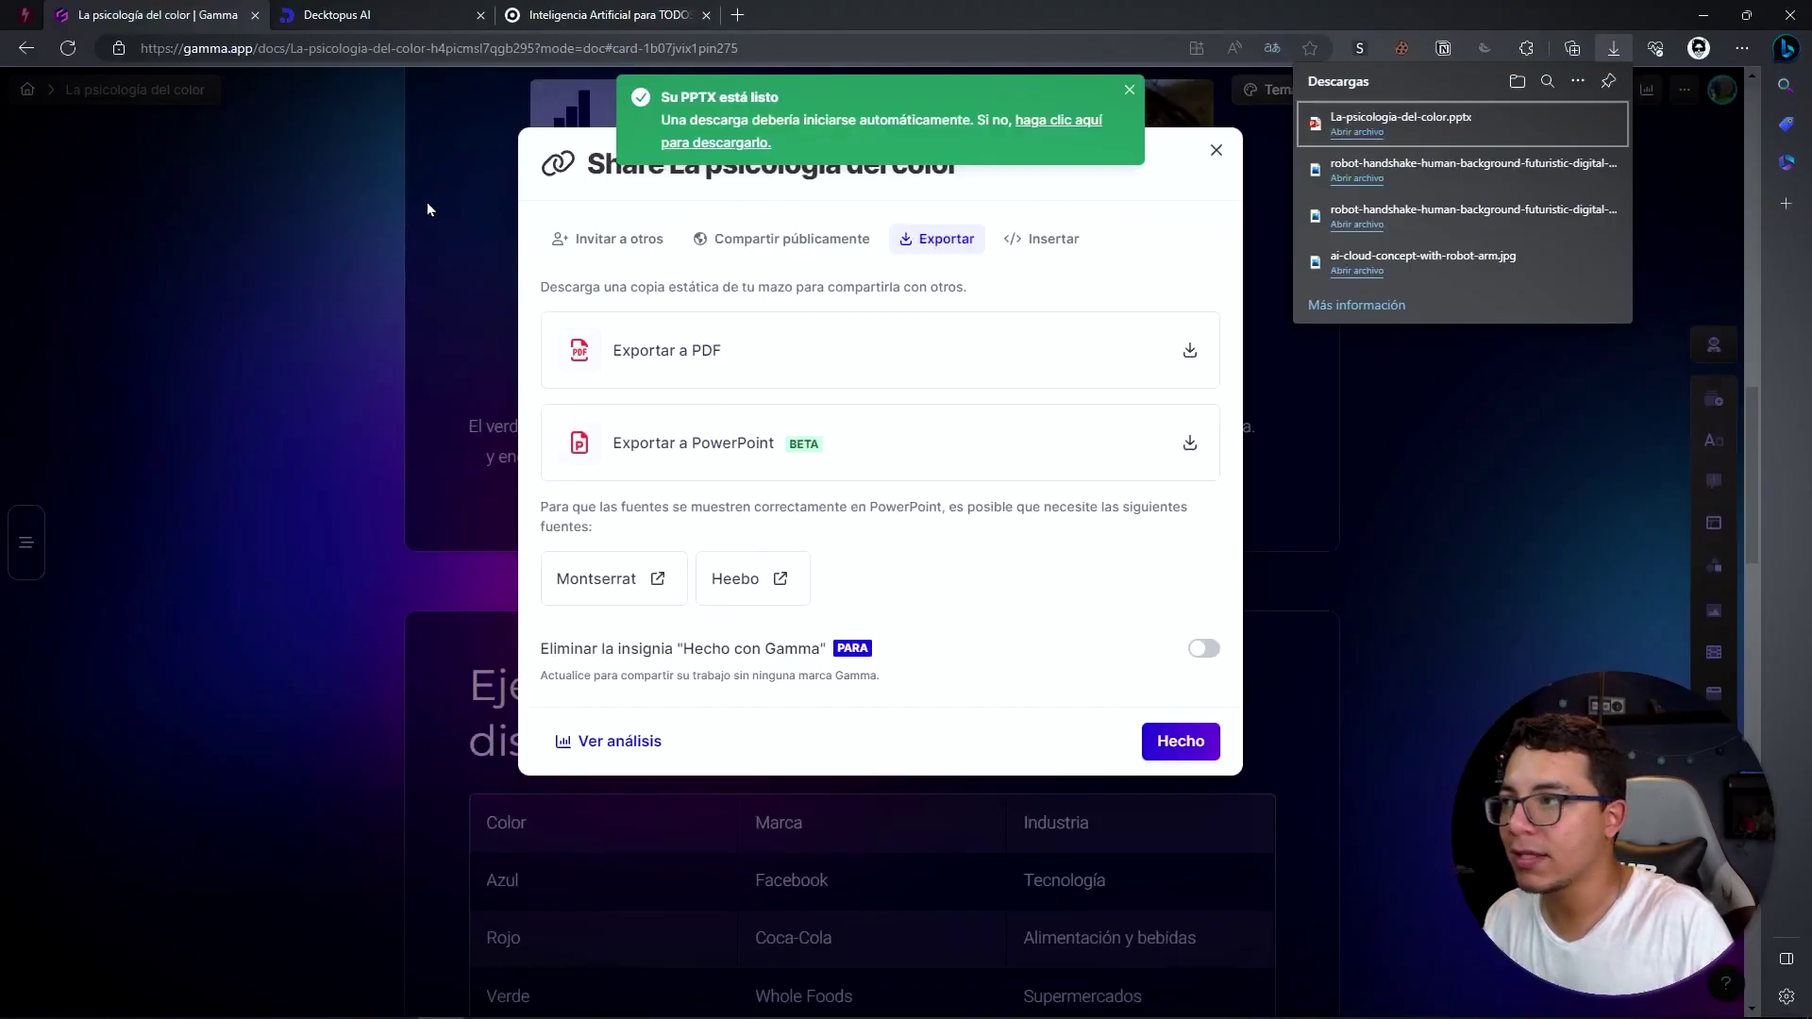
Step: Open the Decktopus pricing page in a new tab and translate it to Spanish
click(325, 13)
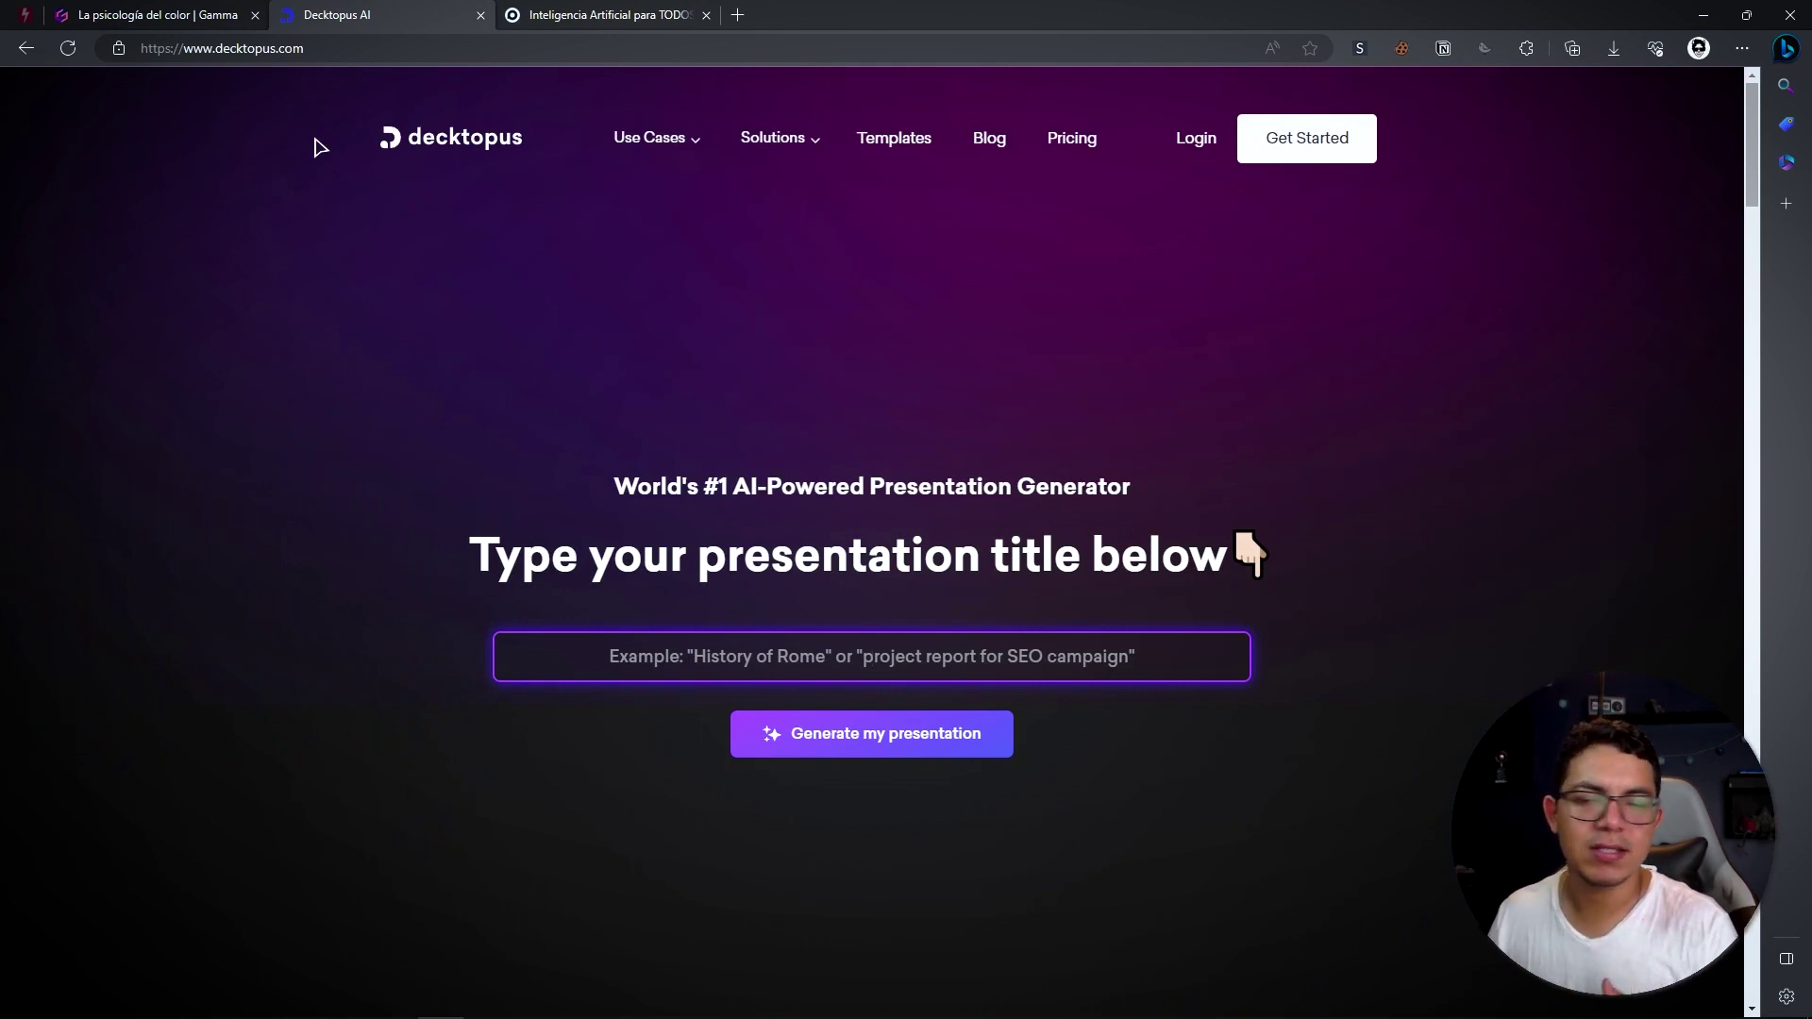
right_click(1072, 138)
click(1085, 151)
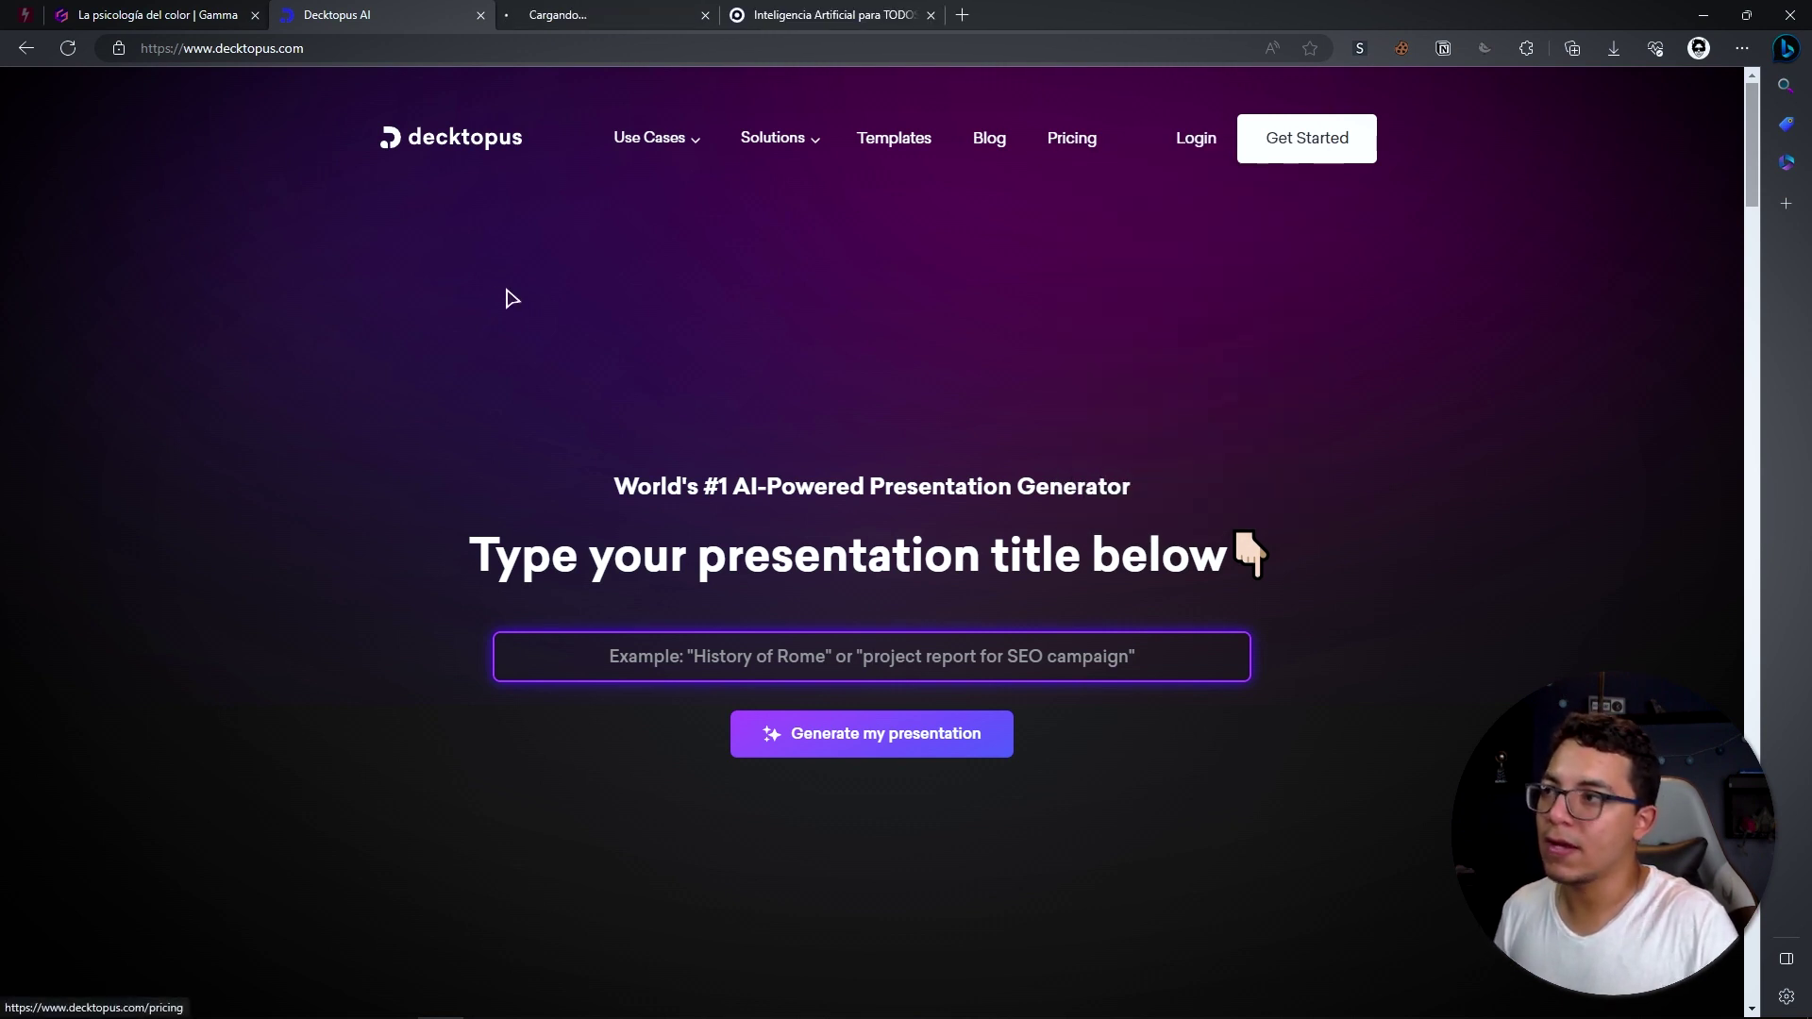
click(597, 11)
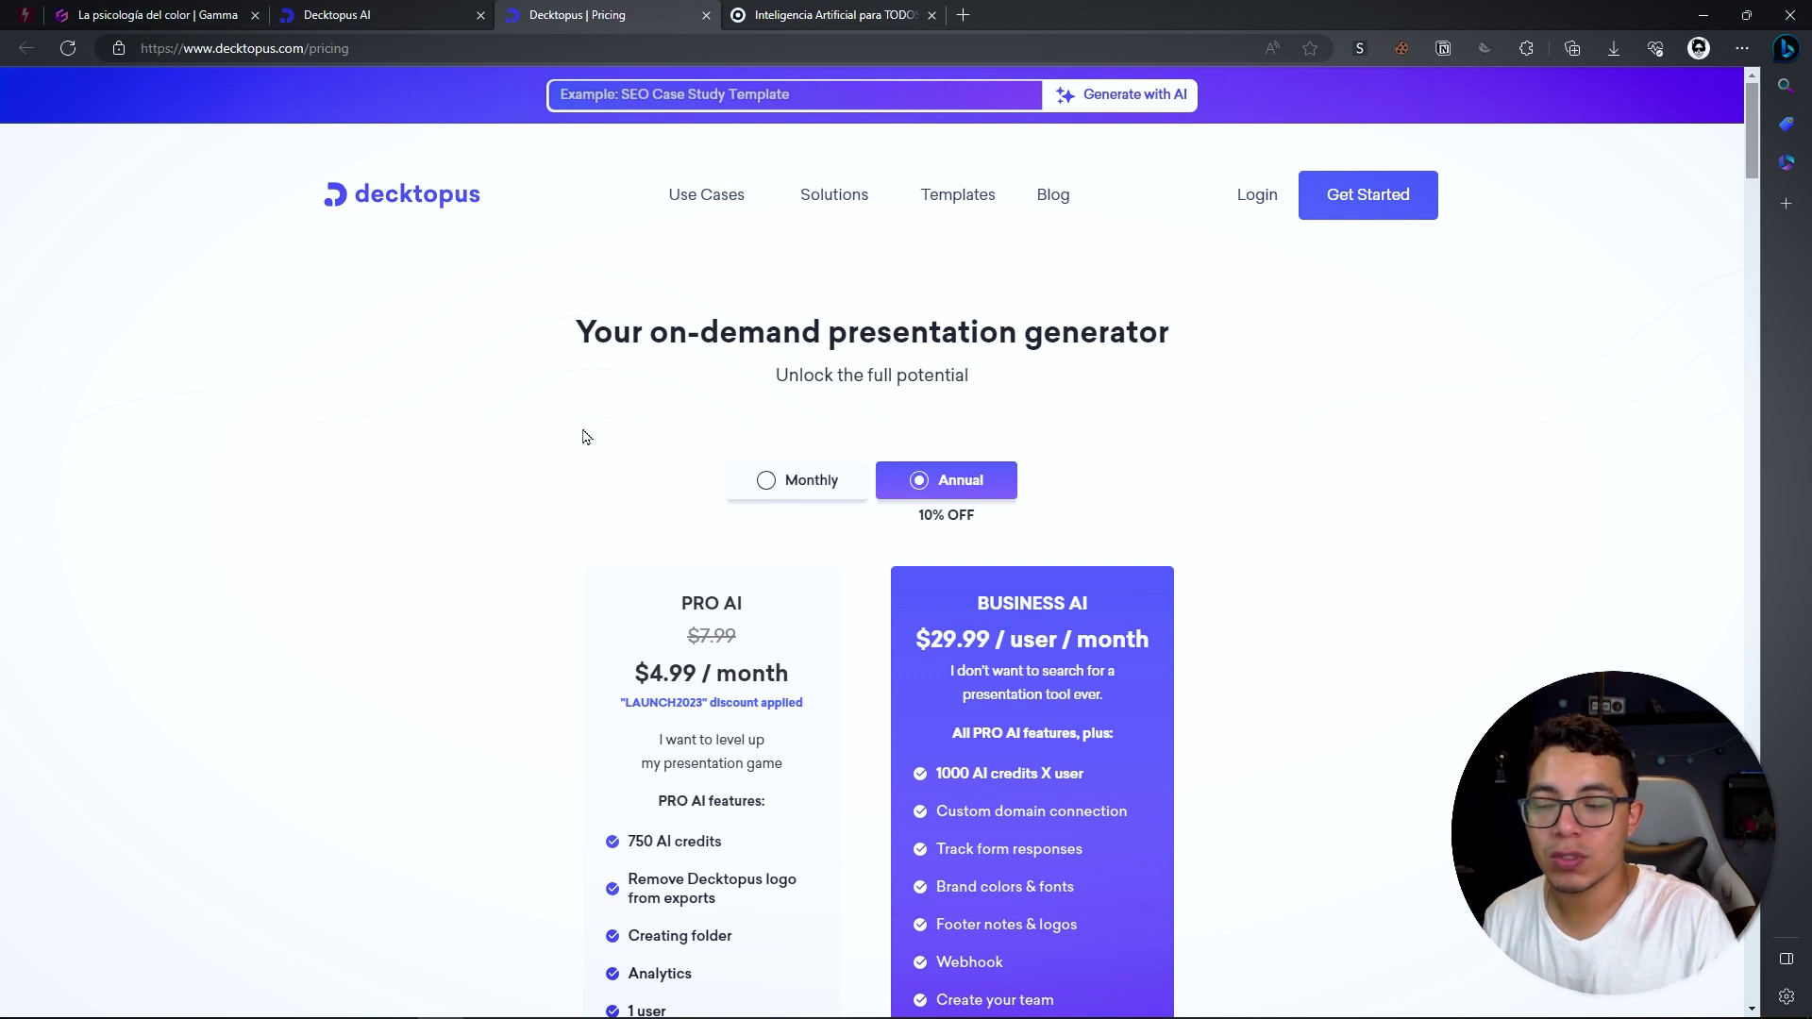
scroll(583, 436, down, 2)
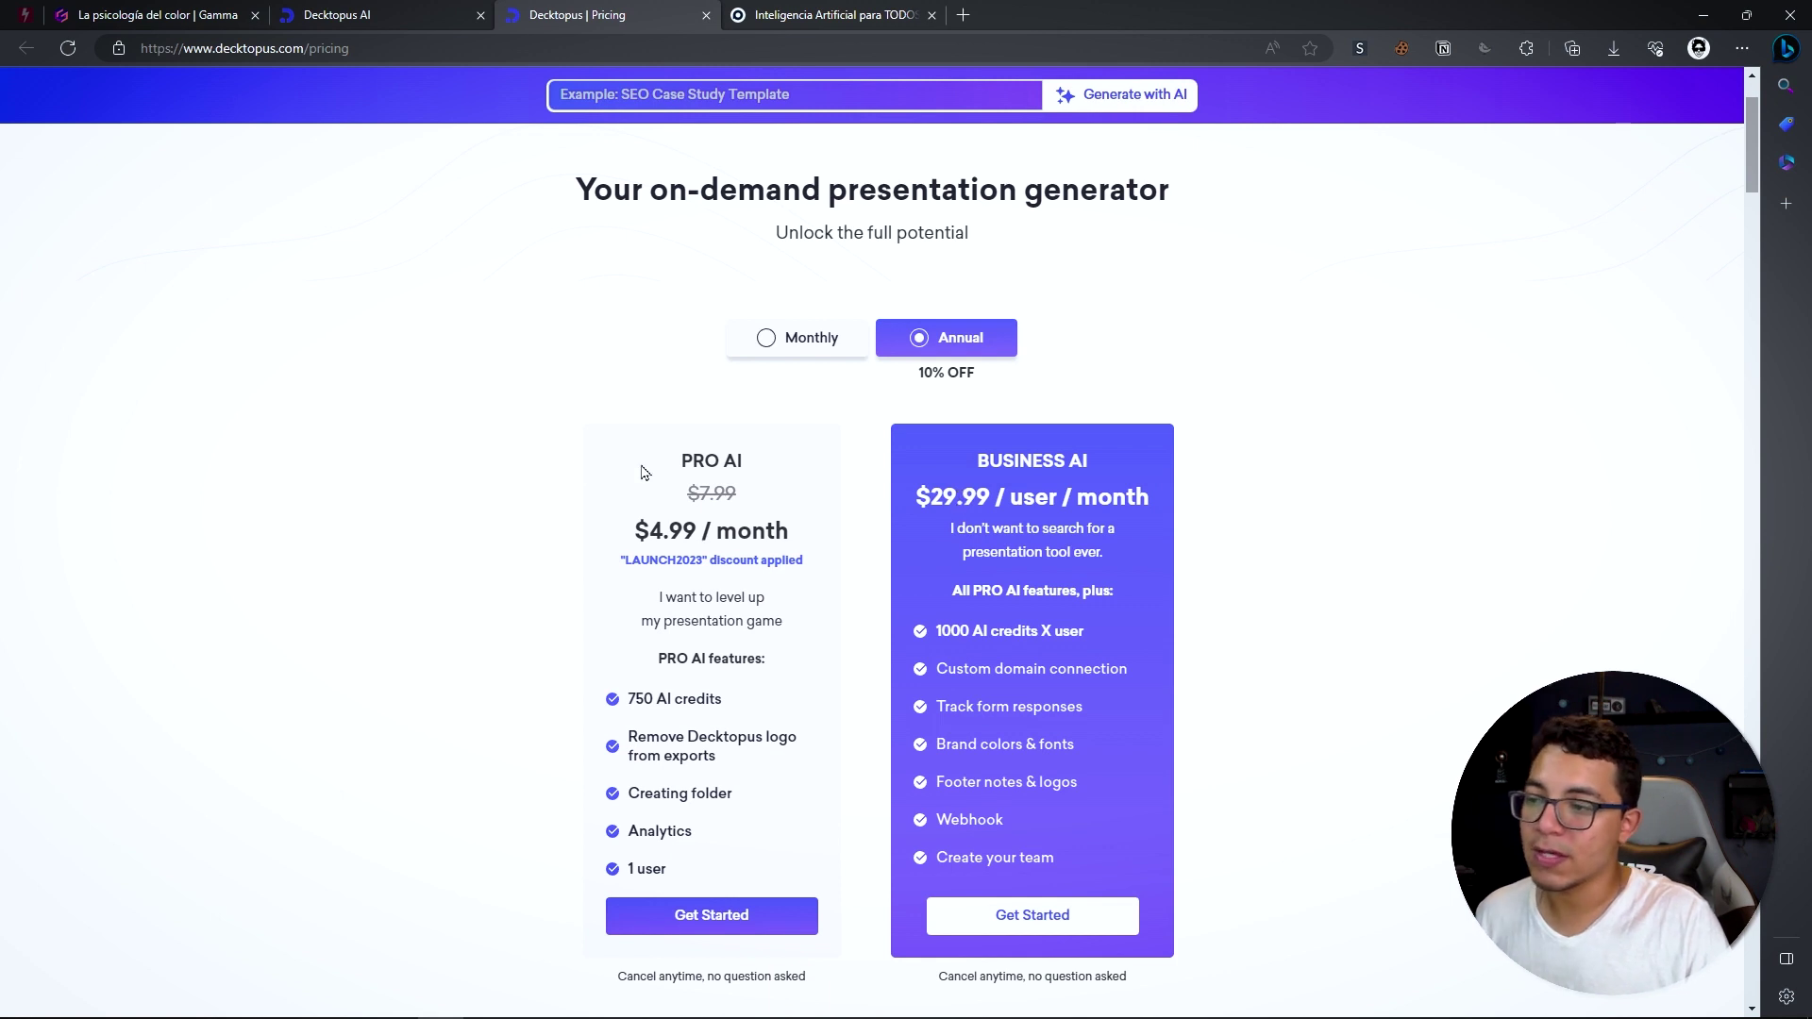
right_click(385, 522)
click(466, 706)
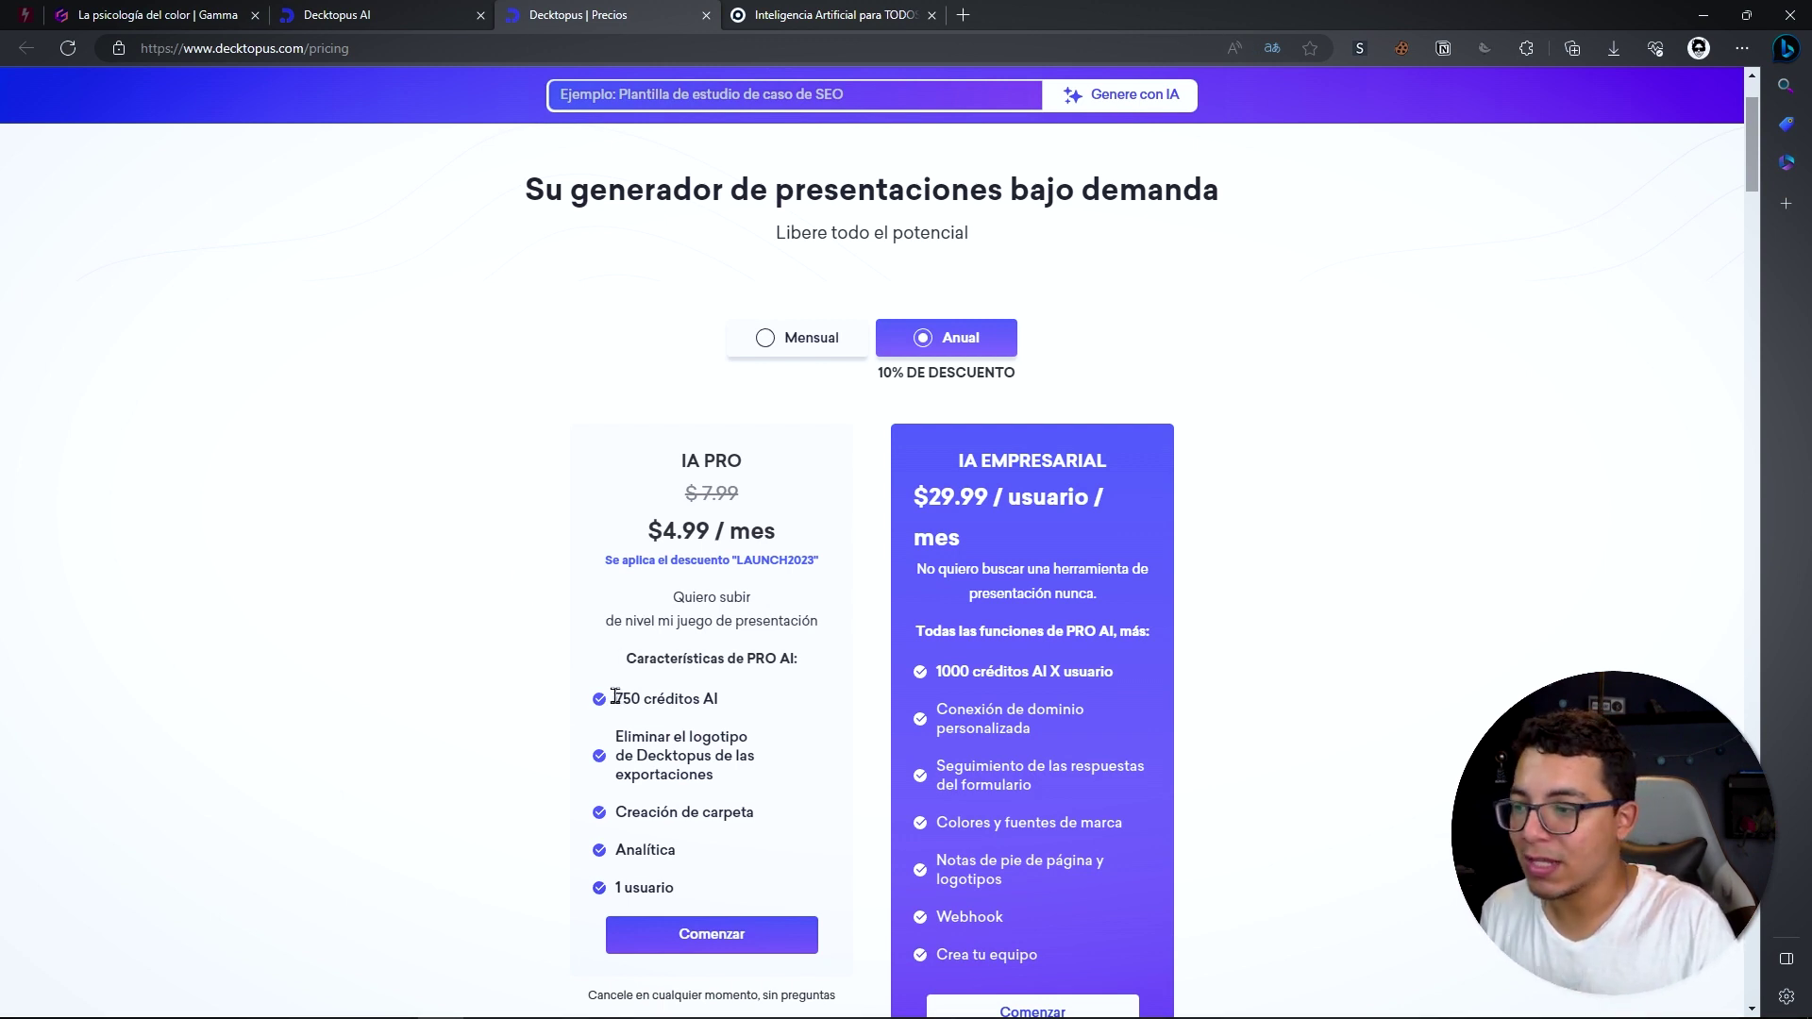
Step: Compare 750 IA PRO credits with 1000-per-user IA EMPRESARIAL credits, closing Gamma's export dialog
drag(613, 700, 648, 697)
click(196, 13)
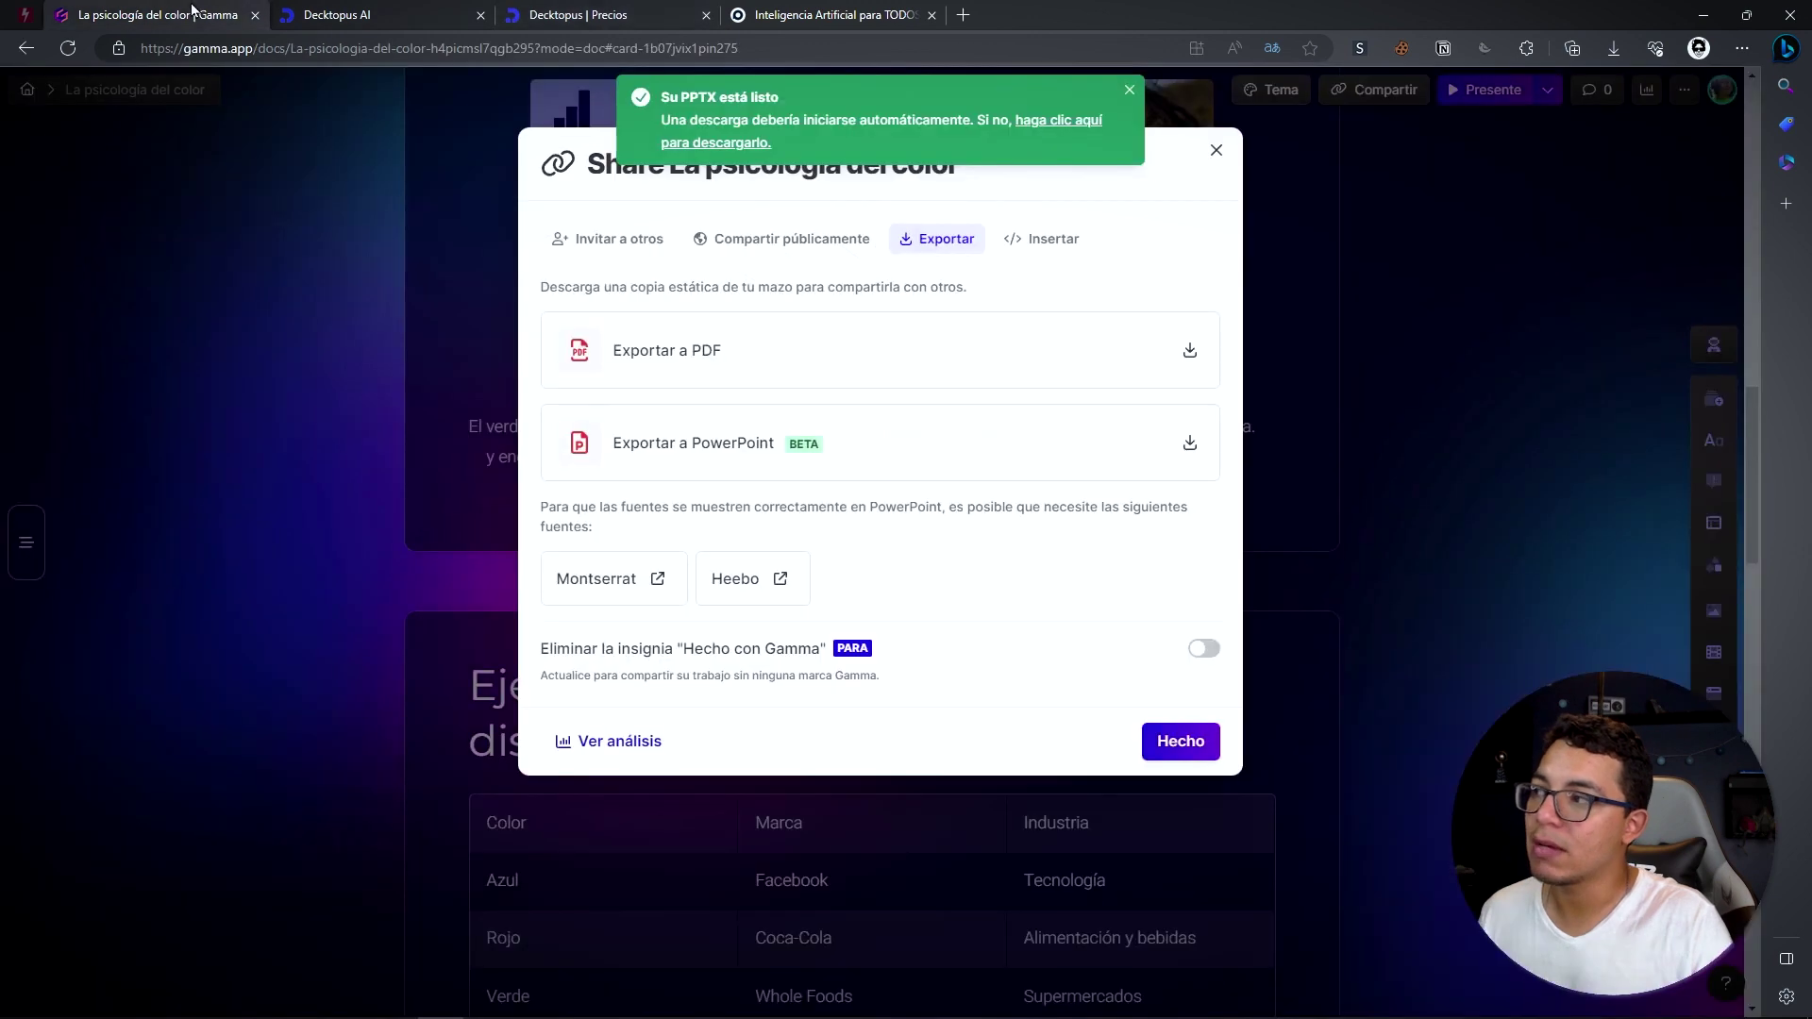
click(354, 353)
click(543, 11)
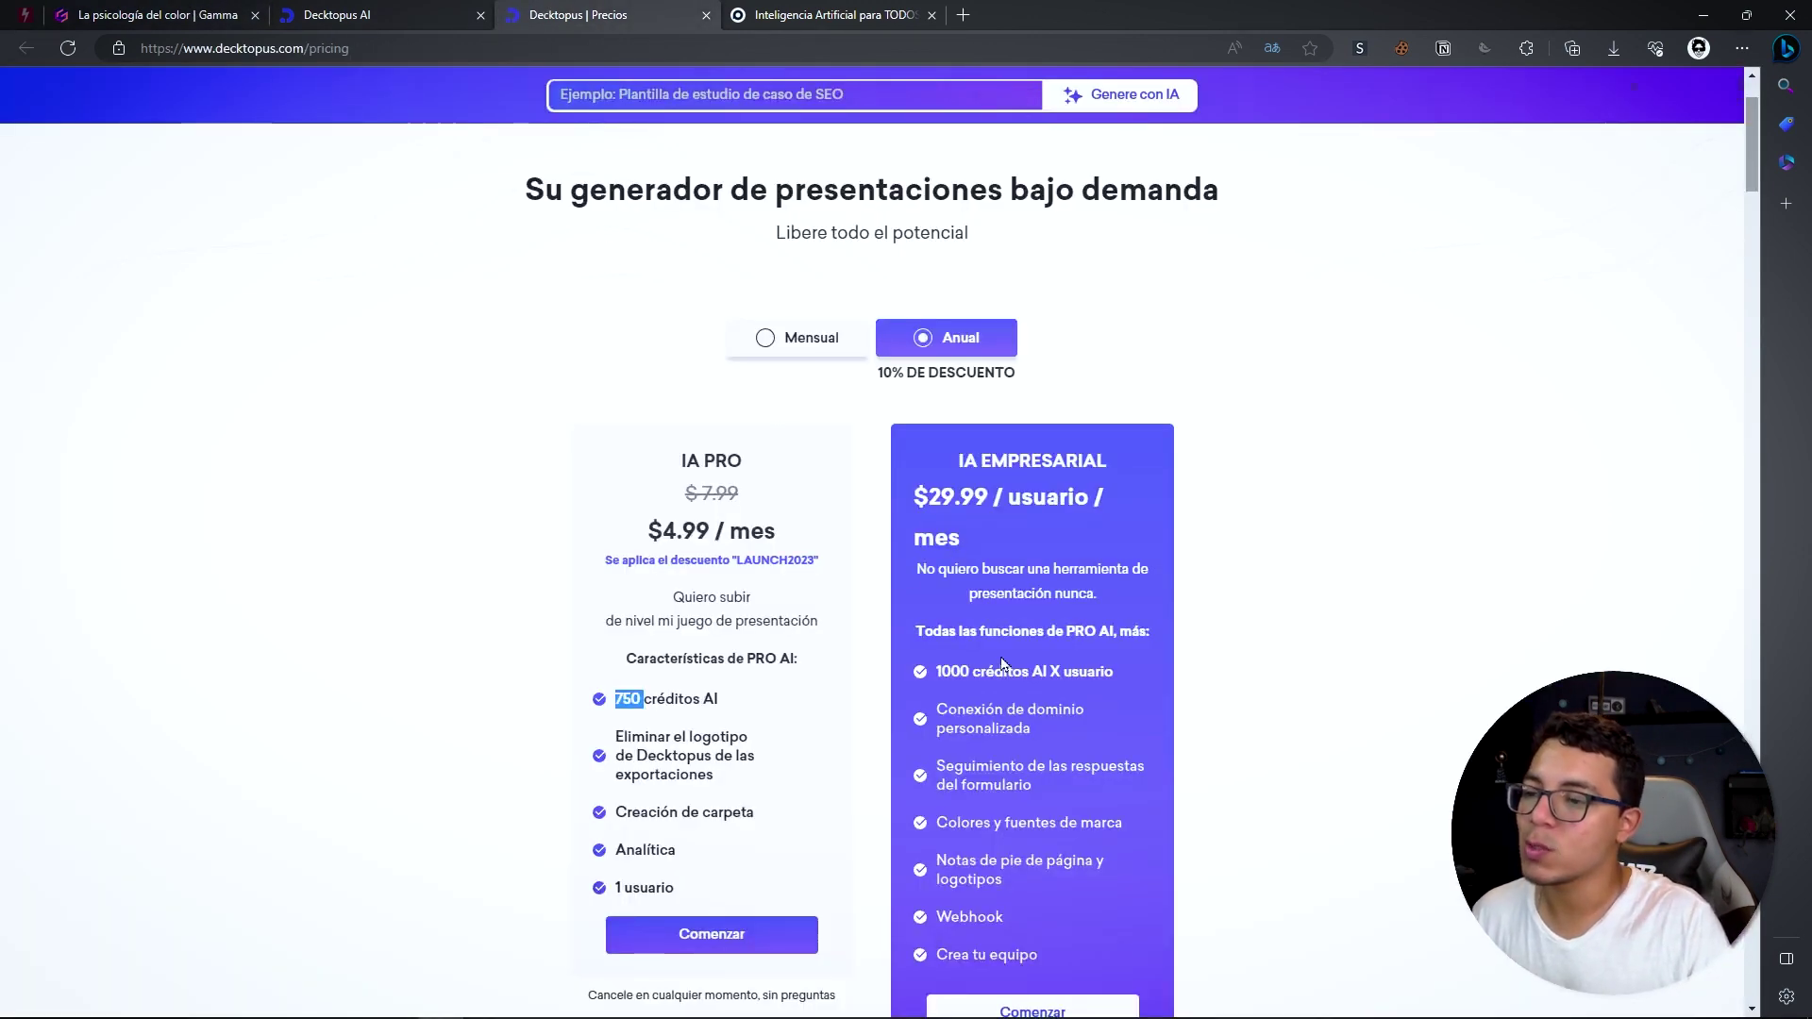
drag(935, 672, 978, 676)
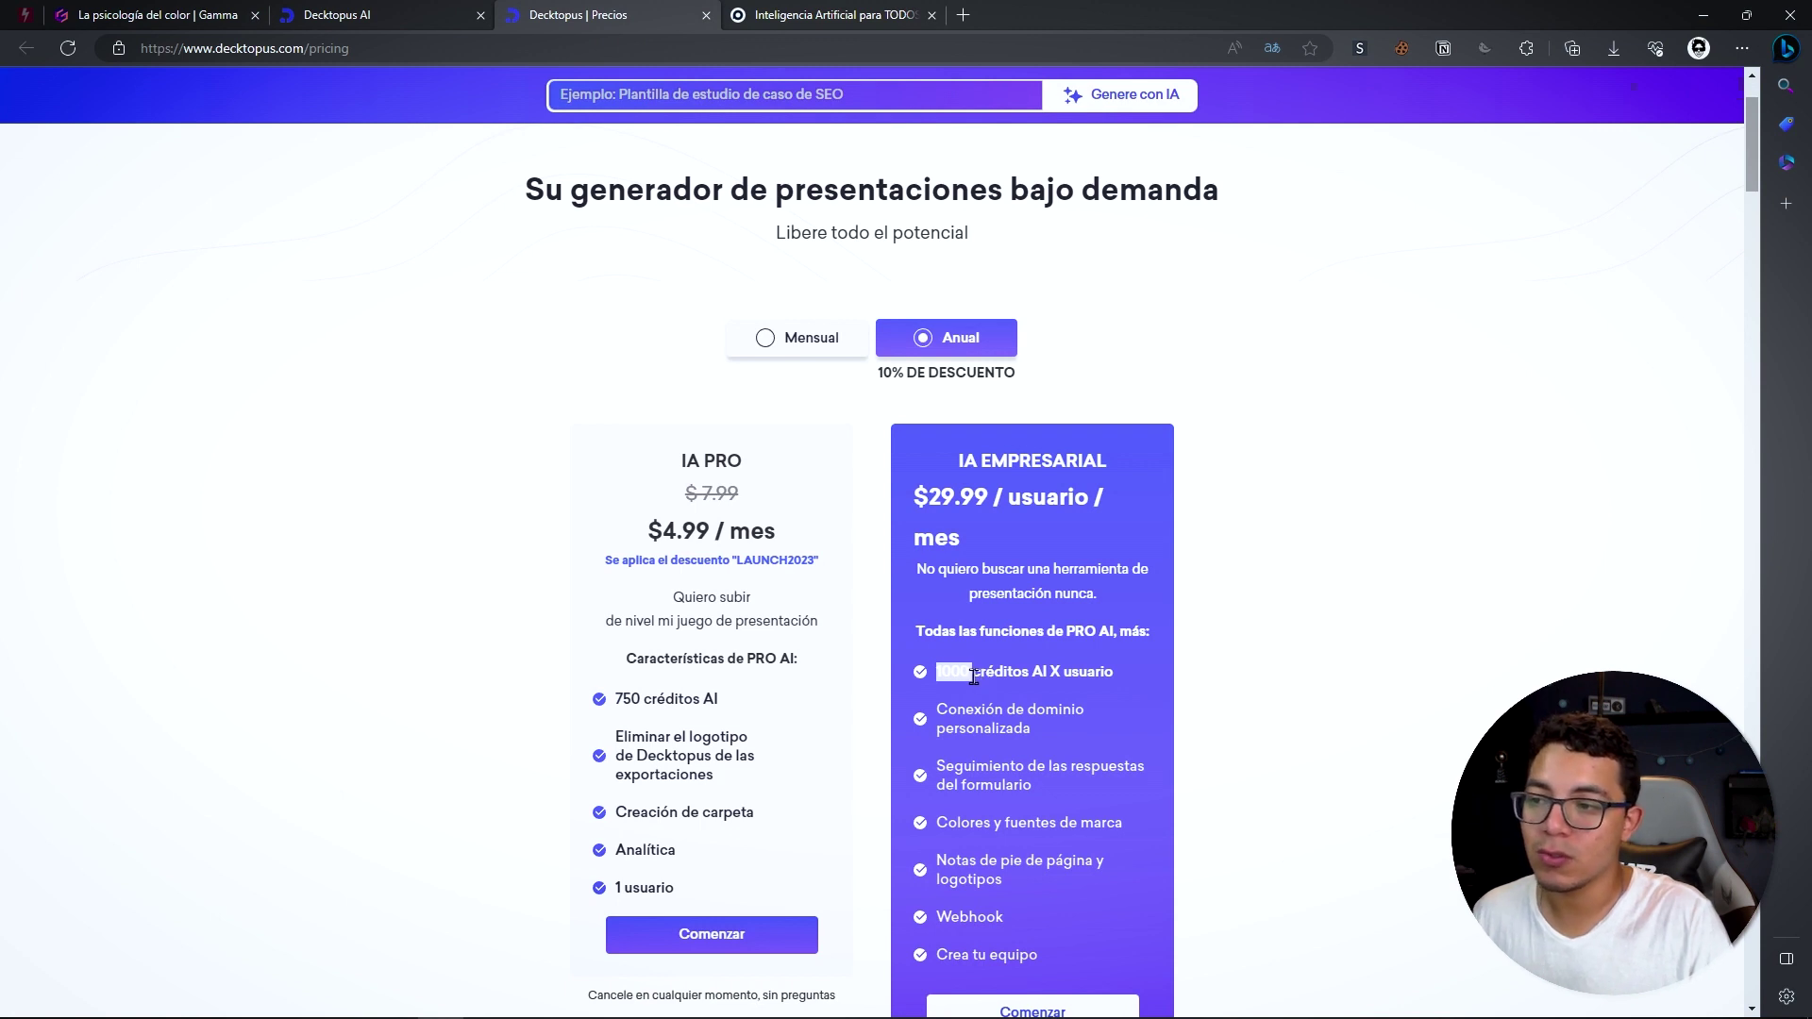
click(1233, 655)
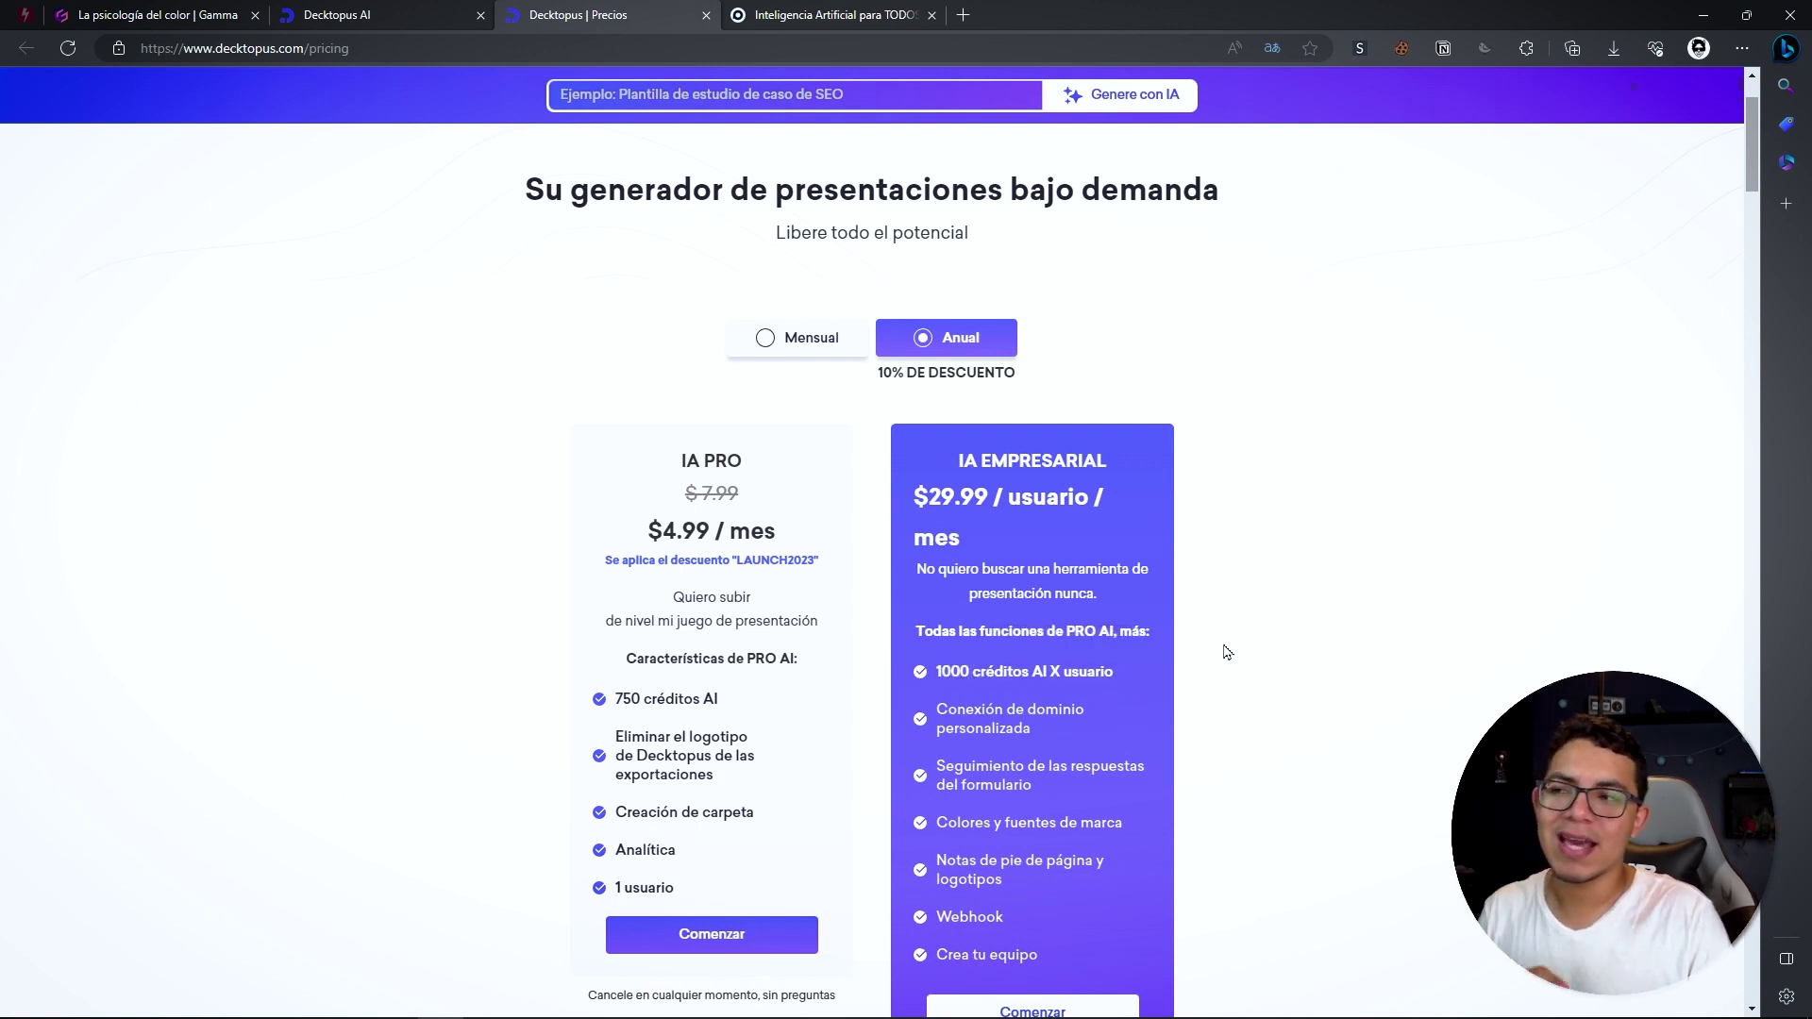
Step: Return to the Decktopus homepage and select the presentation title field
scroll(1226, 651, up, 2)
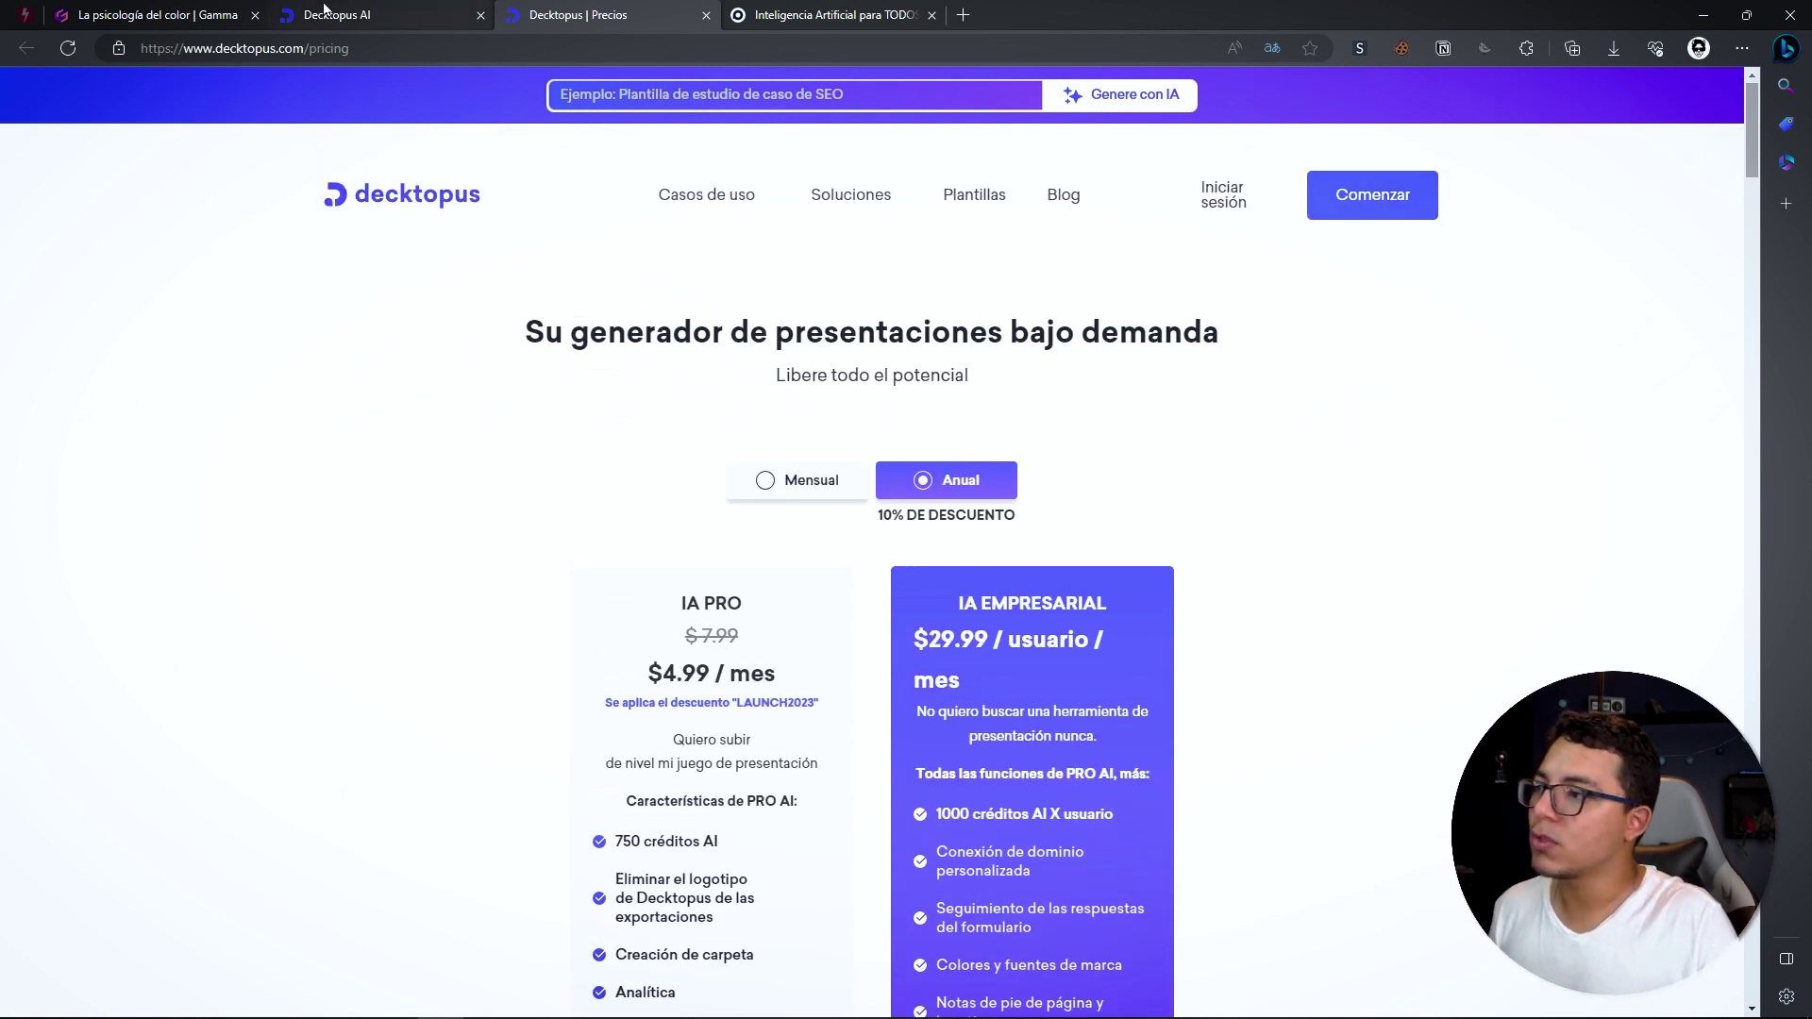
click(422, 14)
click(766, 666)
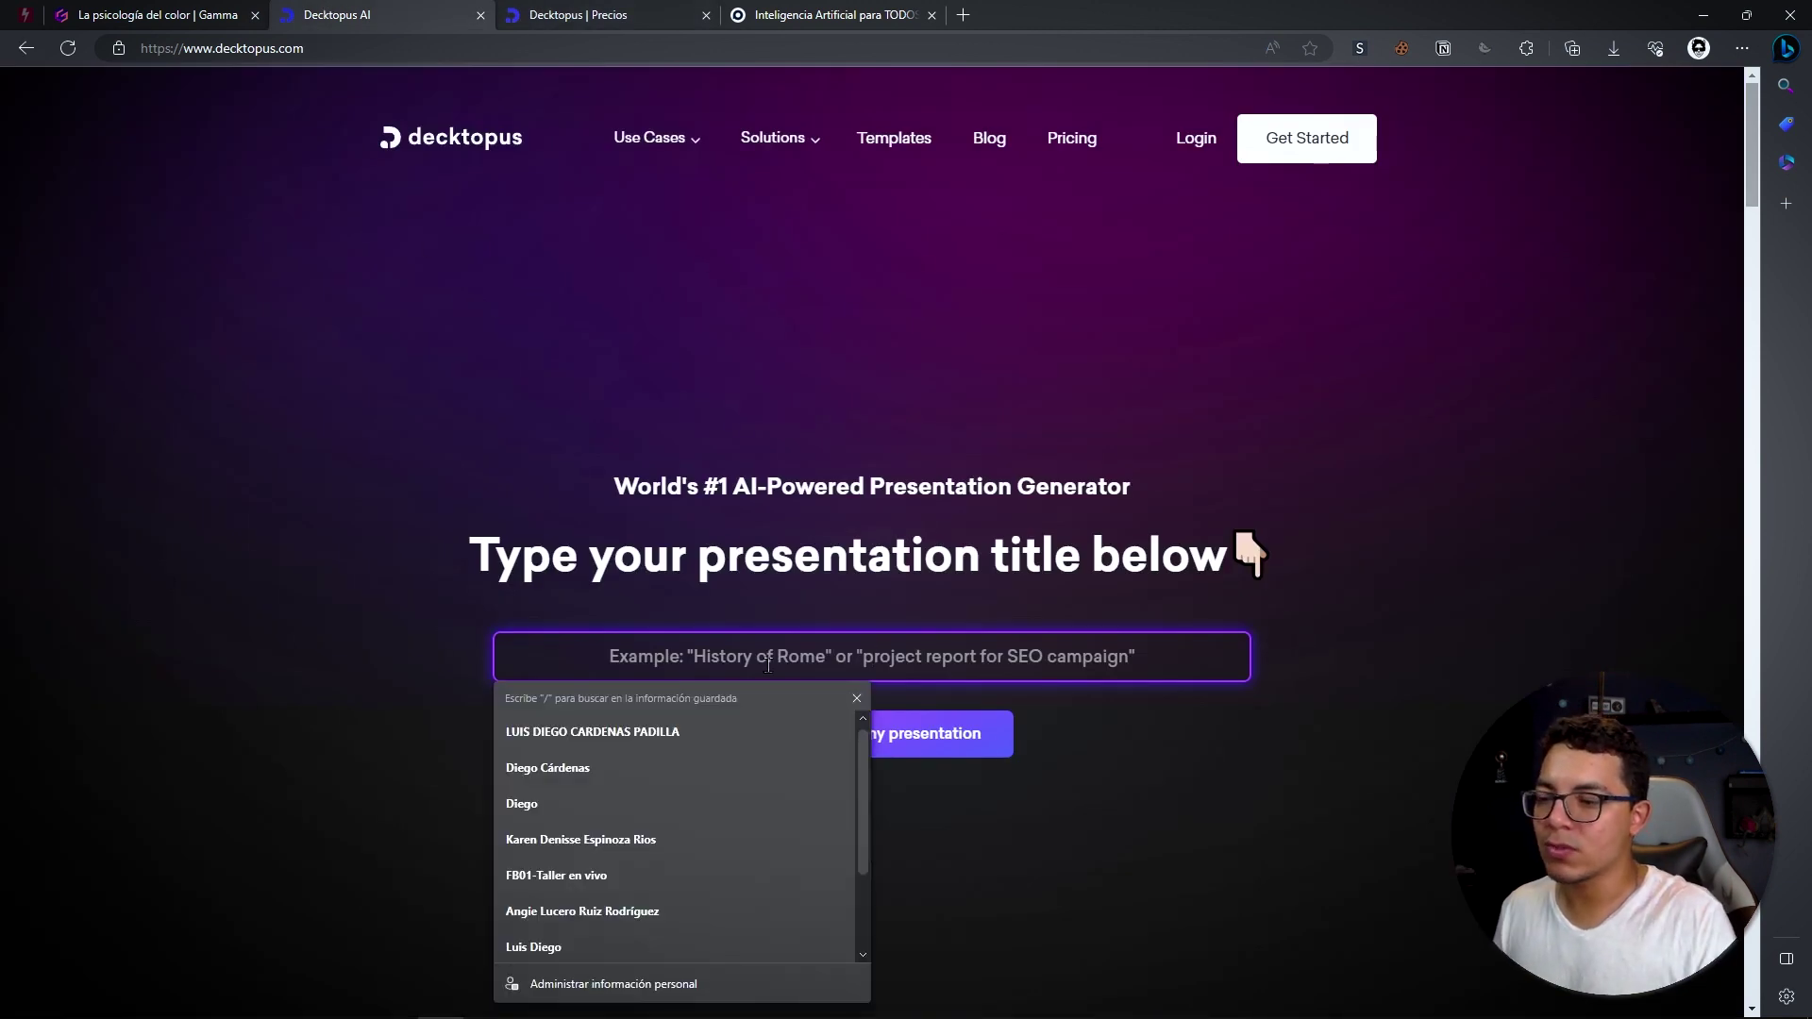
Step: Enter 'Psicología del color' as the title and generate a presentation
click(839, 655)
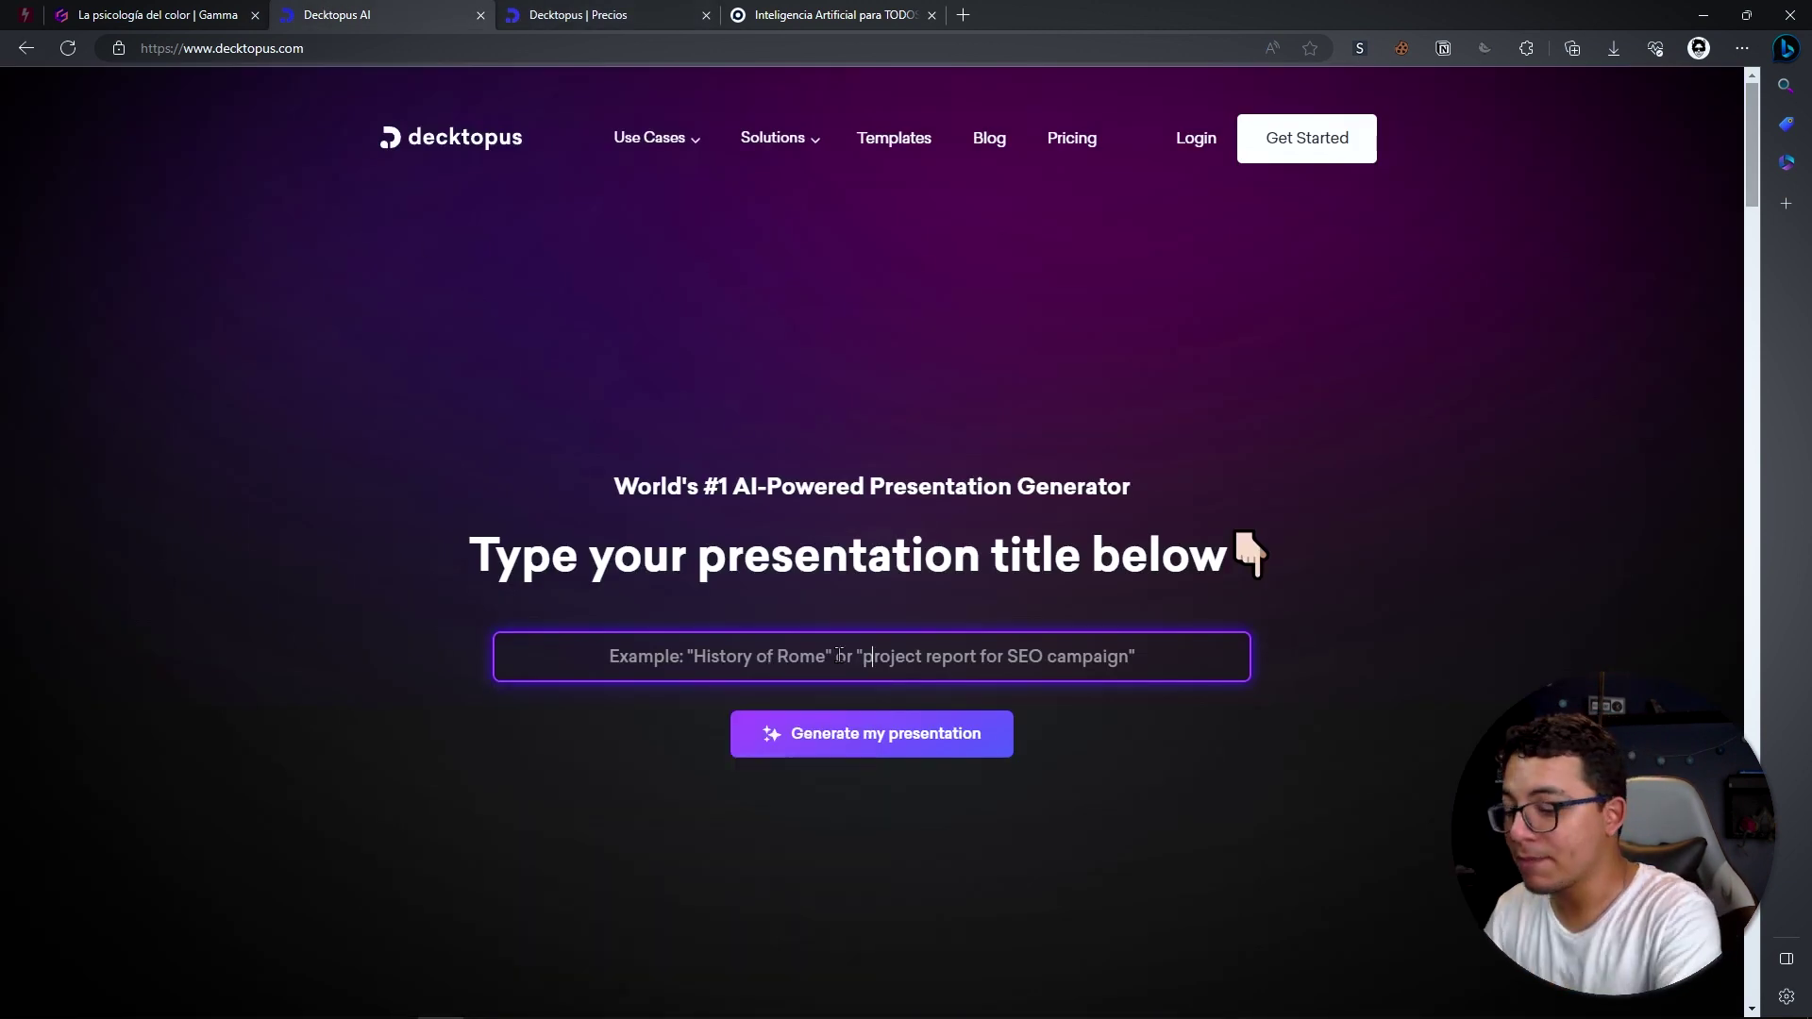
text(P)
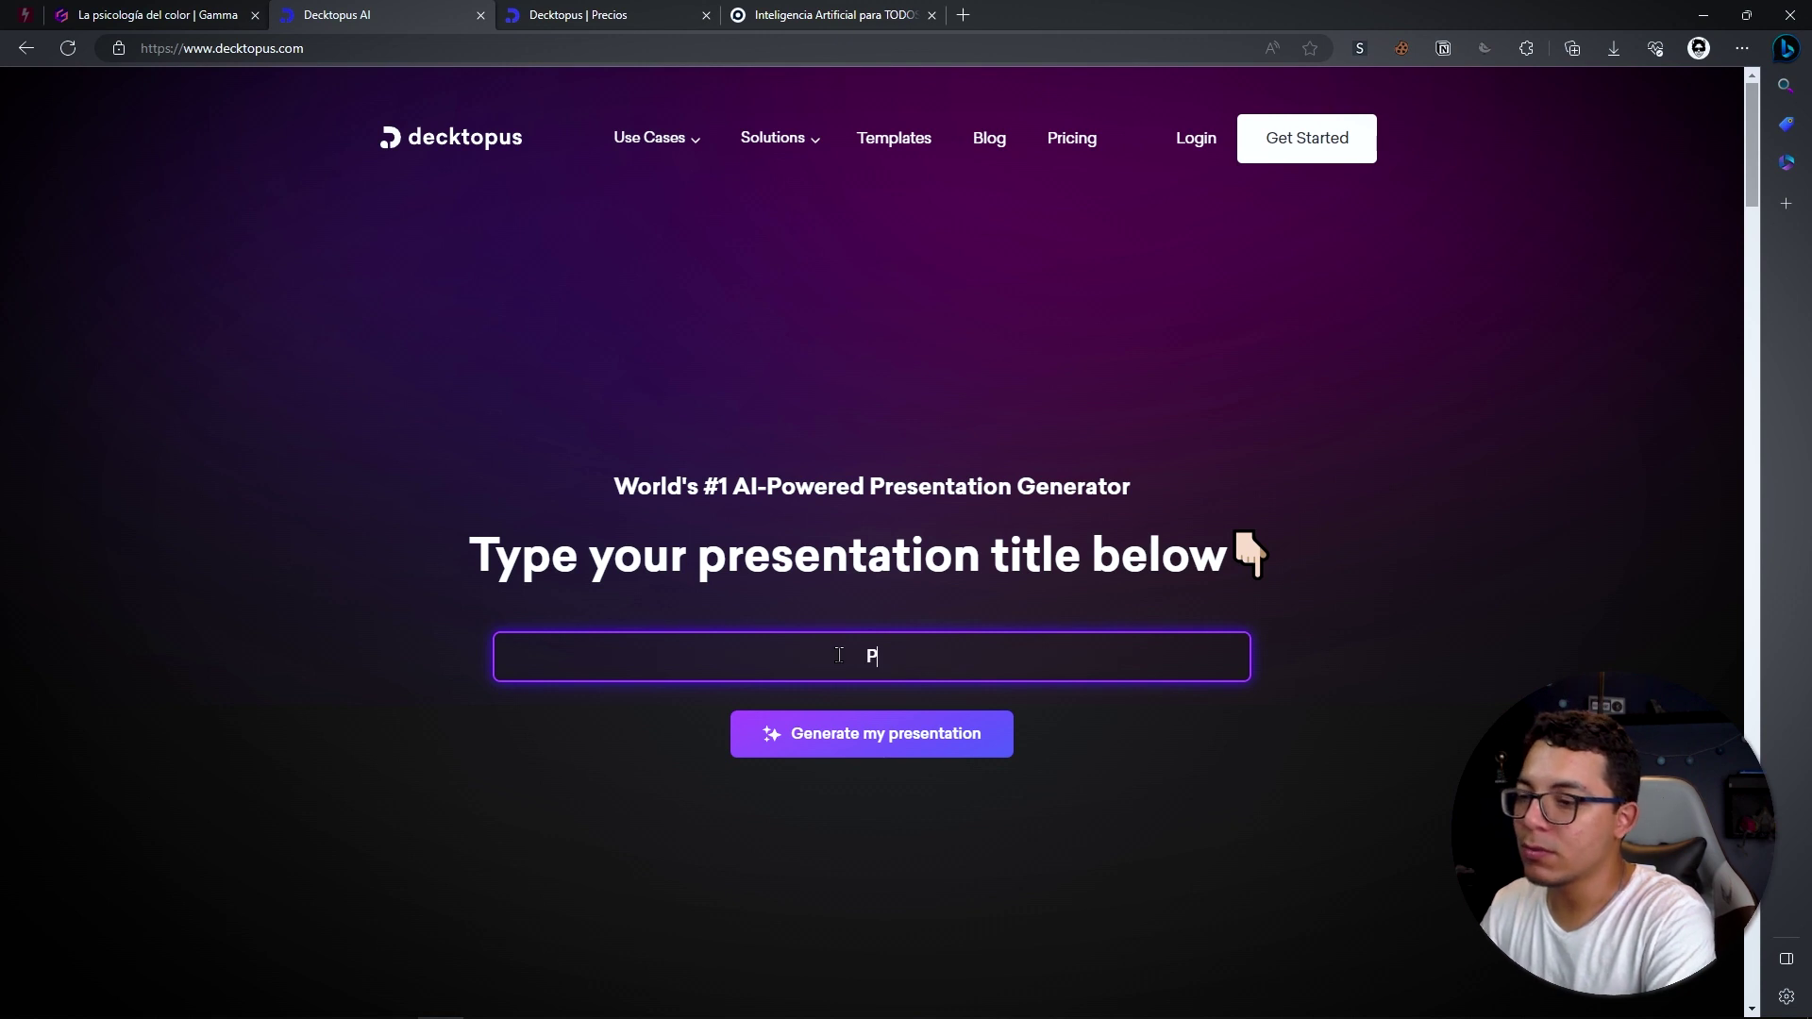
text(sicología del co)
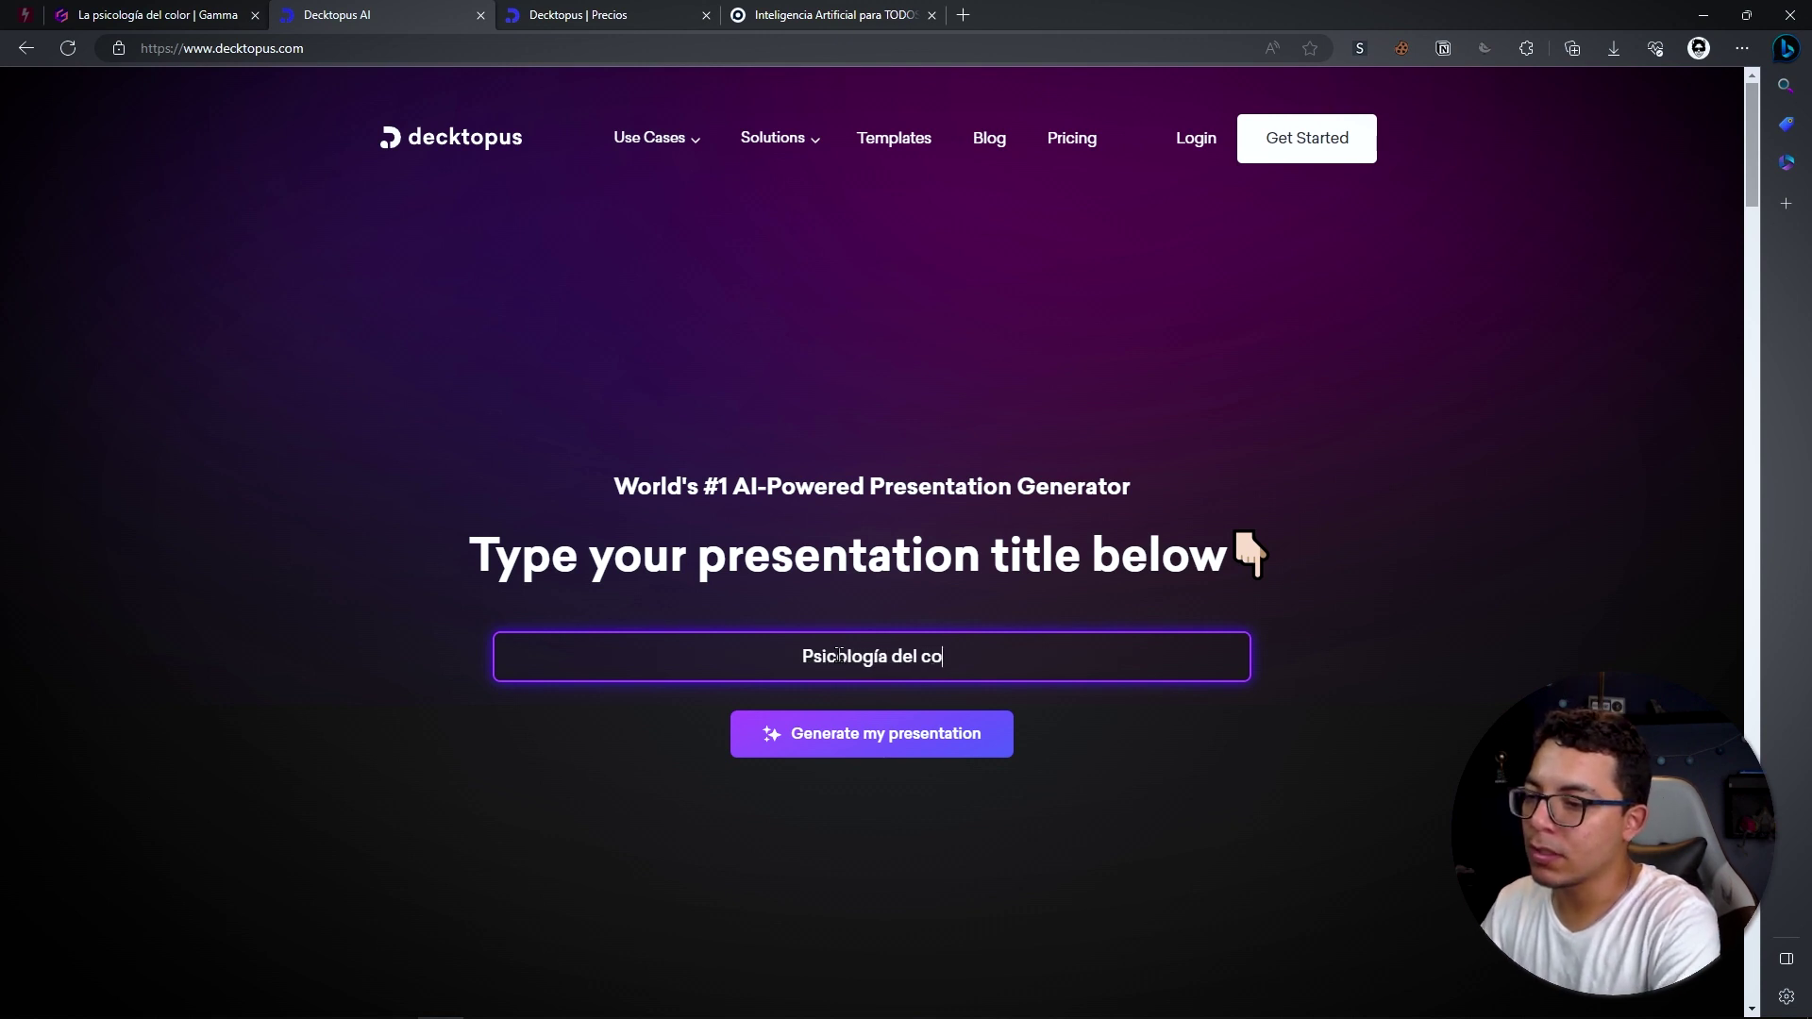
text(lor)
click(830, 745)
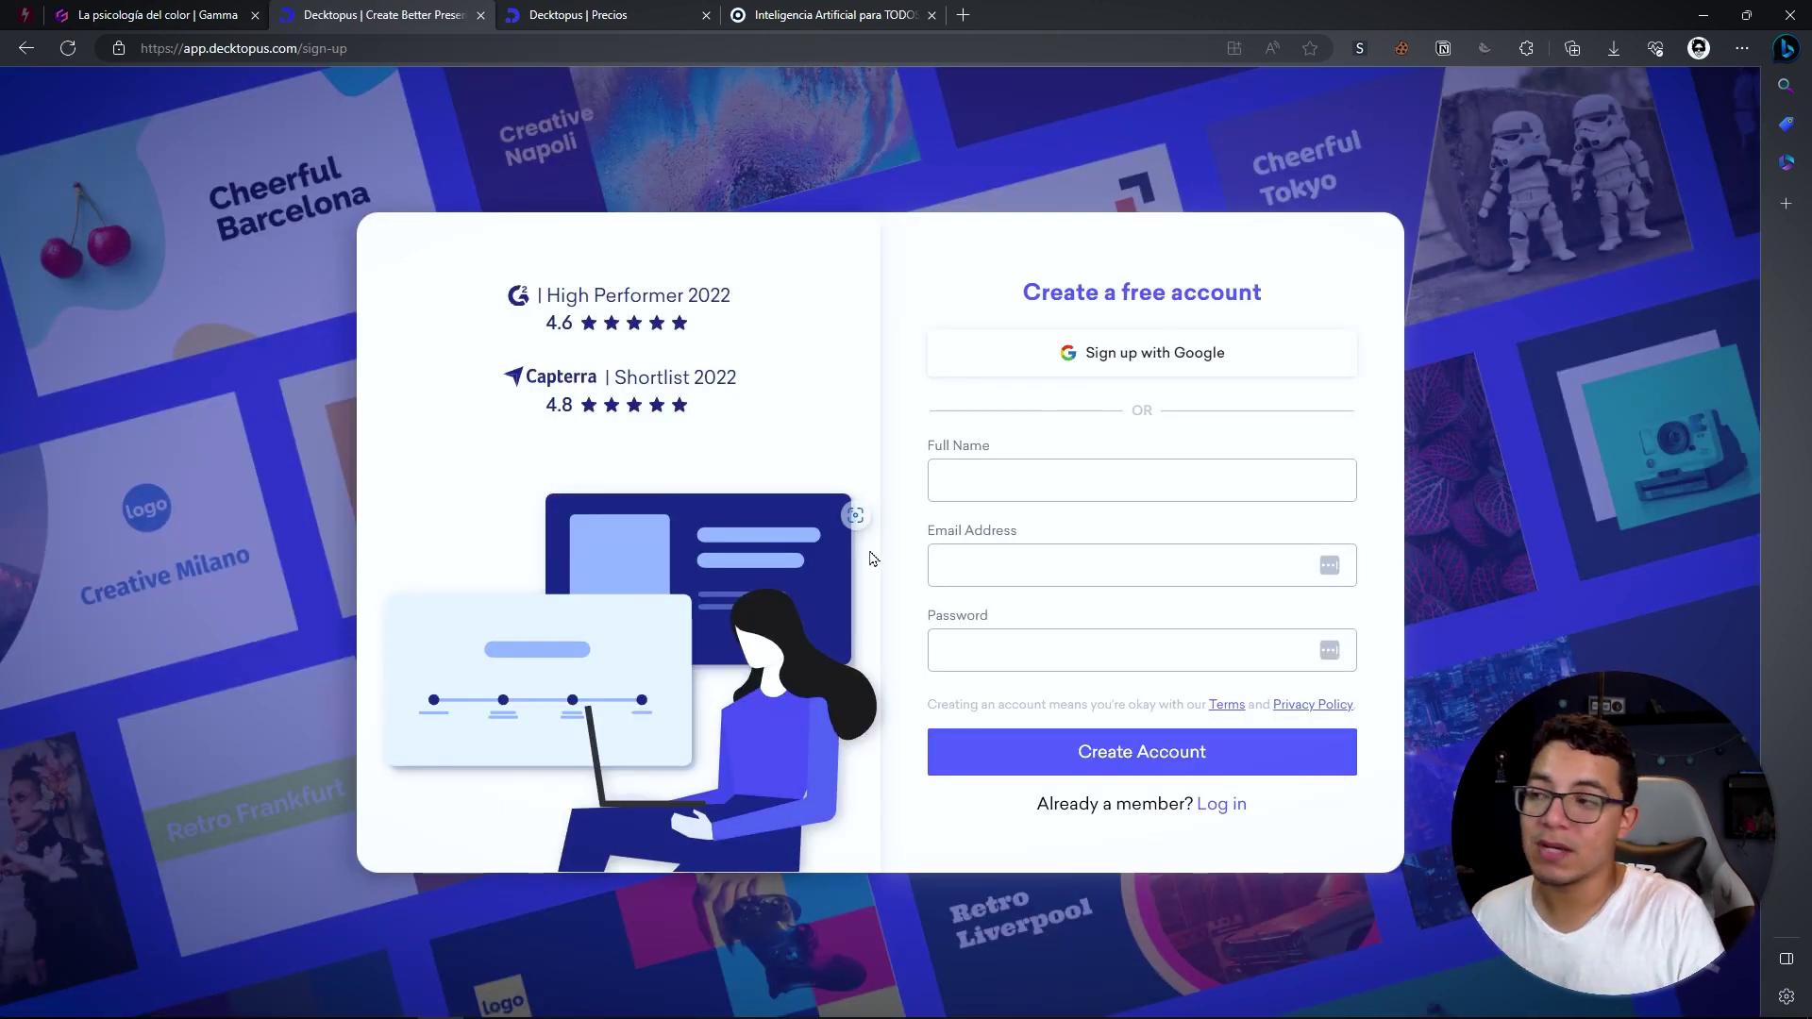
Step: Sign up with a Google account and browse the business template gallery
click(1085, 352)
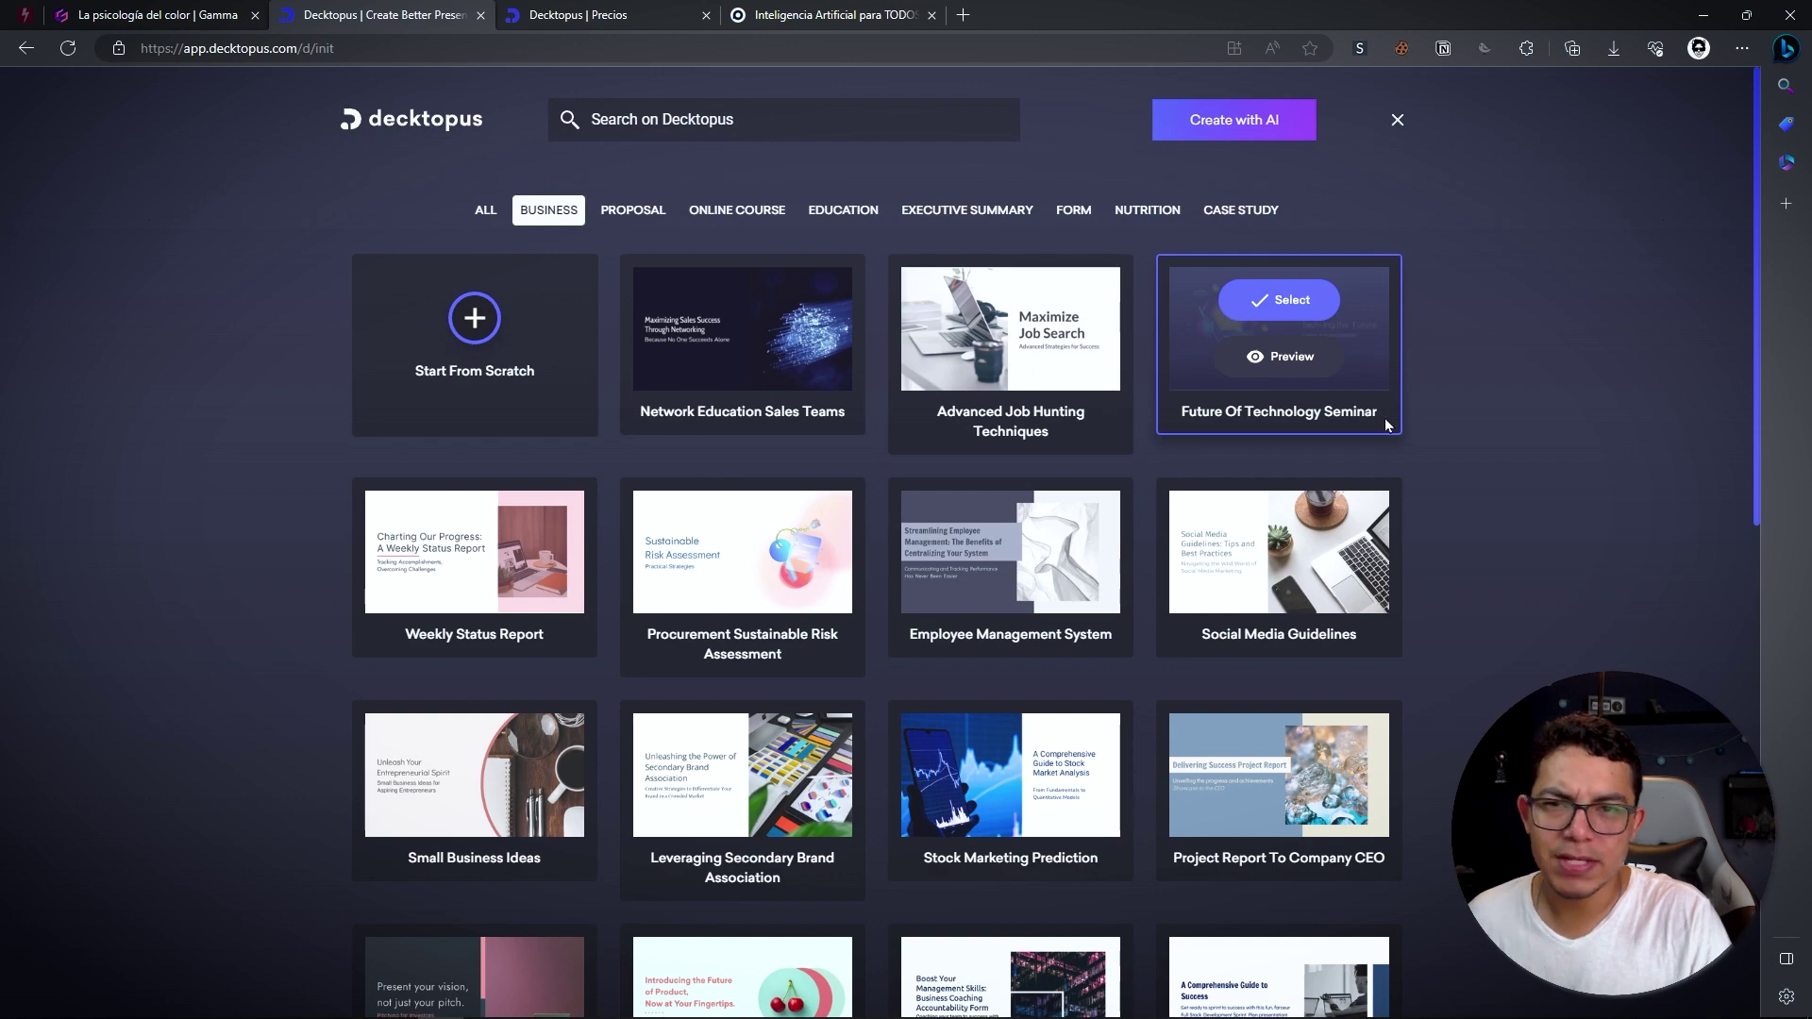
scroll(881, 432, down, 8)
scroll(580, 470, down, 3)
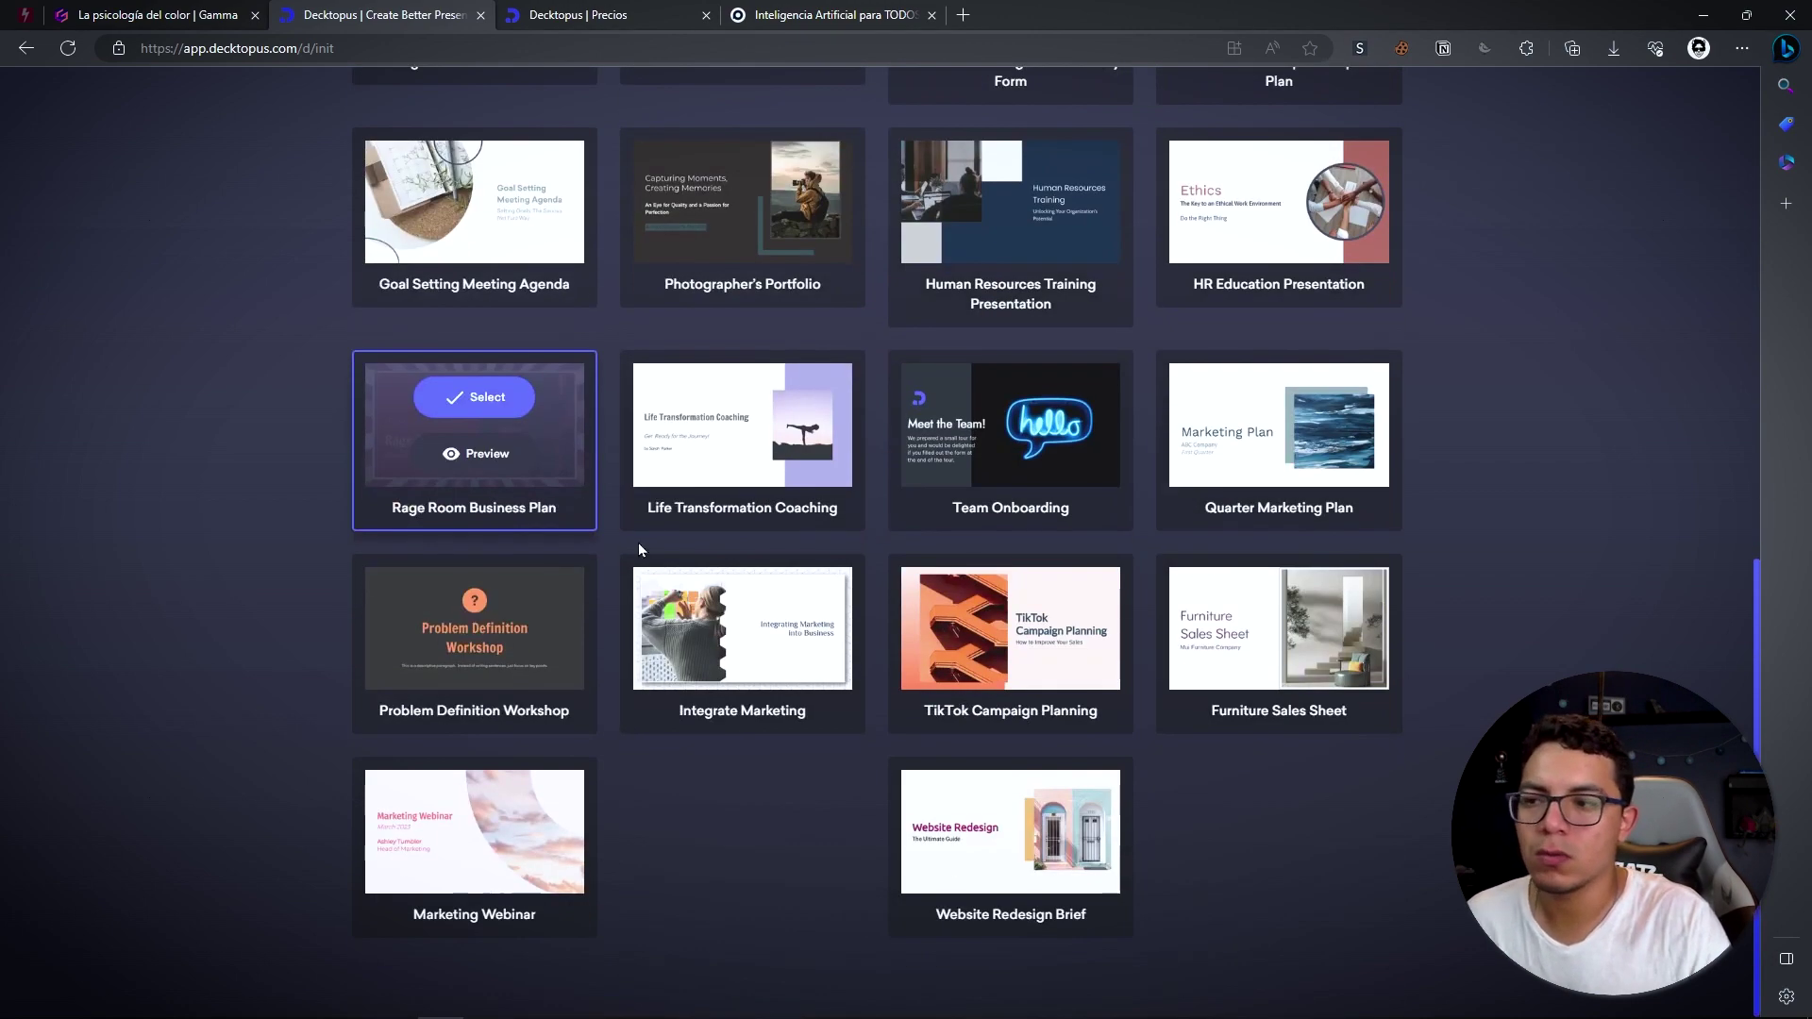
scroll(639, 546, up, 10)
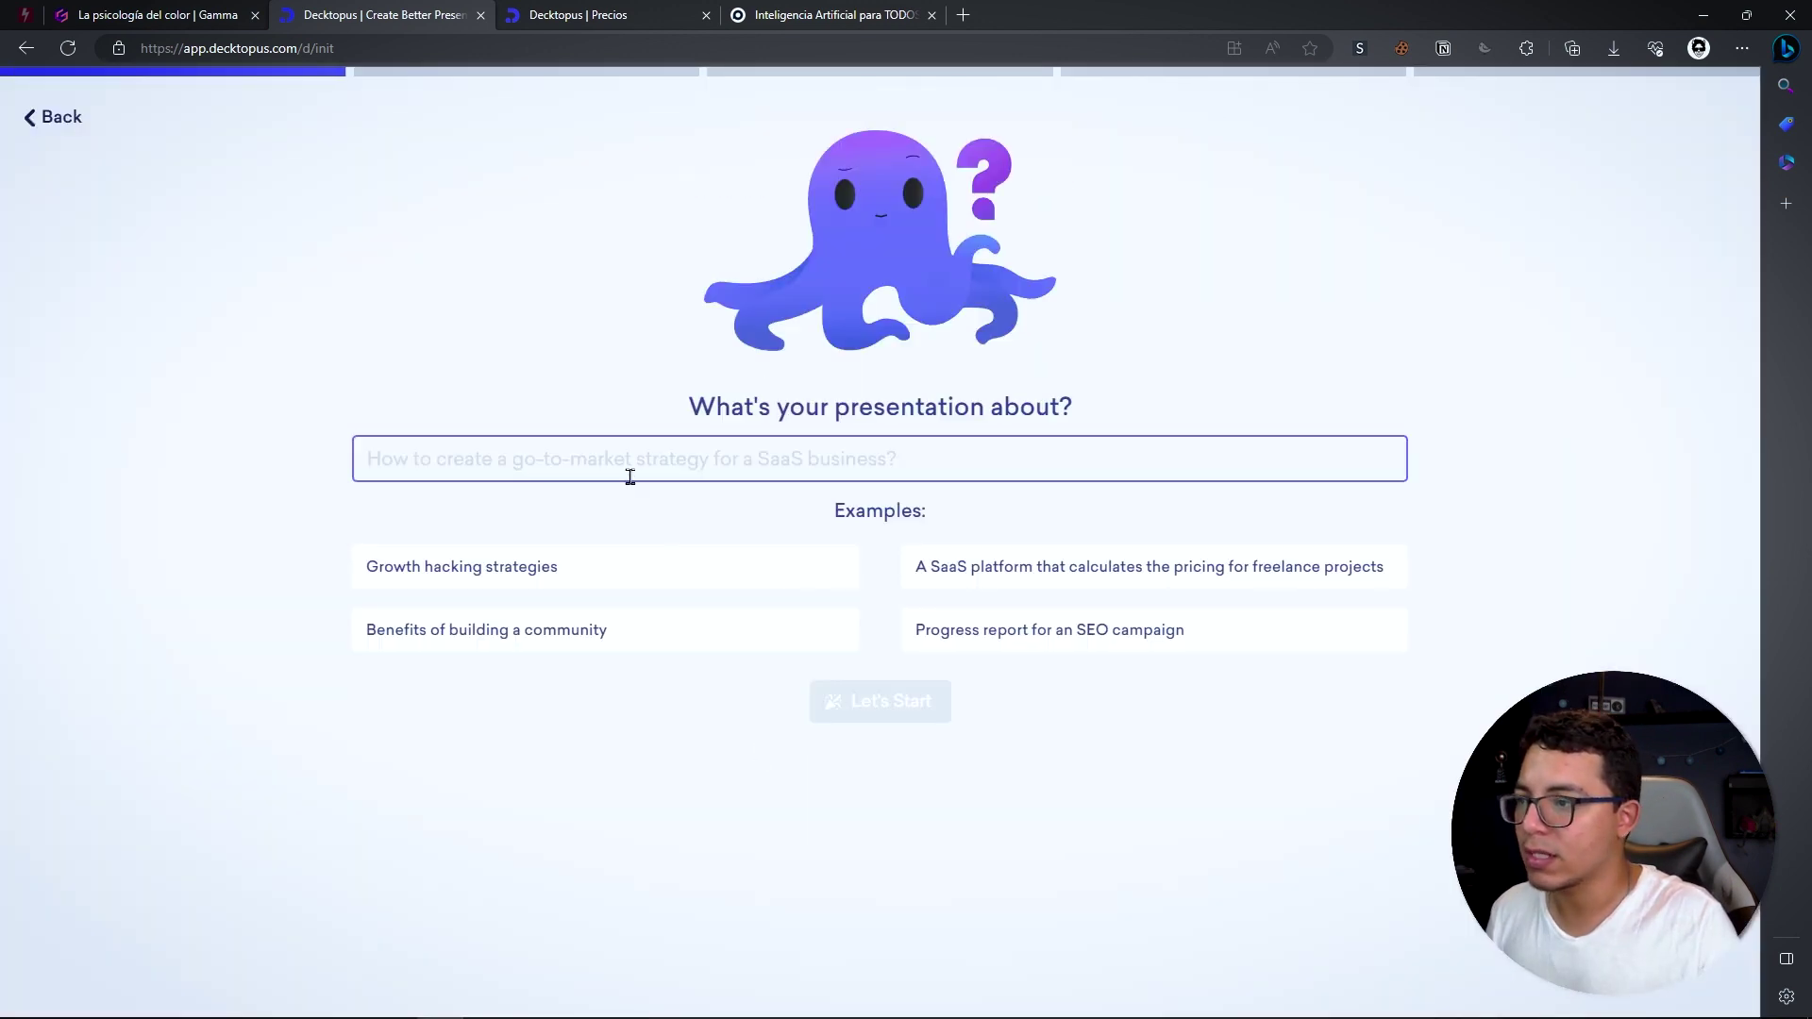
Step: Enter 'Psicología del color' as the topic and start the AI setup
click(623, 468)
text(Psicología )
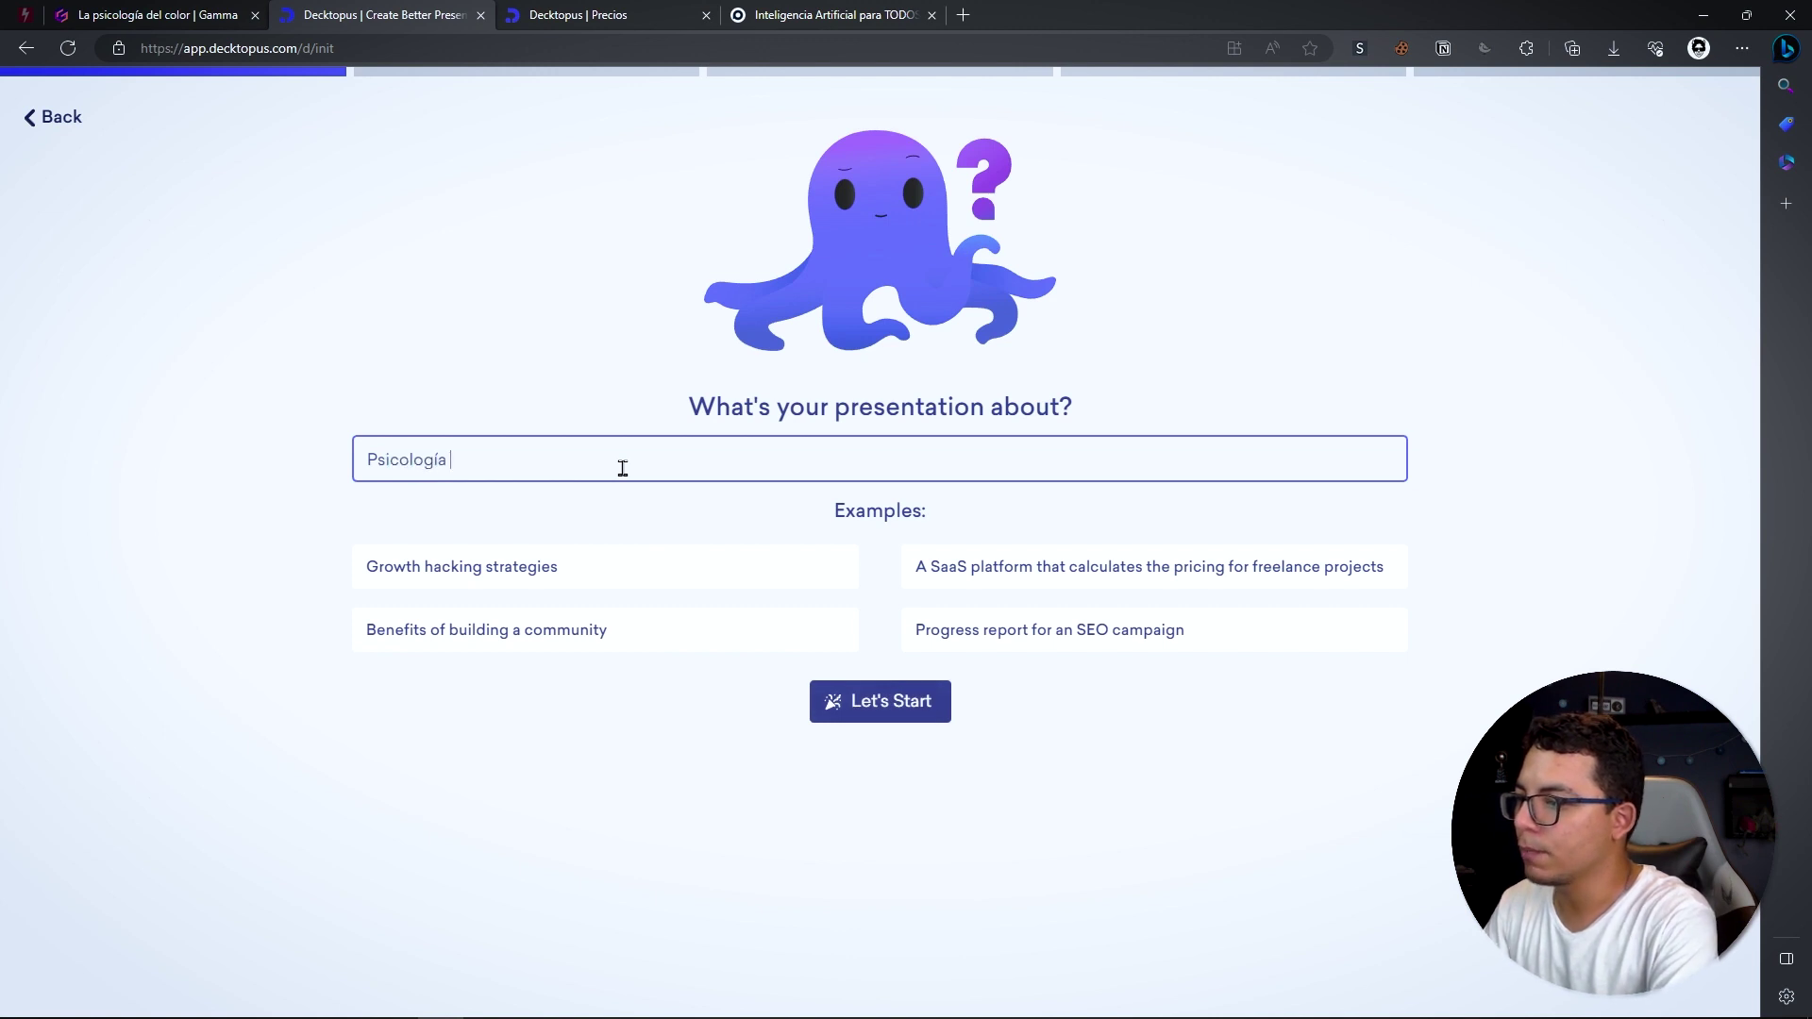
text(del color)
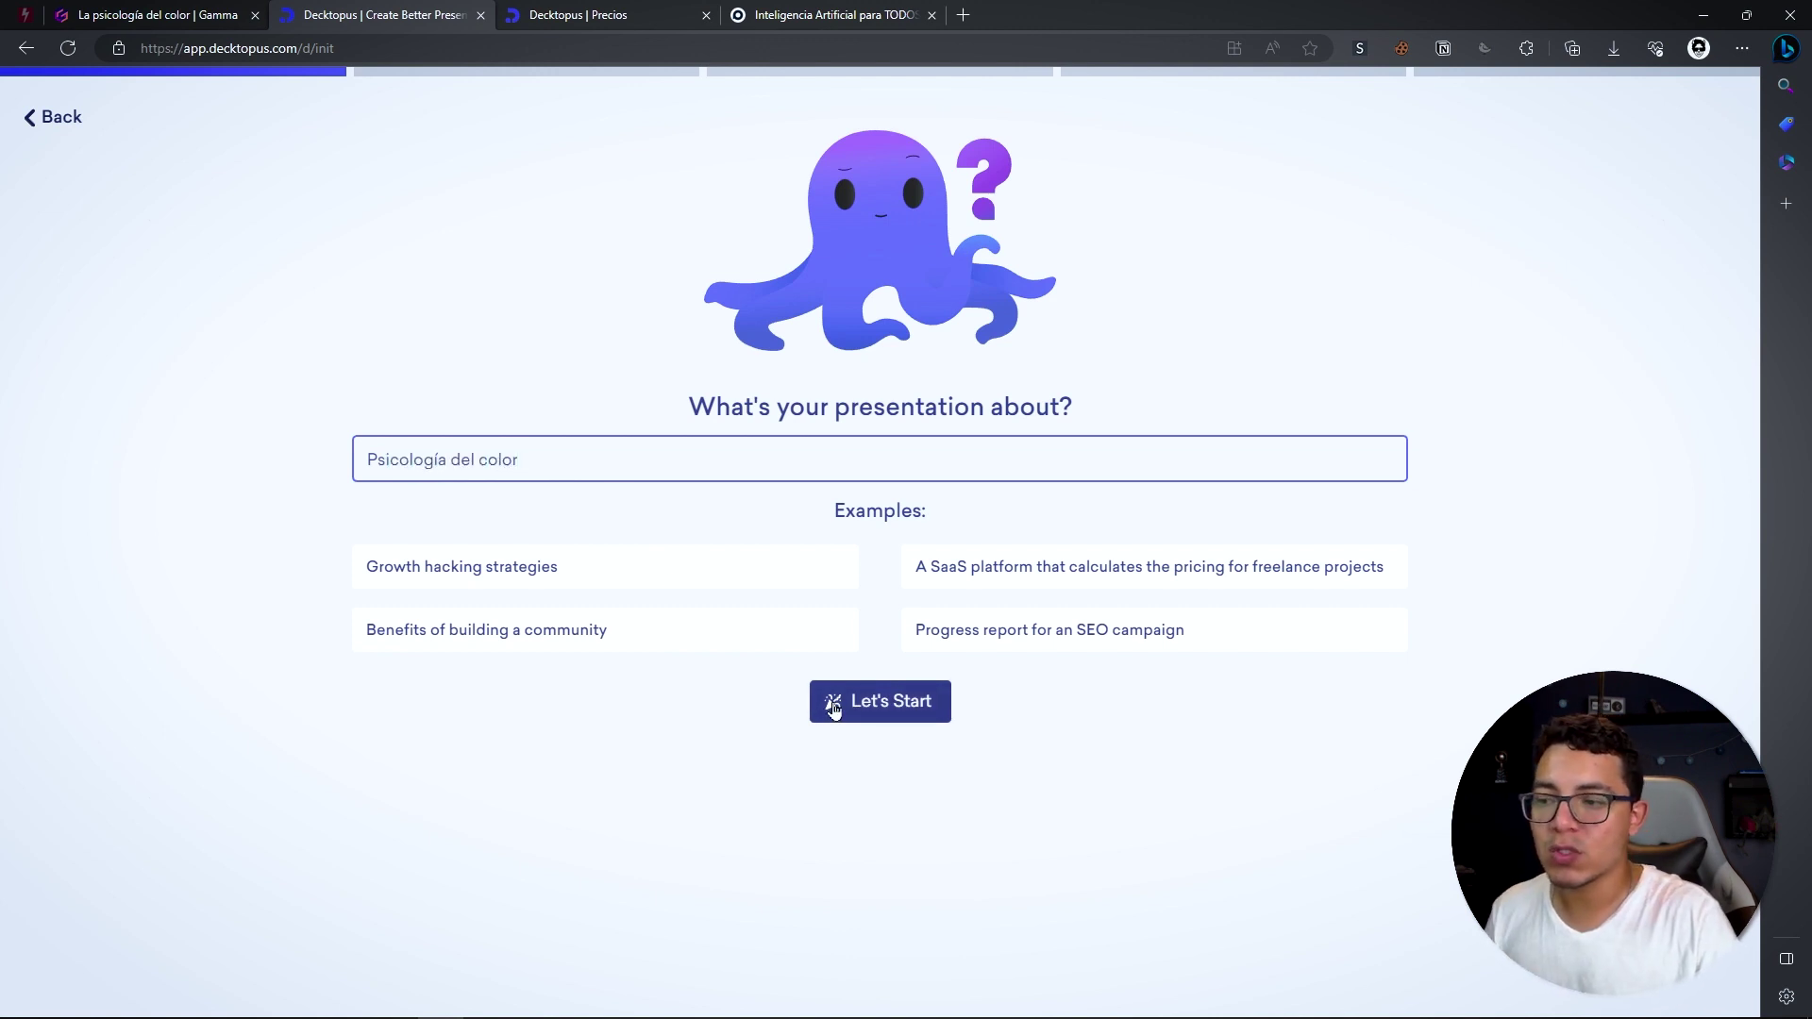
click(834, 708)
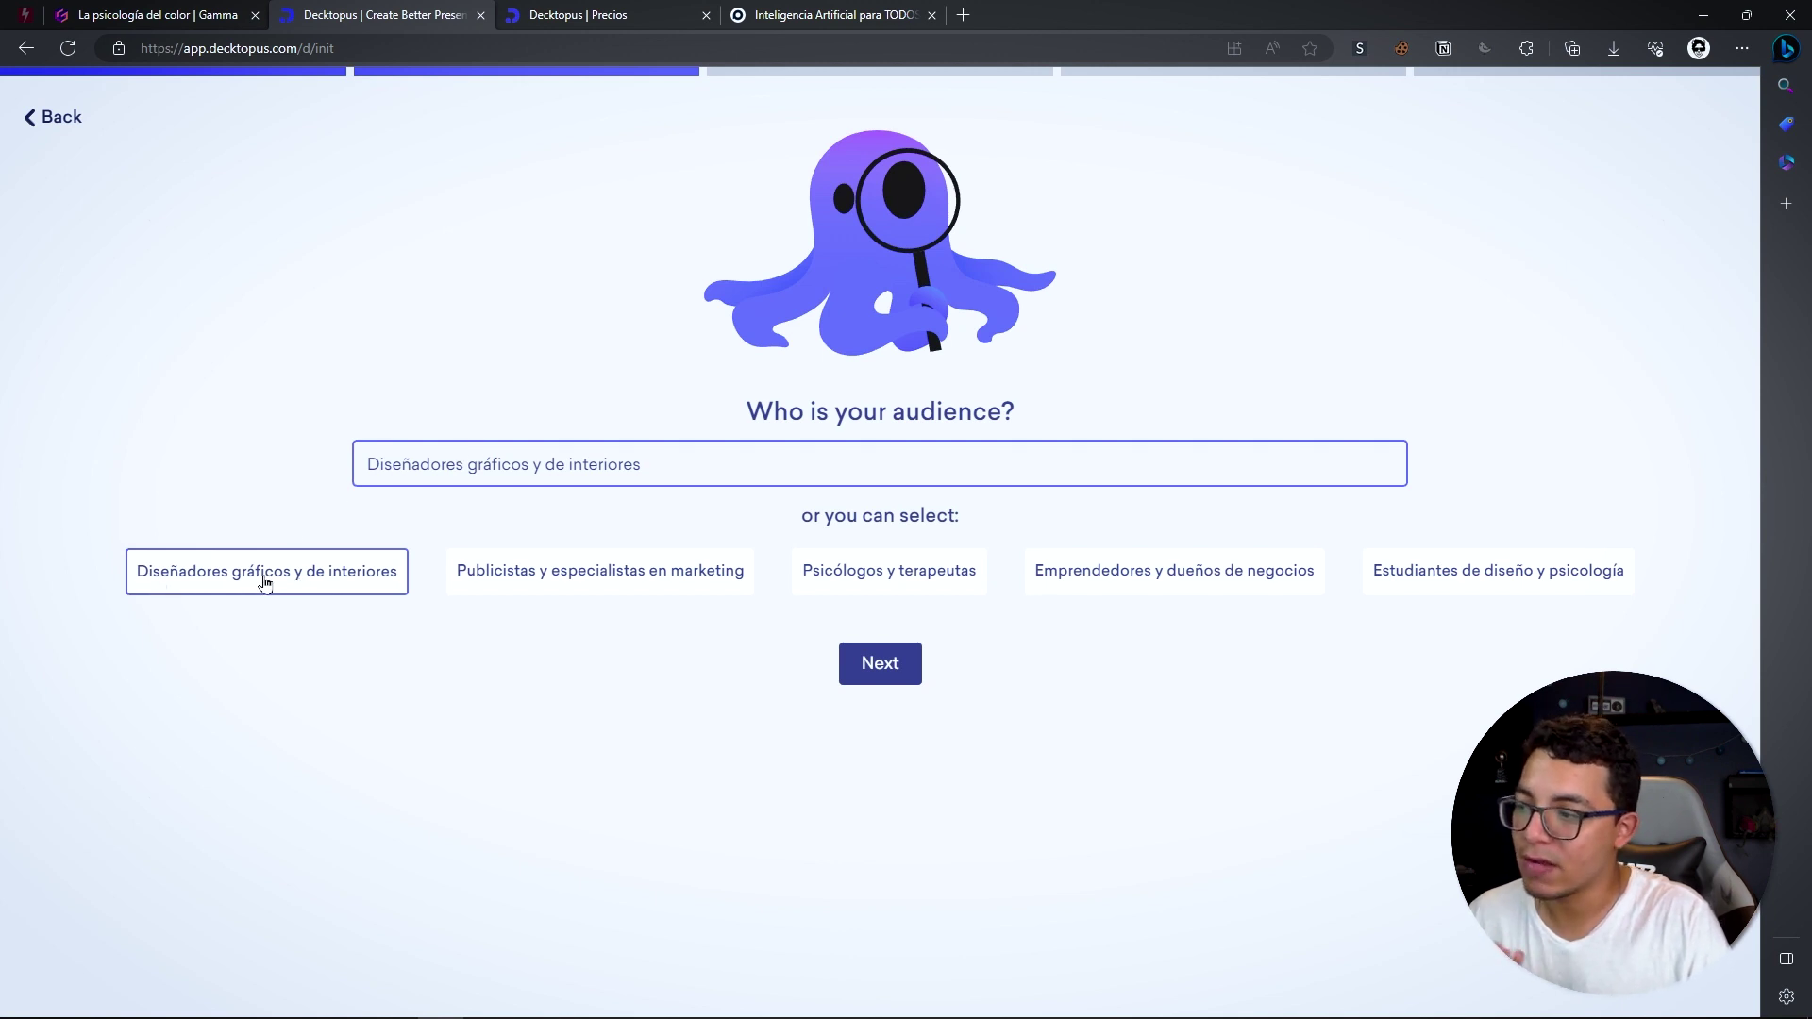
Step: Try the suggested audiences, then settle on Psicólogos y terapeutas and continue
click(569, 578)
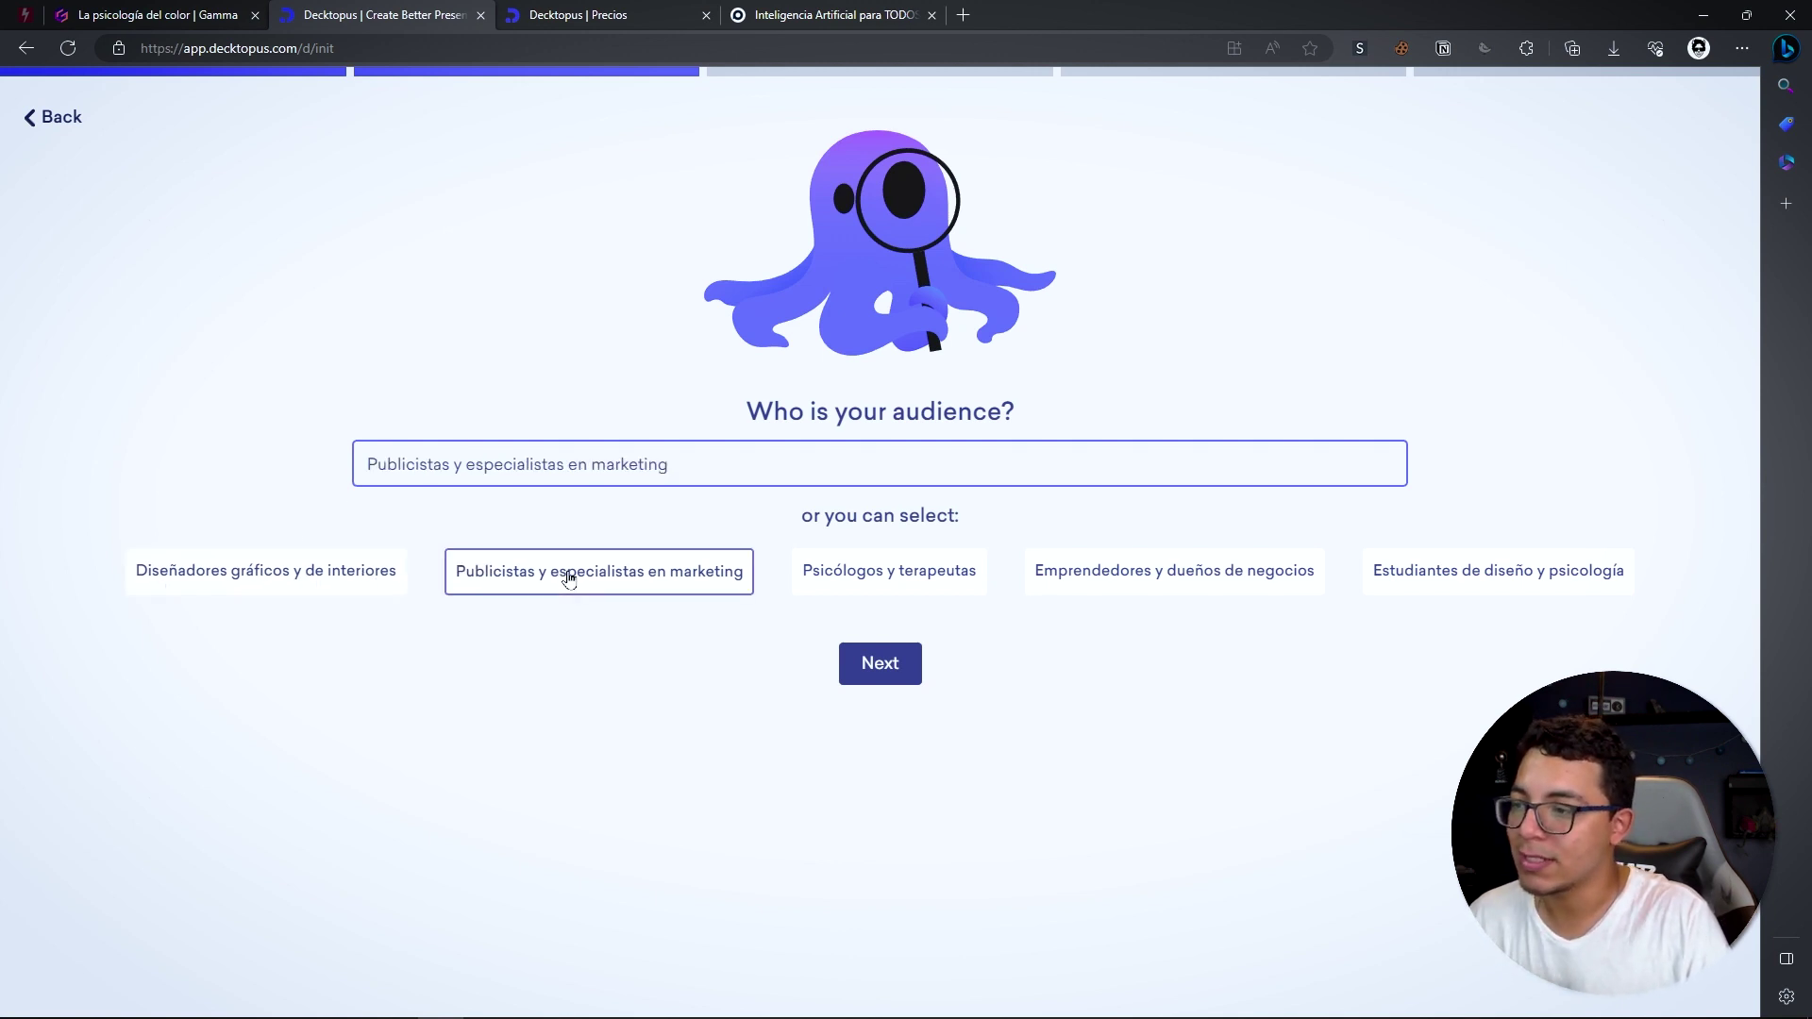
click(932, 583)
click(1101, 576)
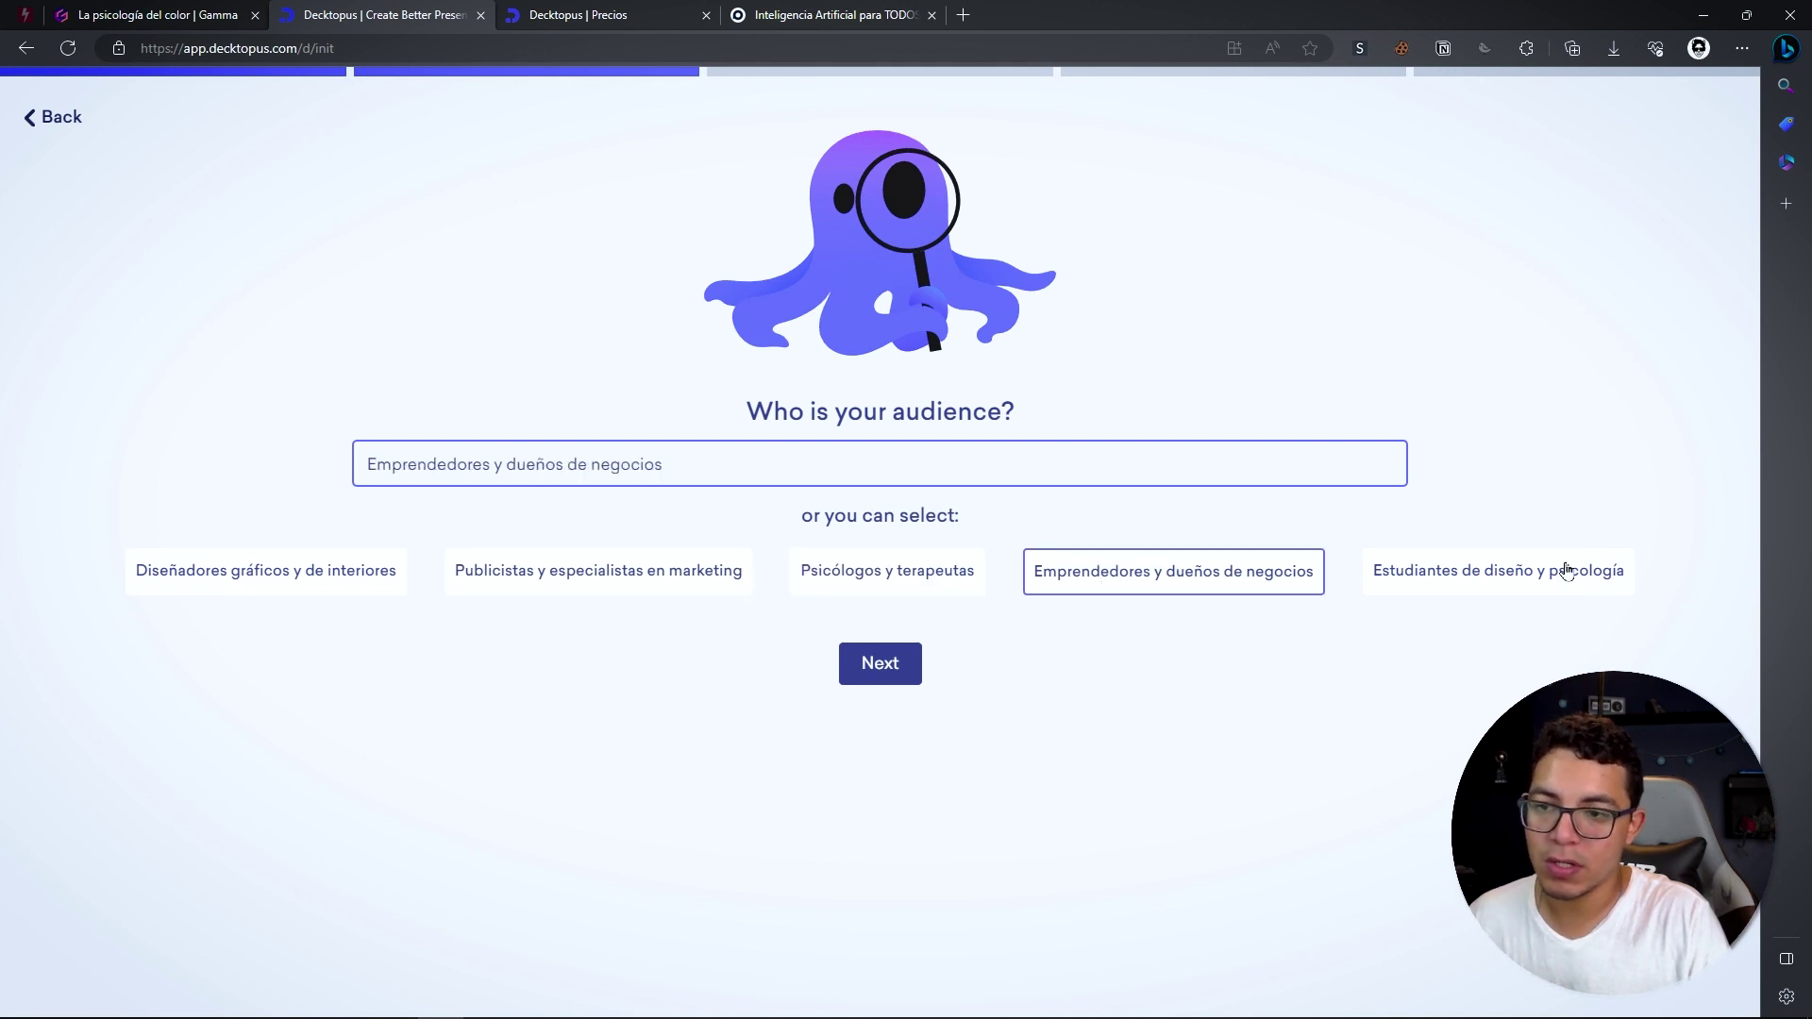
click(1517, 581)
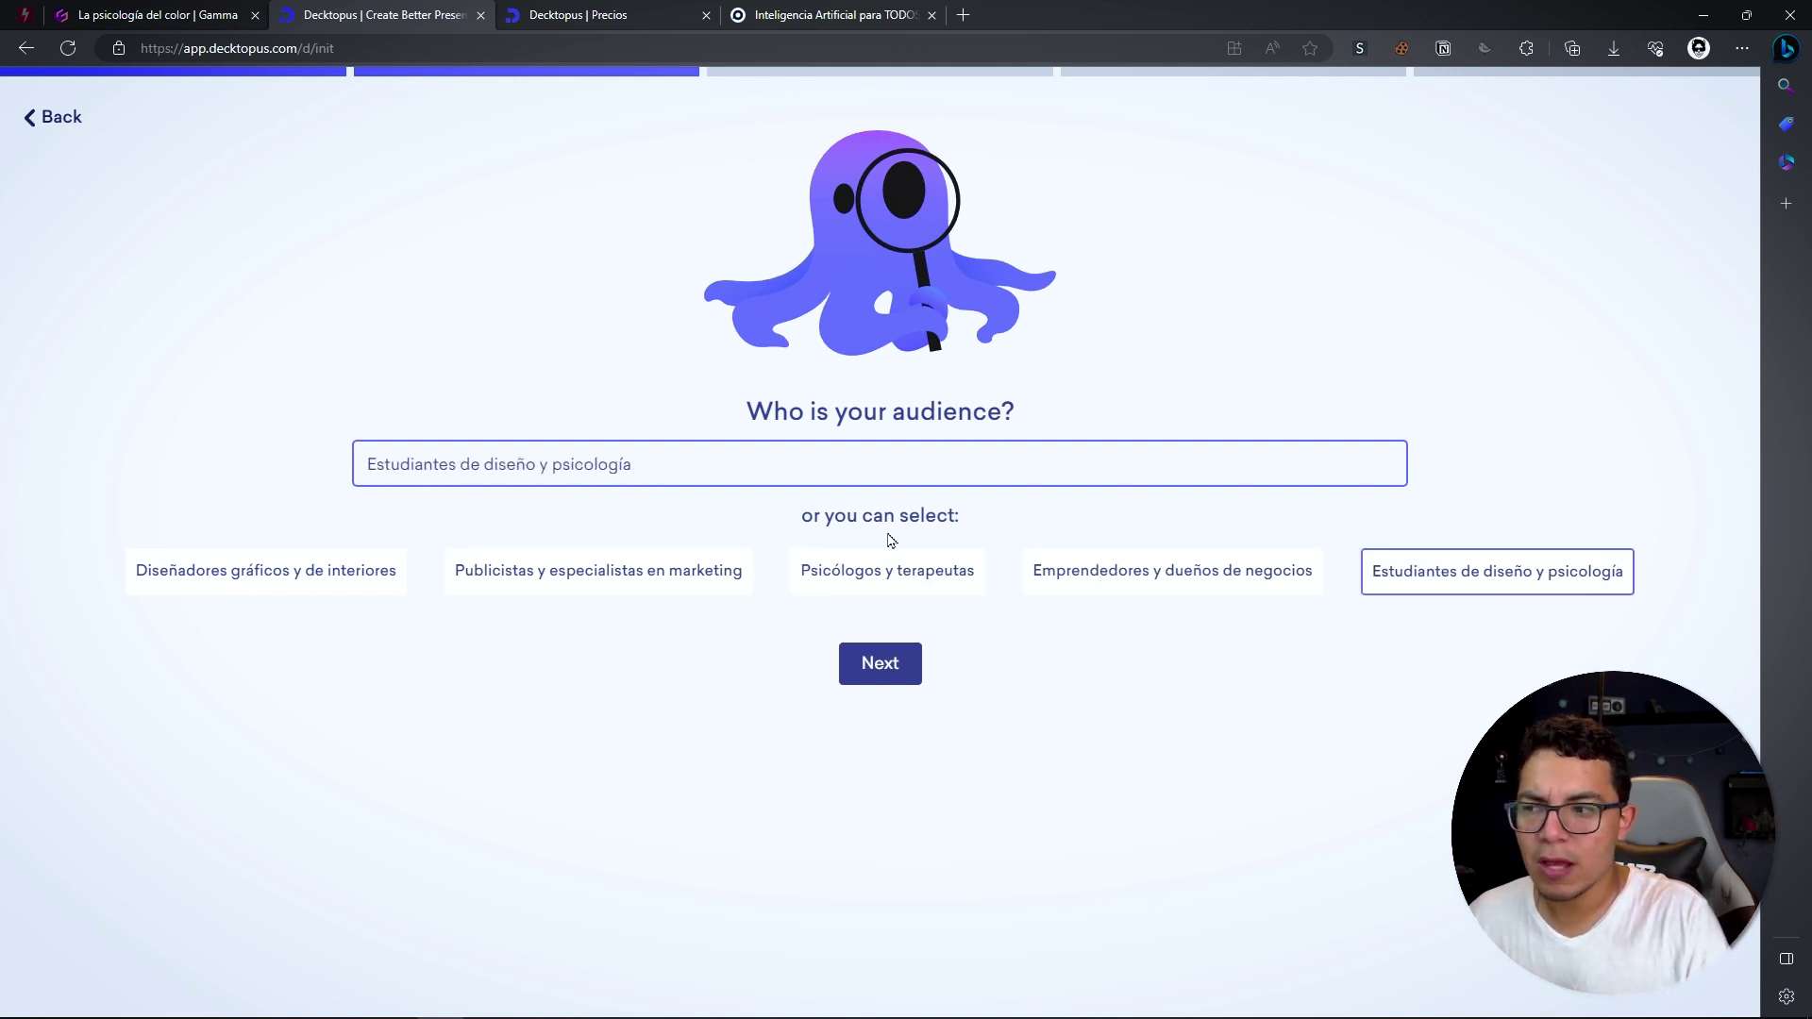
click(852, 582)
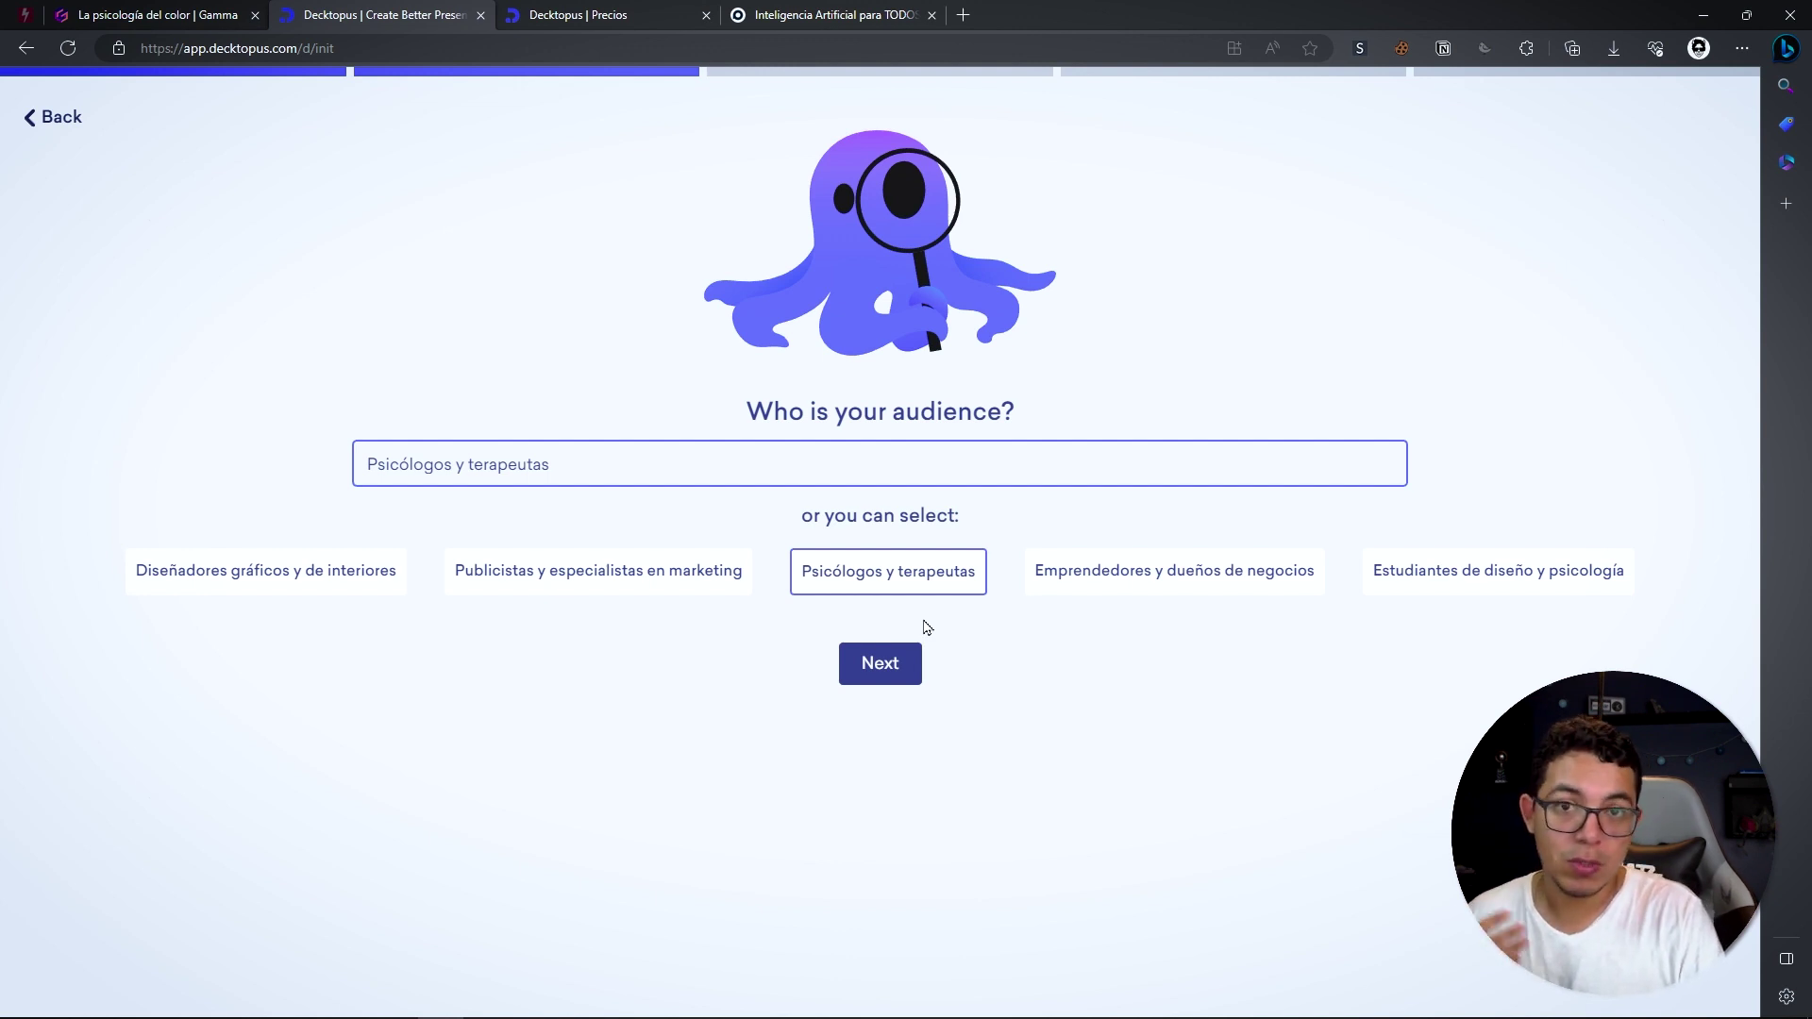
click(155, 14)
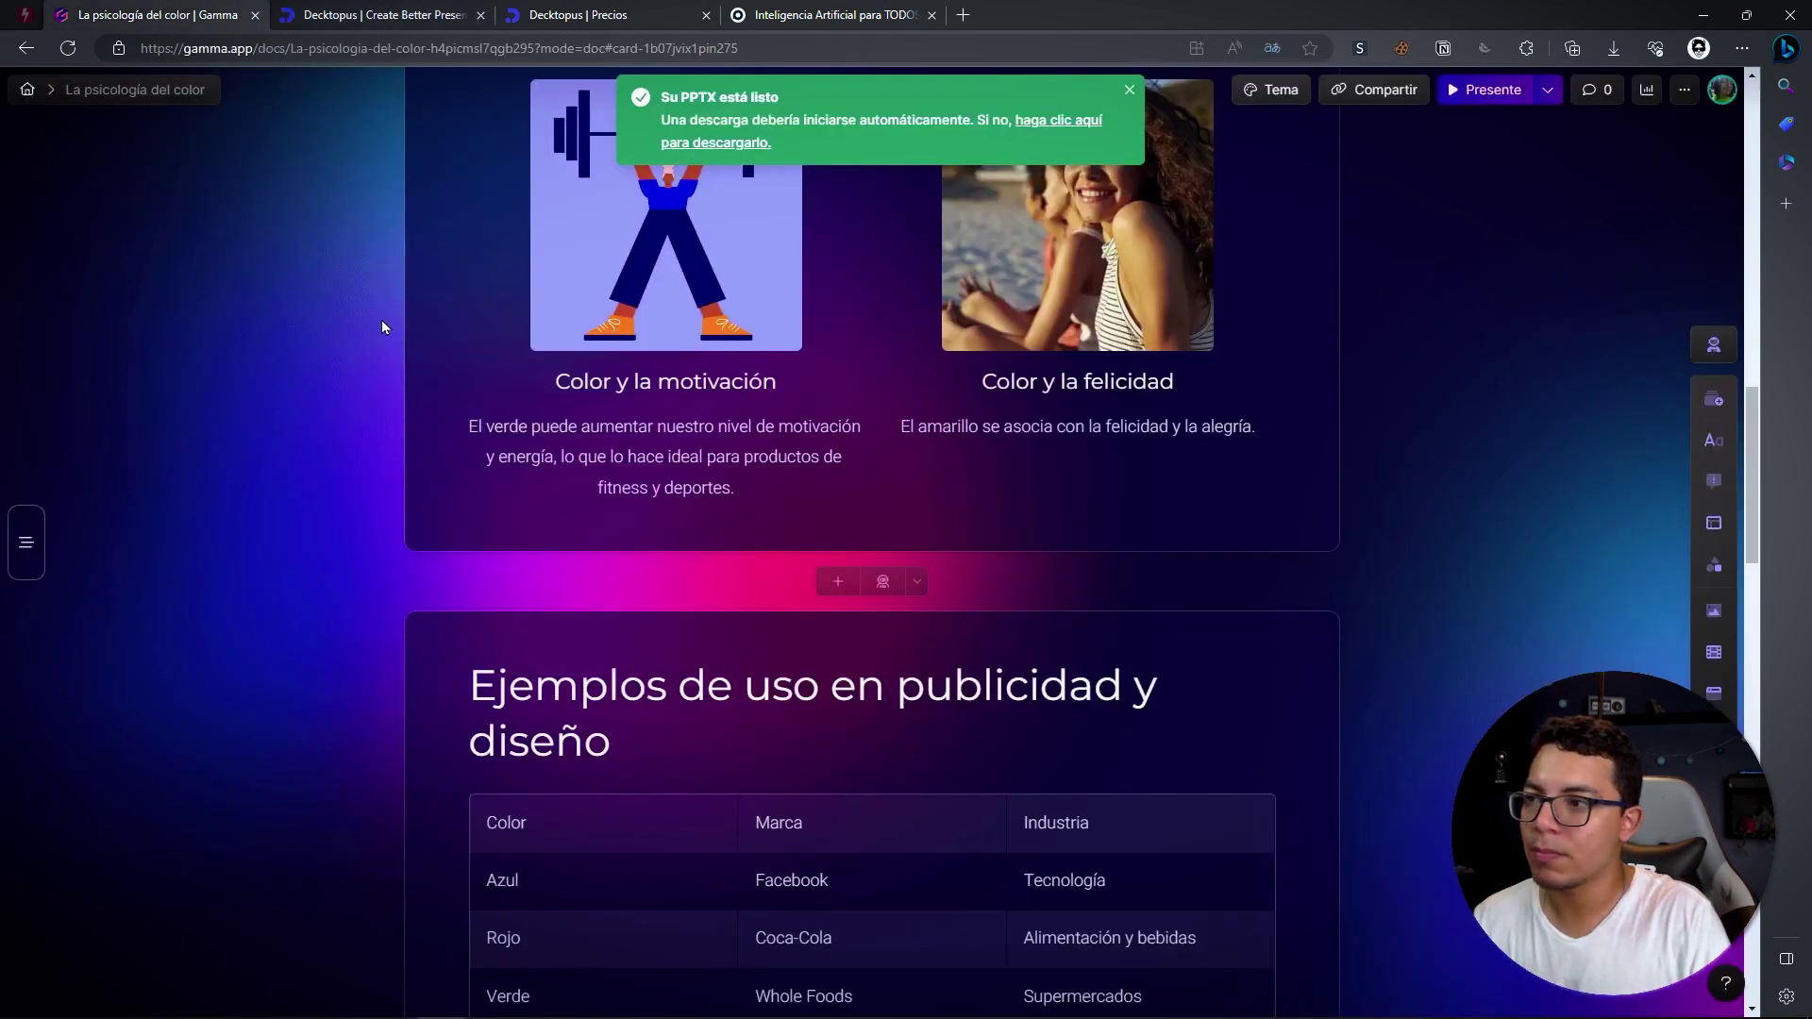
click(422, 16)
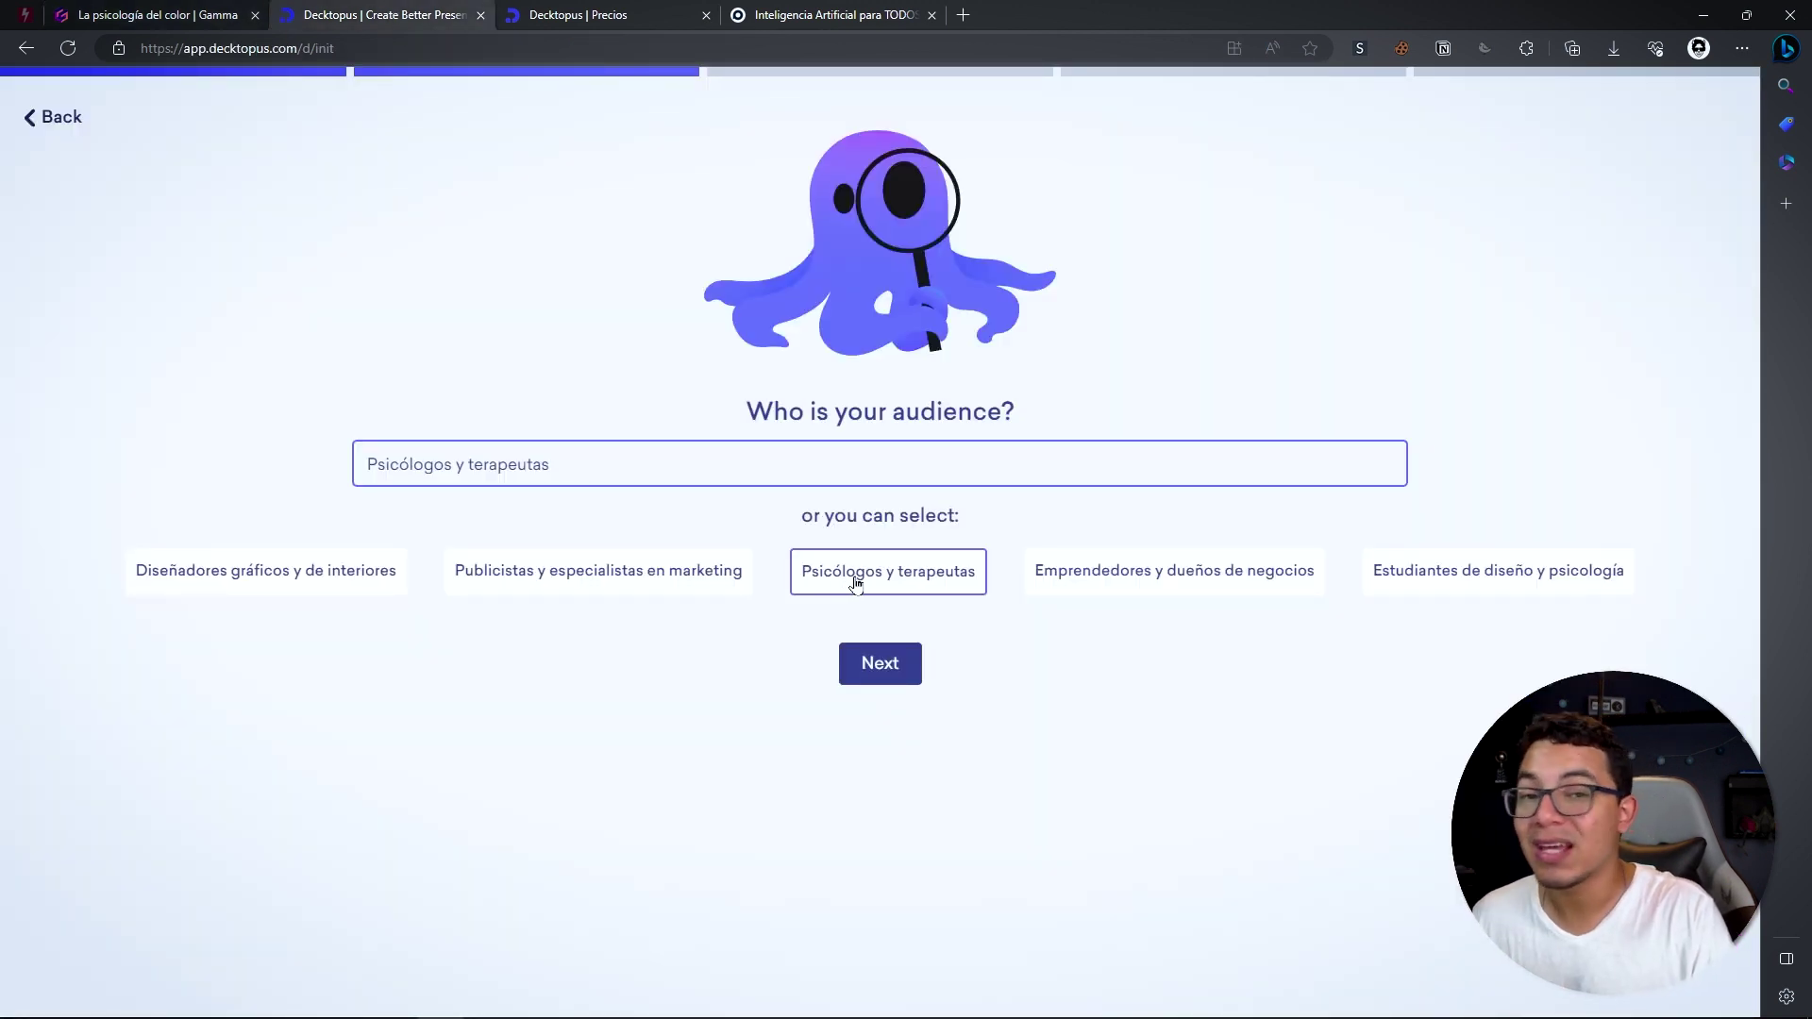
click(897, 663)
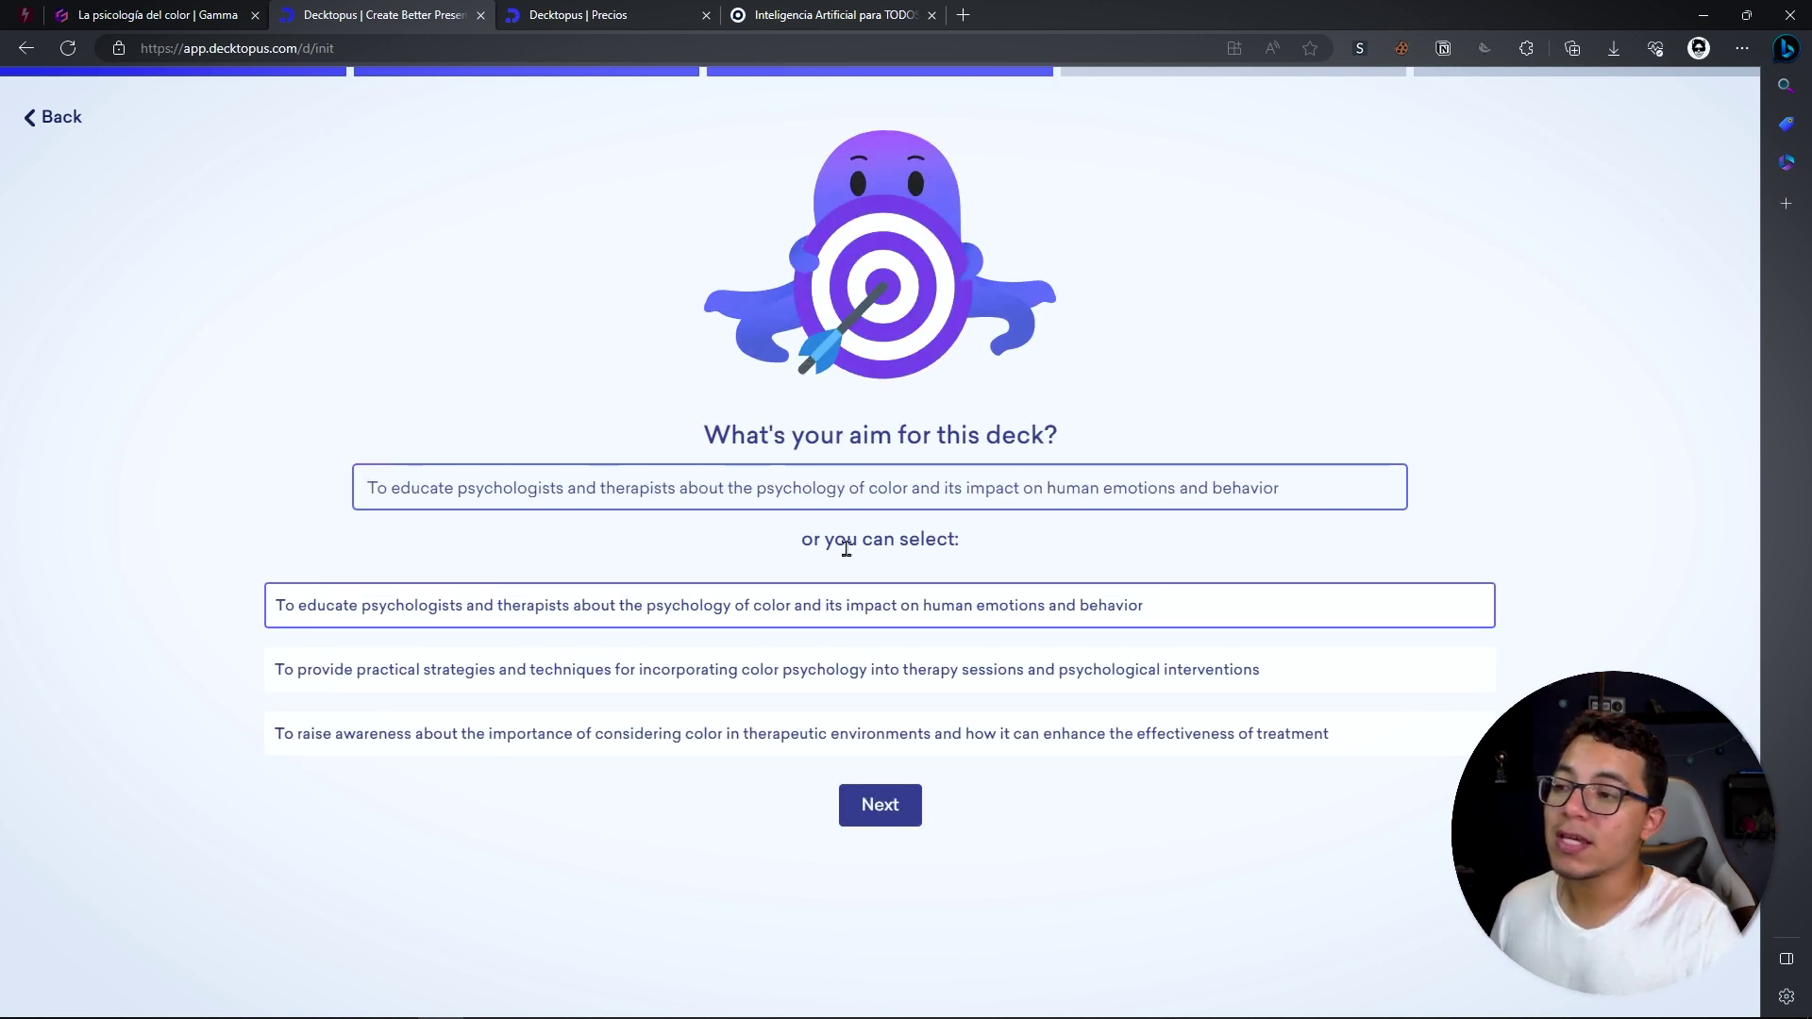
Step: Translate the setup to Spanish, keep the educational aim, and choose a 25 minutos length
right_click(281, 366)
click(396, 609)
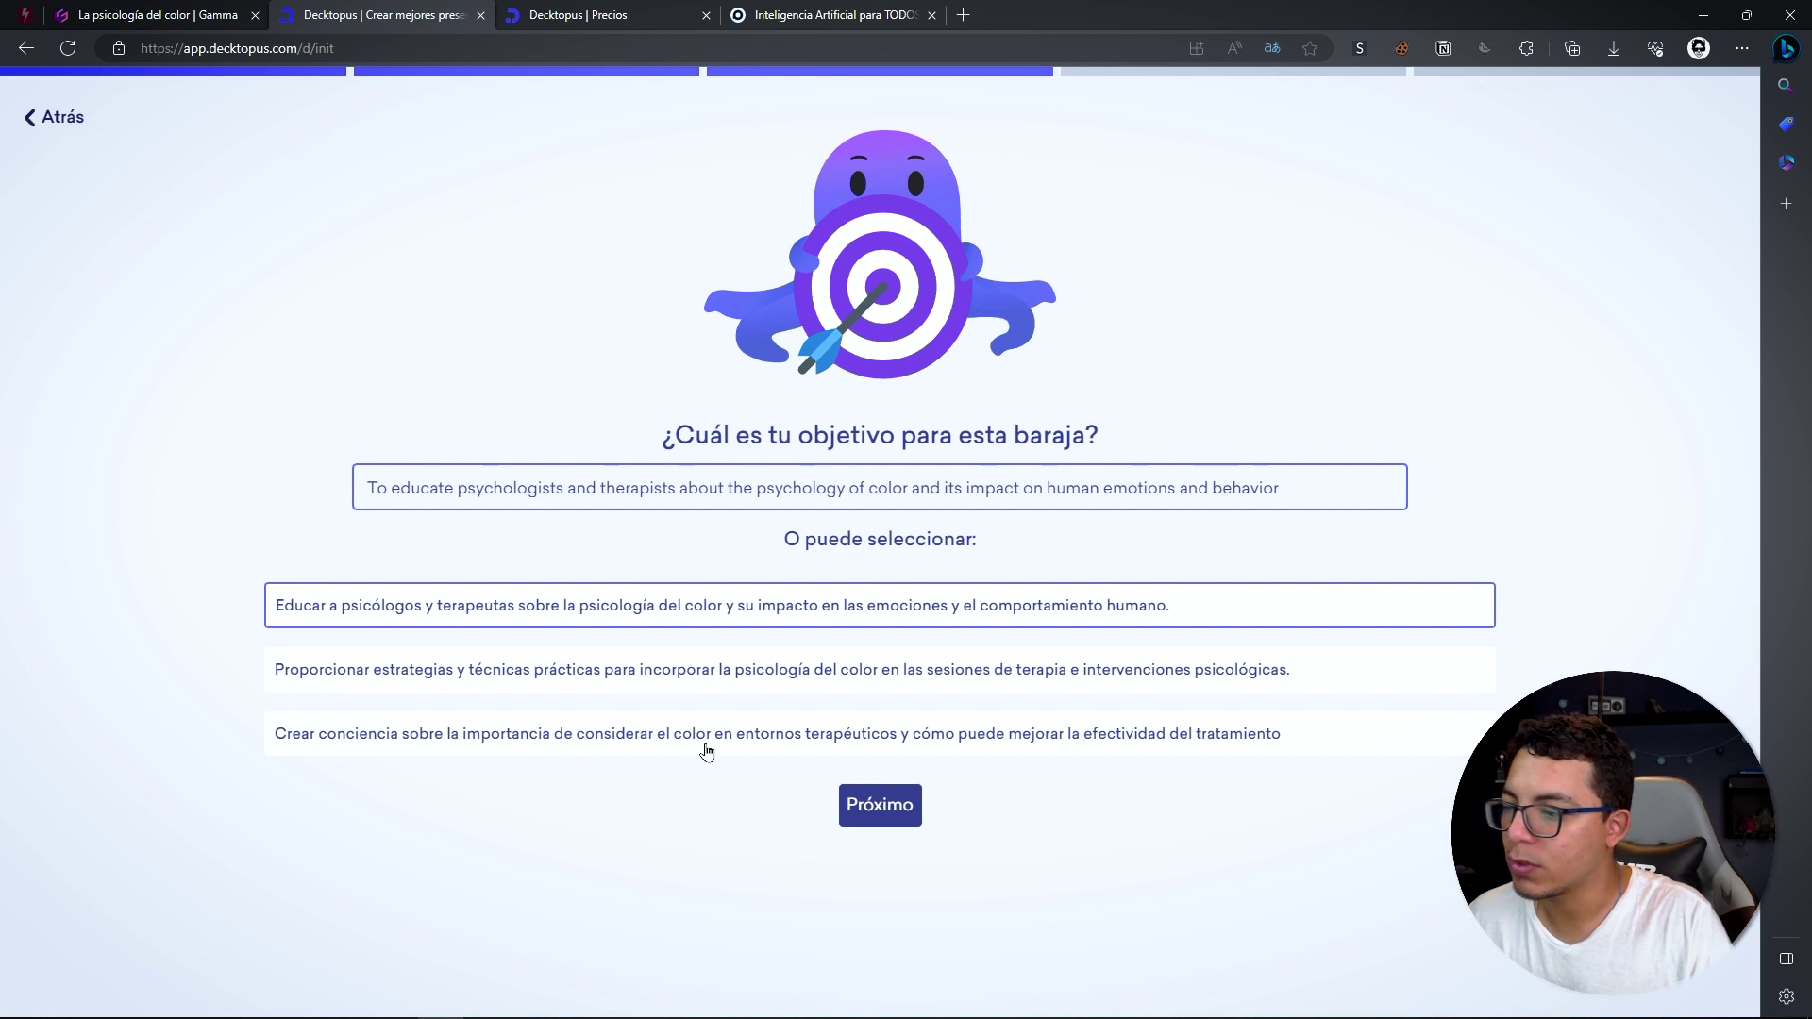
click(894, 831)
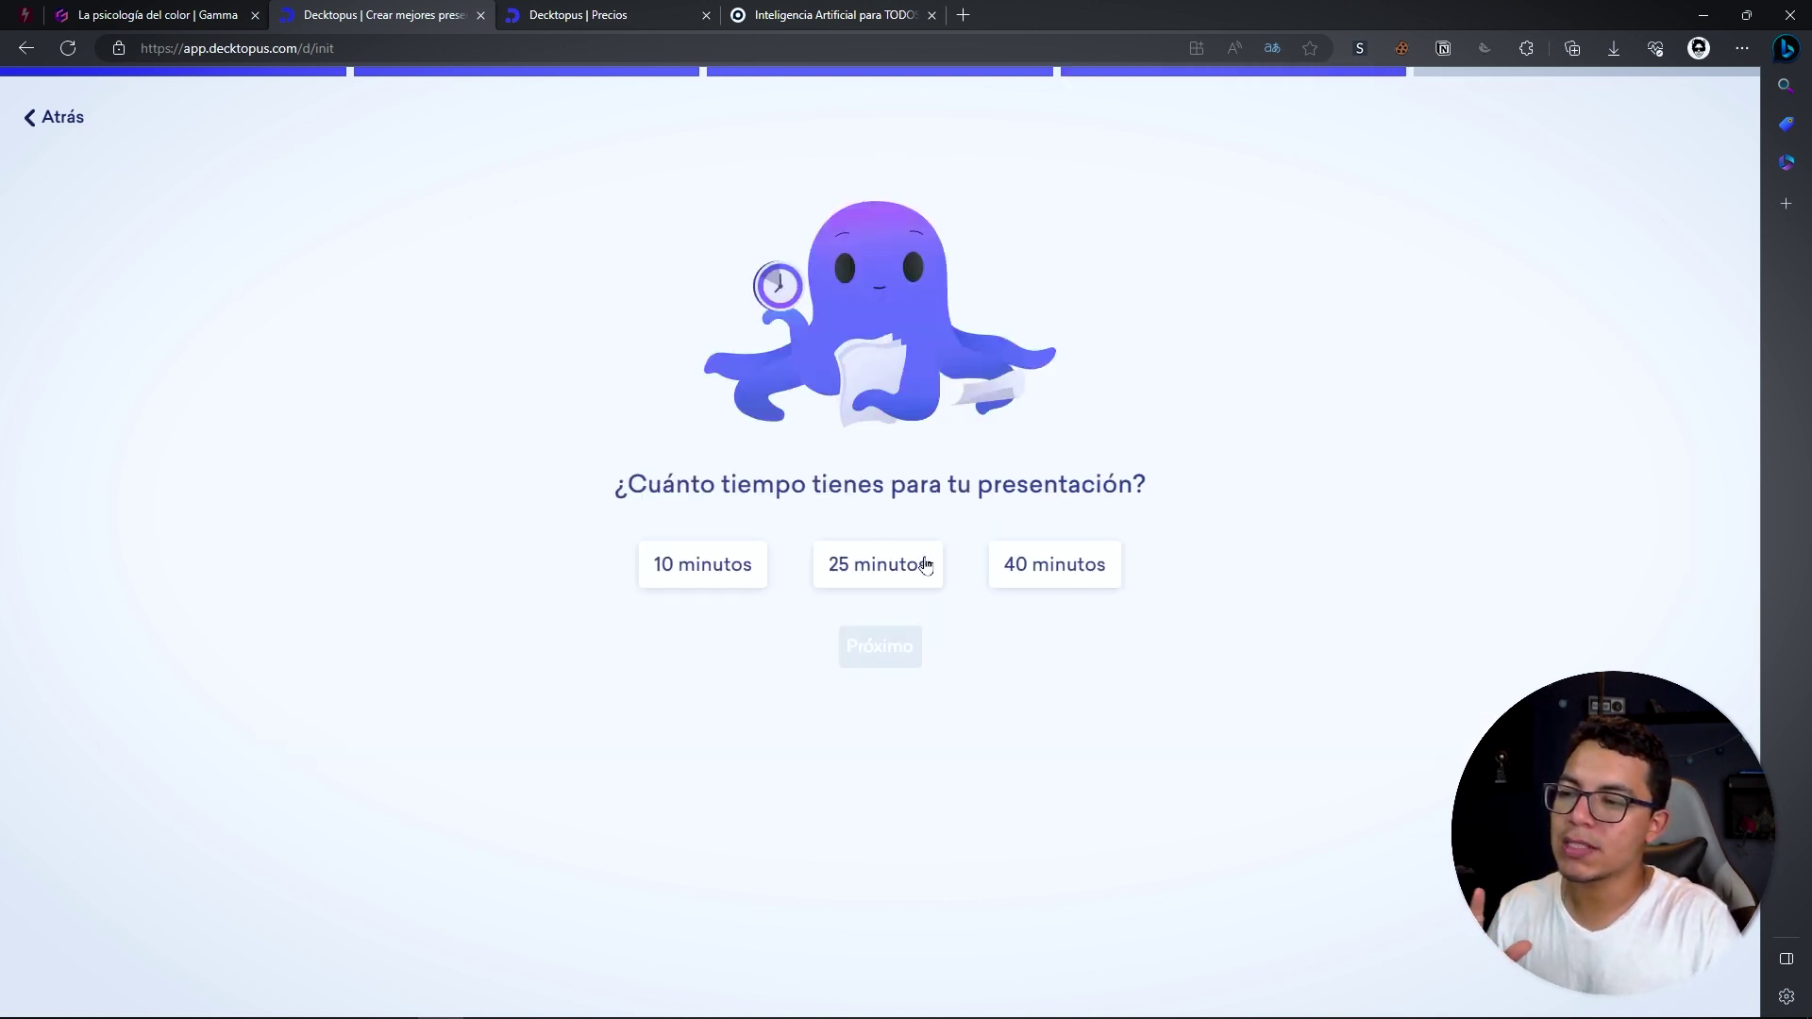
click(857, 570)
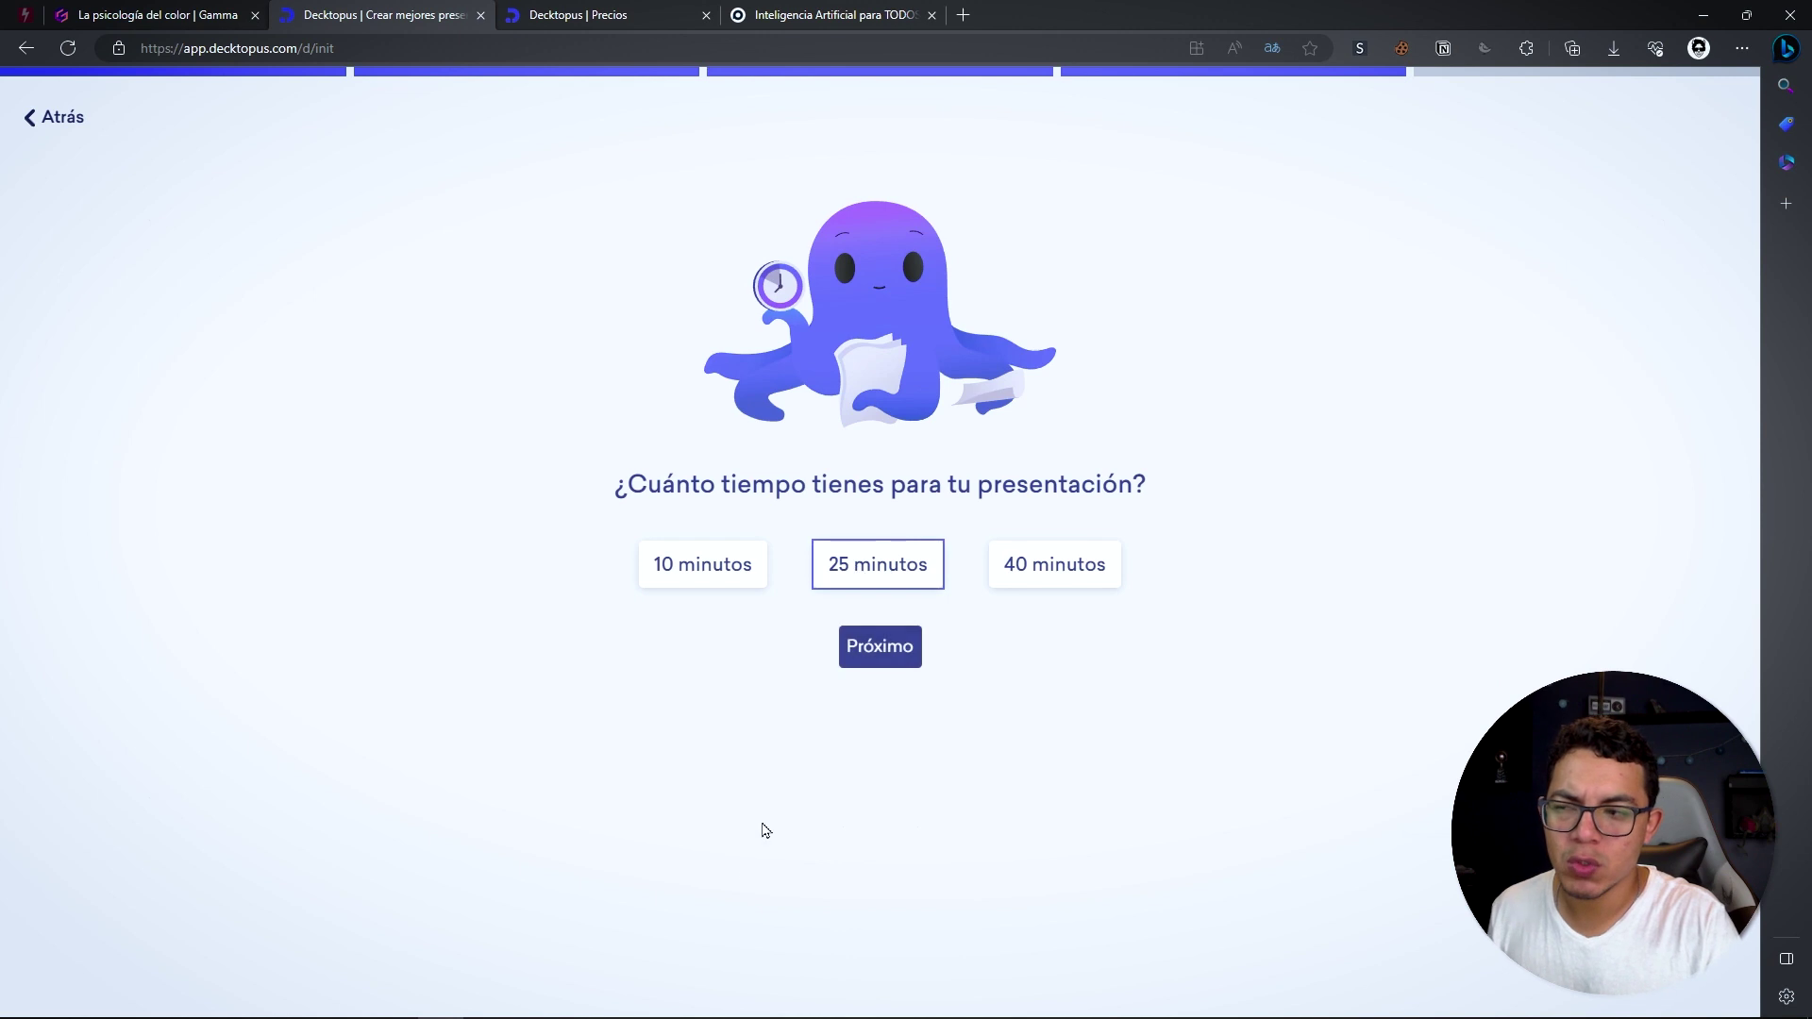
click(879, 660)
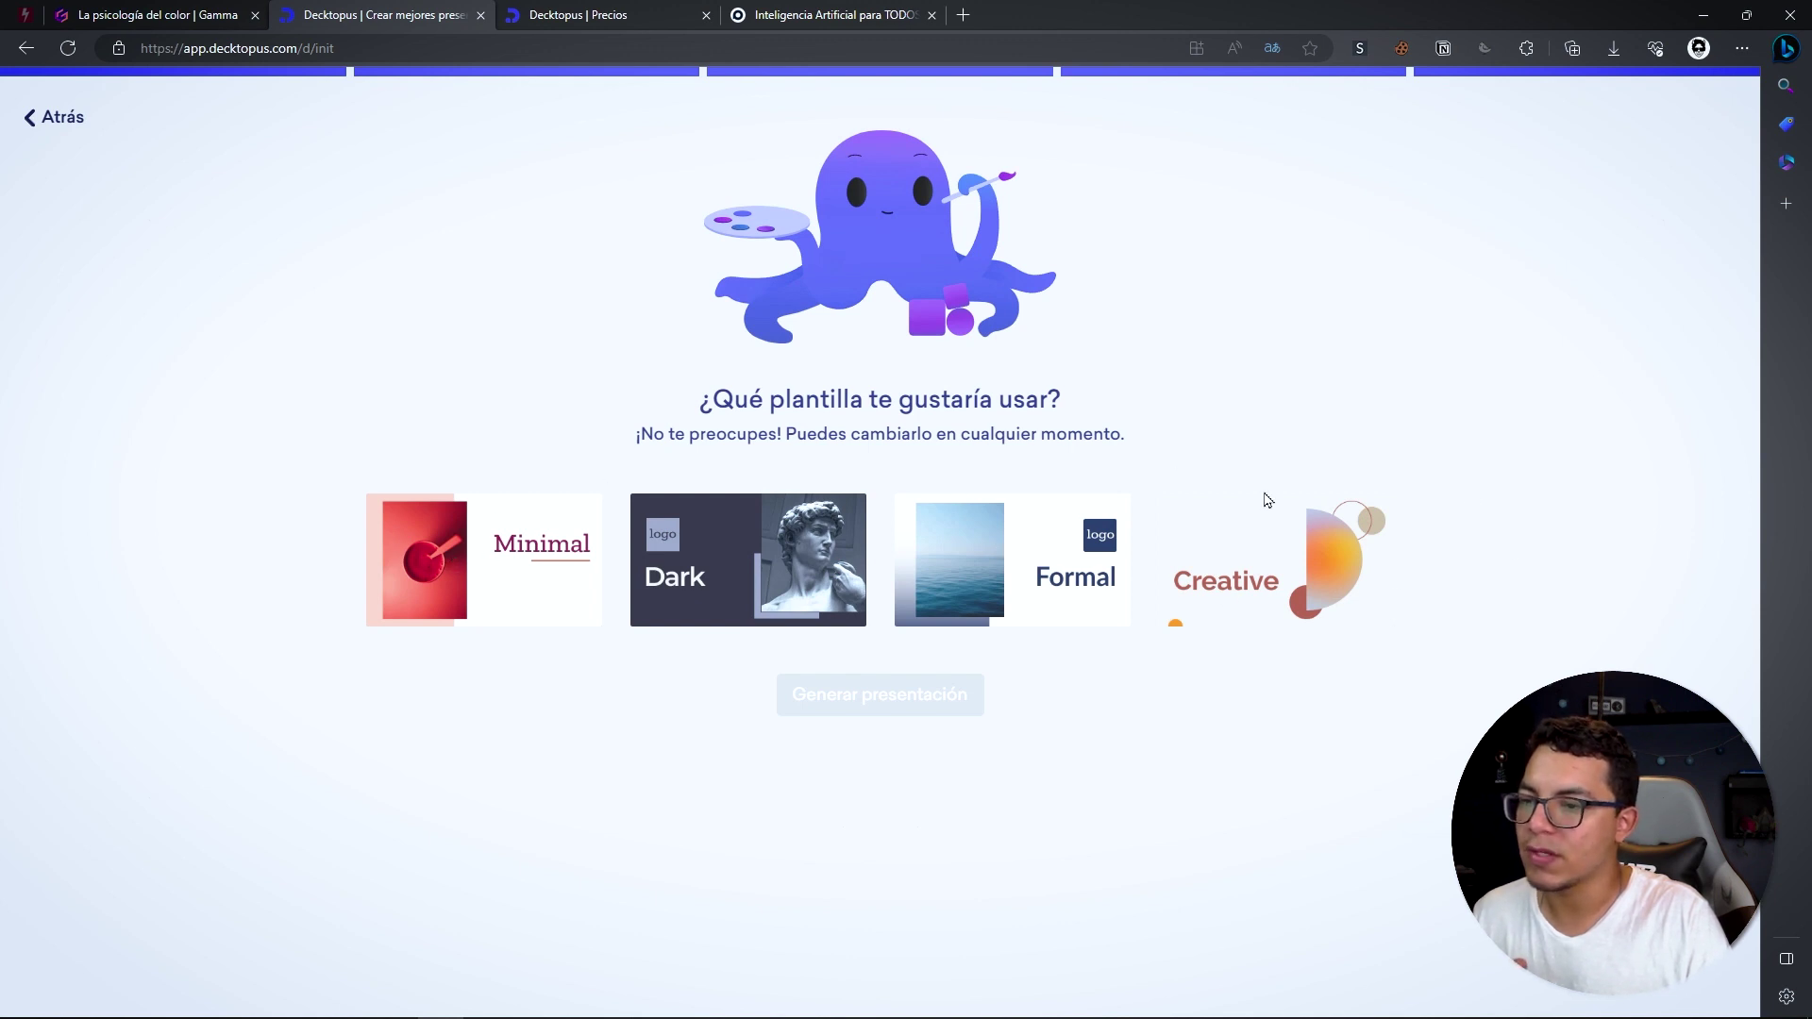
Step: Pick the Creative template and generate the Psicología del Color deck
click(1270, 581)
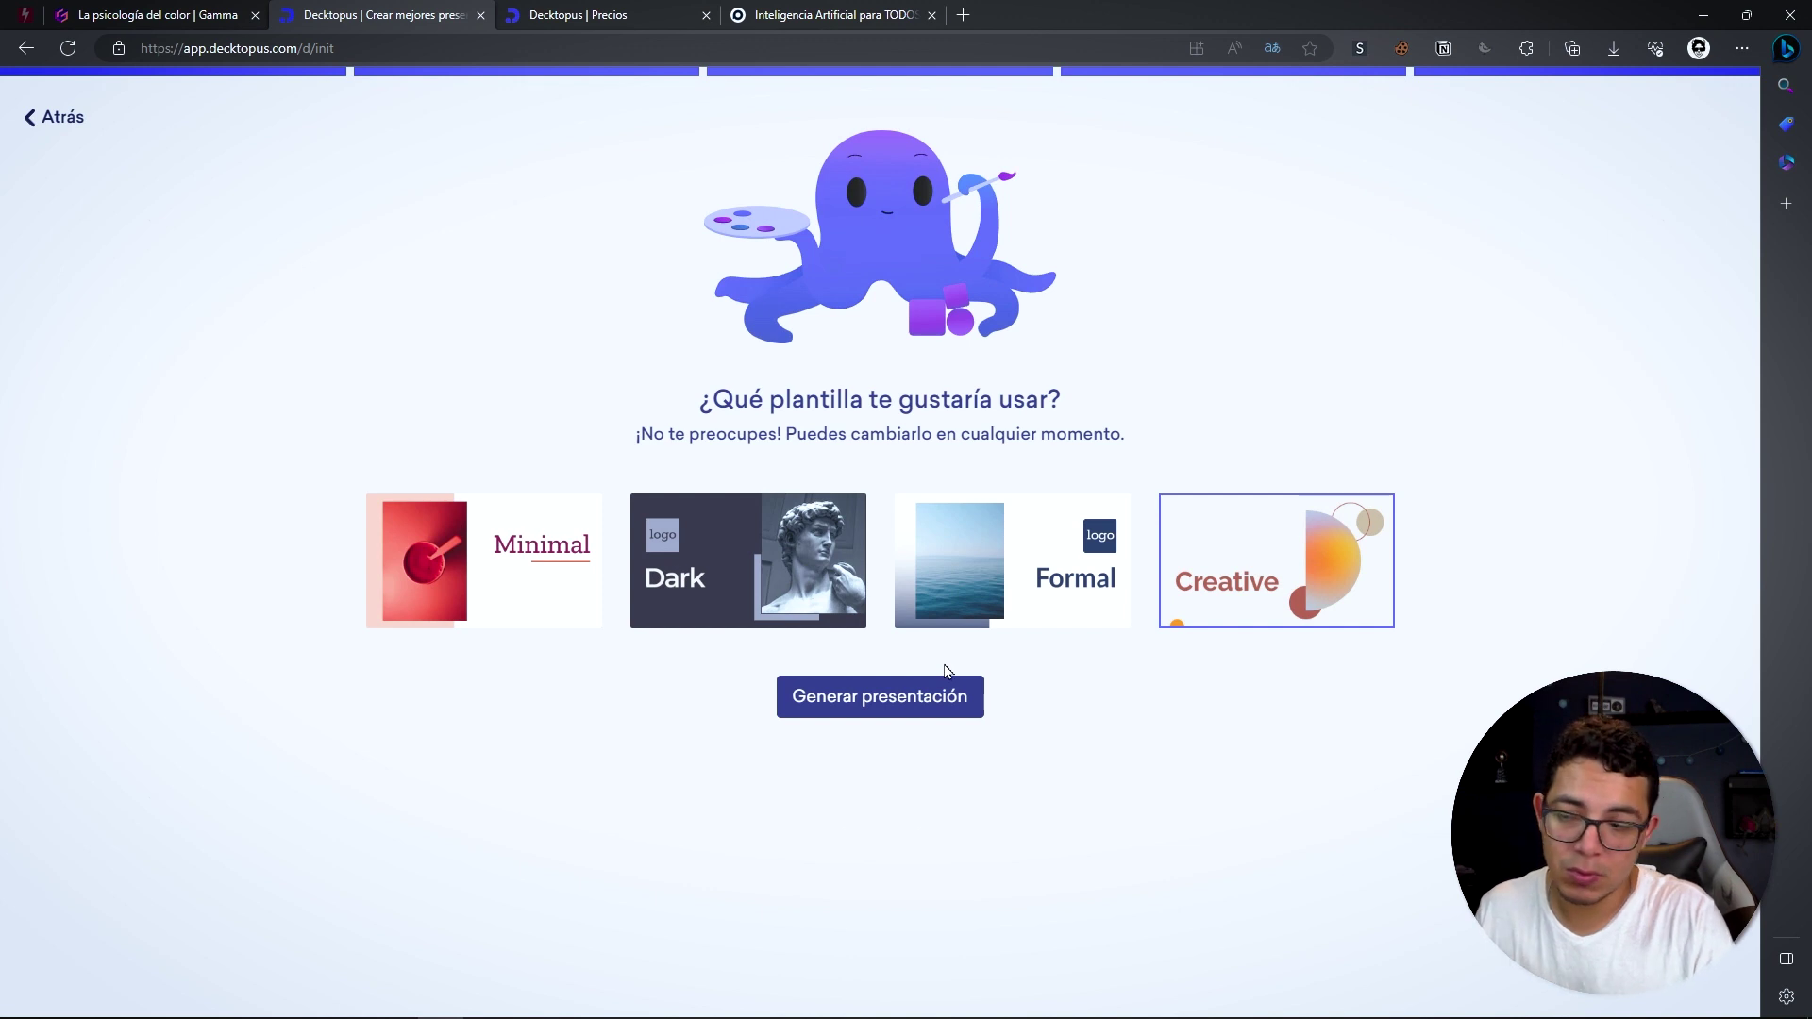
click(920, 701)
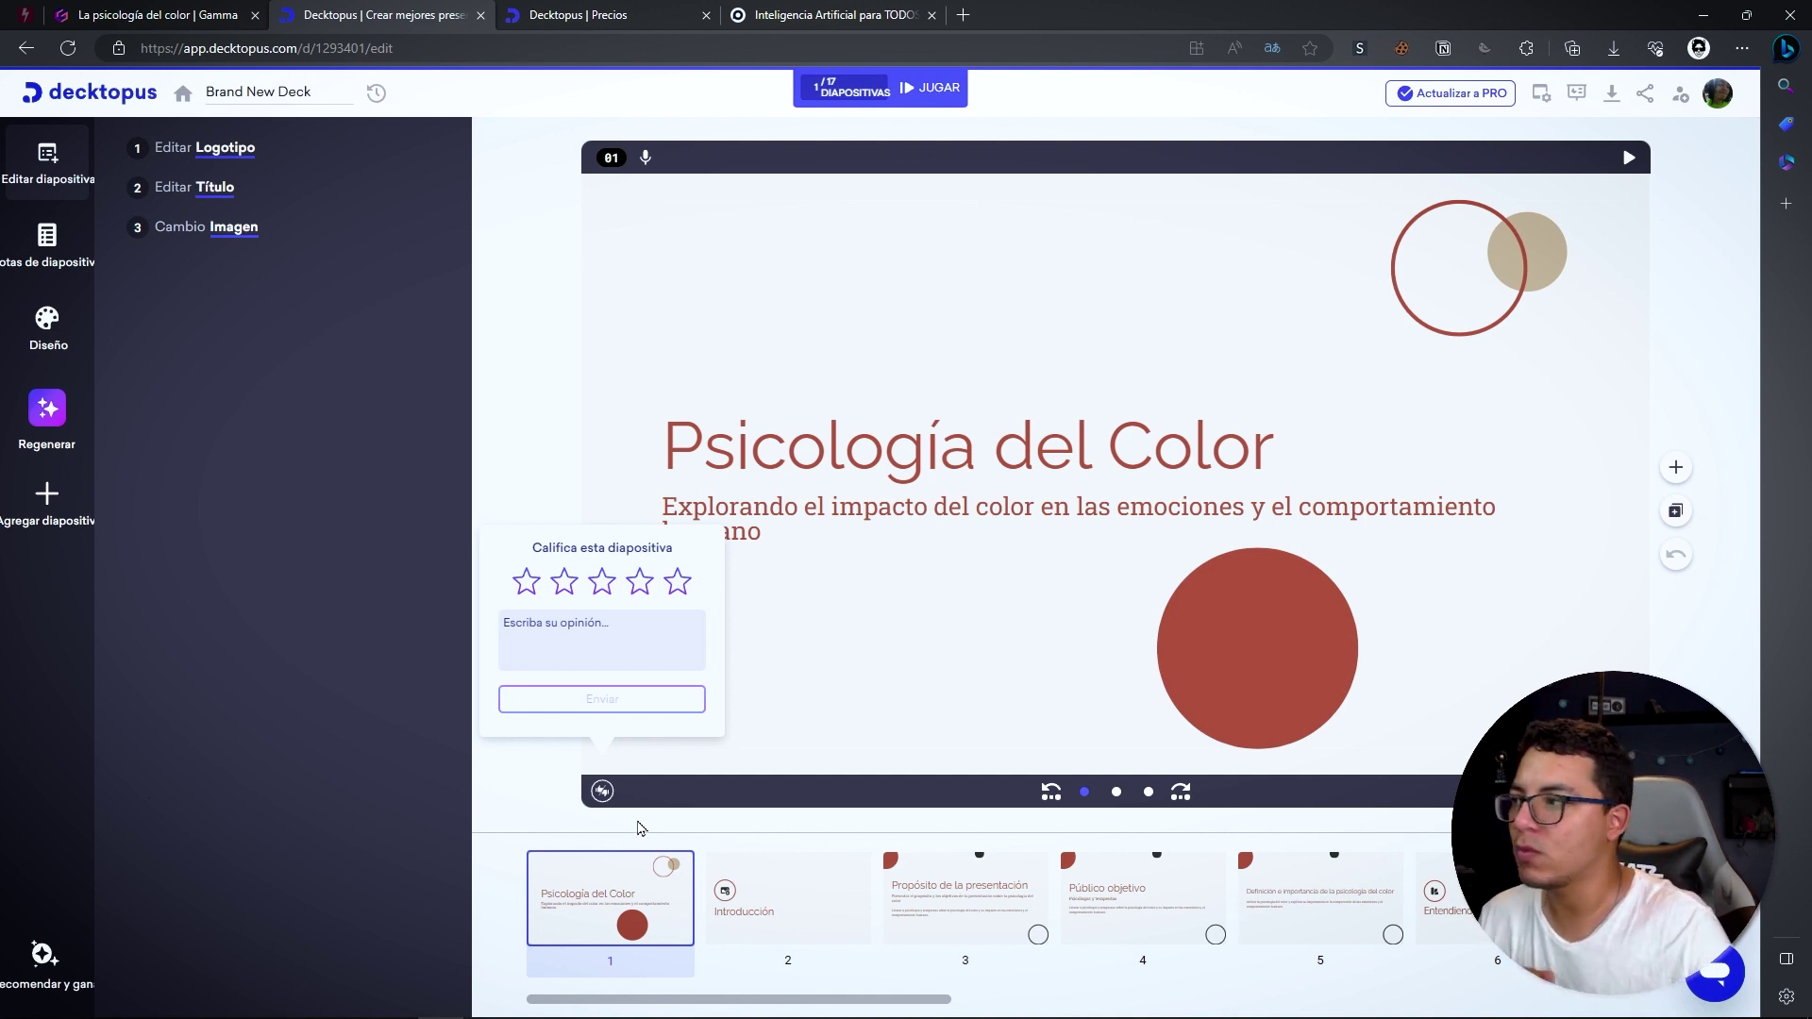
Step: Close the rating popup and open the 'Psicología del Color' title slide's title and subtitle for editing
click(780, 457)
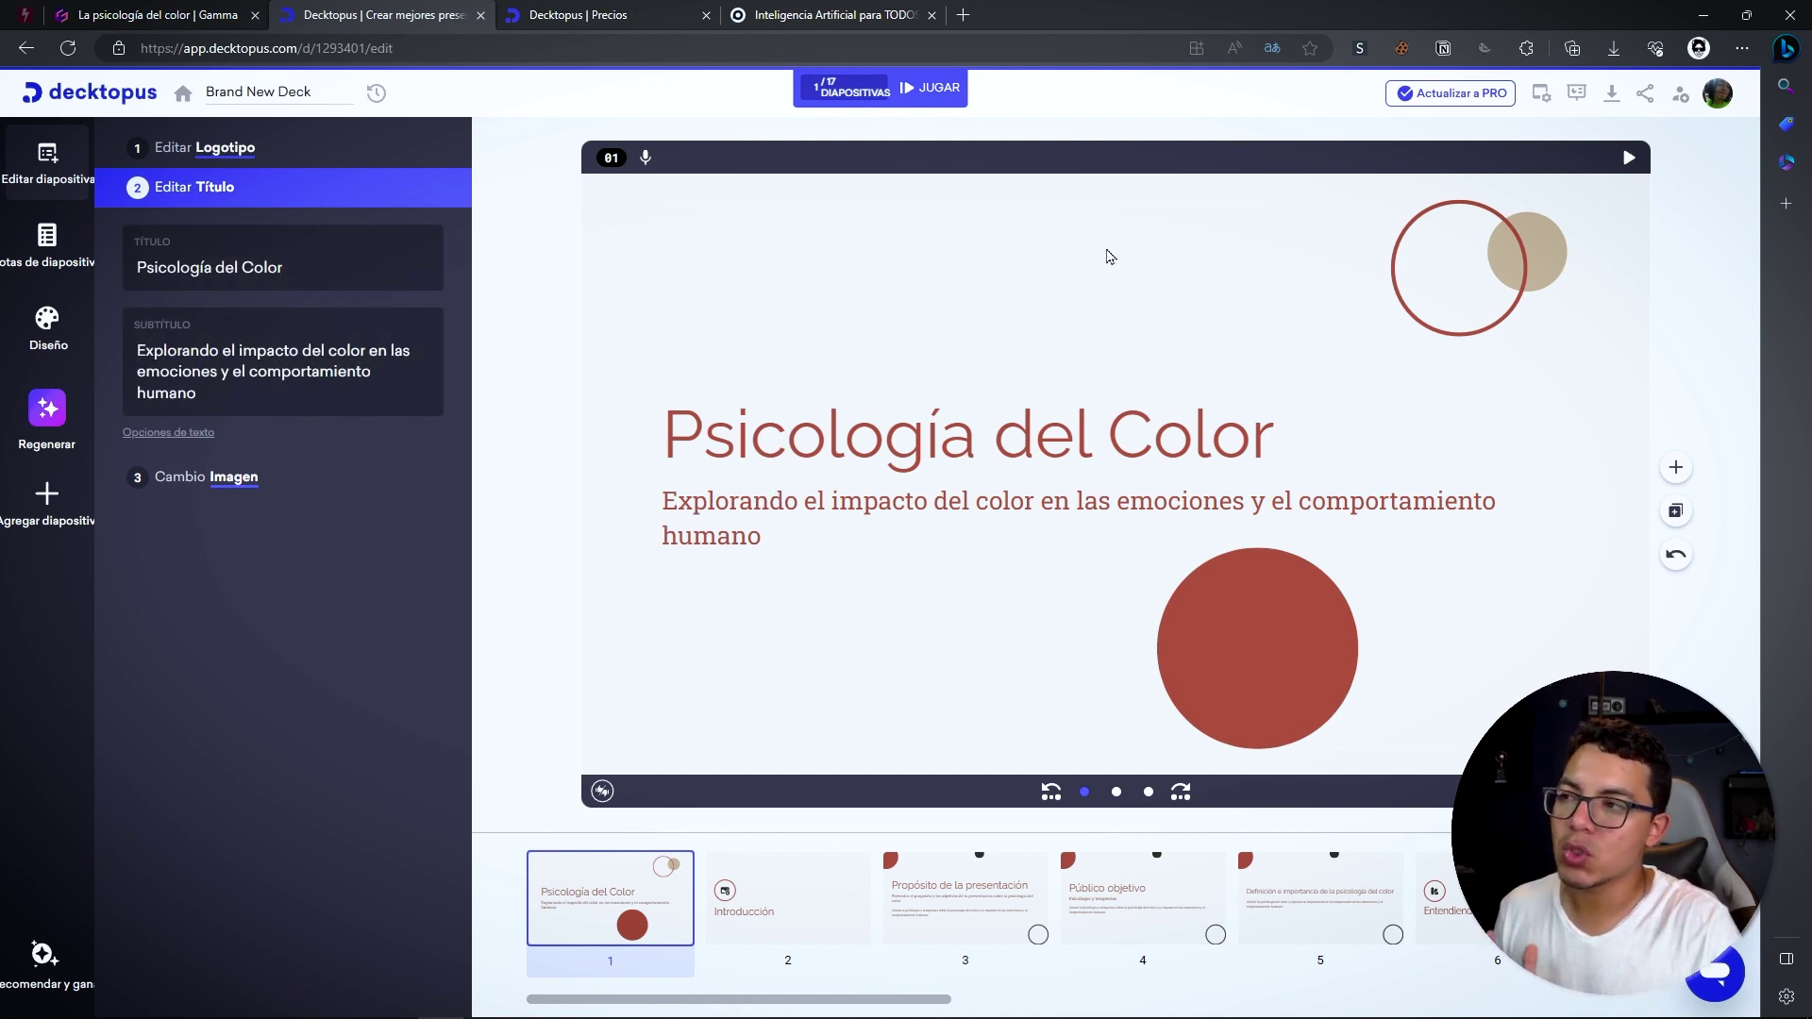
Step: In PowerPoint, add a test text box reading 'asdfasd' at the slide's upper right, then return to Decktopus
key(alt+Tab)
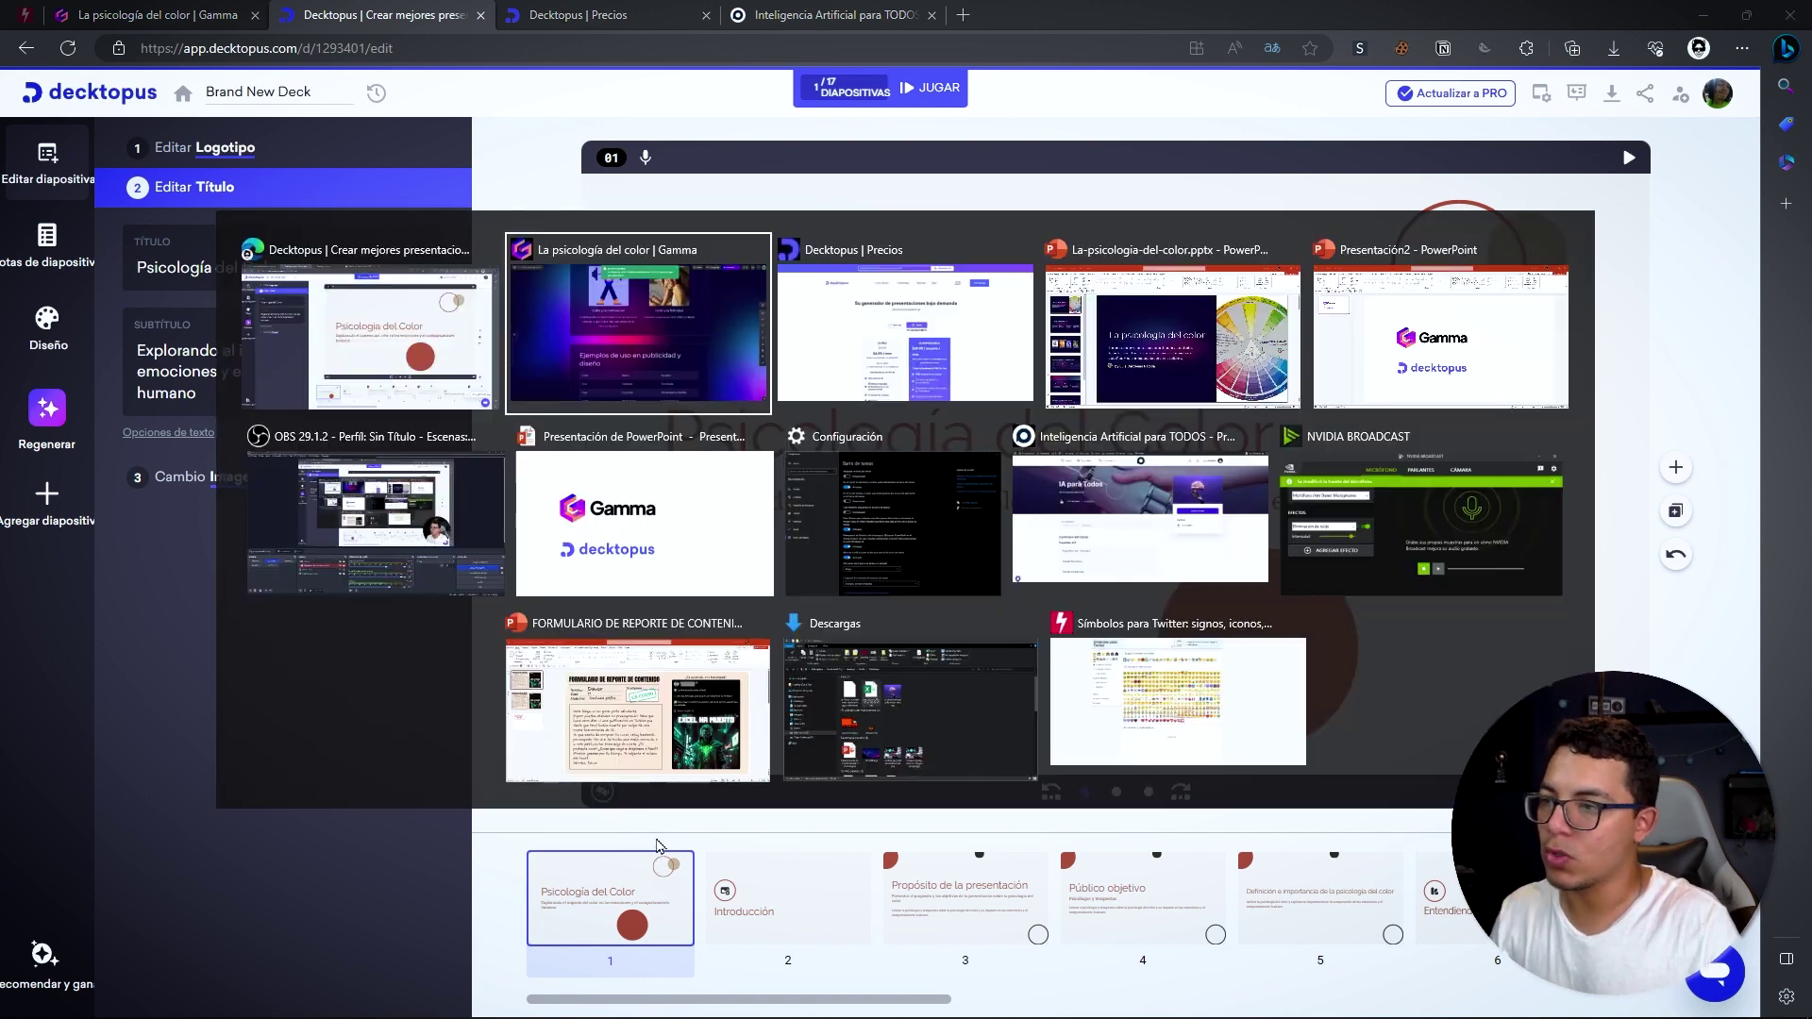
click(1441, 337)
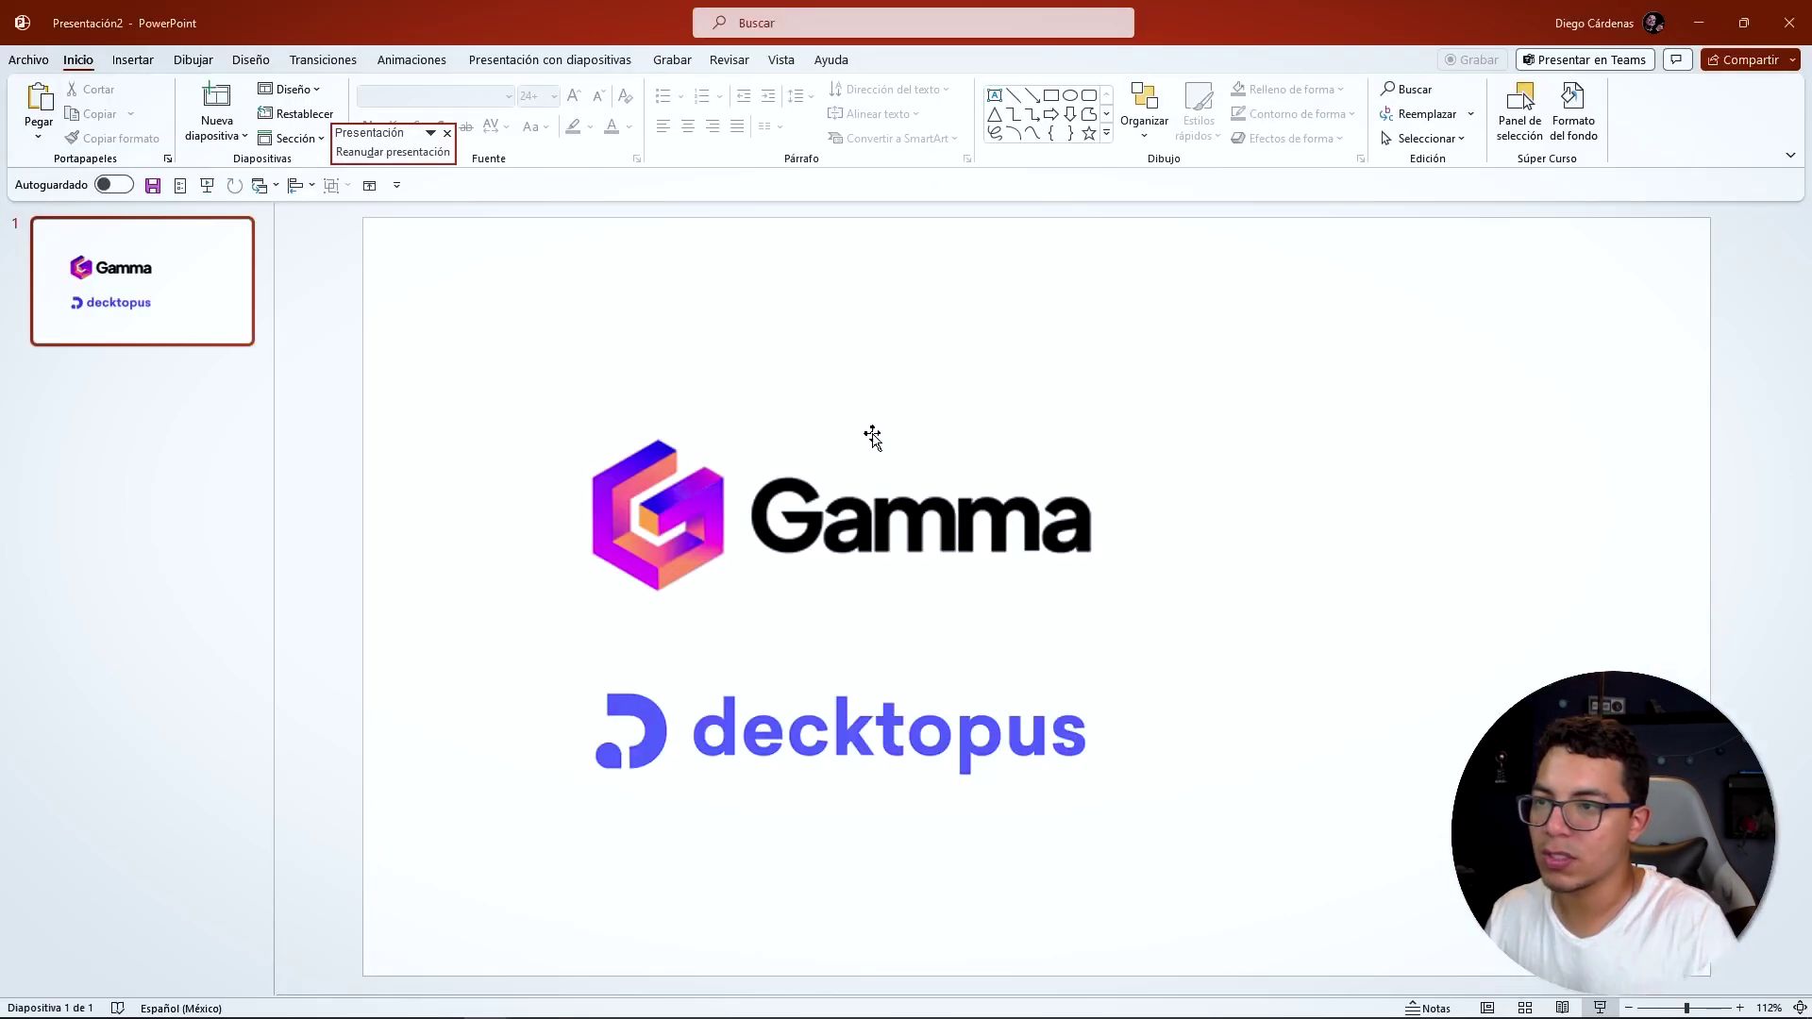
click(769, 444)
click(993, 97)
drag(1206, 333, 1549, 497)
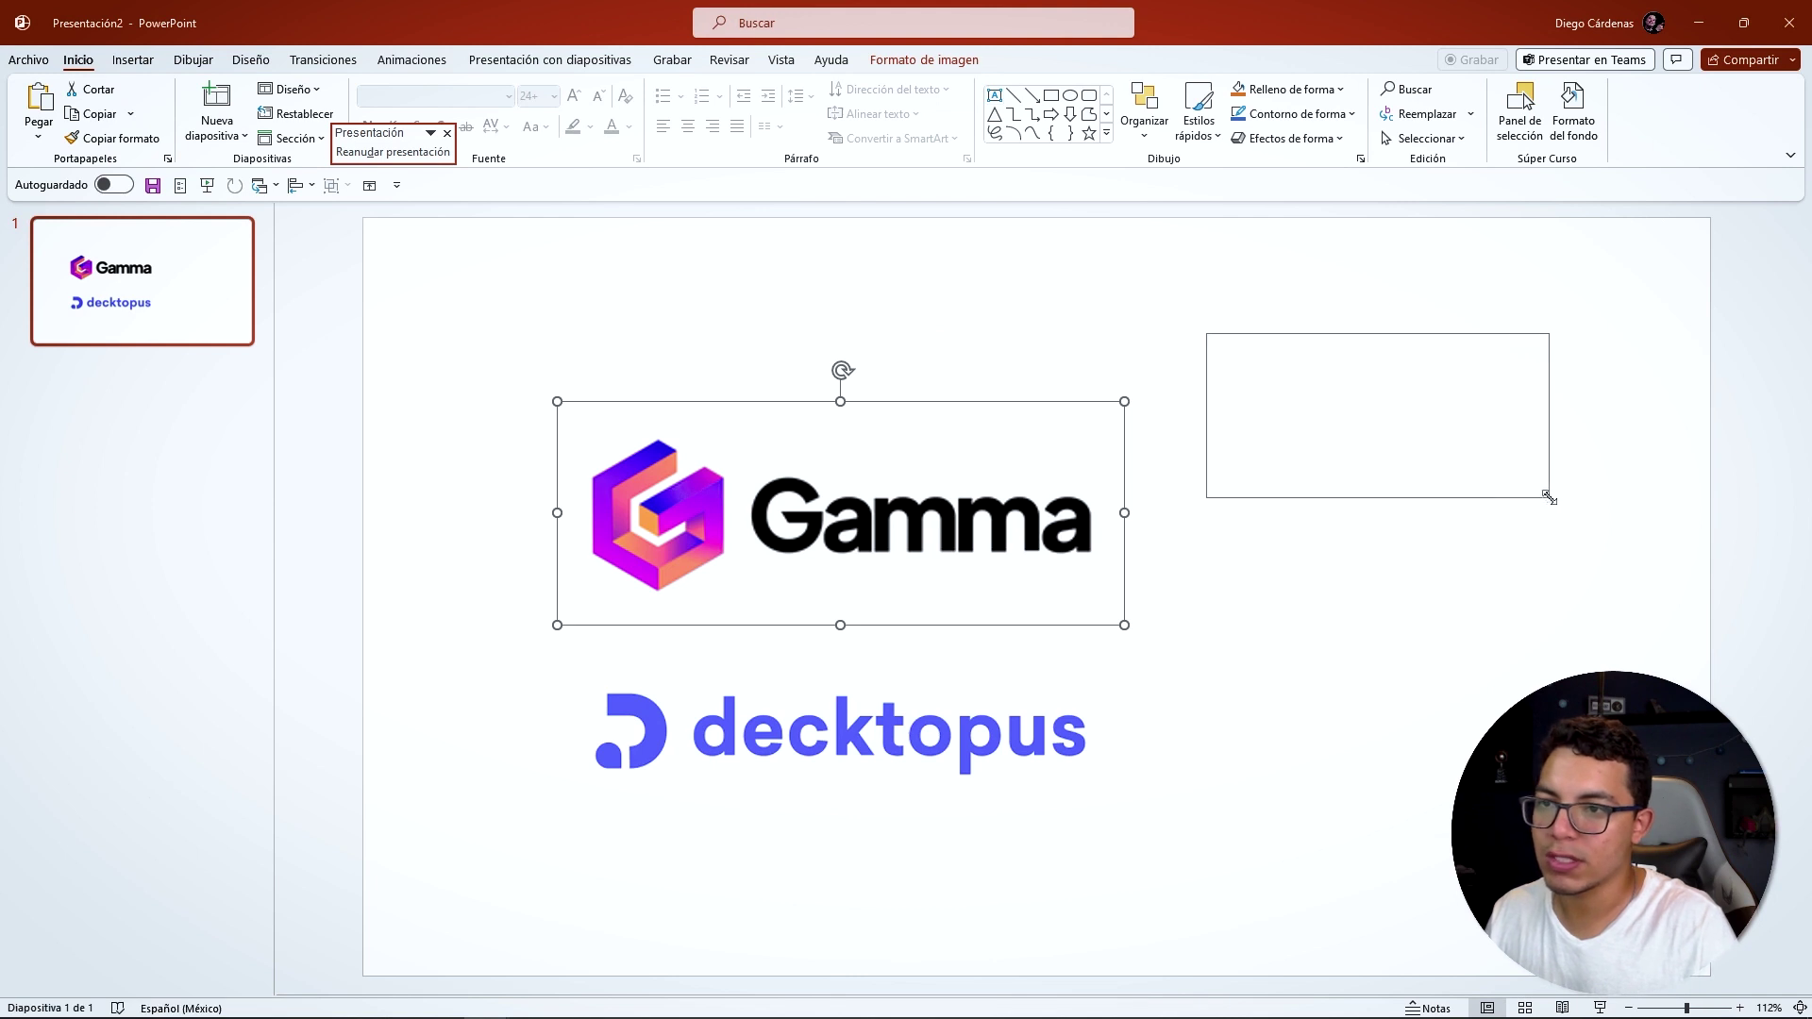
text(asdfasd)
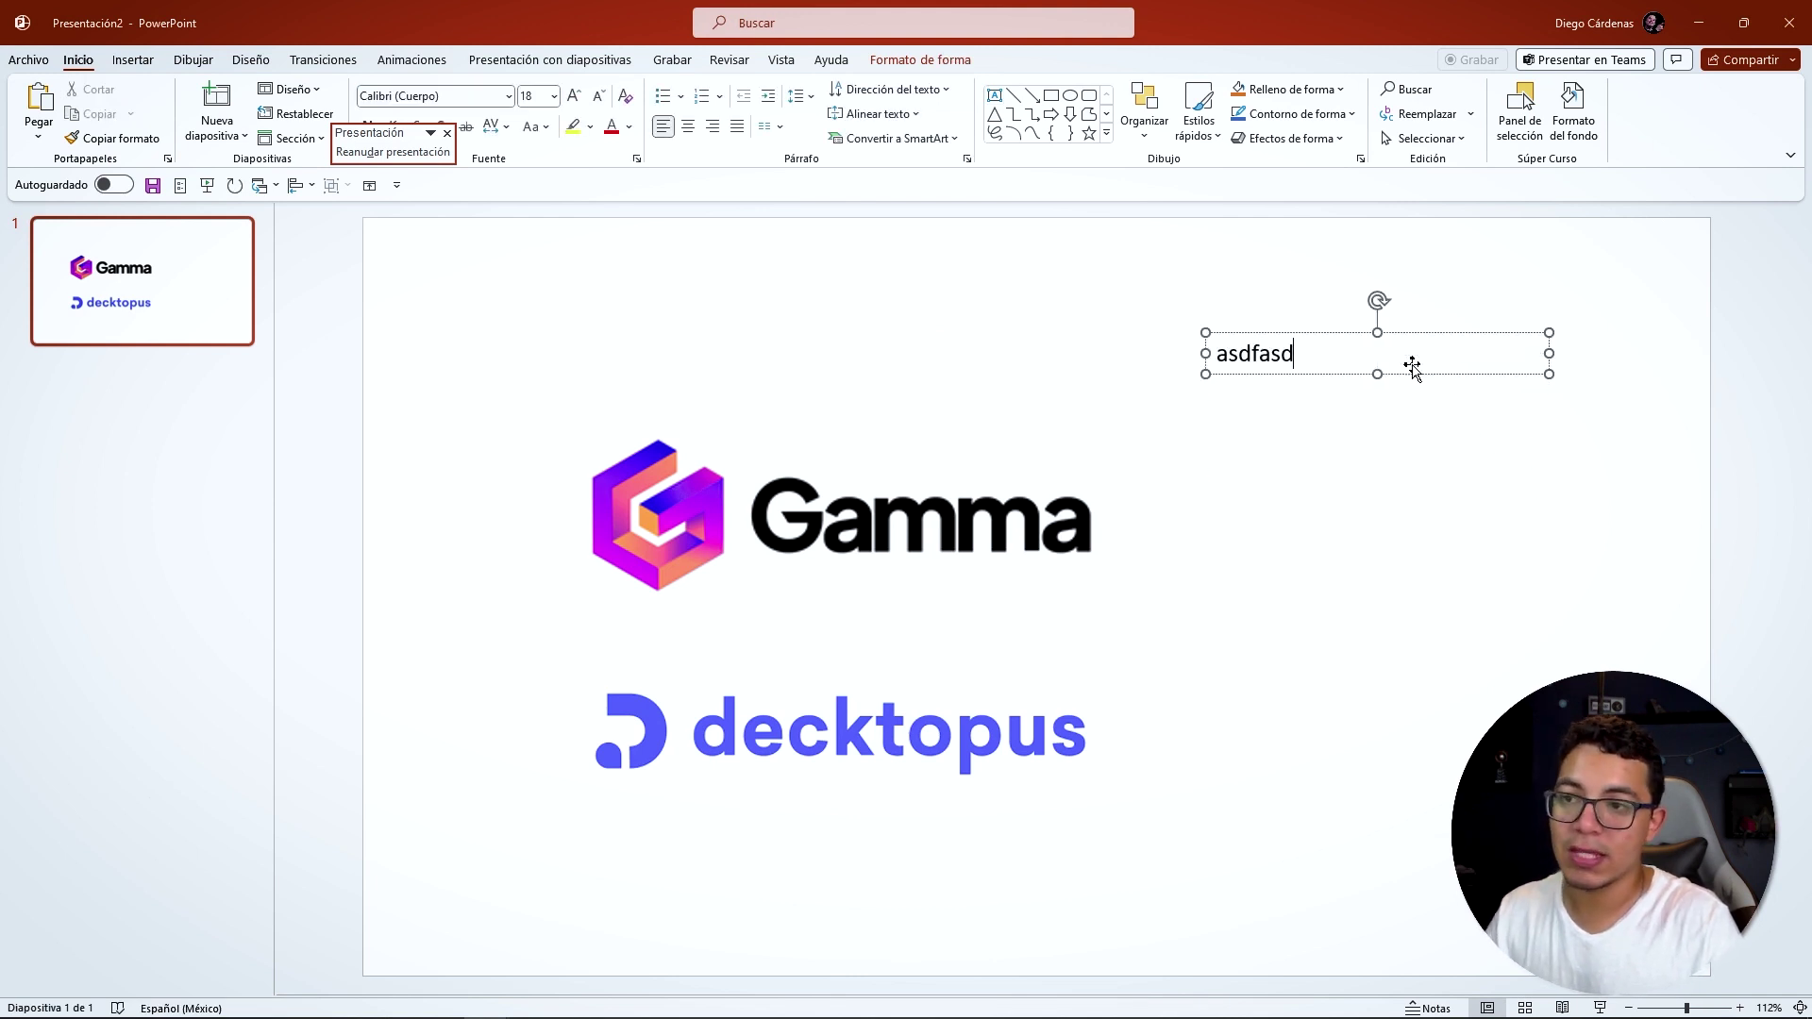
key(Escape)
key(alt+Tab)
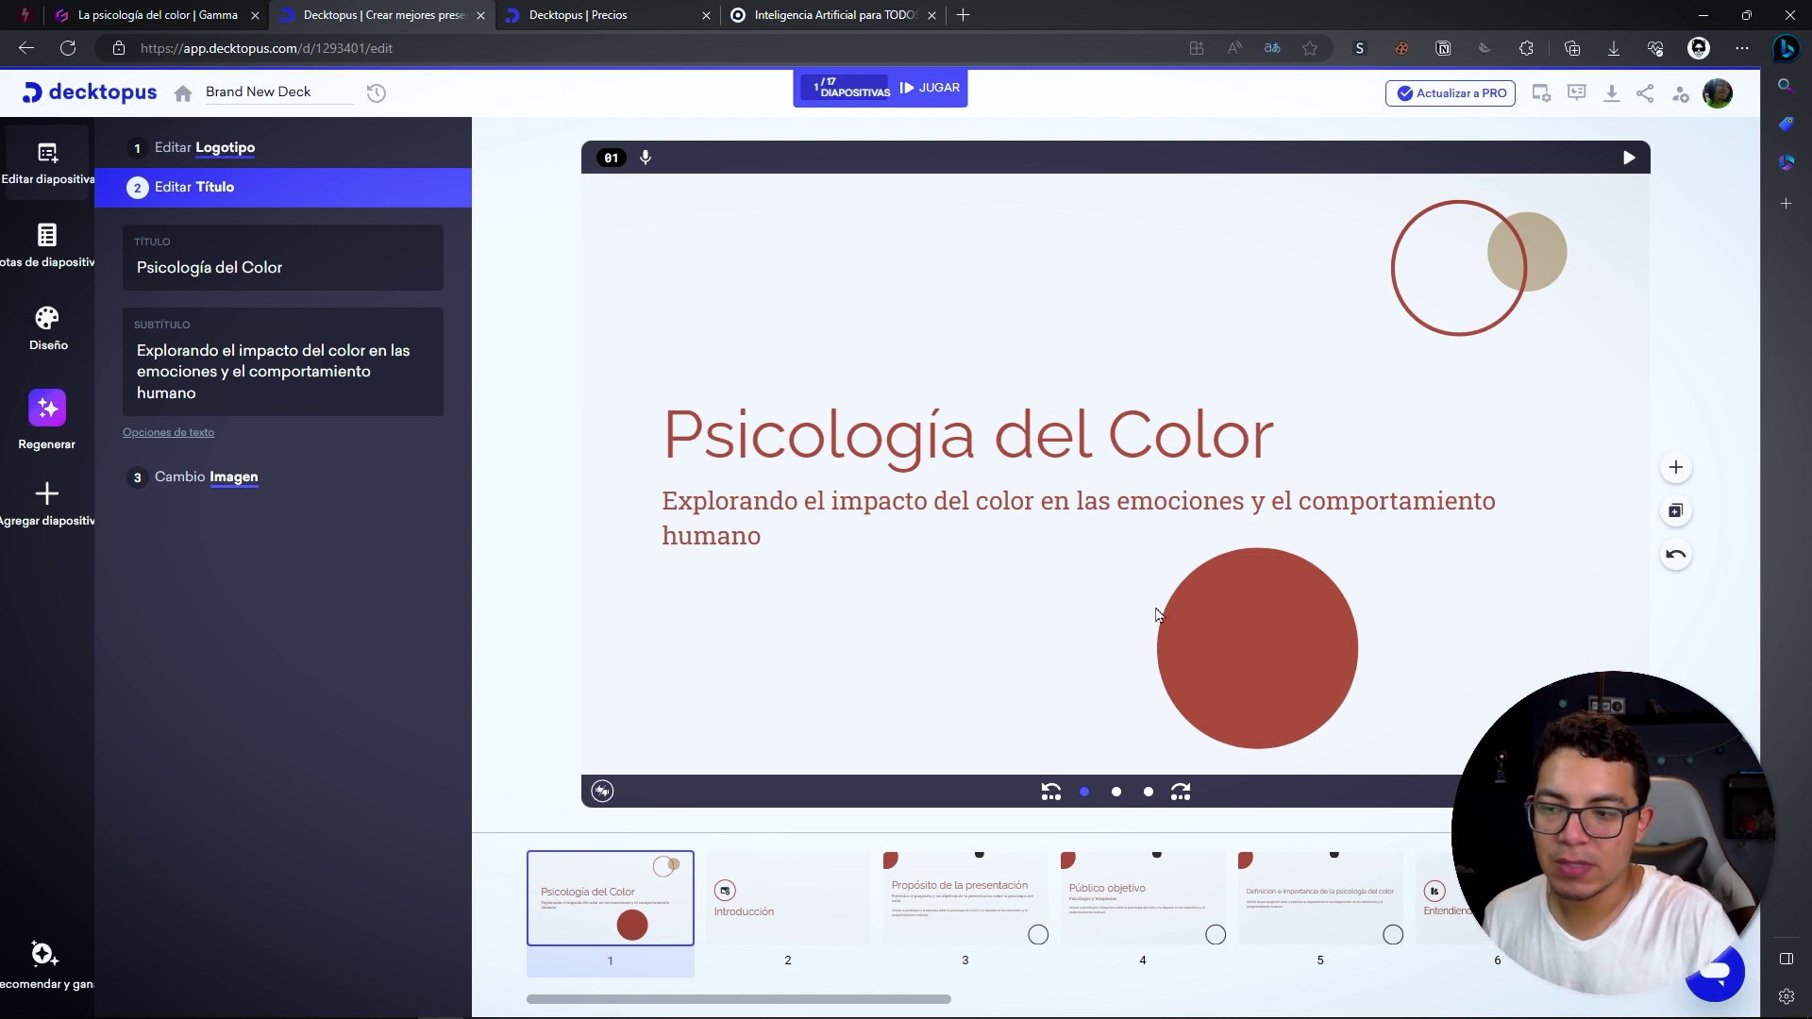
Step: Try the title slide's layout variants, keep the full red background, and go to slide 2 'Introducción'
click(1118, 793)
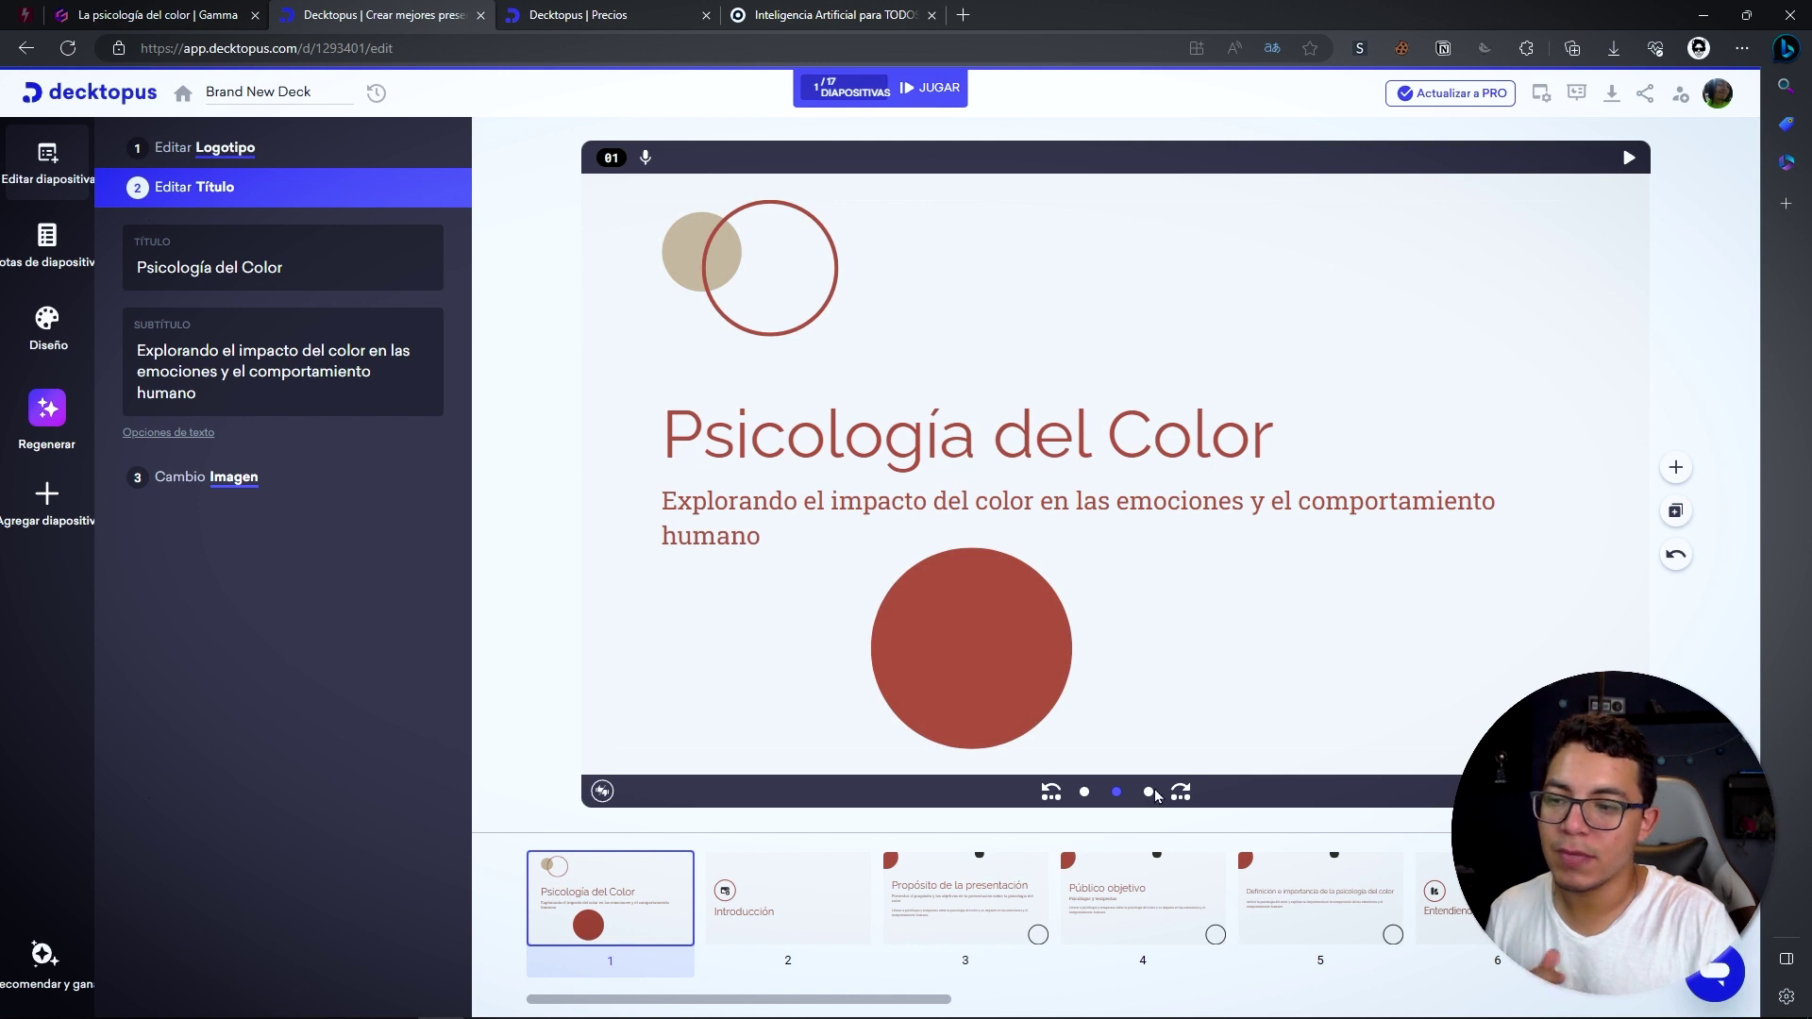
click(1149, 793)
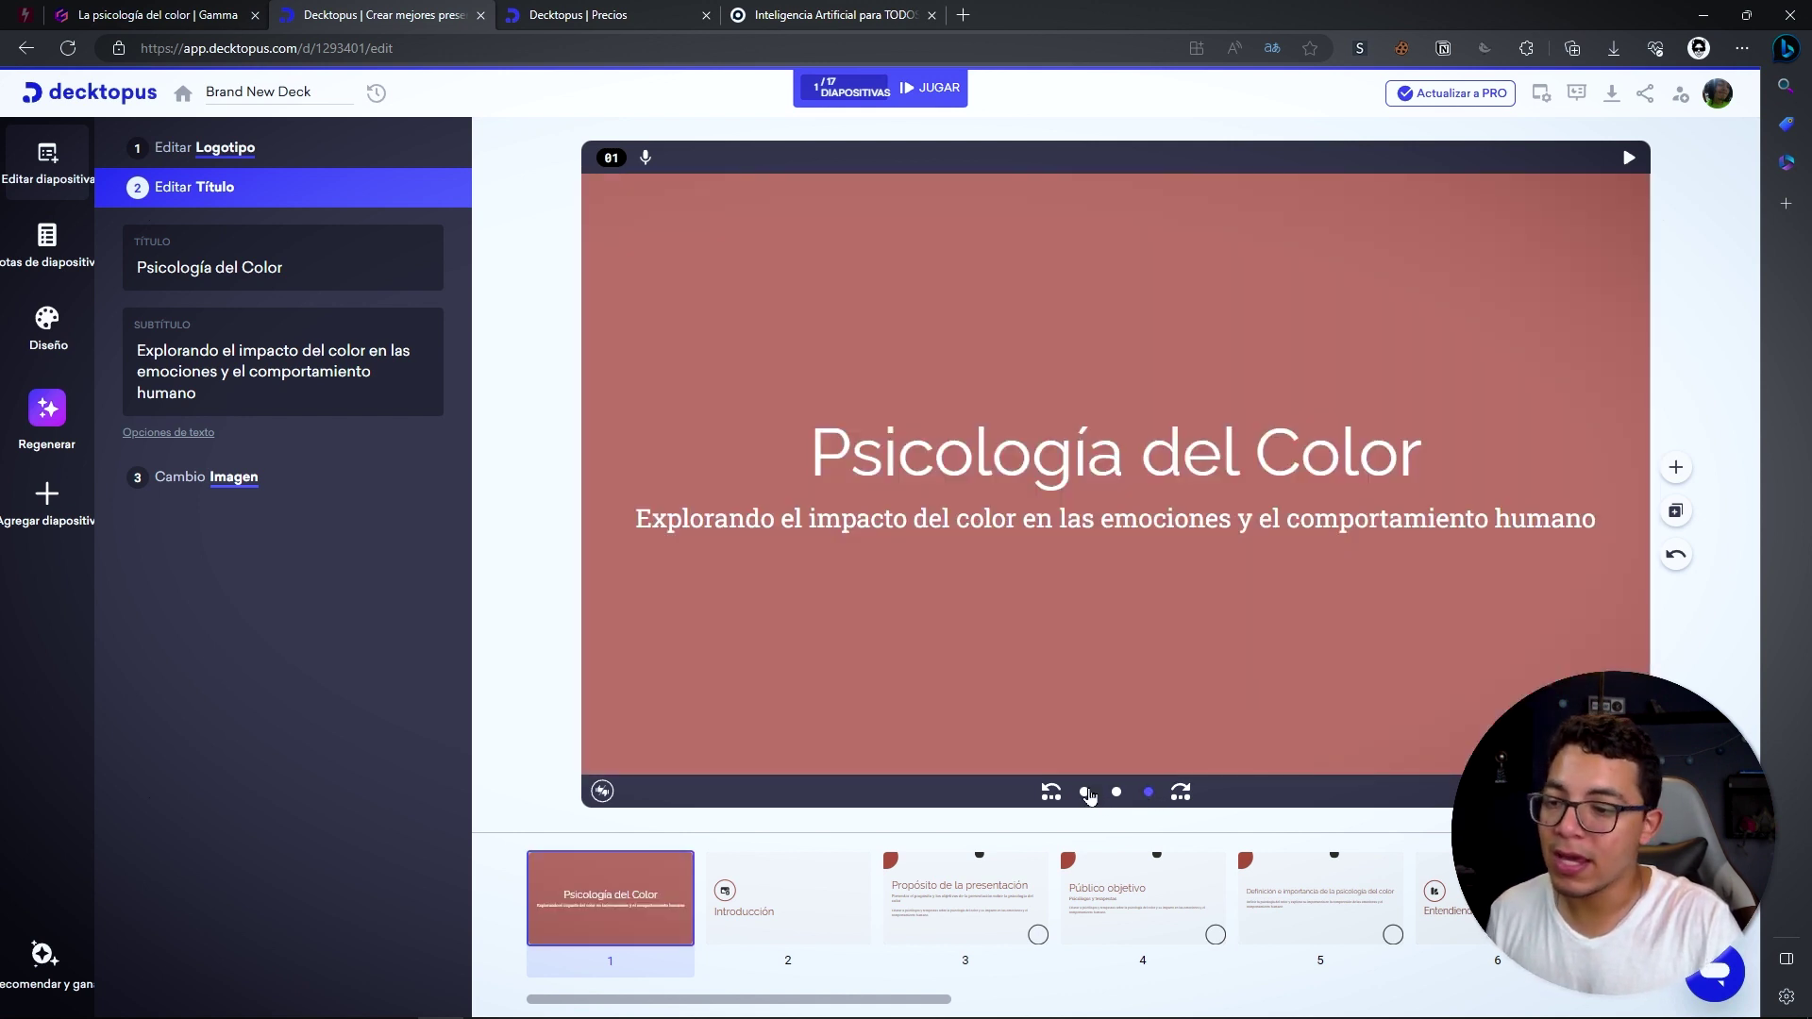
click(1085, 793)
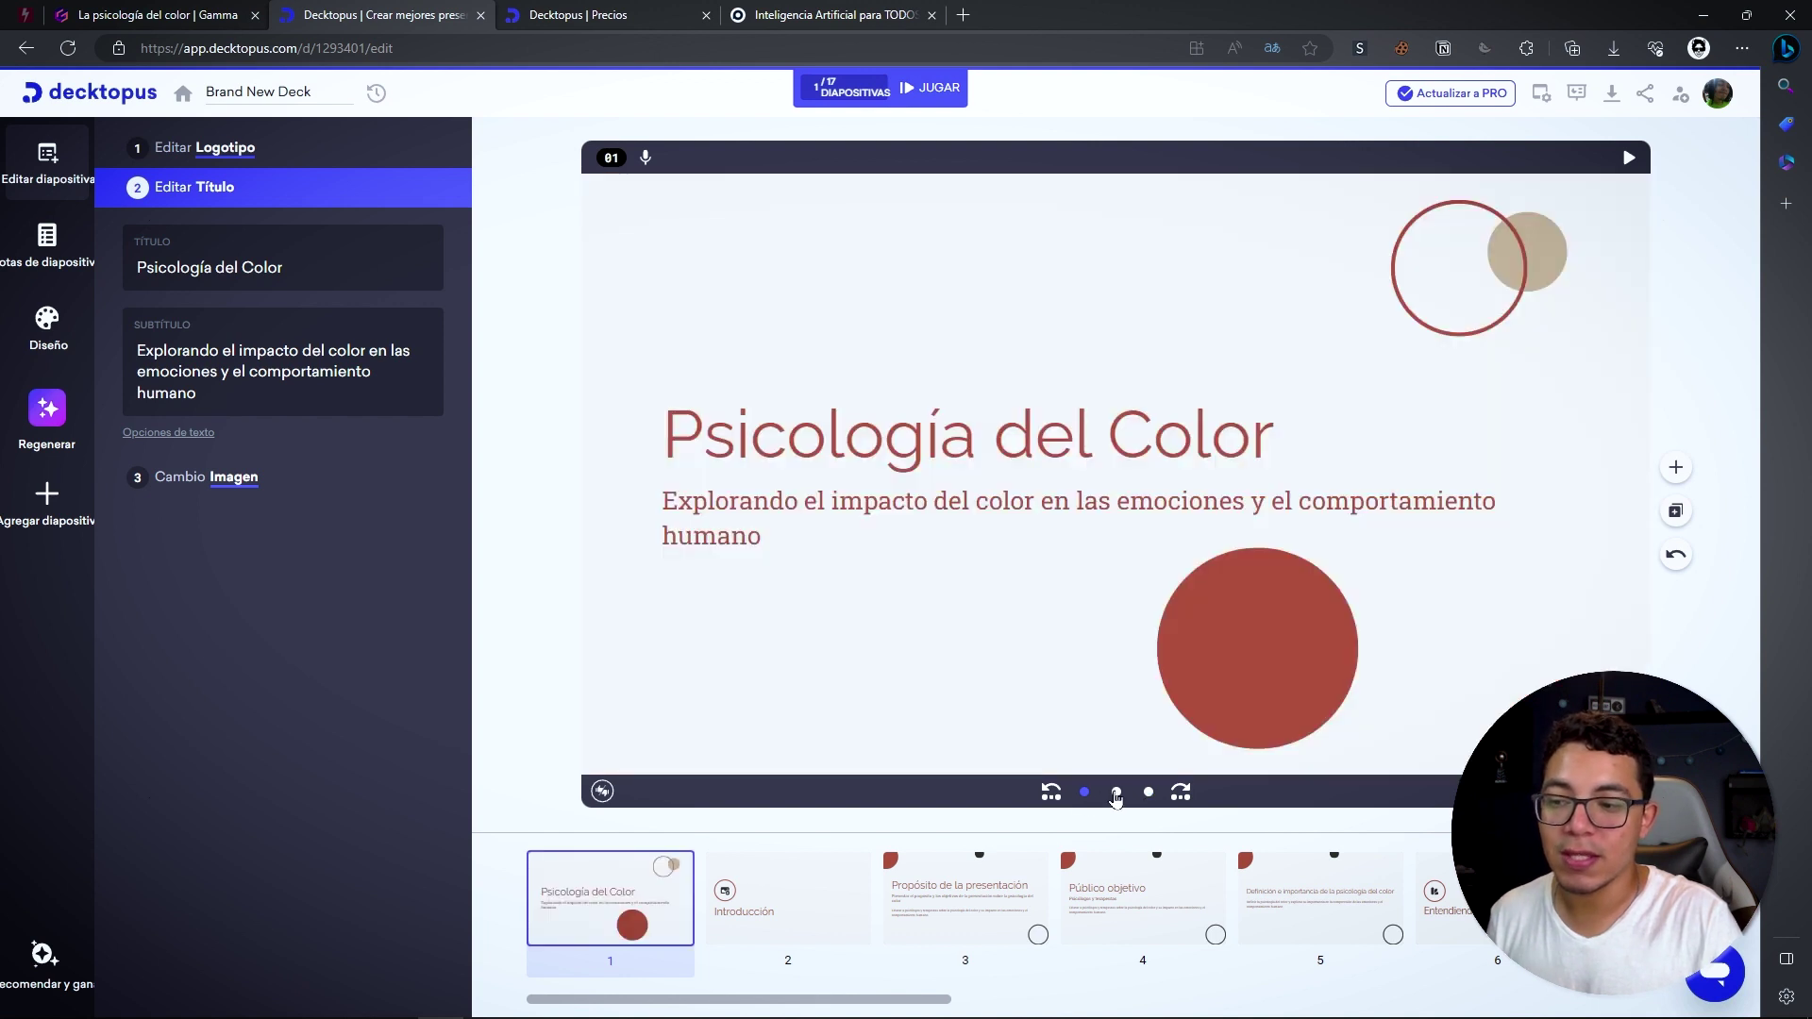
click(1117, 793)
click(1149, 793)
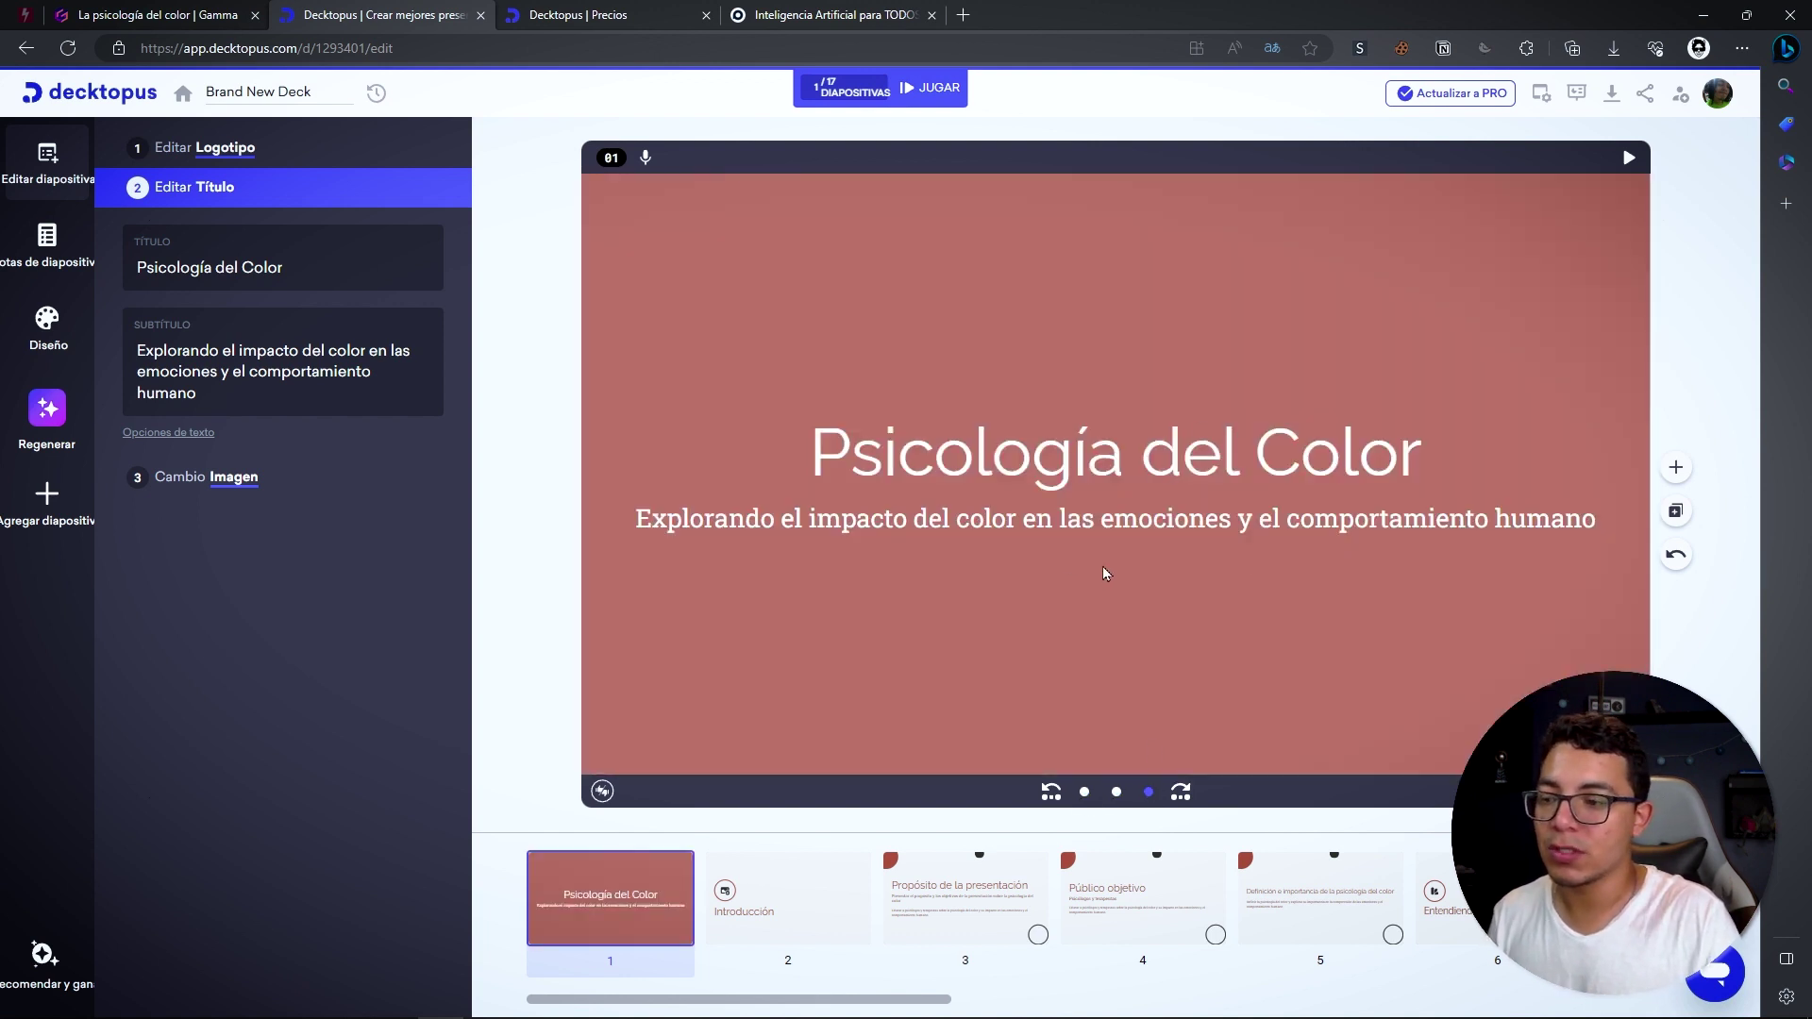
click(748, 892)
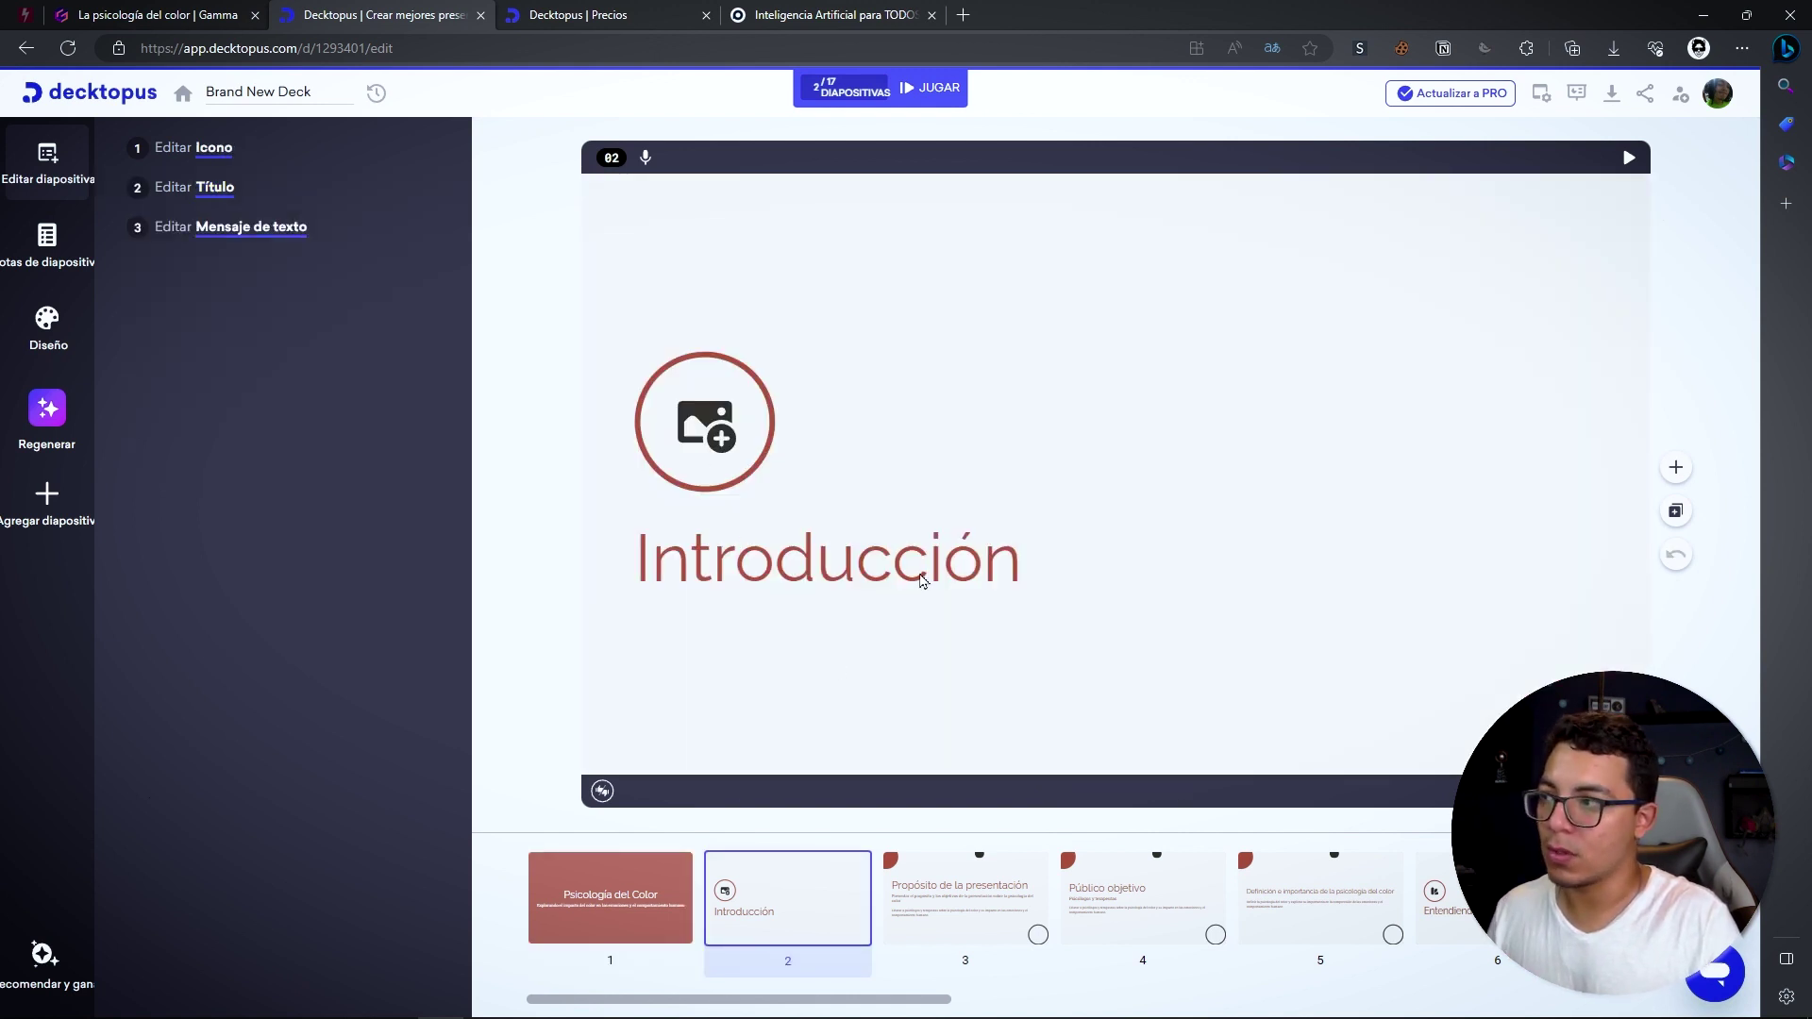
Step: Give slide 3 'Propósito de la presentación' the light layout with red text after trying other variants
click(896, 873)
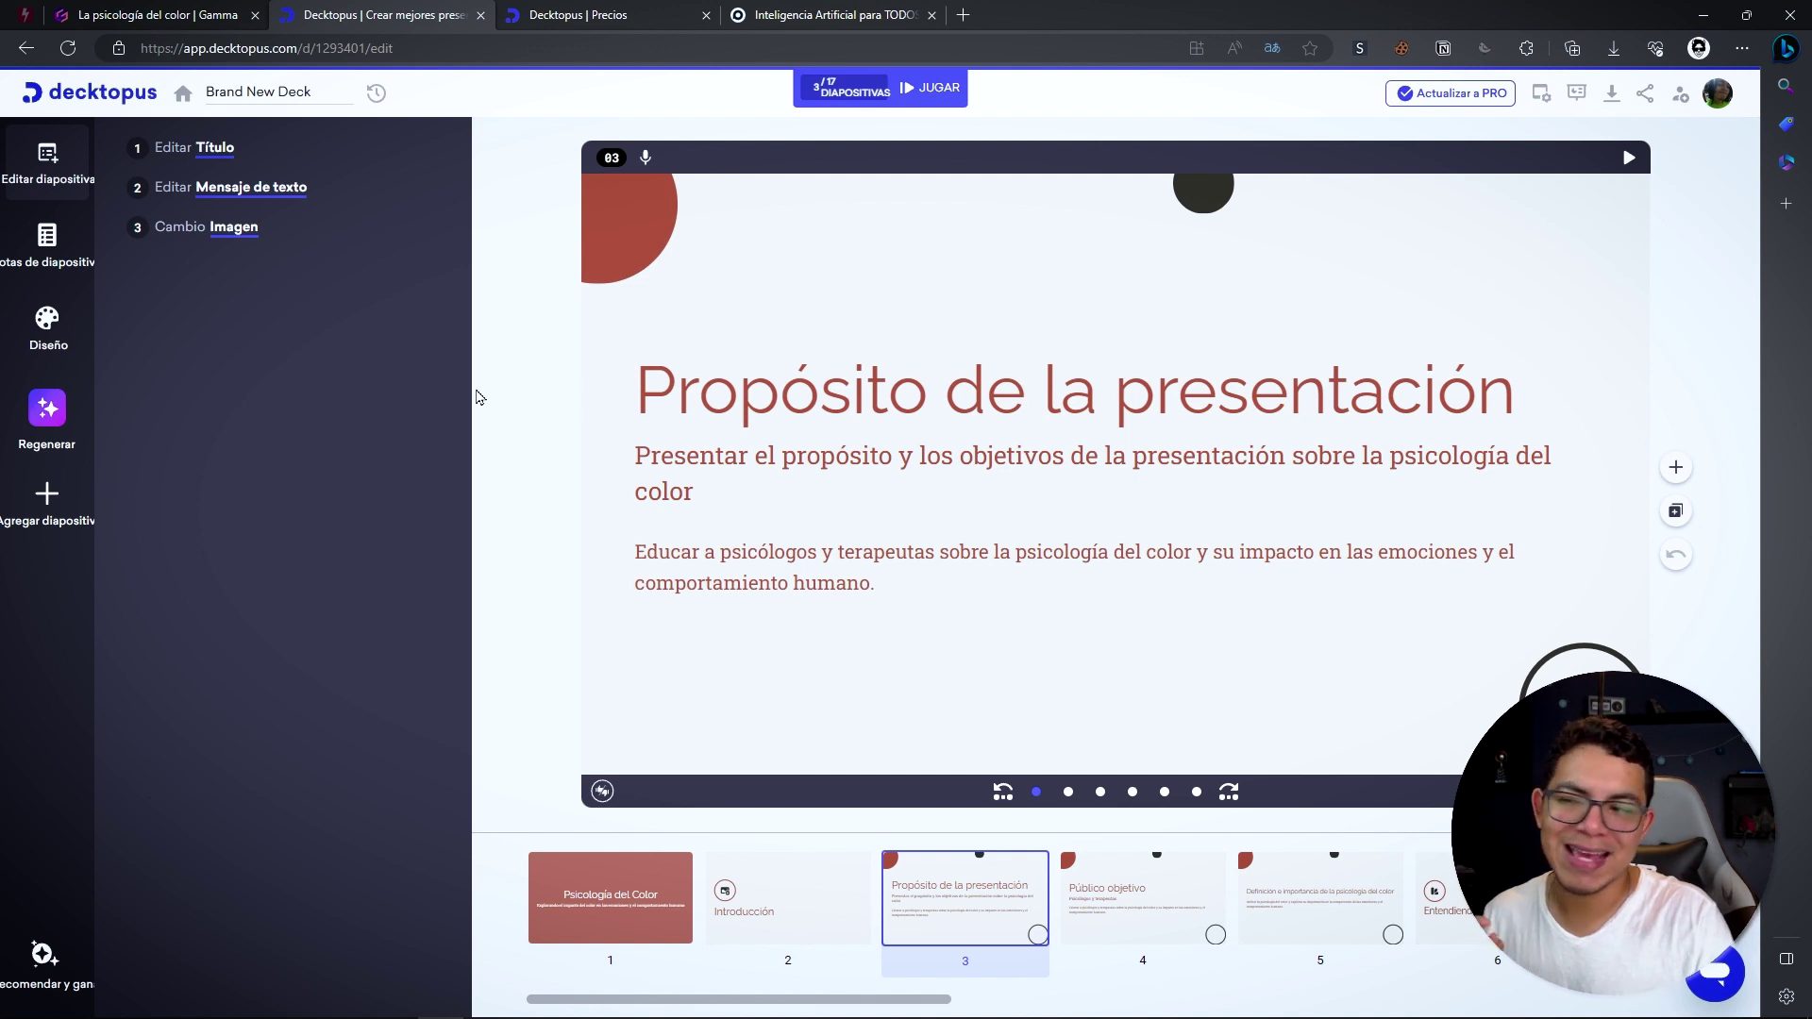
click(1069, 792)
click(1101, 792)
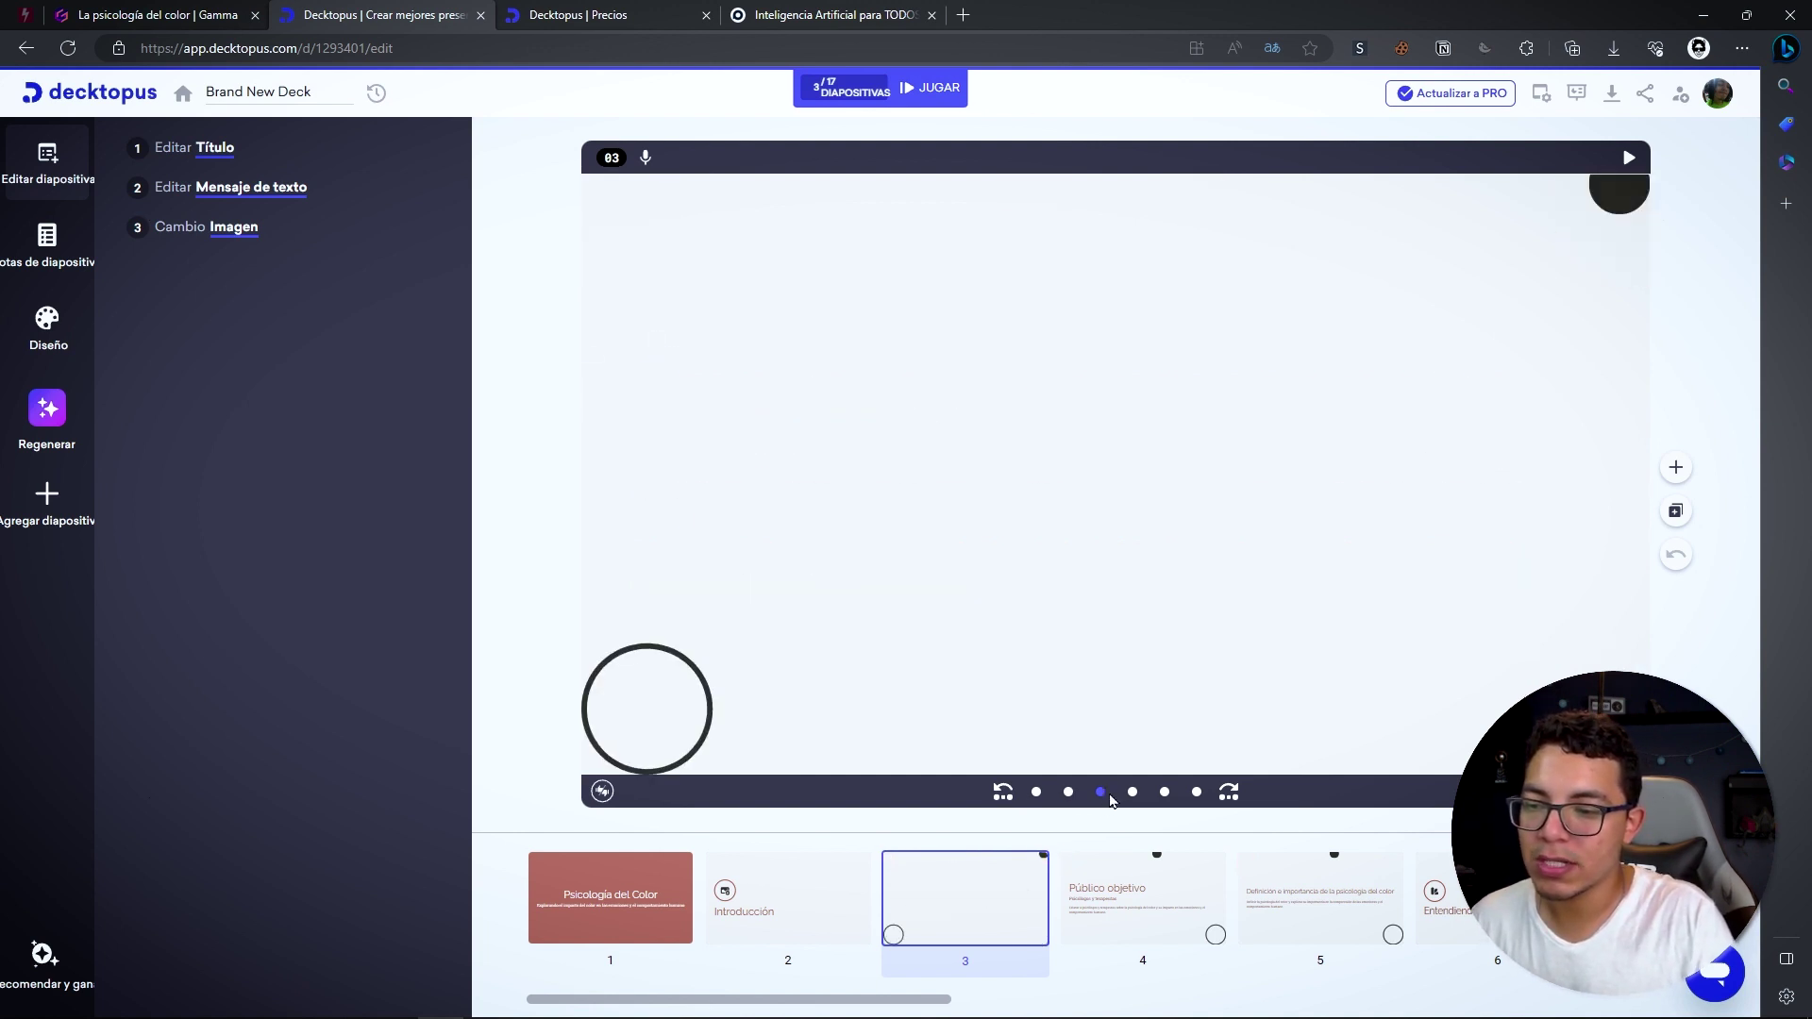
click(1132, 792)
click(1164, 792)
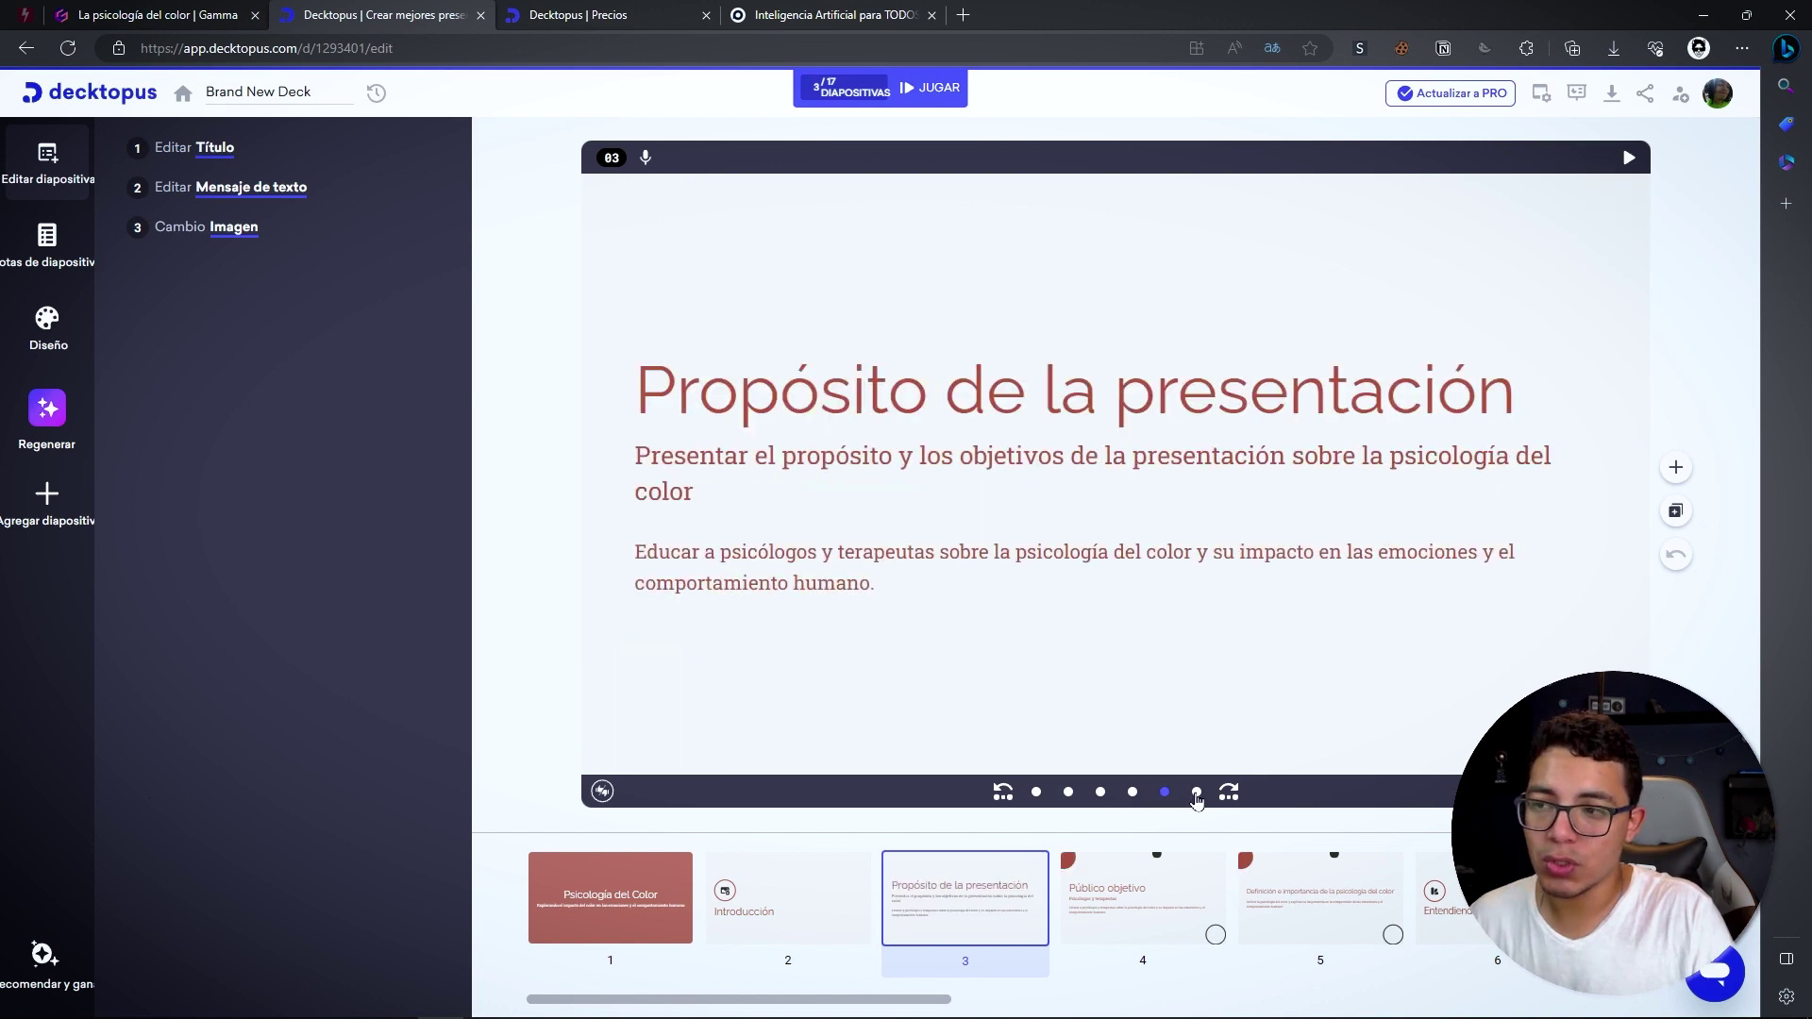
click(1100, 794)
click(1132, 794)
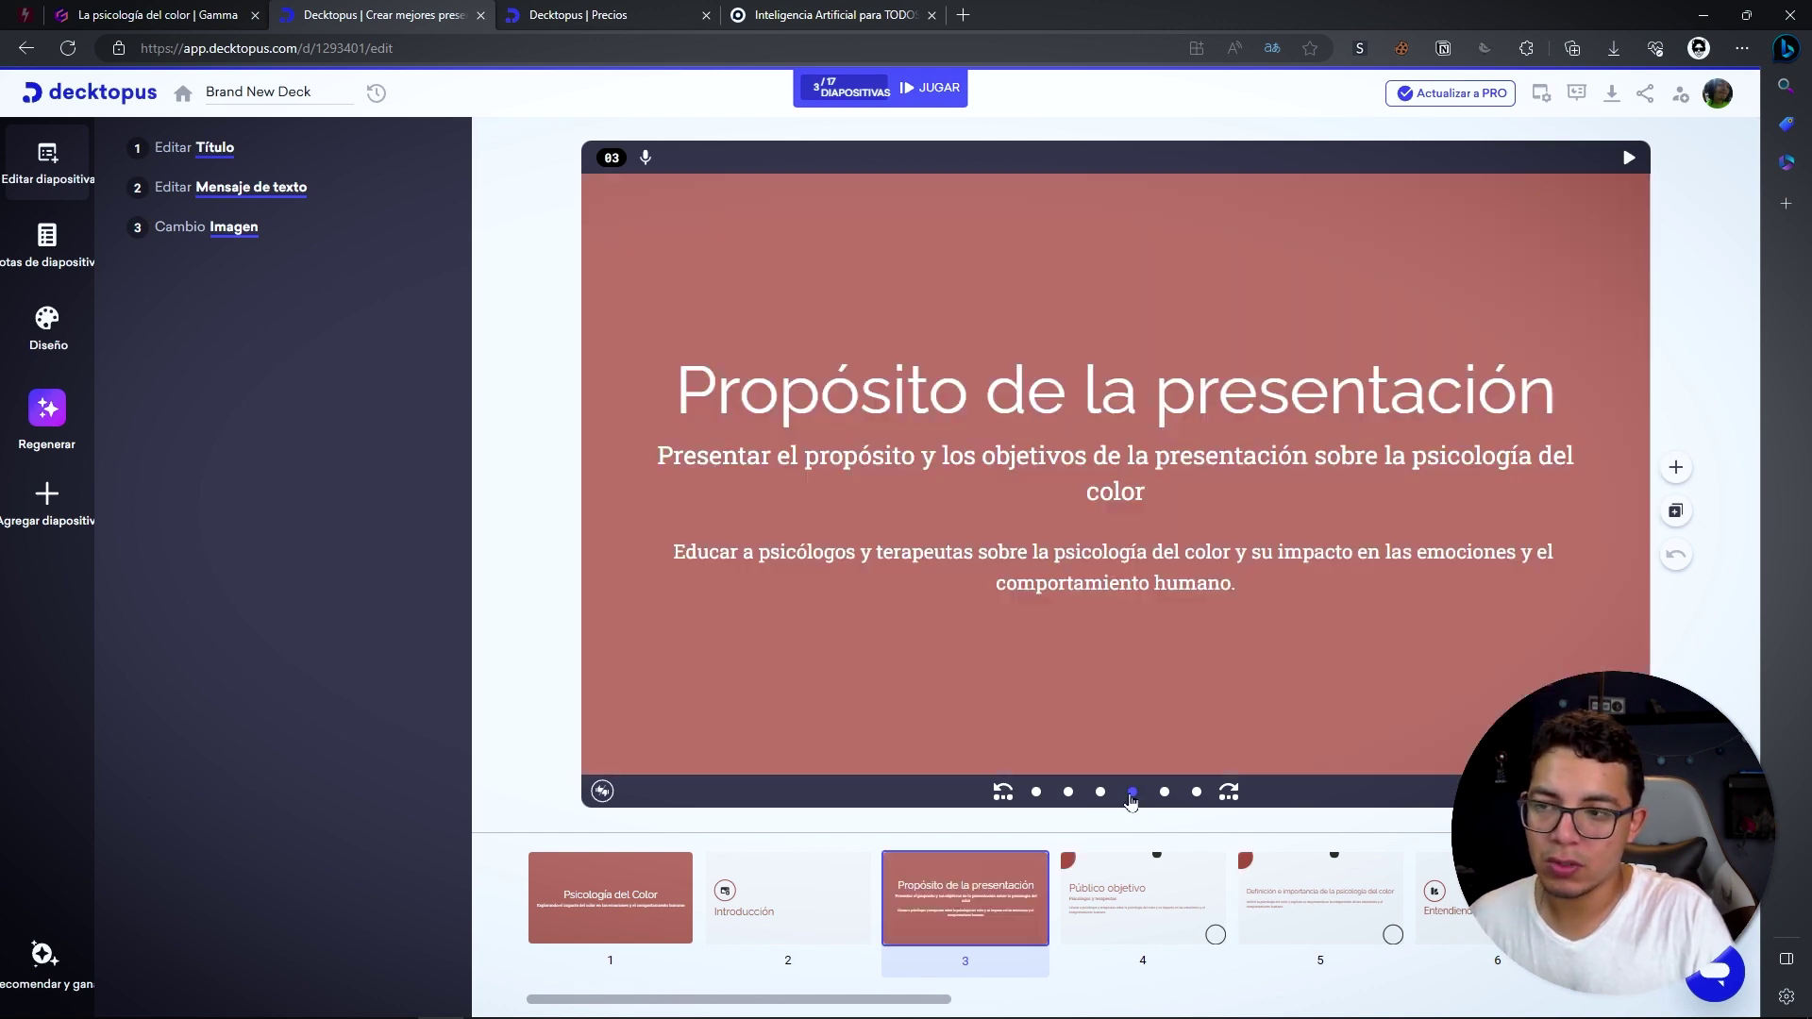
click(1164, 792)
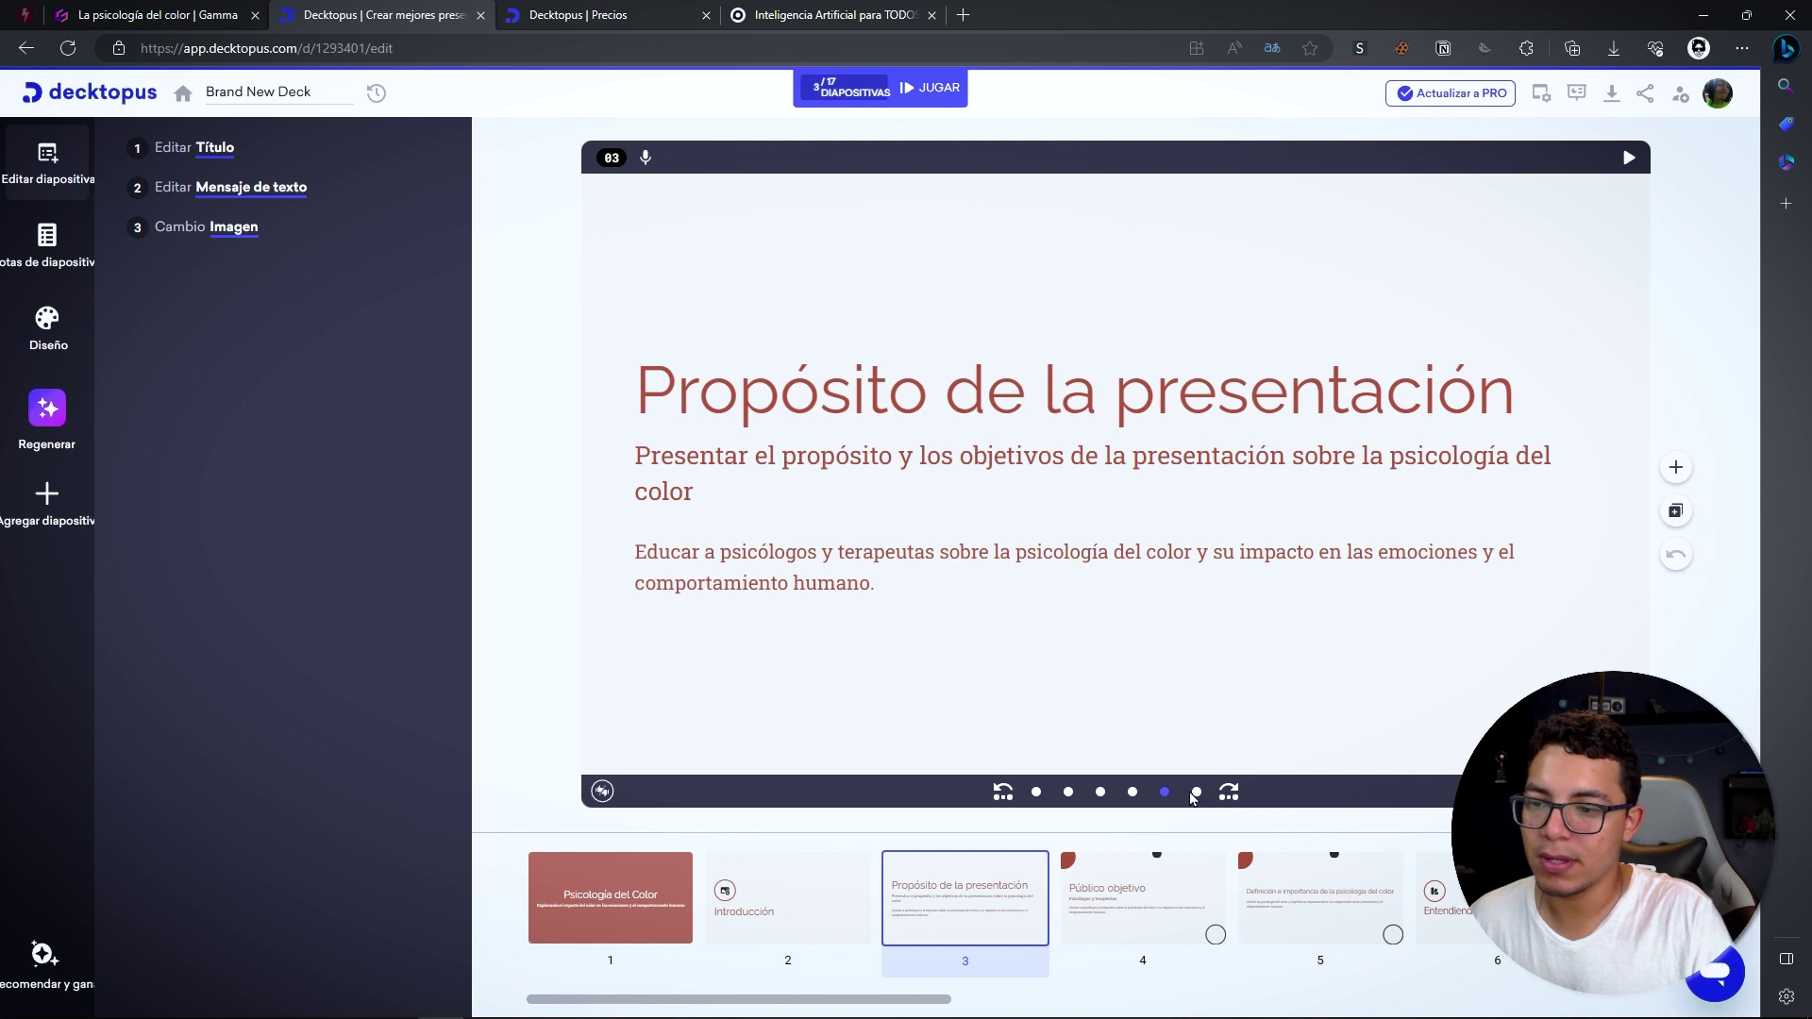
Step: Page through the slides to slide 17, 'Referencias y lecturas adicionales'
click(1195, 871)
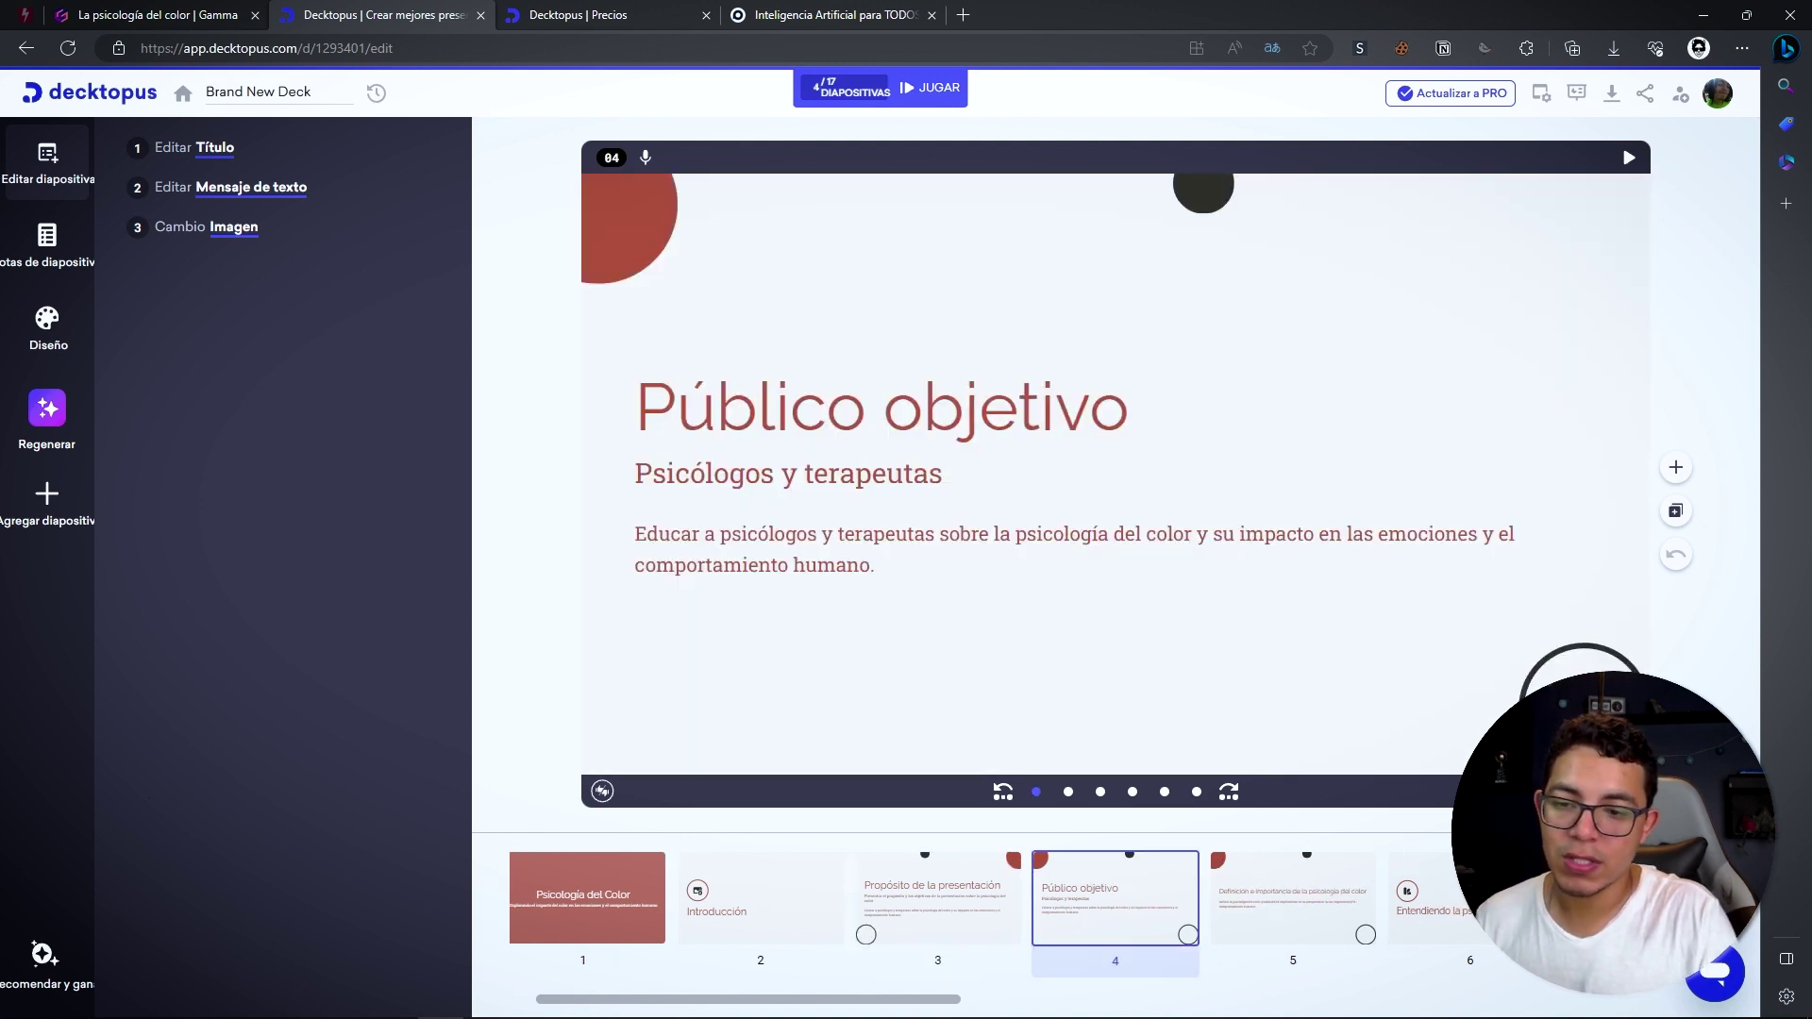
click(1648, 897)
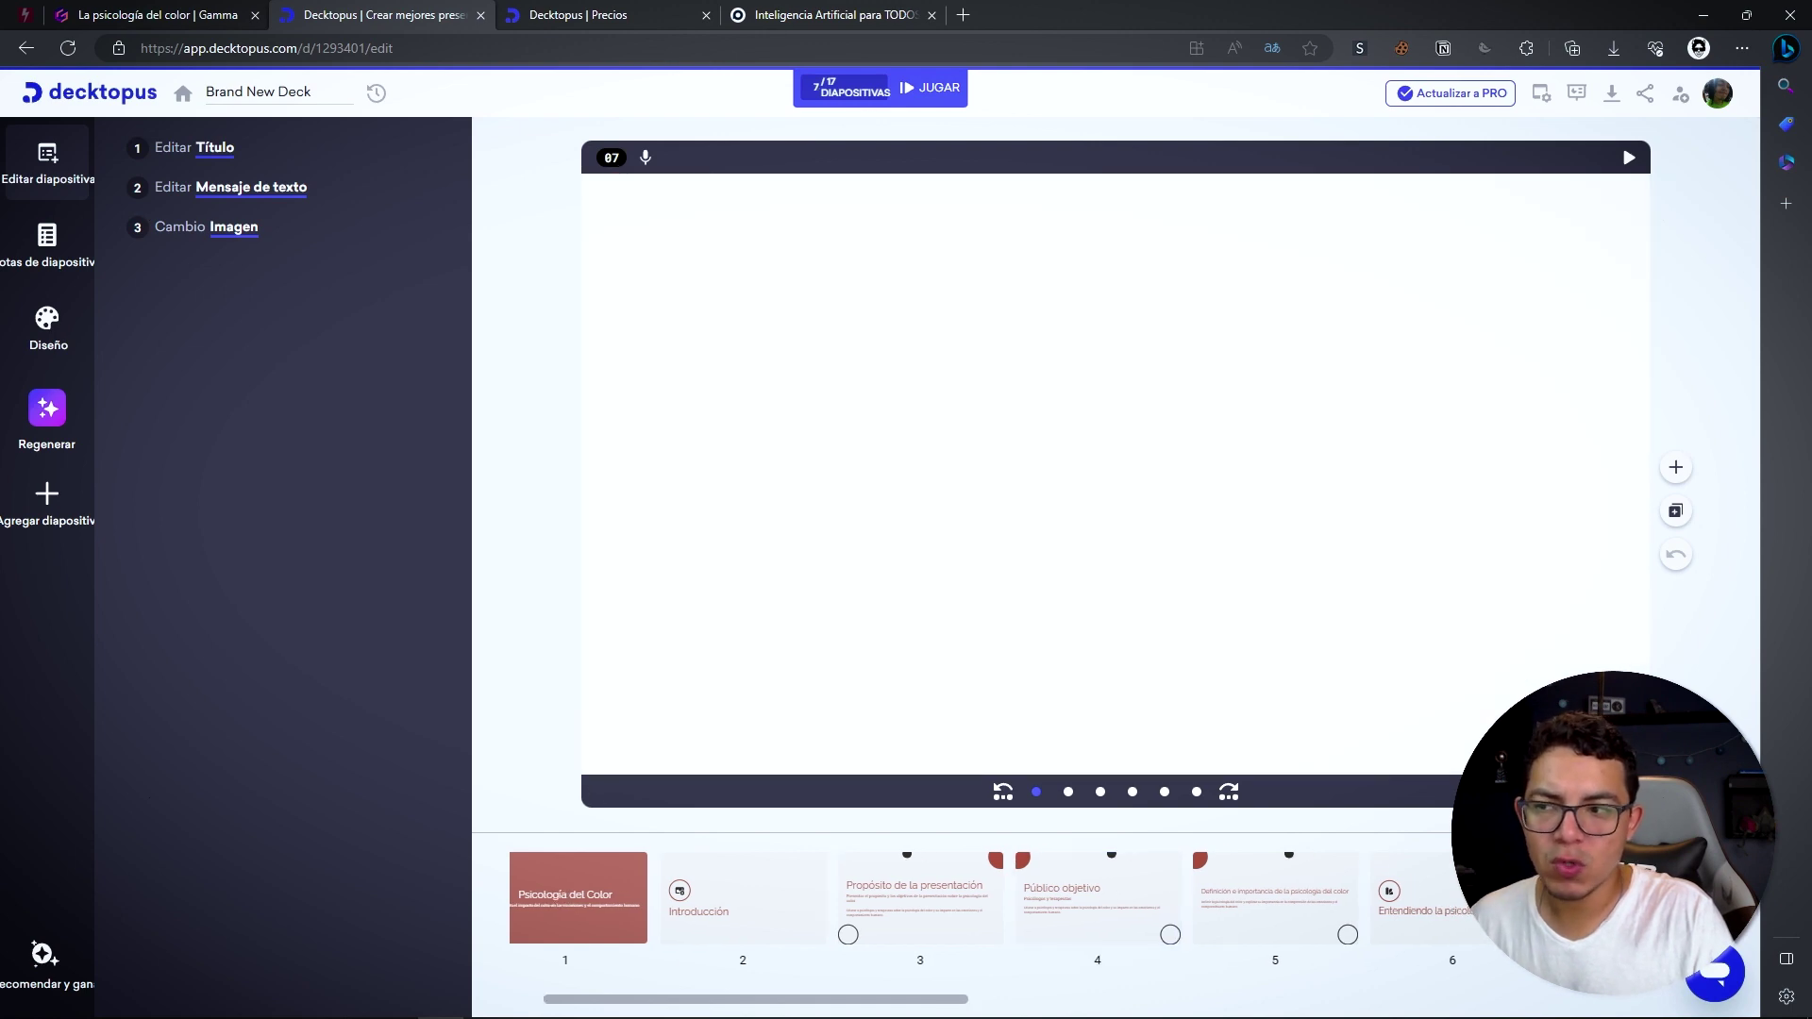
click(1648, 897)
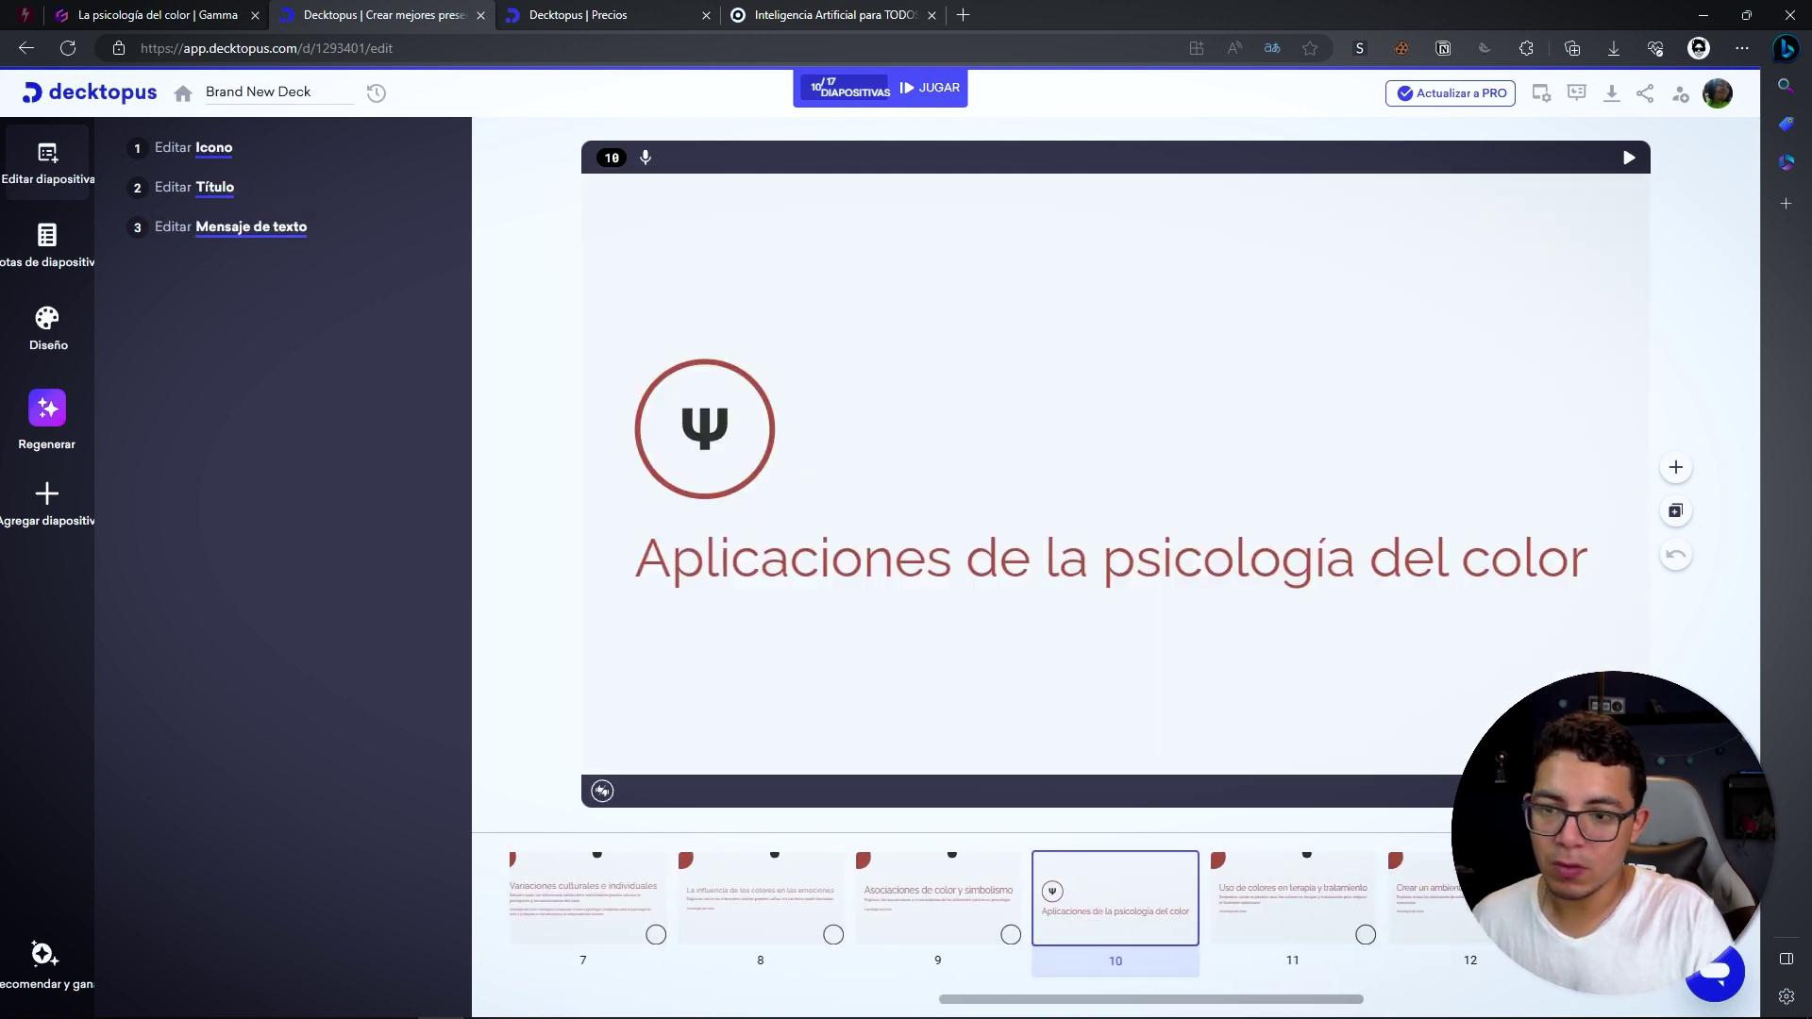
click(1646, 897)
click(1149, 908)
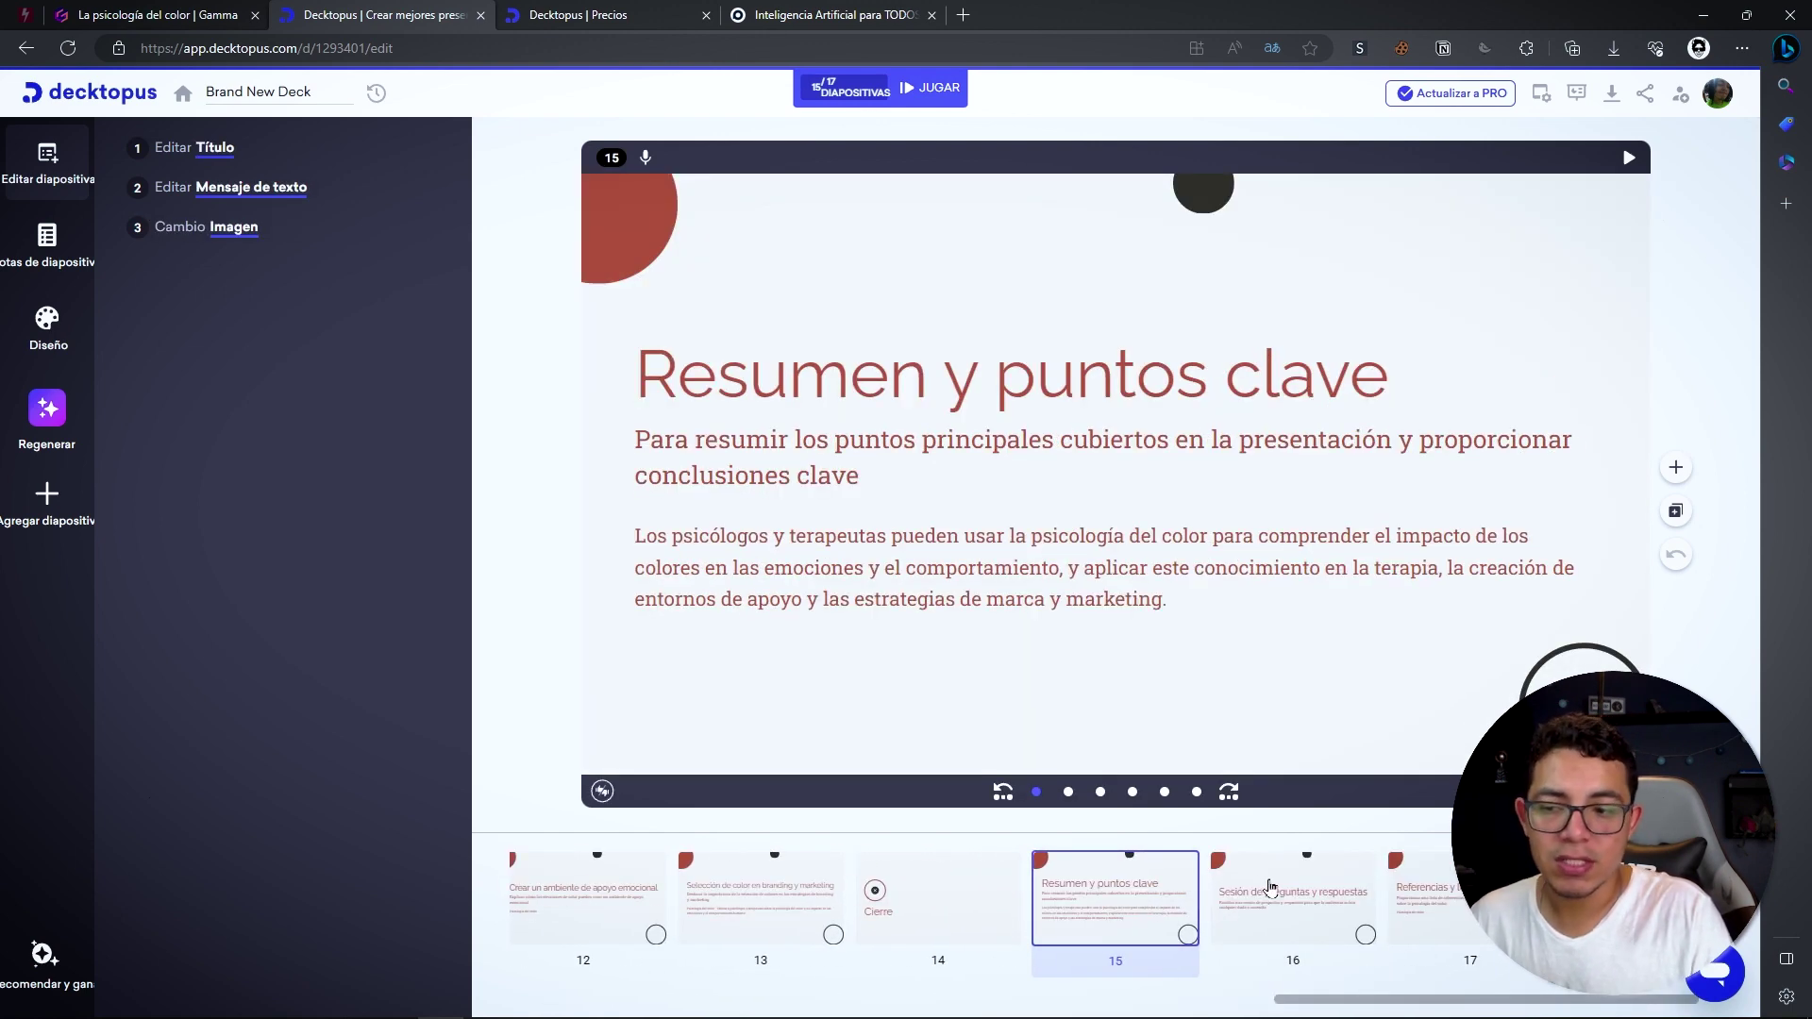
click(1270, 887)
click(1434, 912)
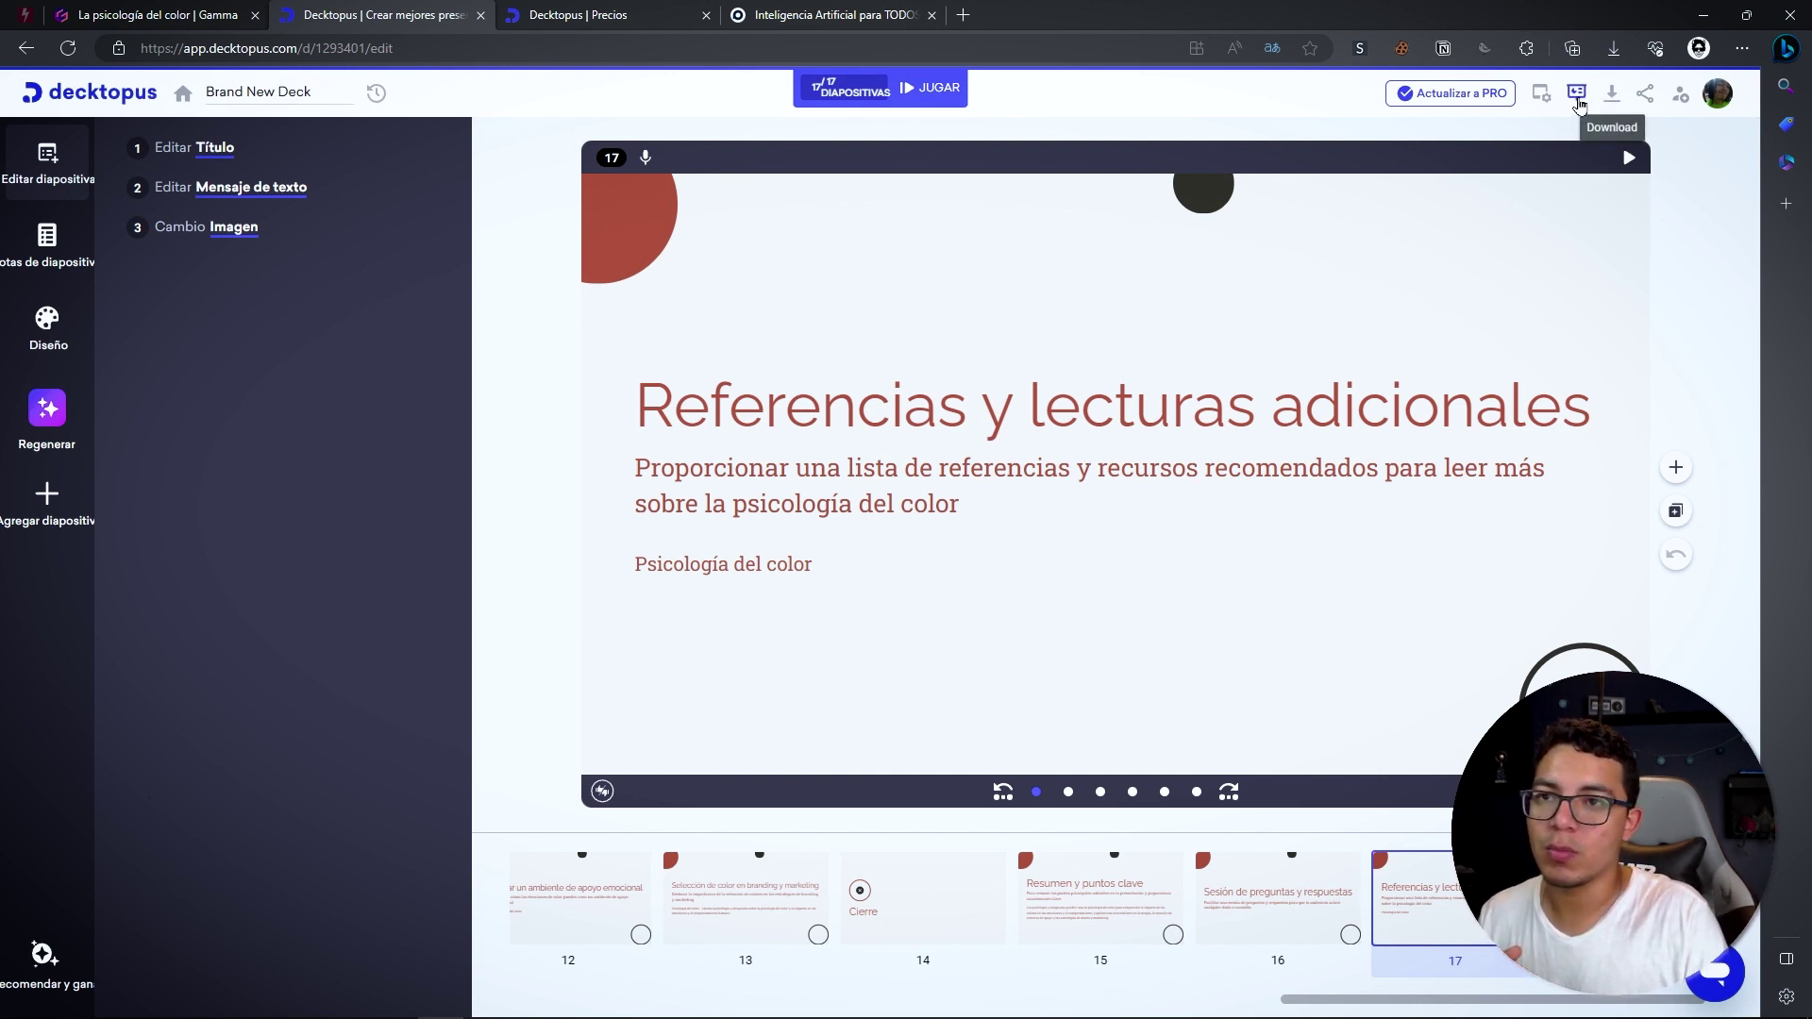
Step: Play the deck as a slideshow, advance one slide, and exit back to the editor
click(928, 95)
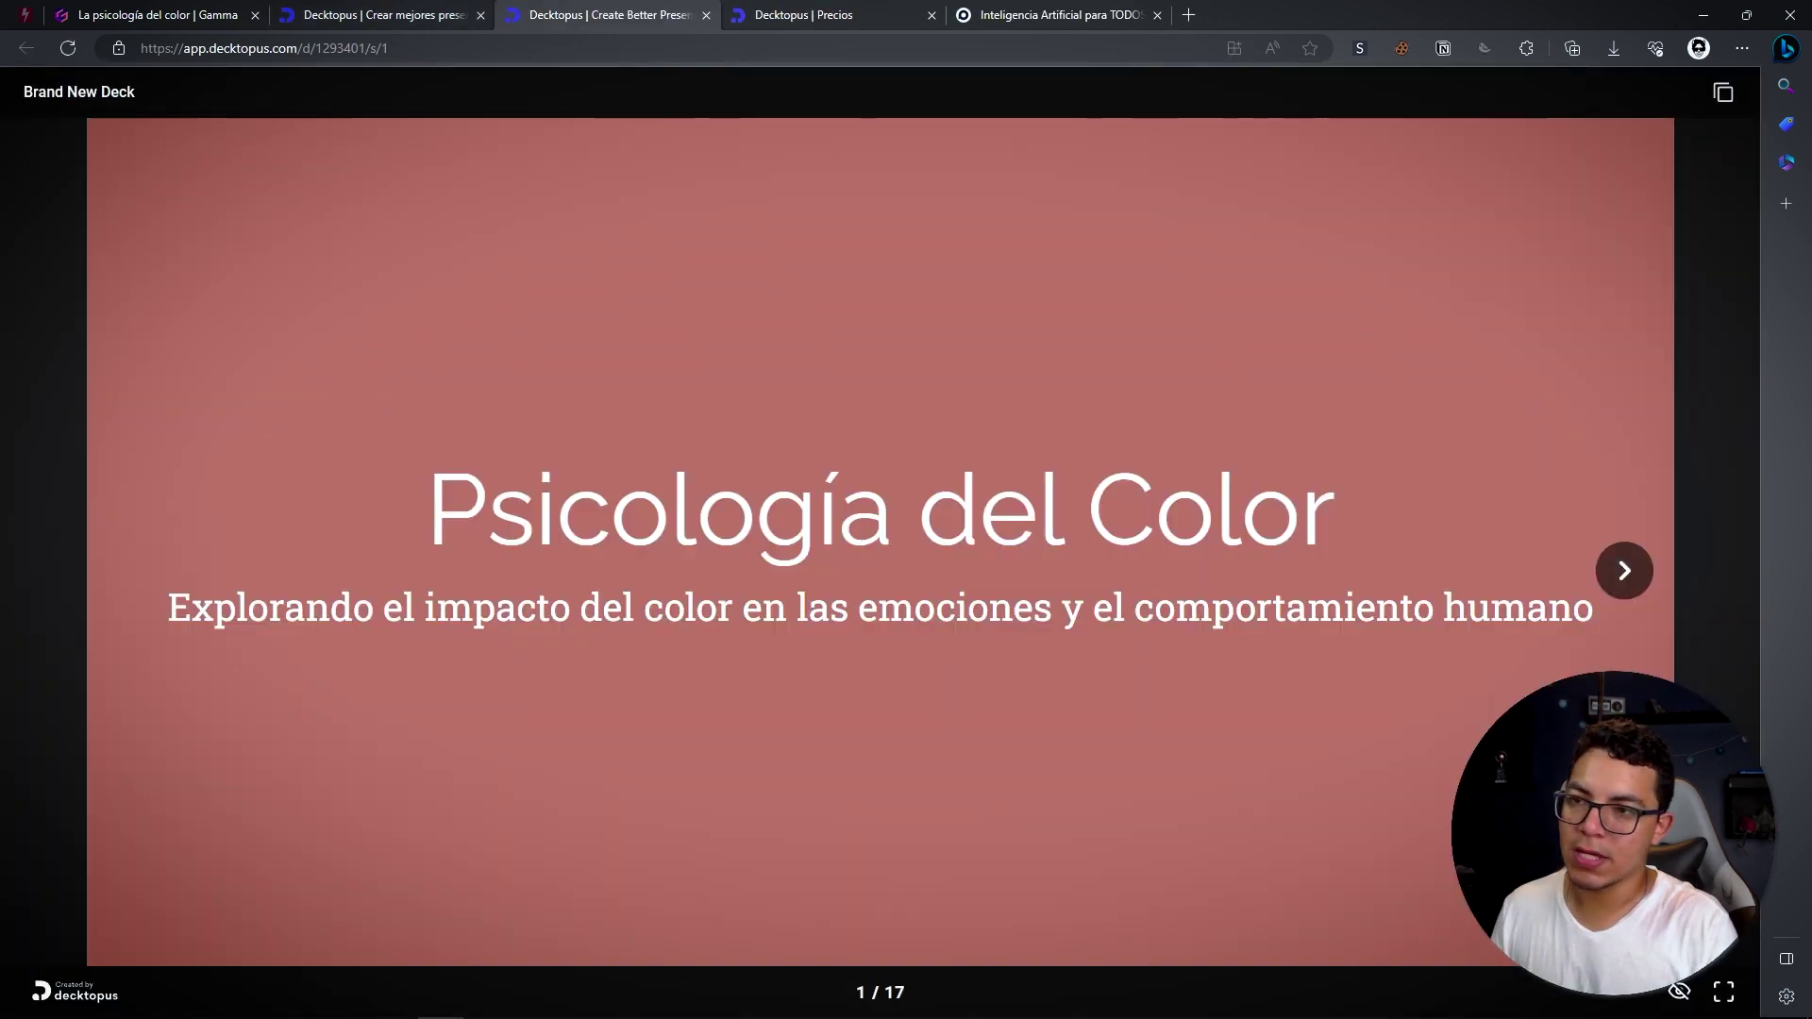
click(1625, 569)
key(ctrl+w)
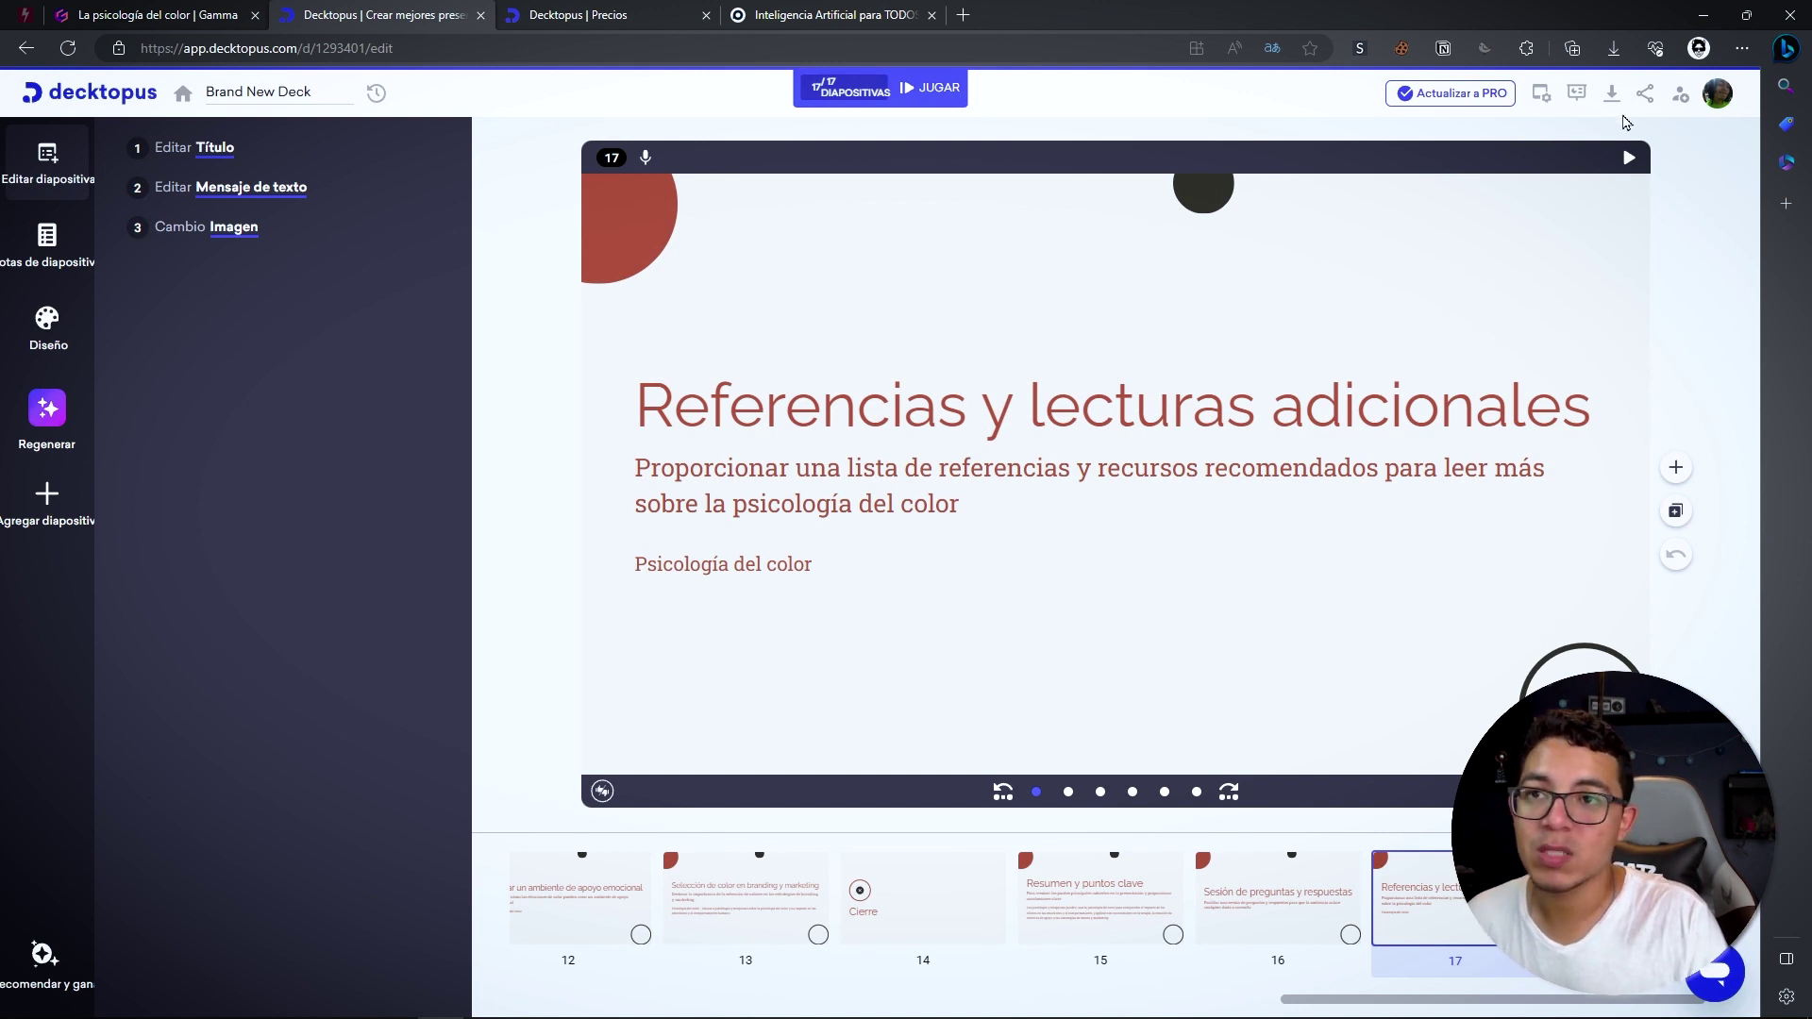
Step: Try 'Descargar PPT' from the download menu, then close the PRO-only upgrade notice
click(1613, 104)
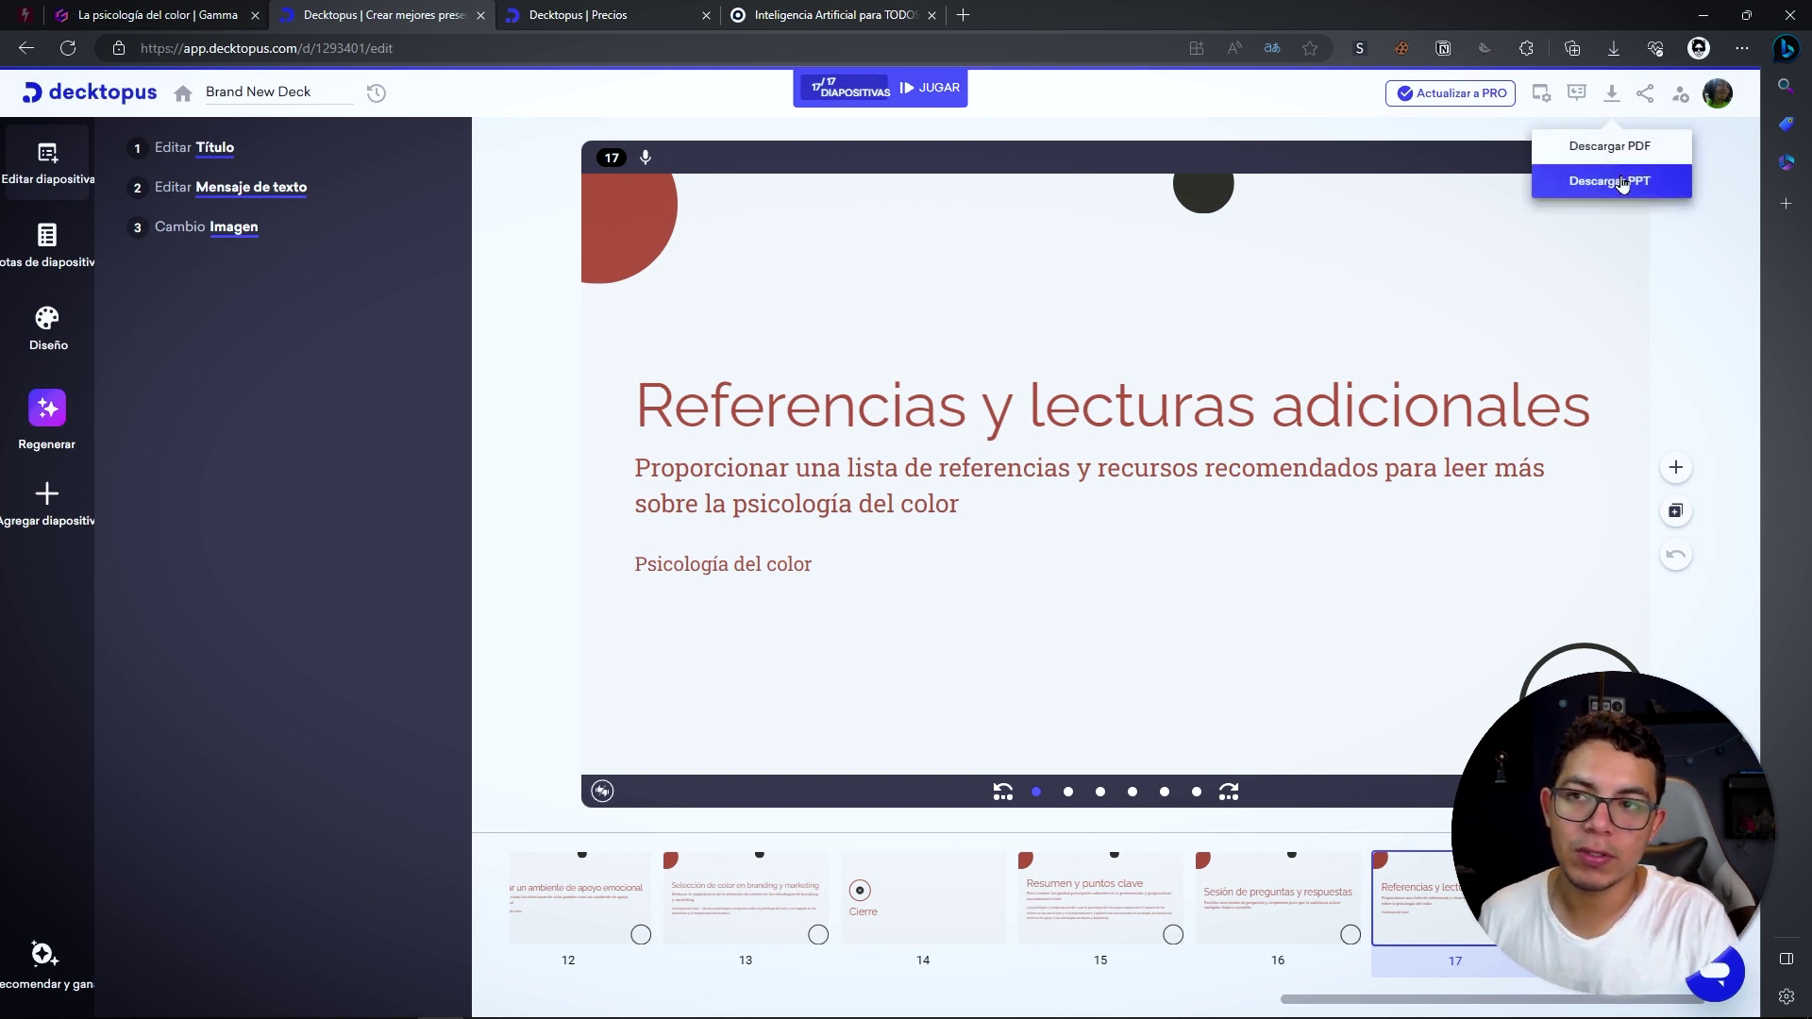
click(1621, 186)
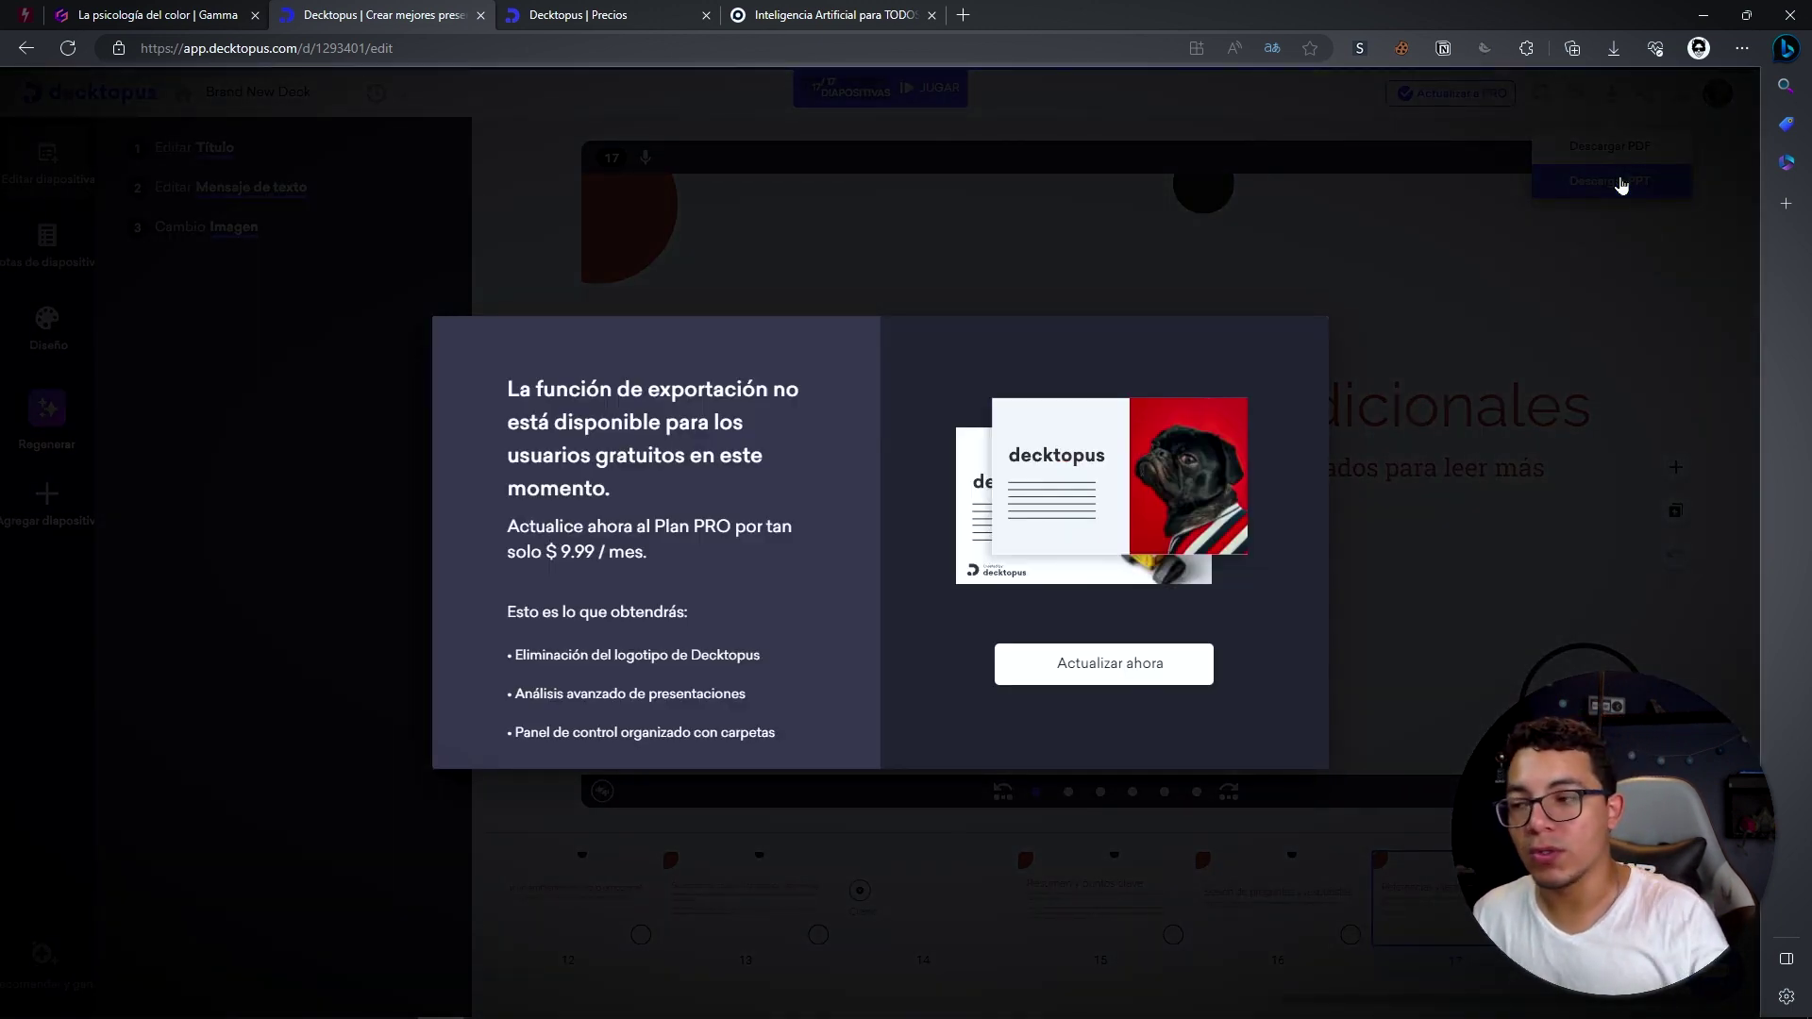
click(1558, 259)
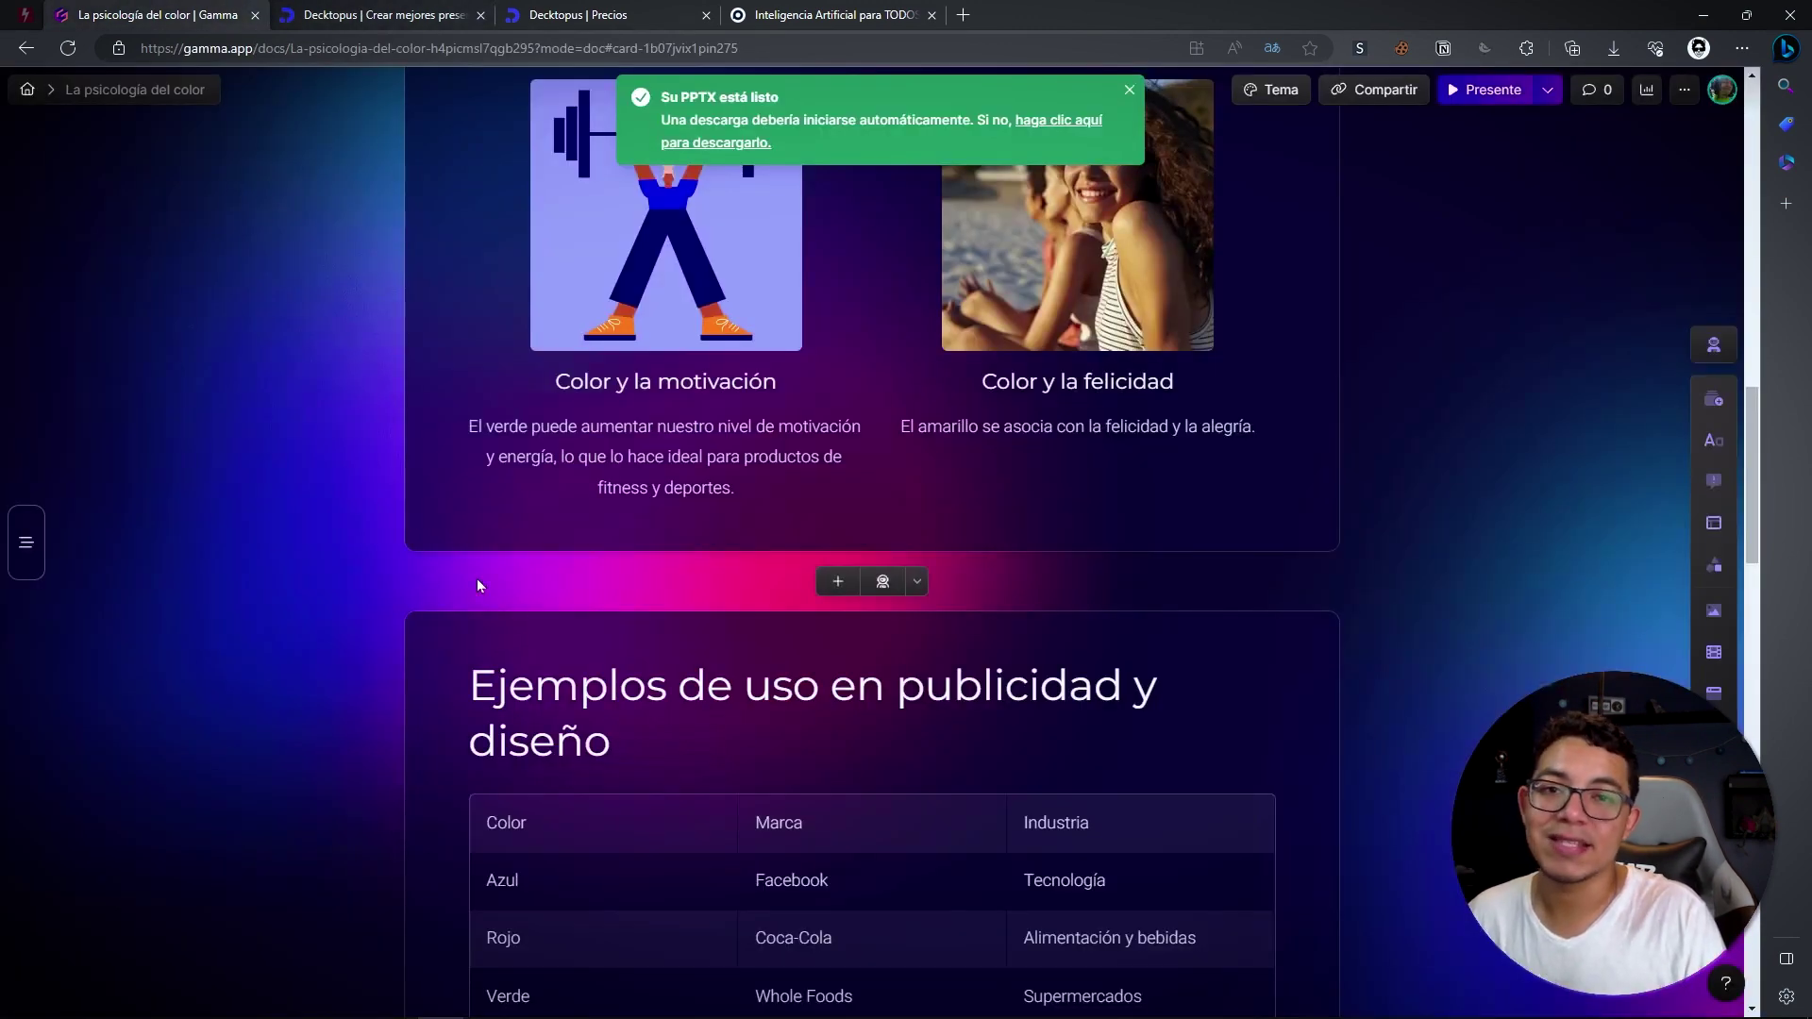
Step: Scroll through the Gamma 'La psicología del color' document, then switch to the 'Inteligencia Artificial para TODOS' tab
scroll(477, 580, up, 7)
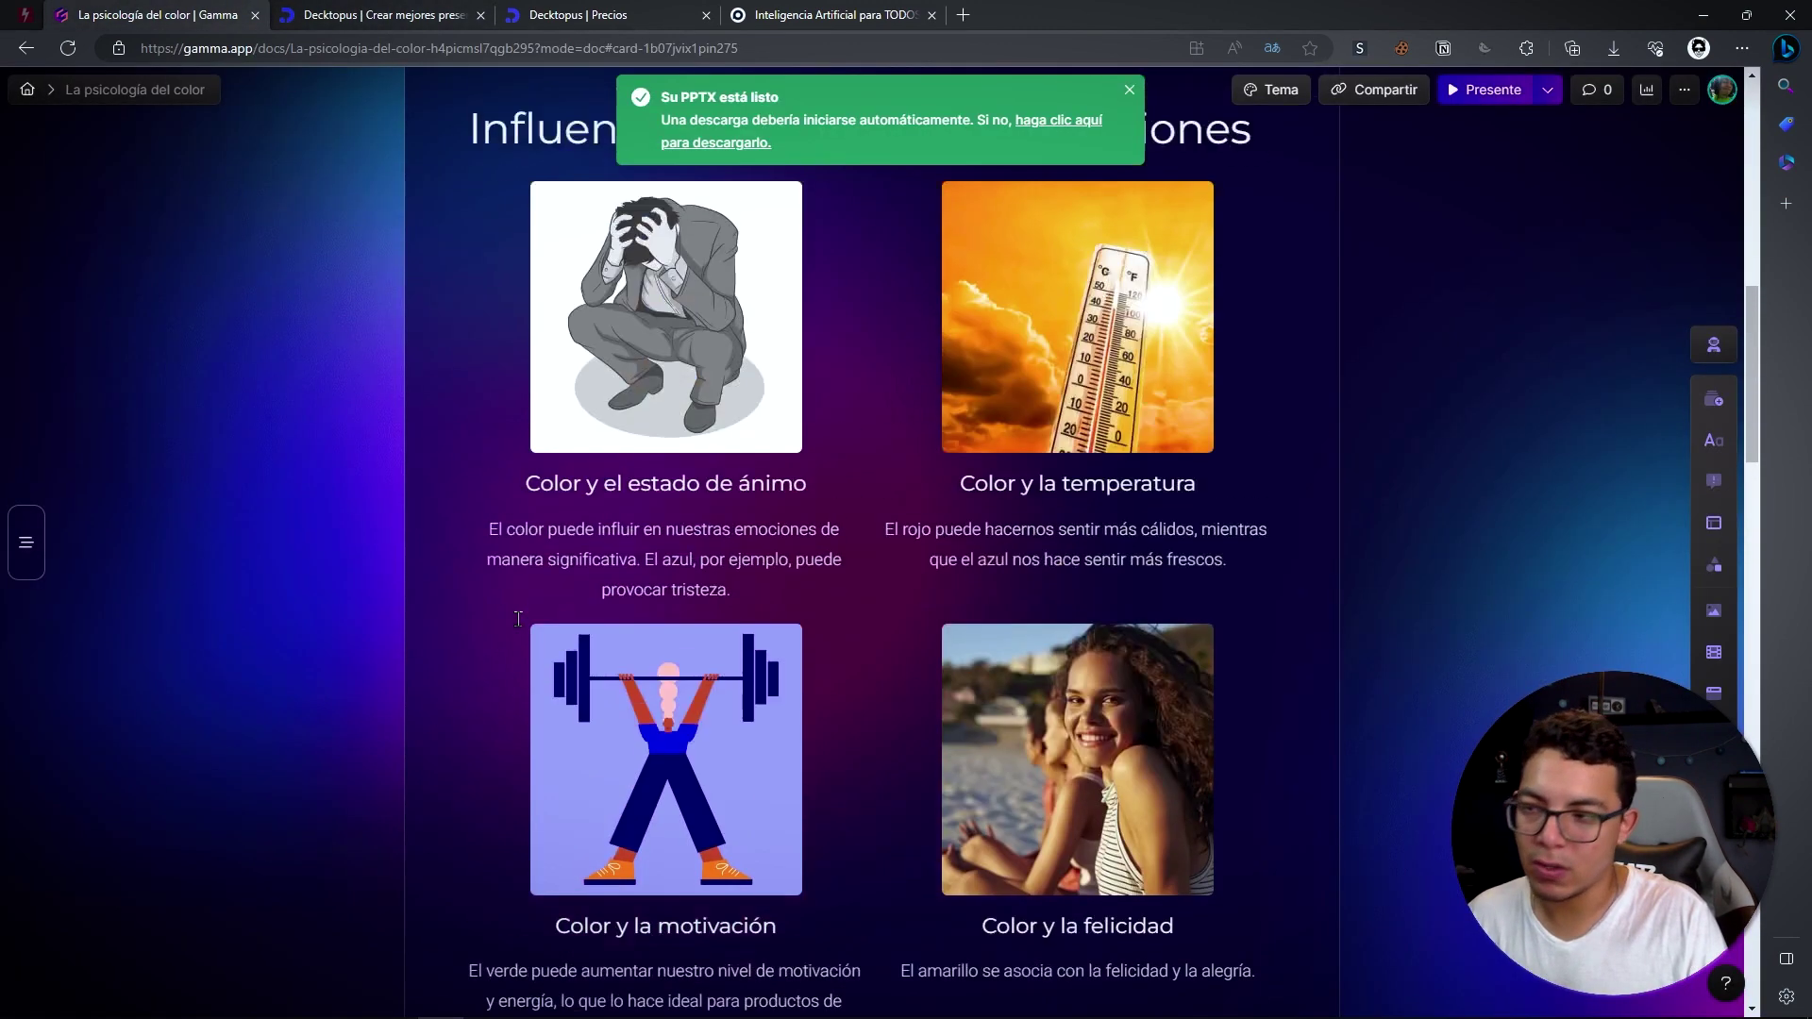
scroll(506, 612, up, 5)
scroll(506, 613, up, 2)
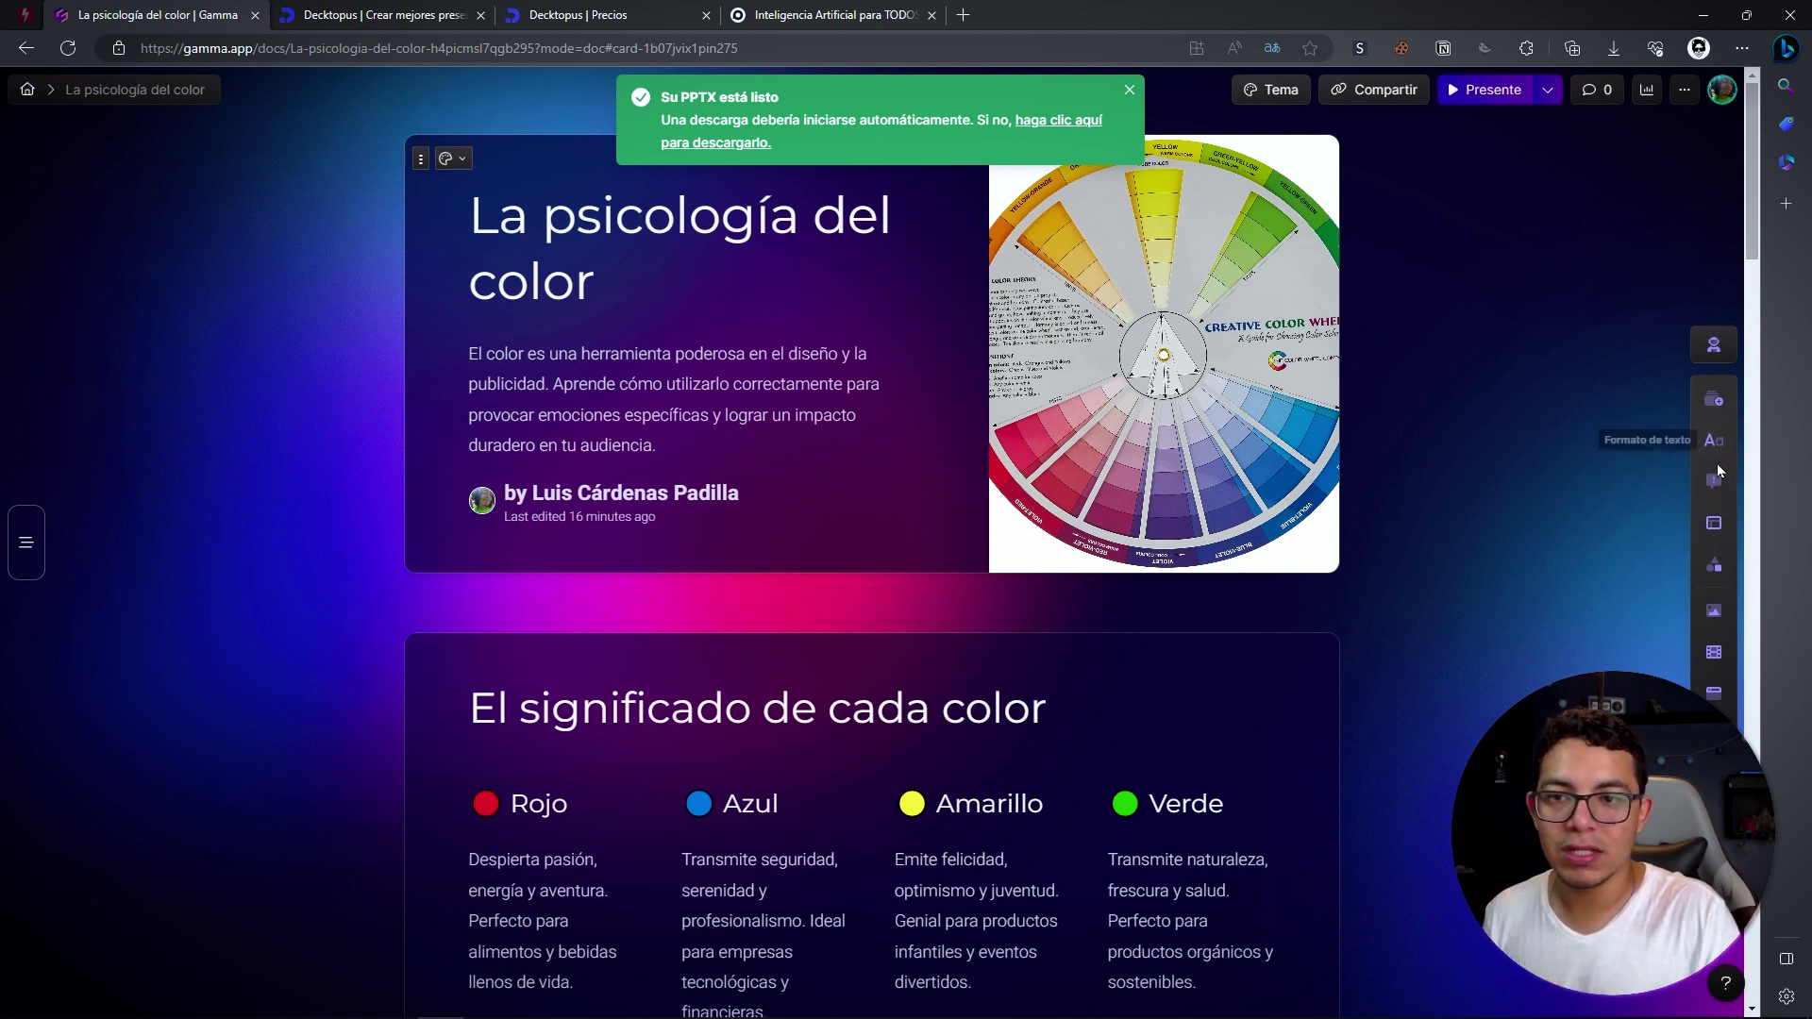
mouse_move(674, 400)
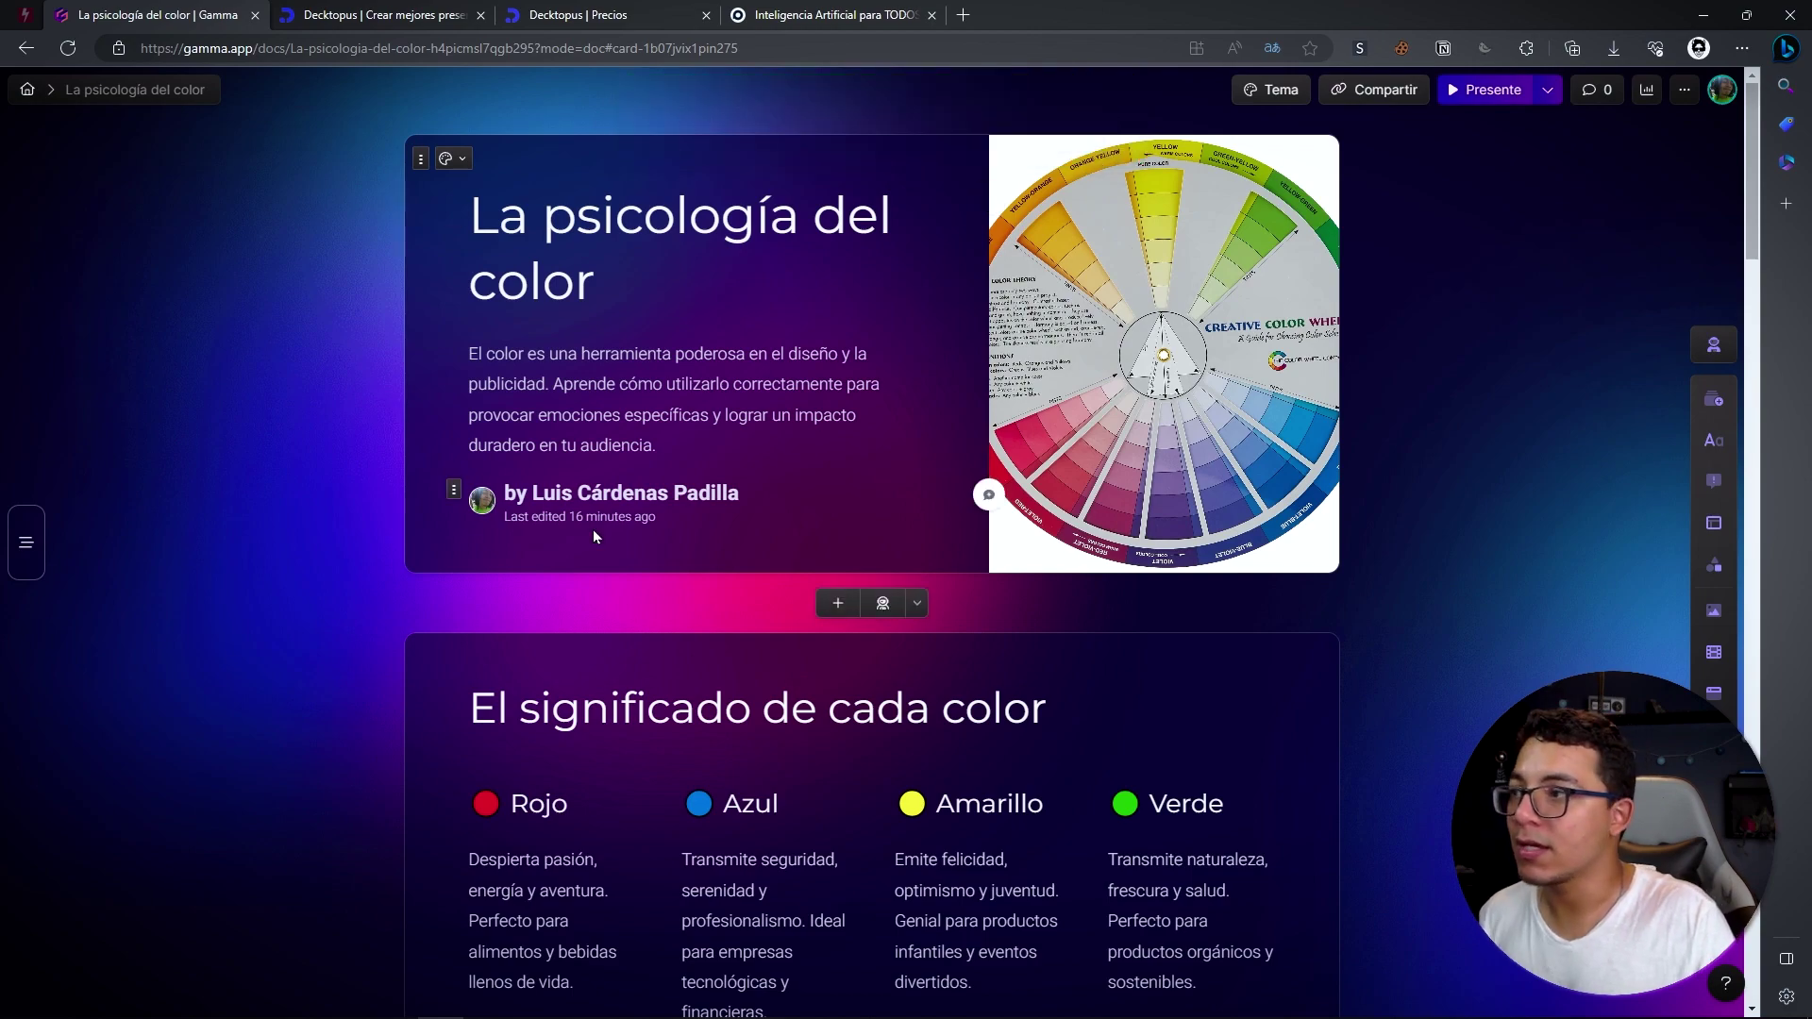
scroll(593, 533, down, 8)
scroll(592, 540, down, 5)
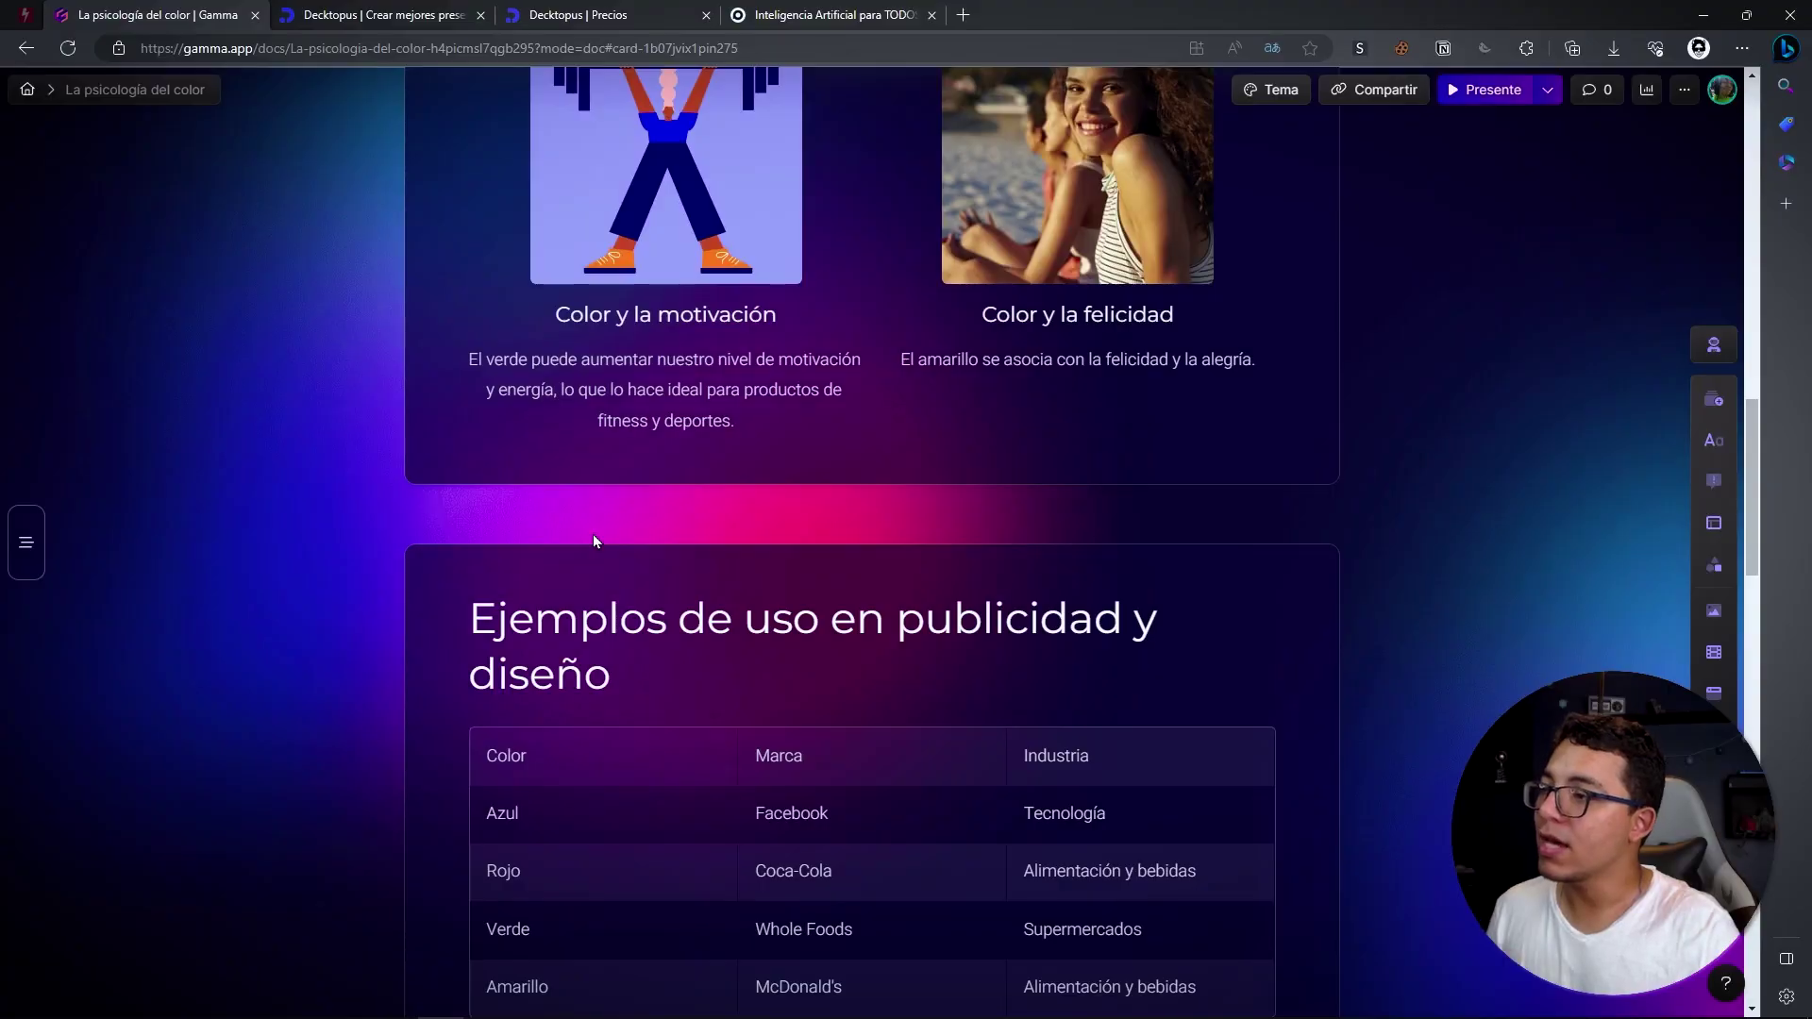
scroll(593, 540, up, 6)
scroll(593, 539, up, 5)
scroll(593, 534, up, 2)
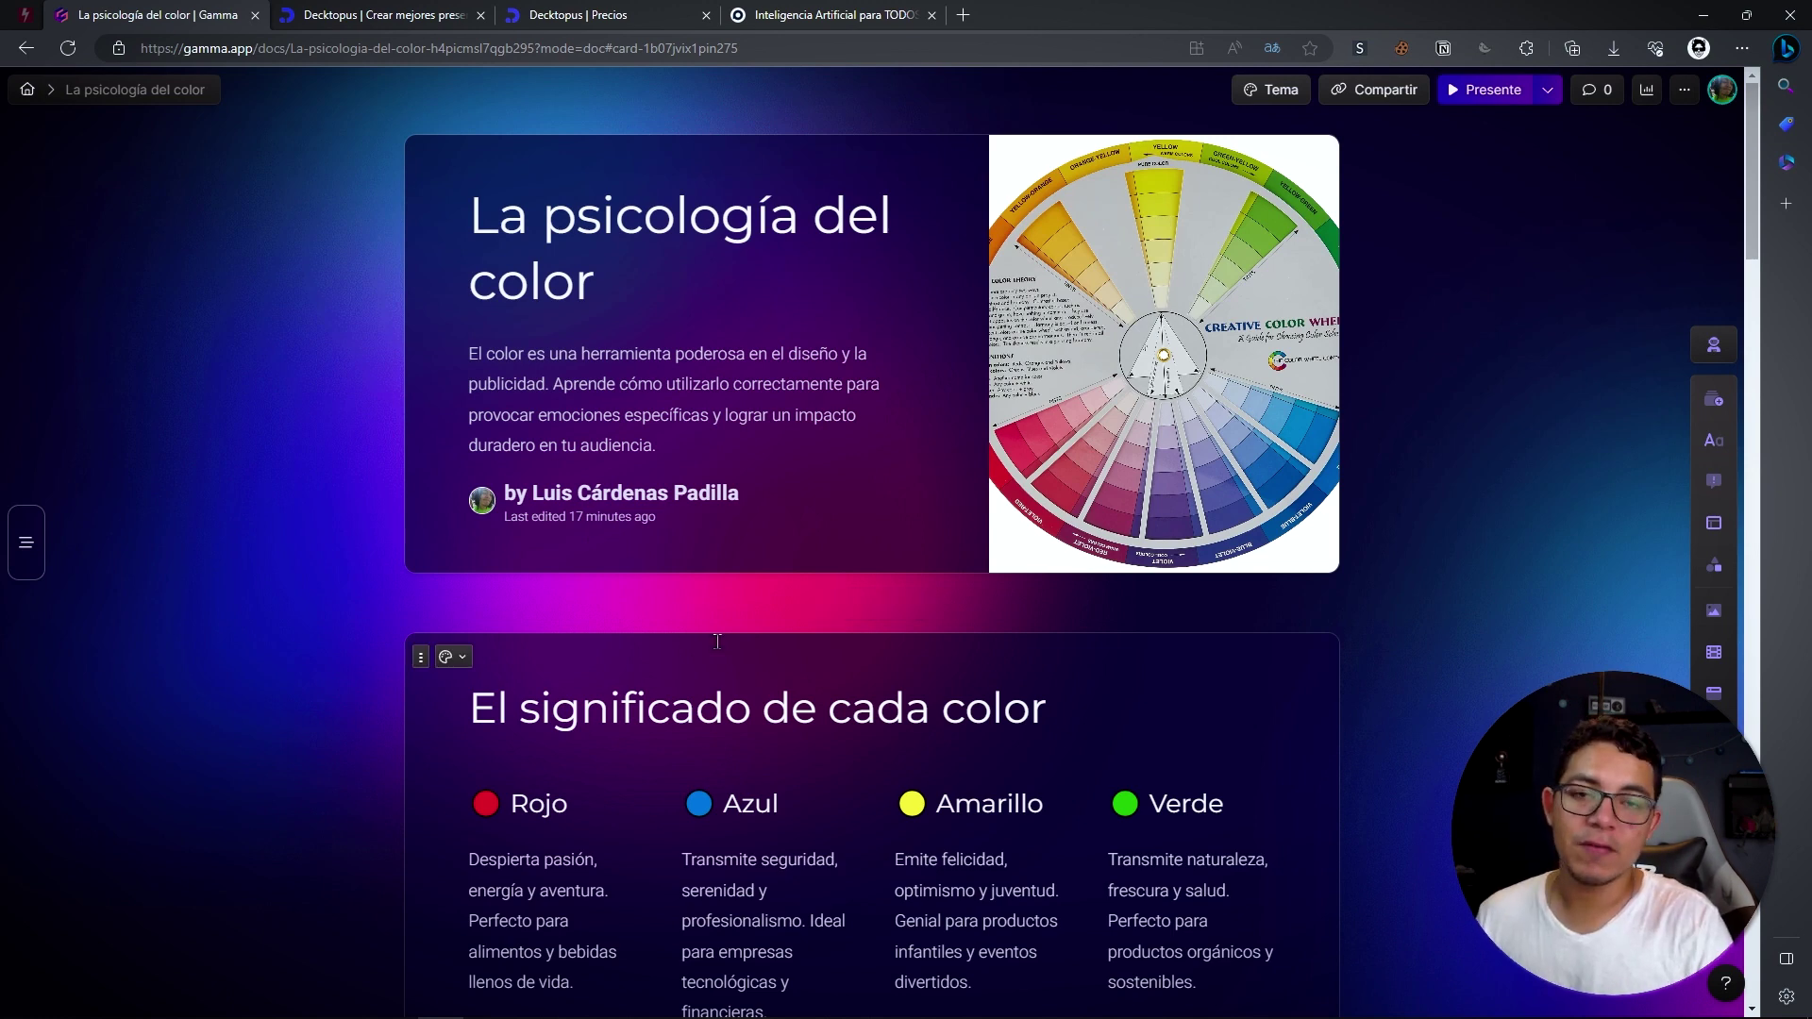
click(817, 14)
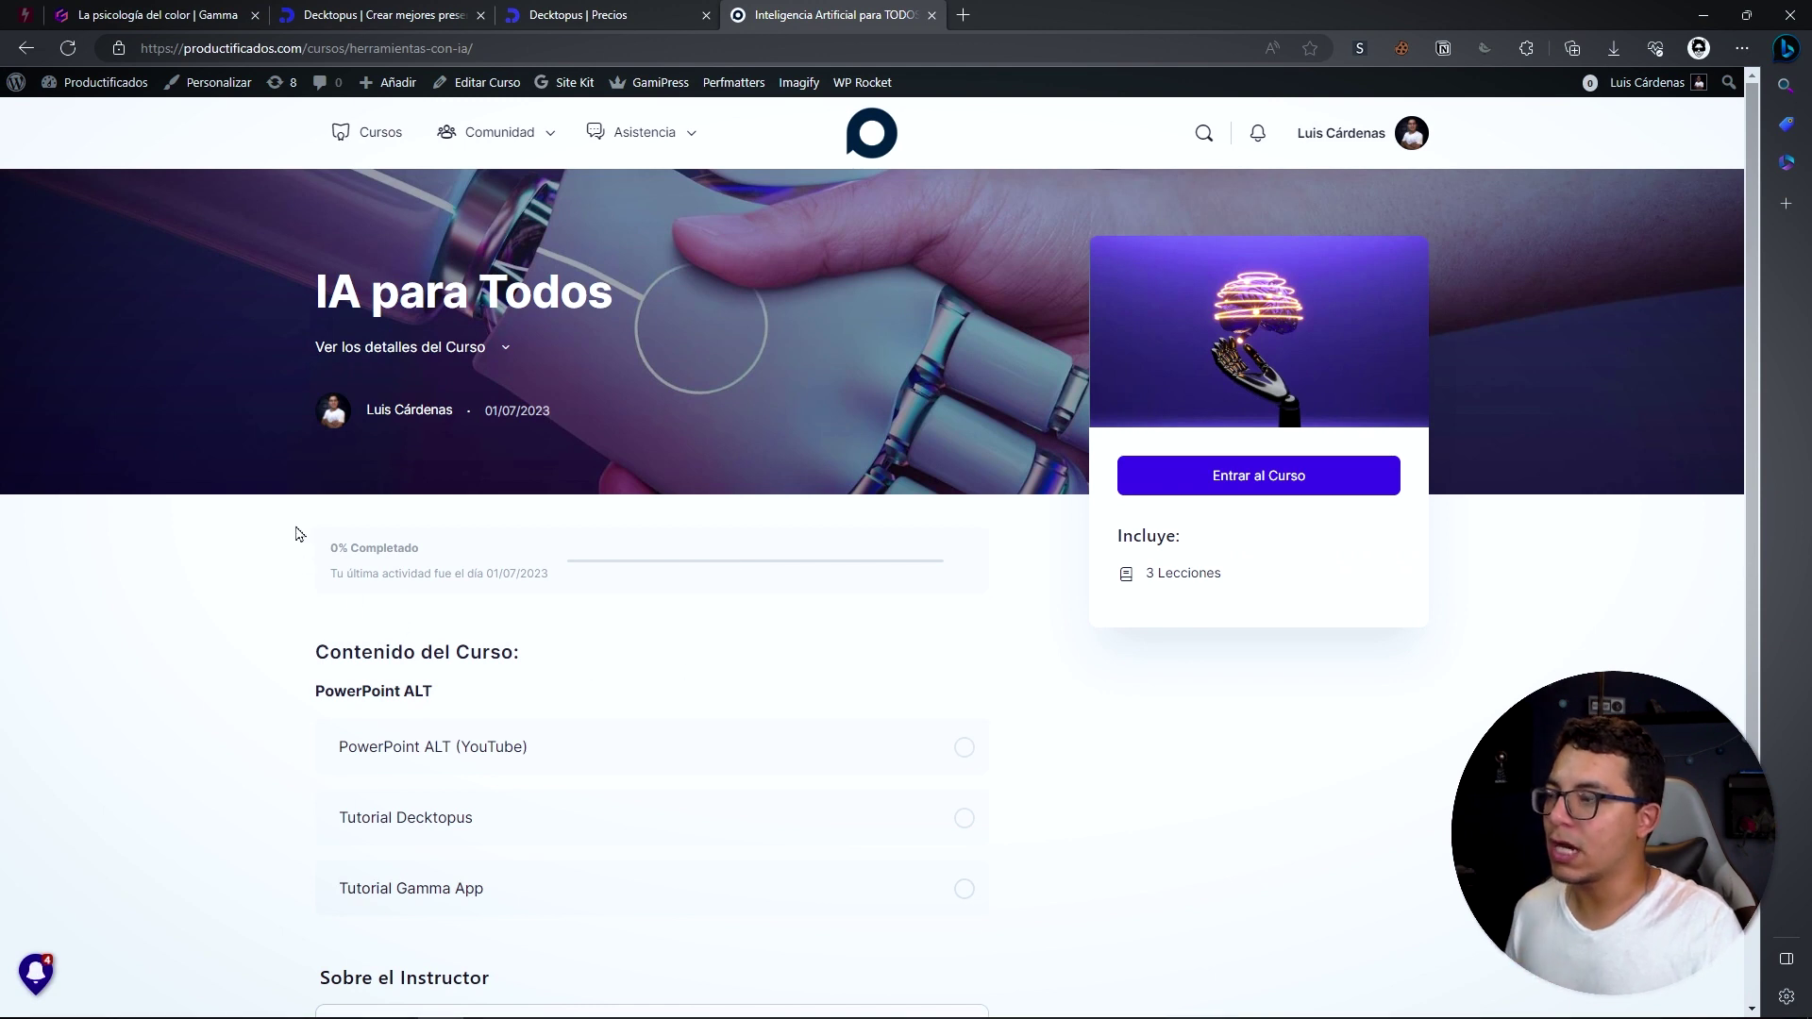